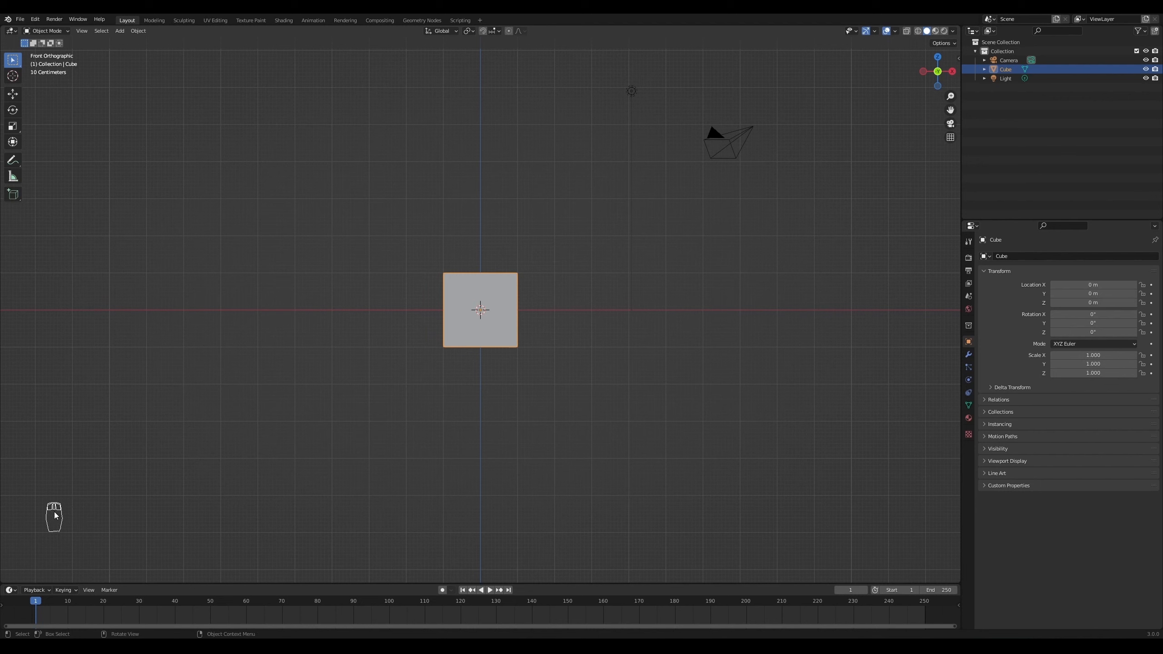
- Delete the default cube, add an ico sphere at the origin, and show its creation settings
key(Tab)
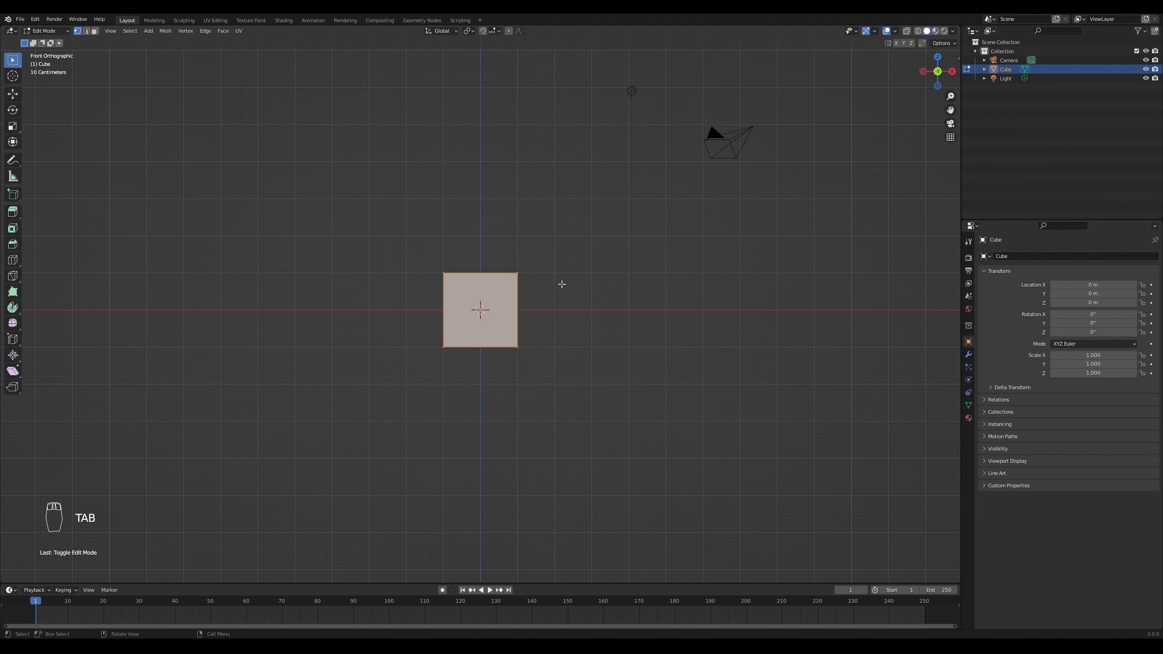
key(Tab)
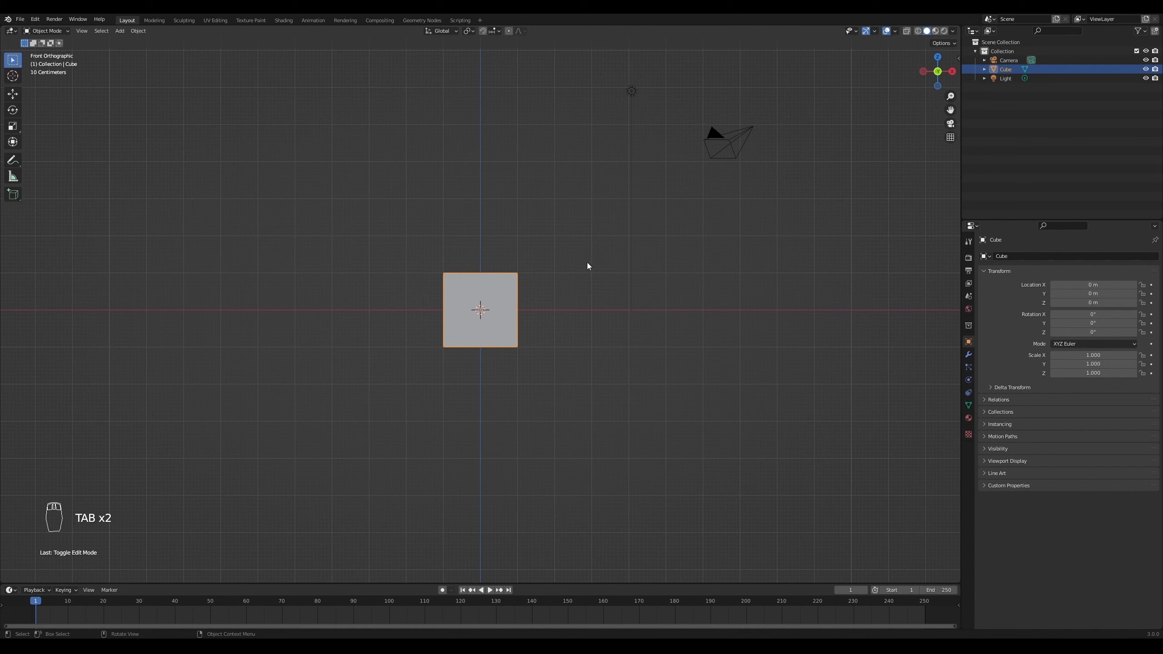
key(x)
click(508, 303)
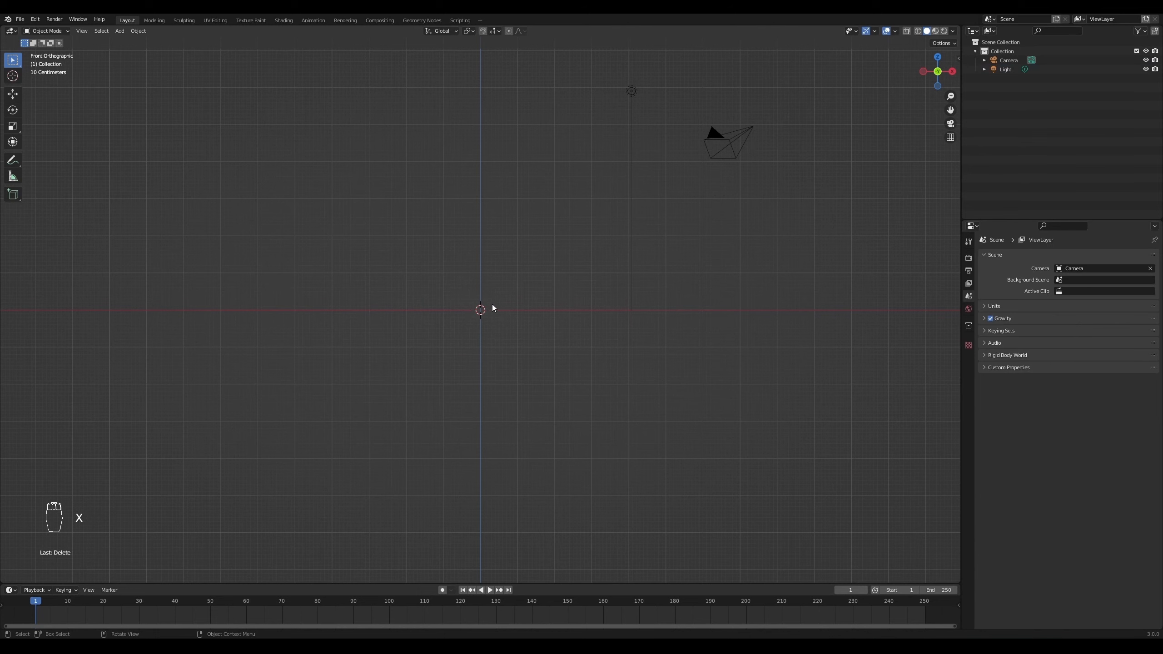
key(shift+a)
mouse_move(499, 306)
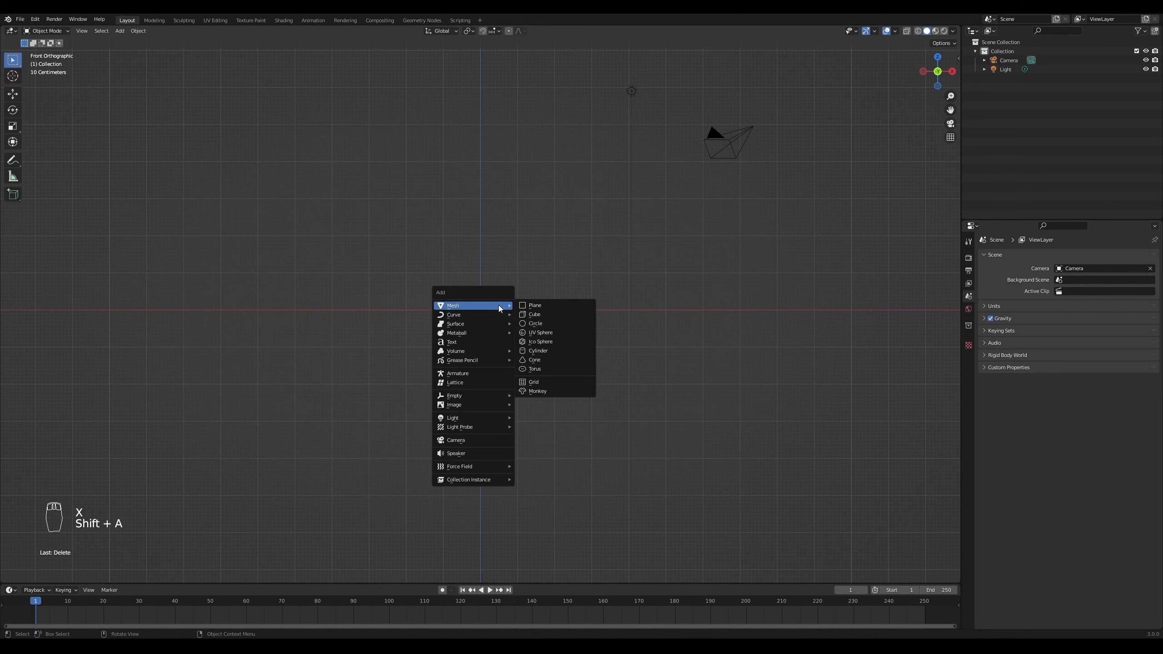
click(554, 342)
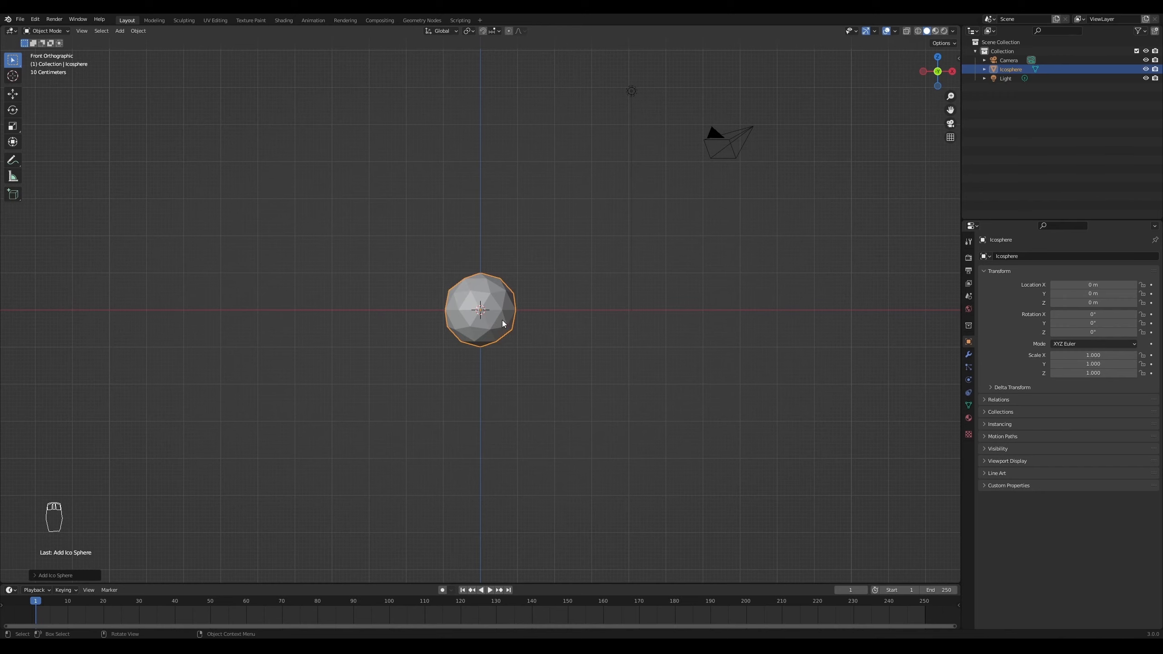
scroll(501, 320, up, 6)
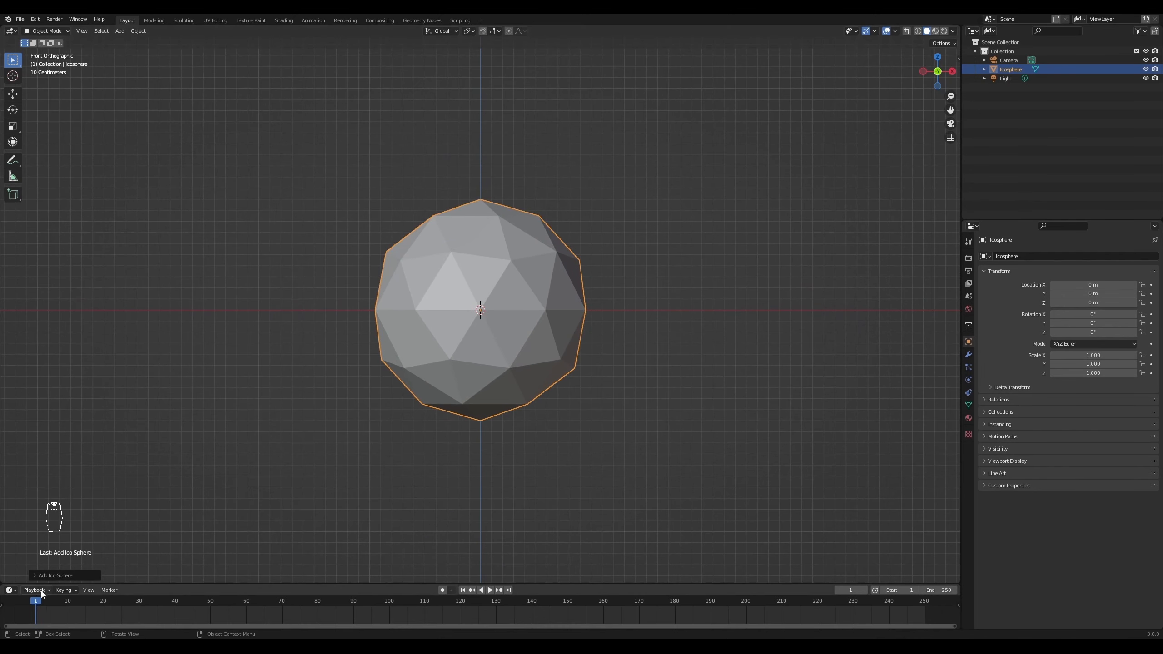
click(34, 577)
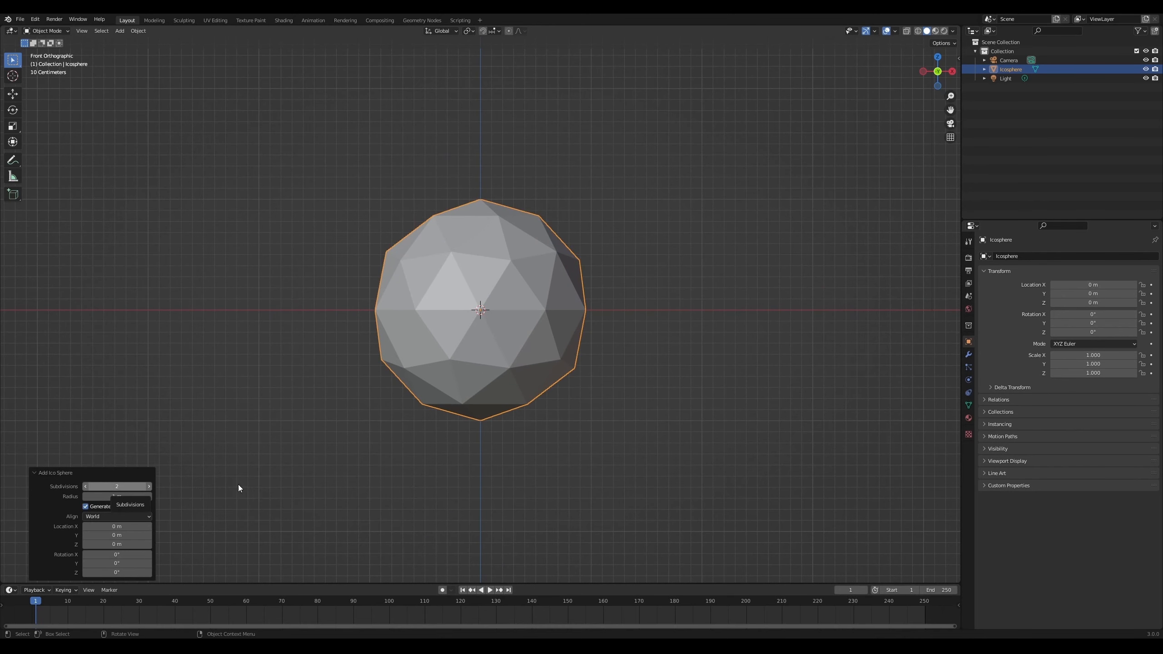
- Add a Subdivision Surface modifier to the ico sphere with viewport and render levels both set to 3
click(968, 354)
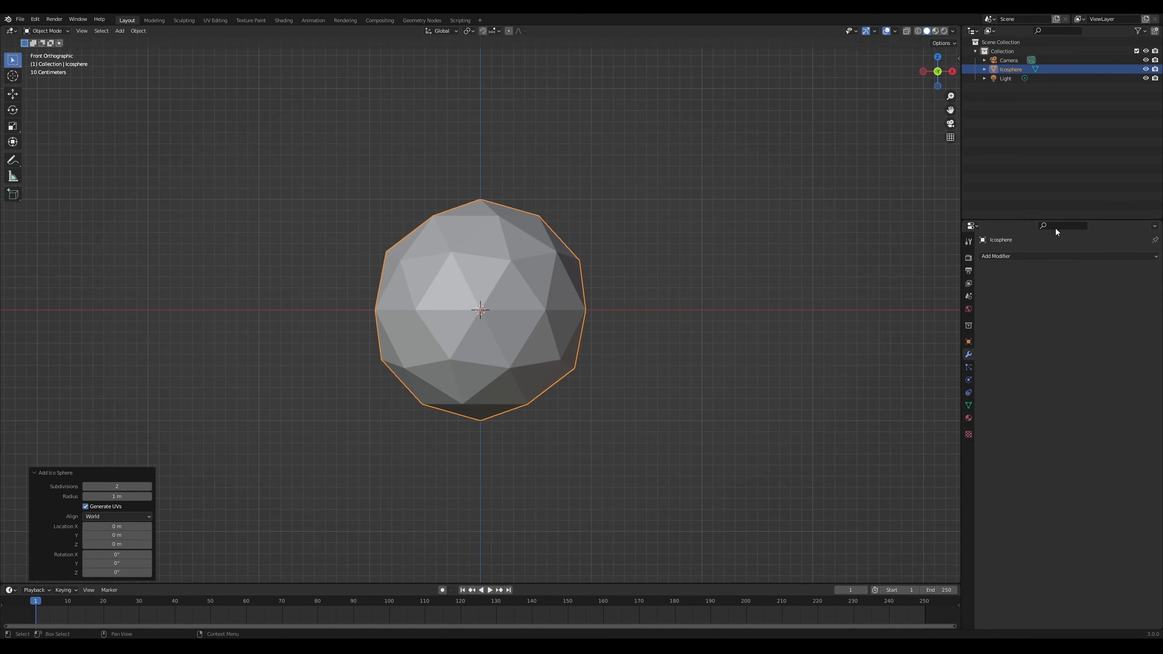
click(1045, 257)
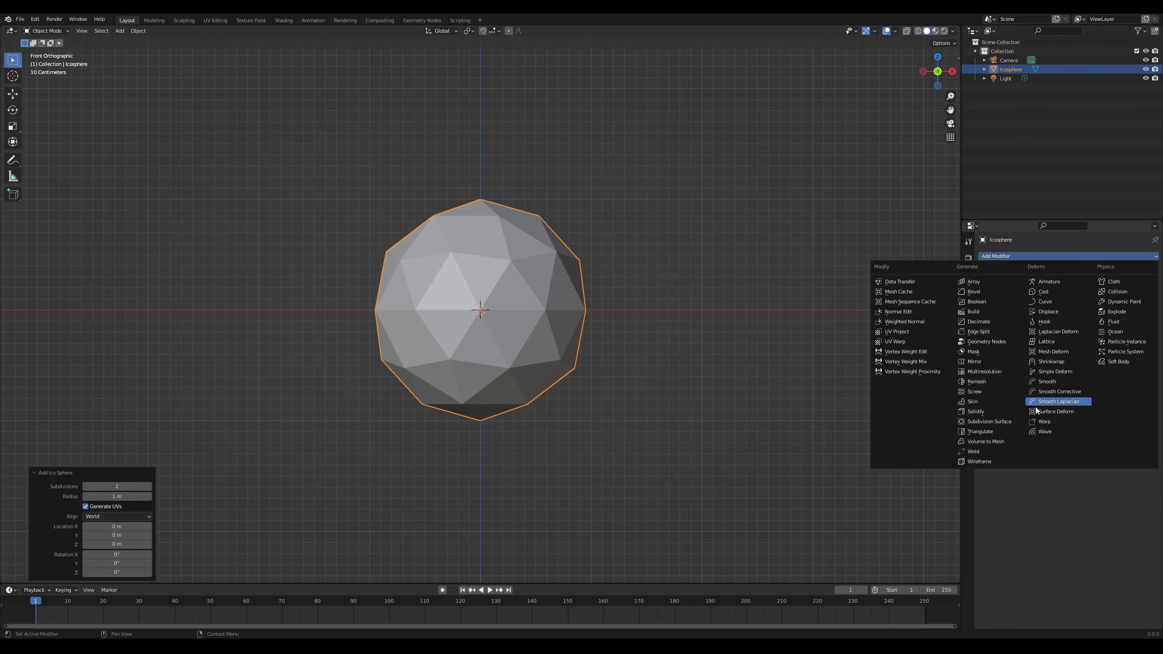
click(998, 422)
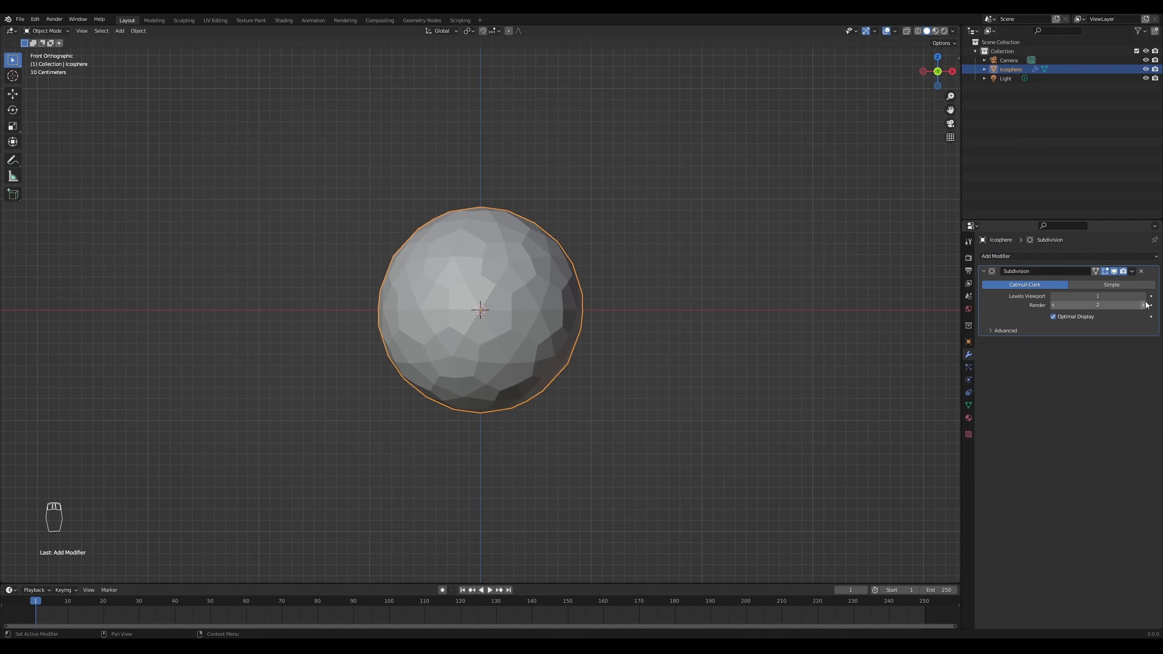
click(1144, 297)
click(1144, 296)
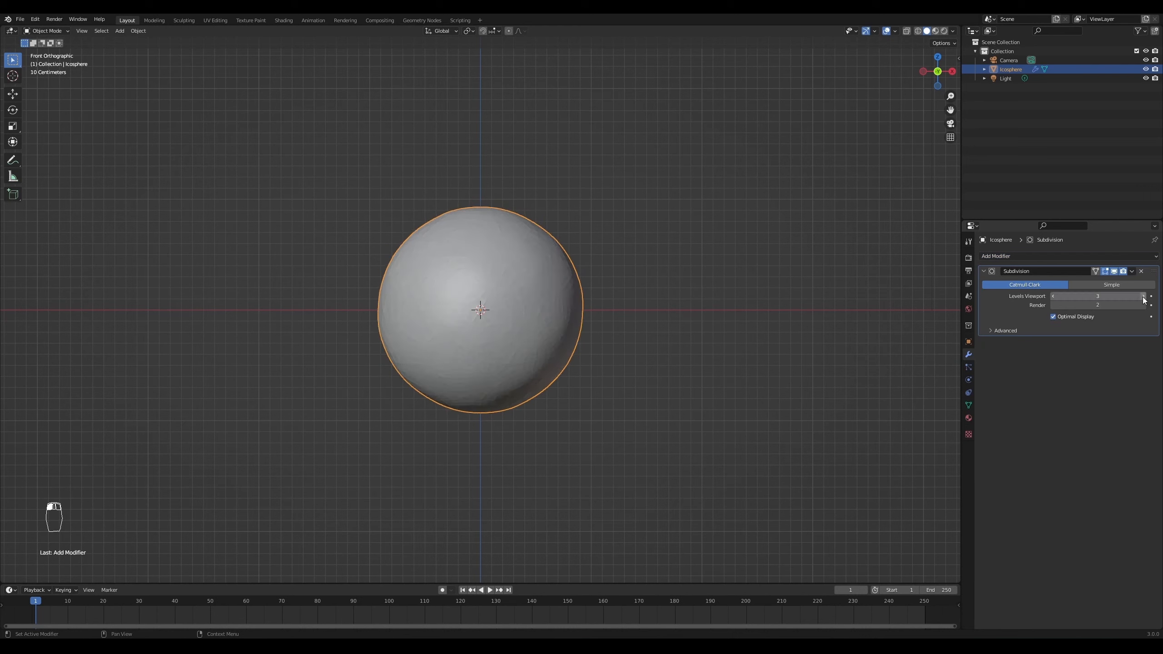
click(1143, 305)
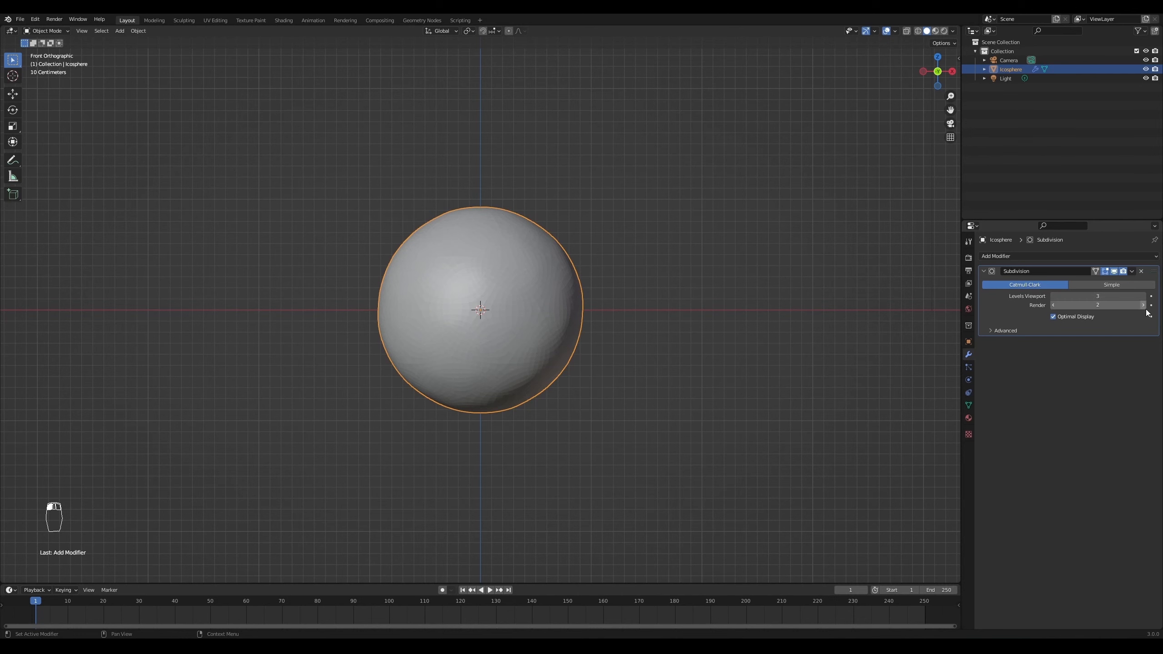
- Shade the ico sphere smooth and set its subdivision viewport level to 1
scroll(431, 300, up, 5)
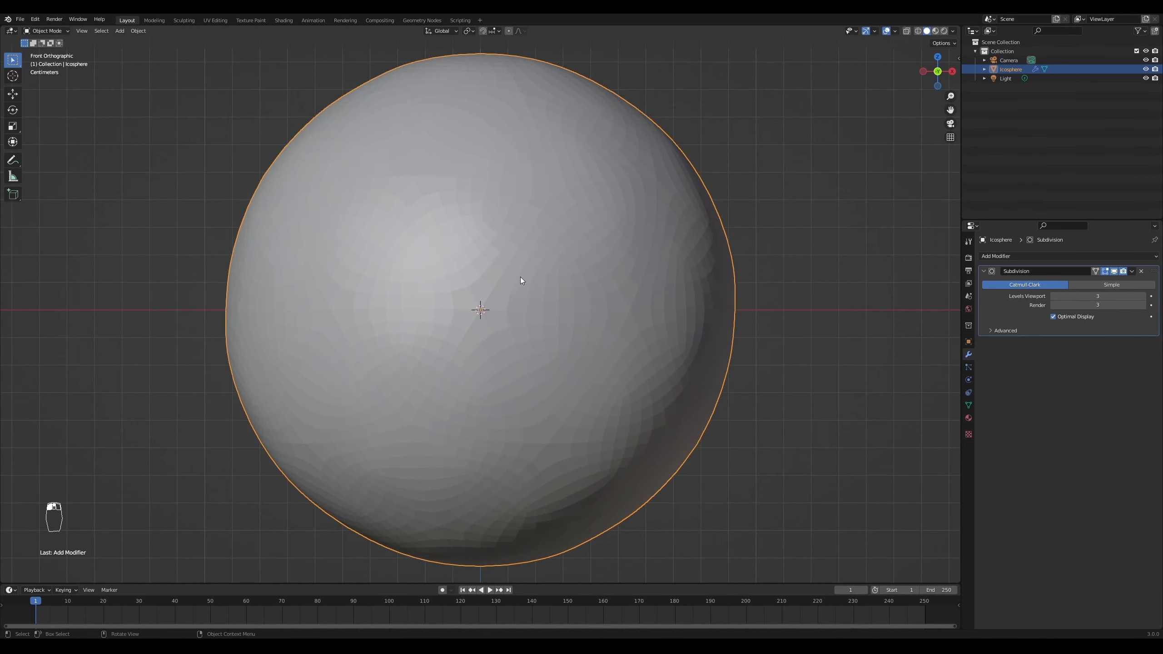
right_click(520, 275)
click(505, 275)
click(1053, 297)
click(1054, 297)
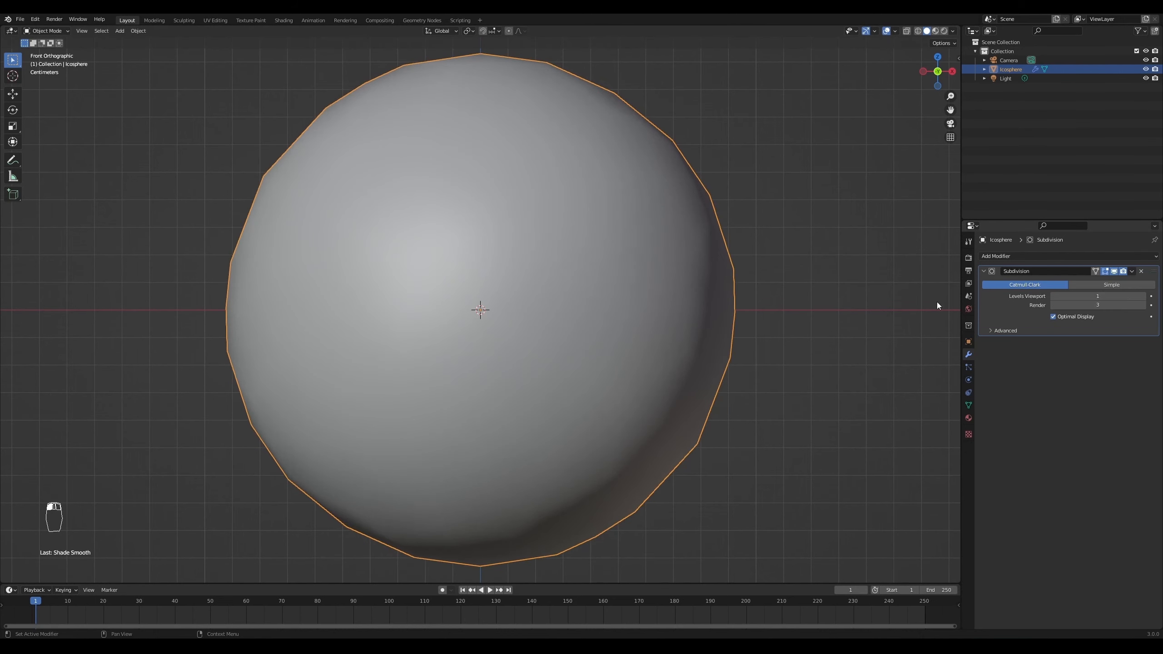
scroll(545, 303, down, 6)
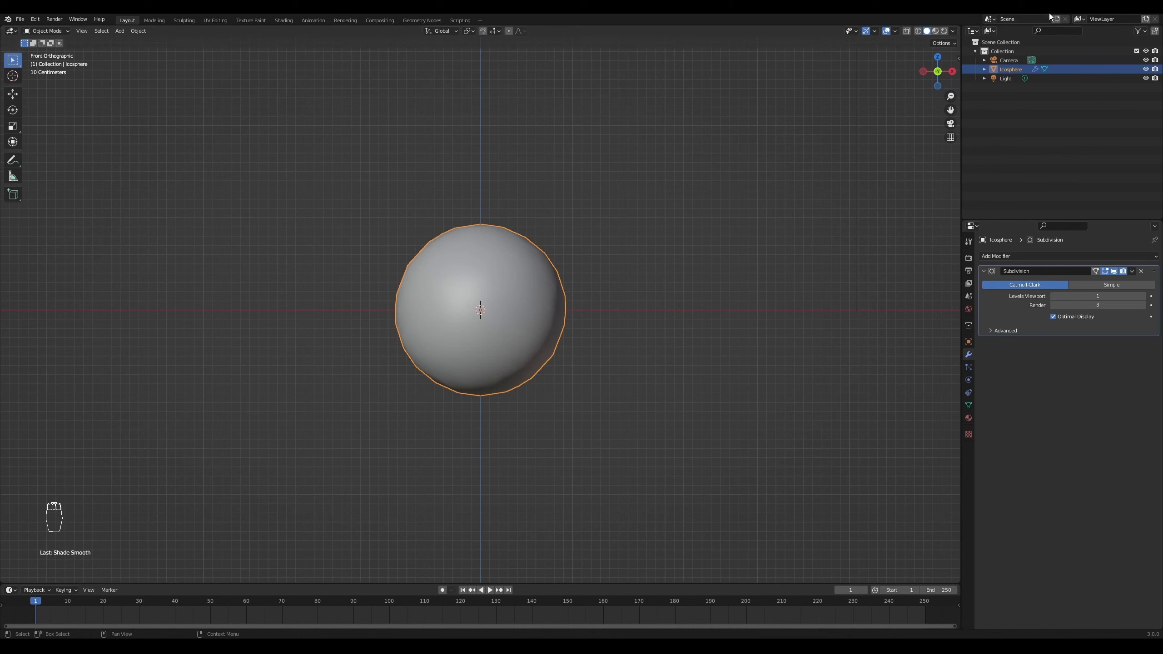
- Create a new collection in the scene and name it Lights&Camera
click(1154, 32)
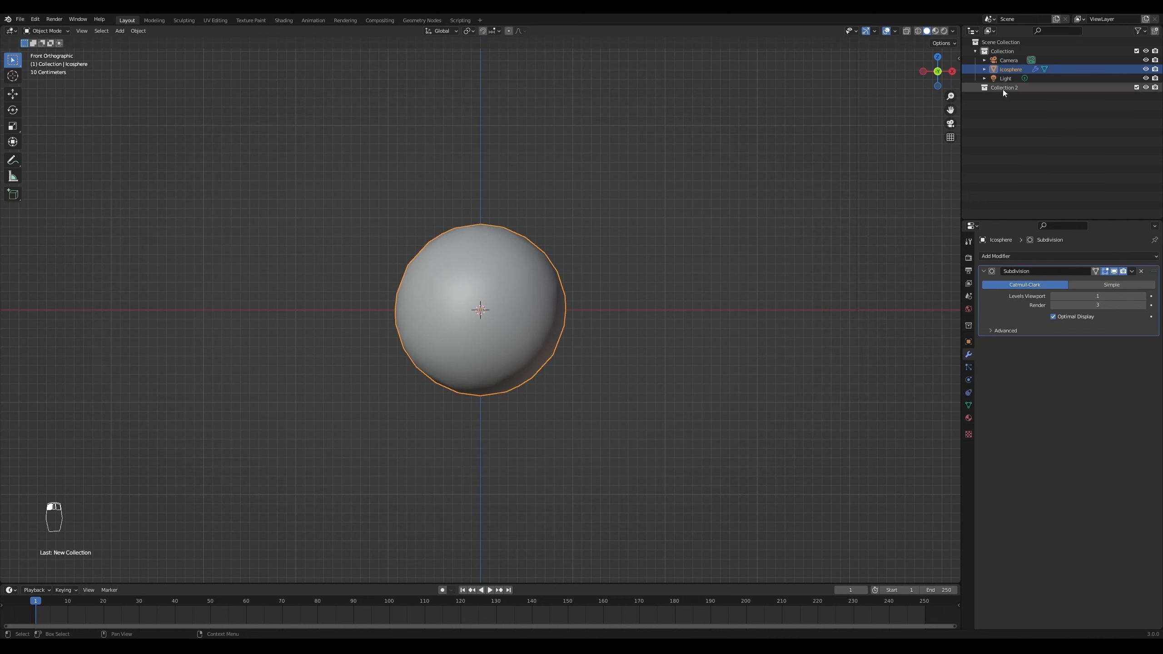
double_click(1003, 87)
text(Lig)
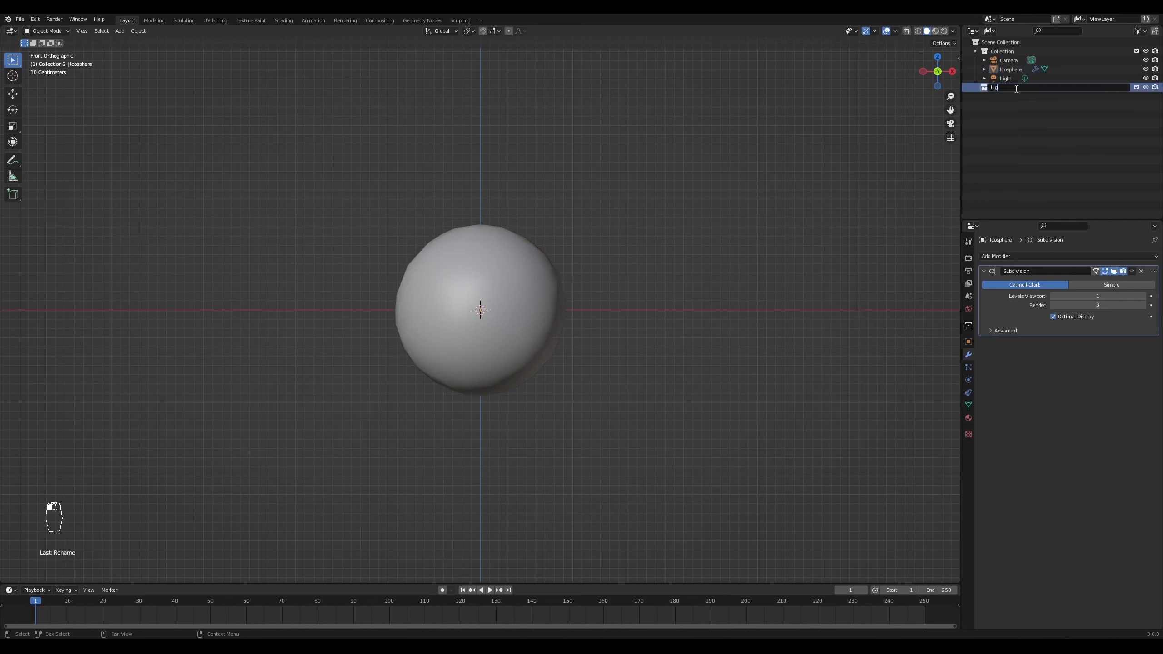
text(hts&Camera)
key(Return)
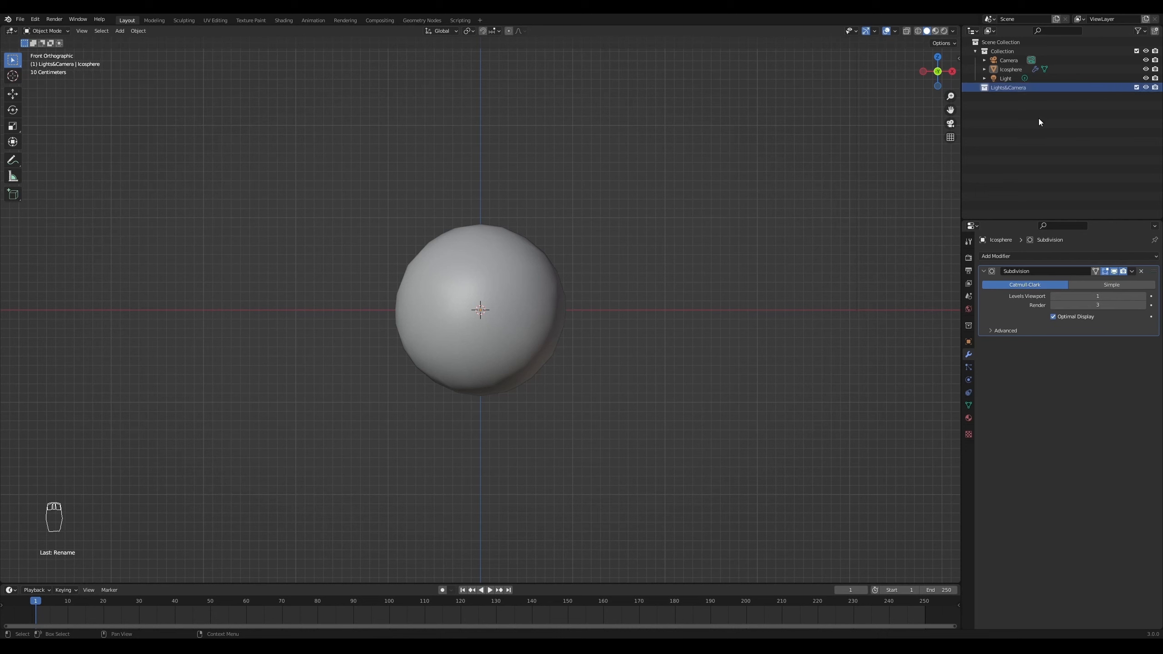
- Move the light and the camera together into the Lights&Camera collection
click(1008, 78)
ctrl+click(1009, 60)
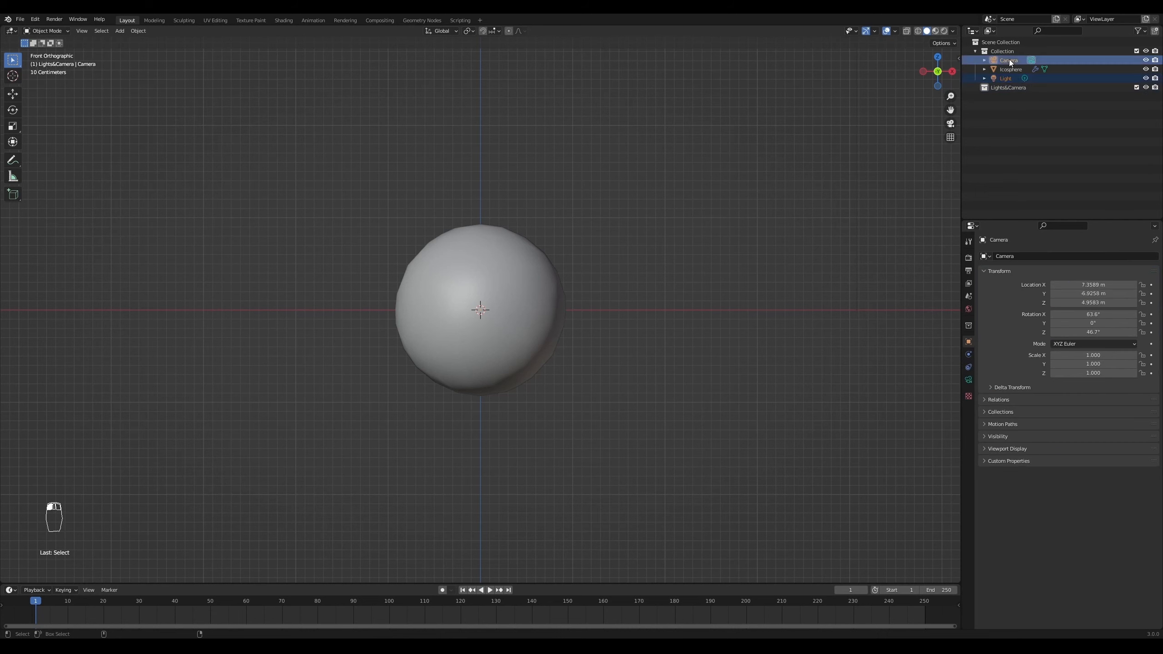
drag(1009, 60, 1005, 88)
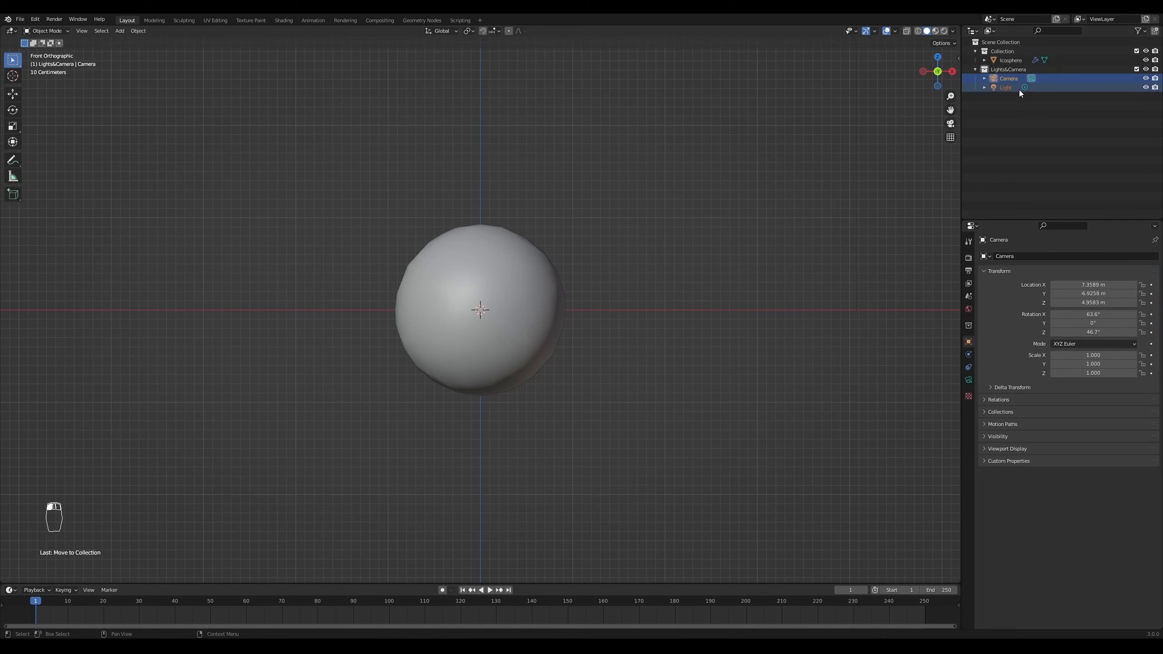
- Show the selectable toggles in the outliner and make the Lights&Camera collection unselectable
click(1143, 31)
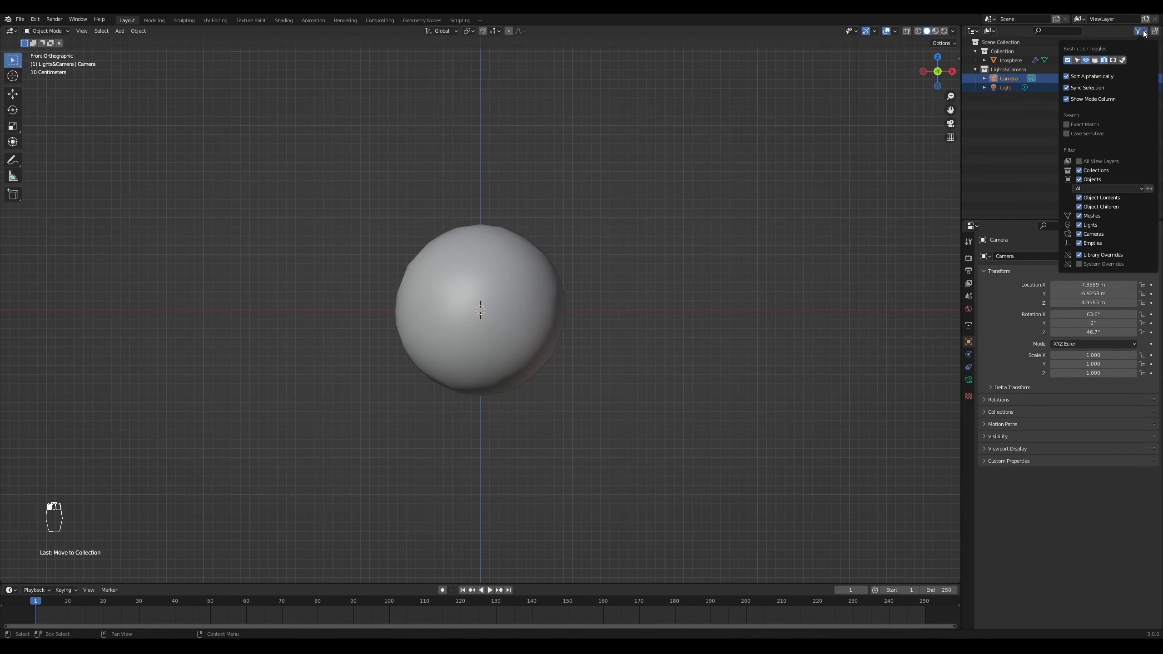
click(1079, 61)
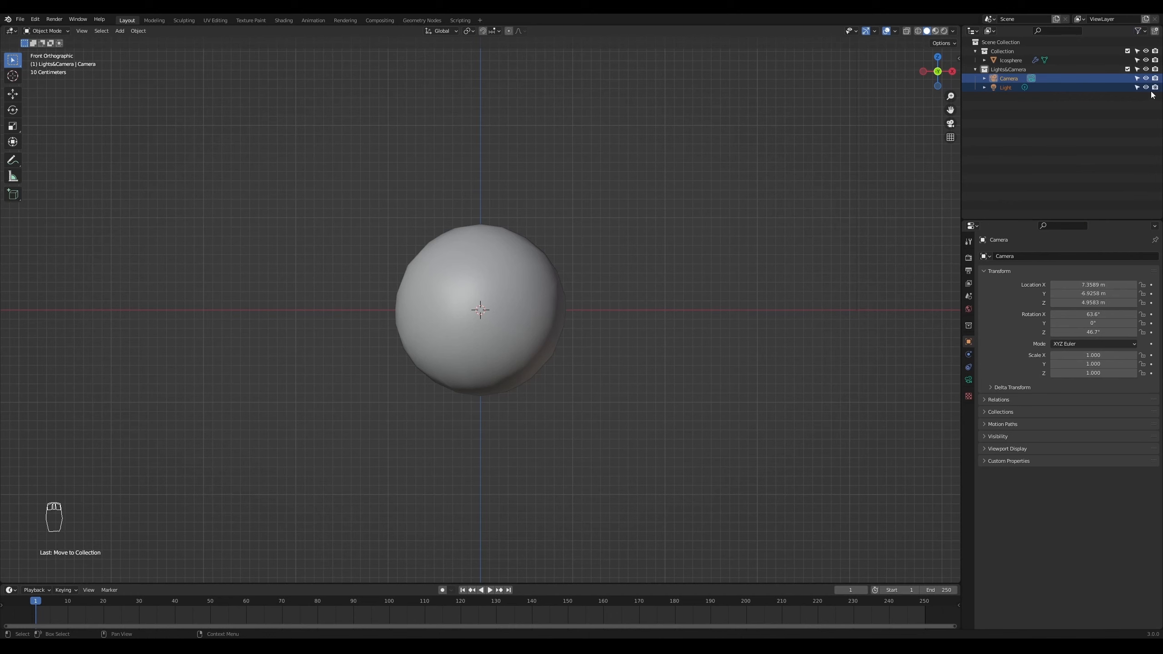
click(1139, 70)
key(KP_0)
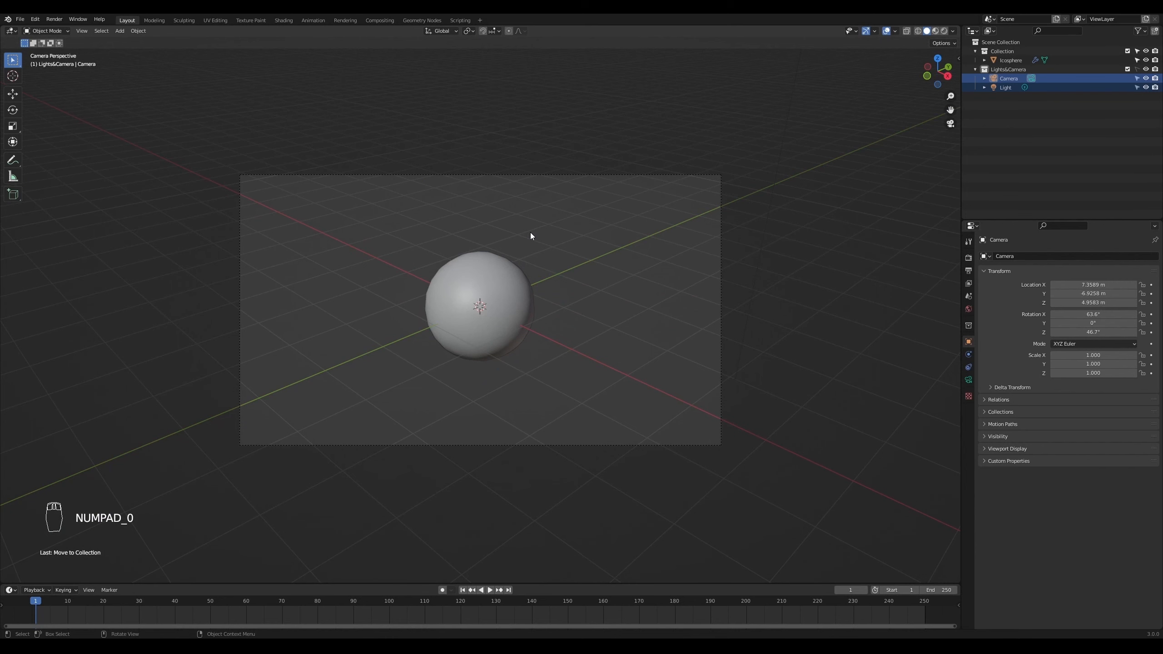
key(KP_1)
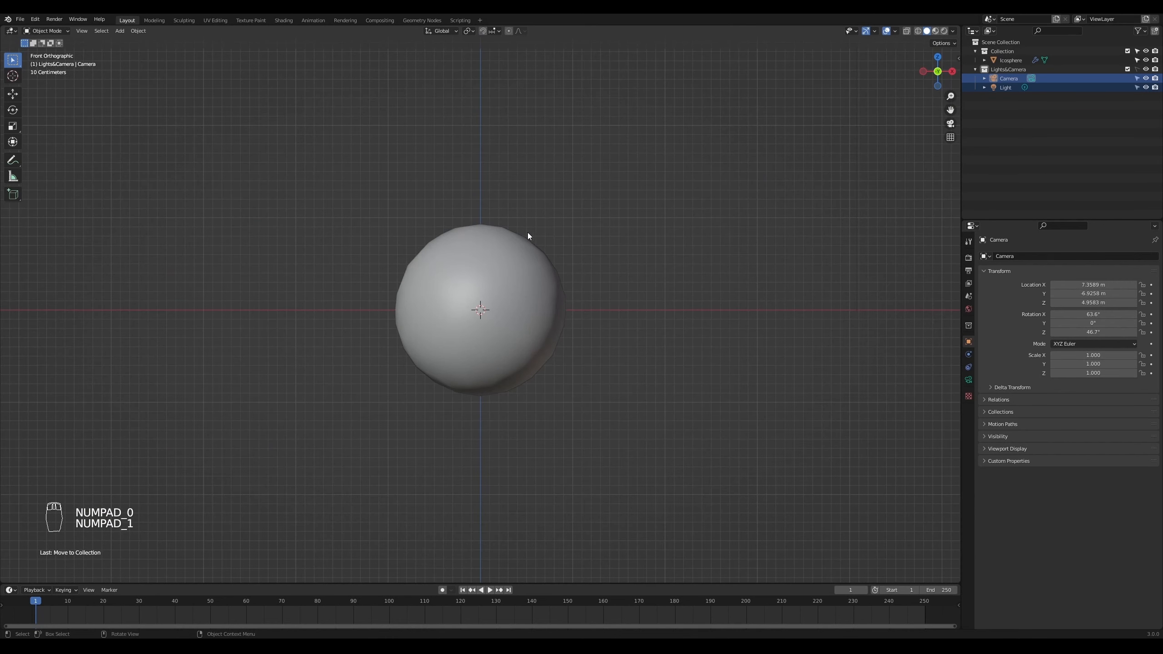
- Add a cube to the original collection, scaled up uniformly by about 1.19 around the sphere, and apply its scale
click(1012, 50)
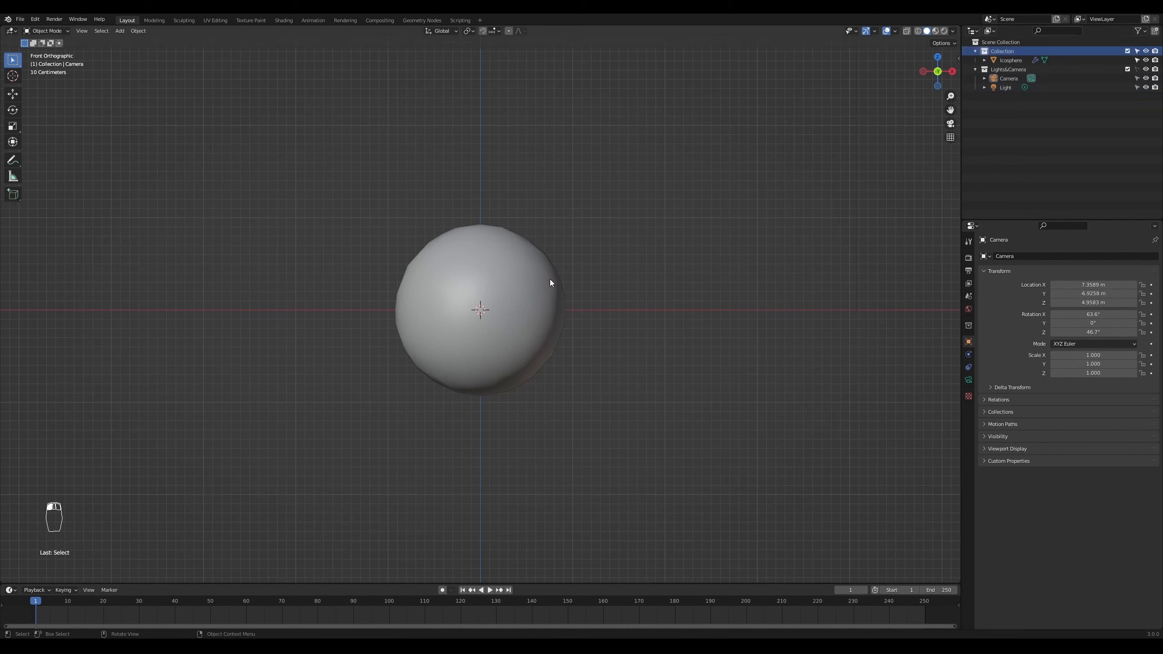
key(shift+a)
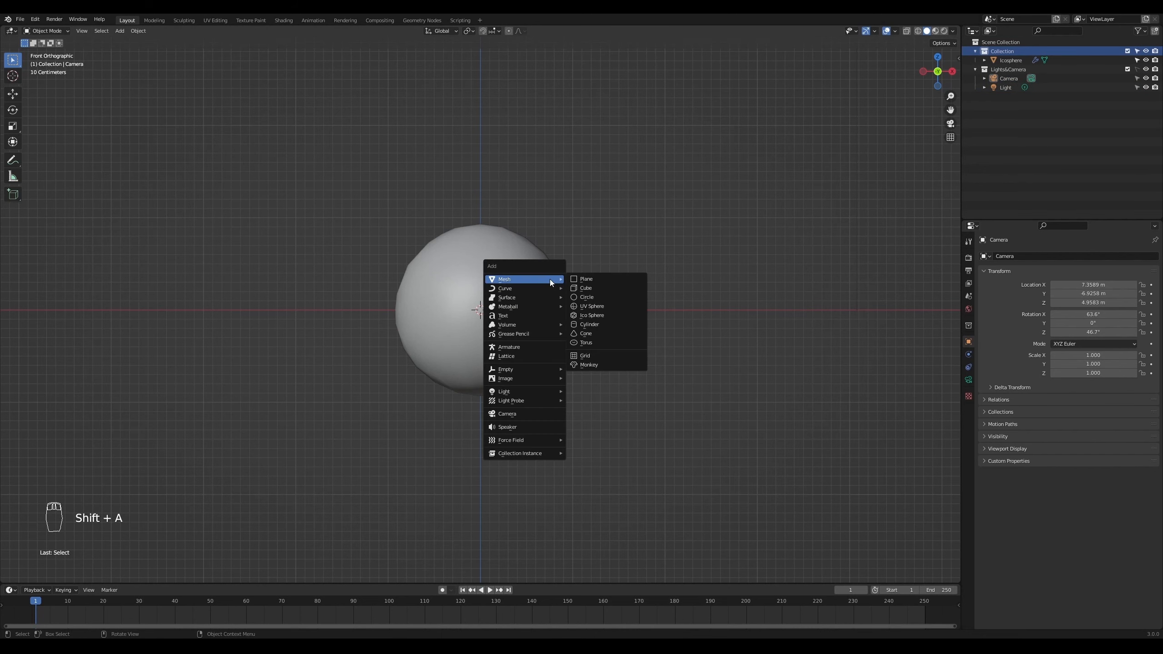
click(594, 288)
key(s)
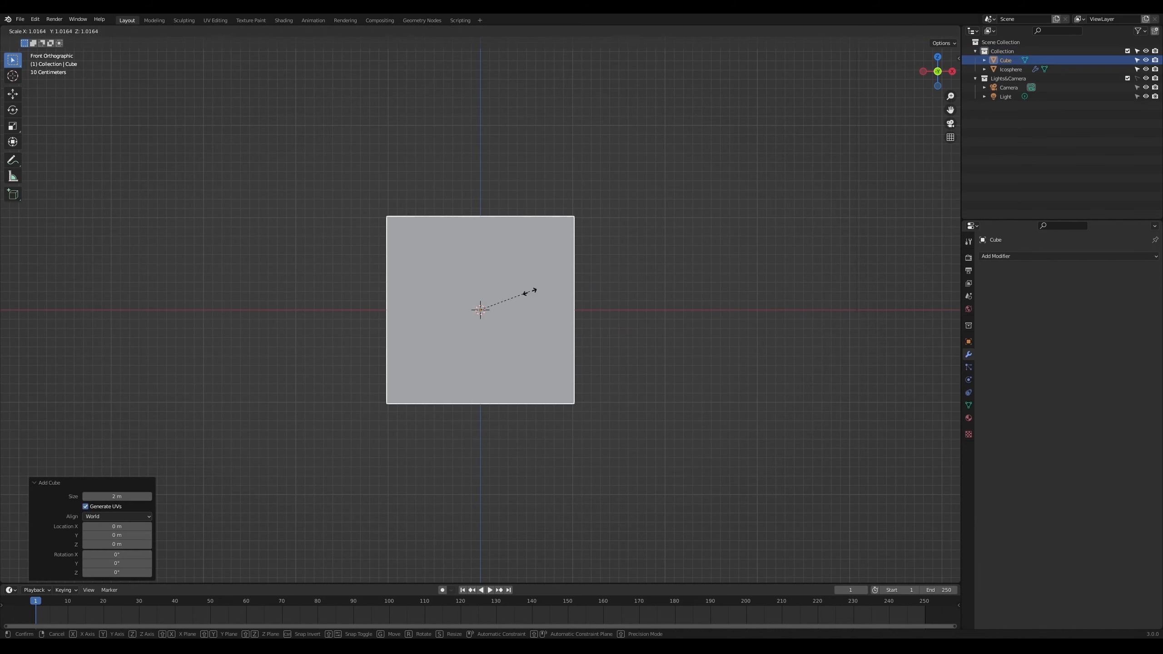
click(542, 297)
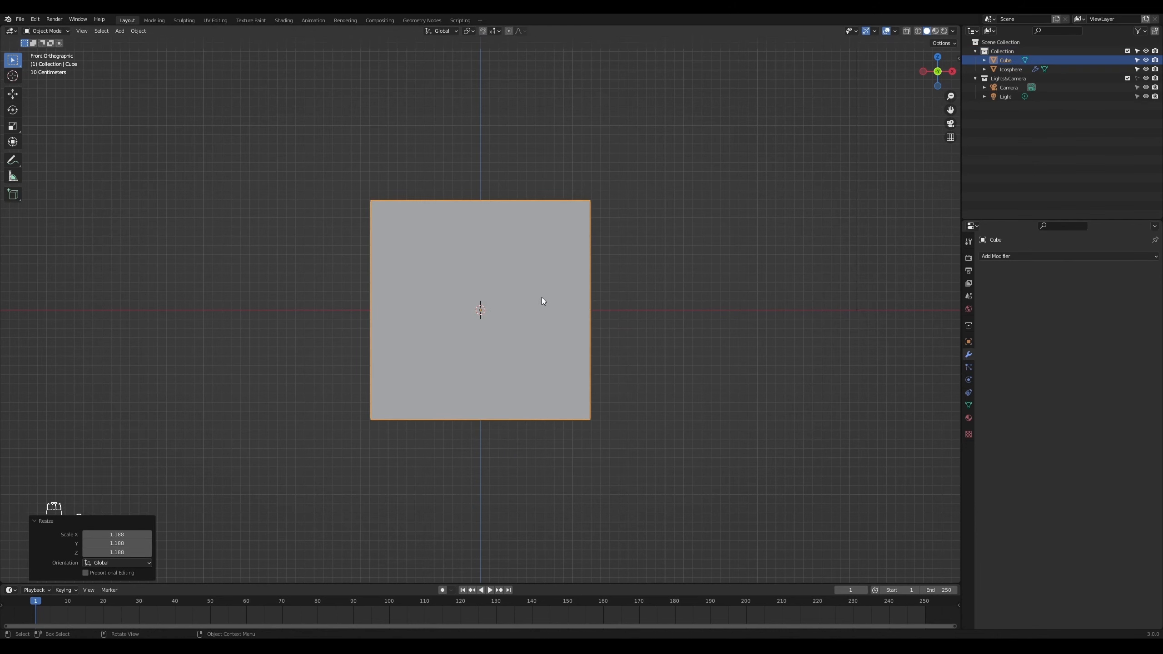
key(ctrl+a)
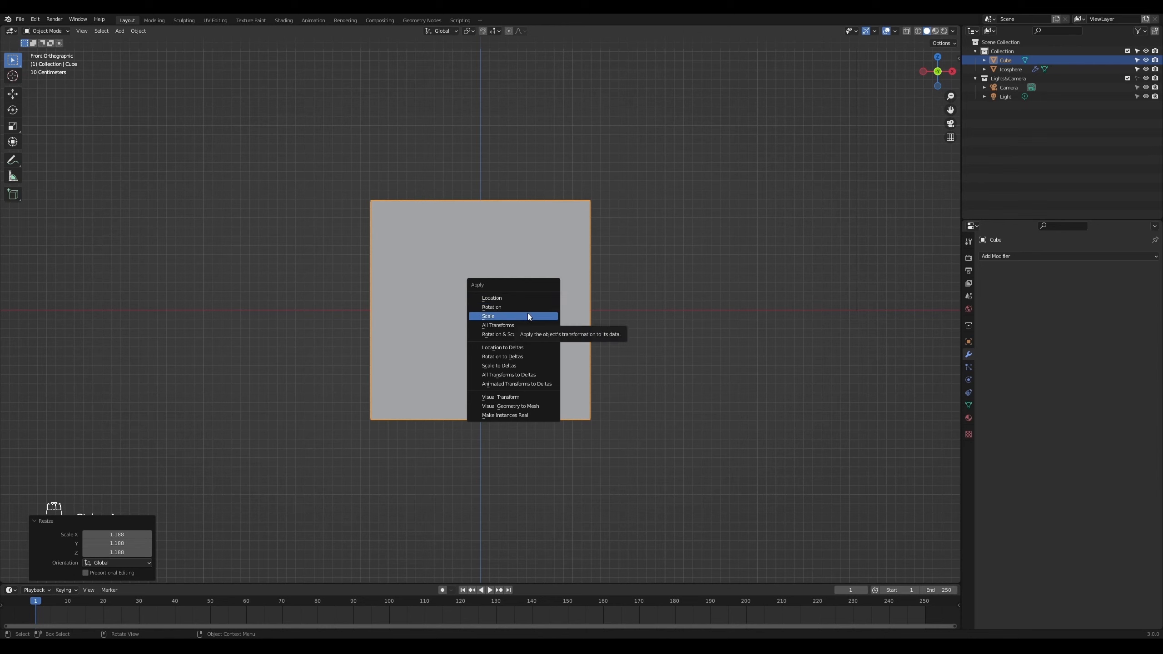
click(528, 316)
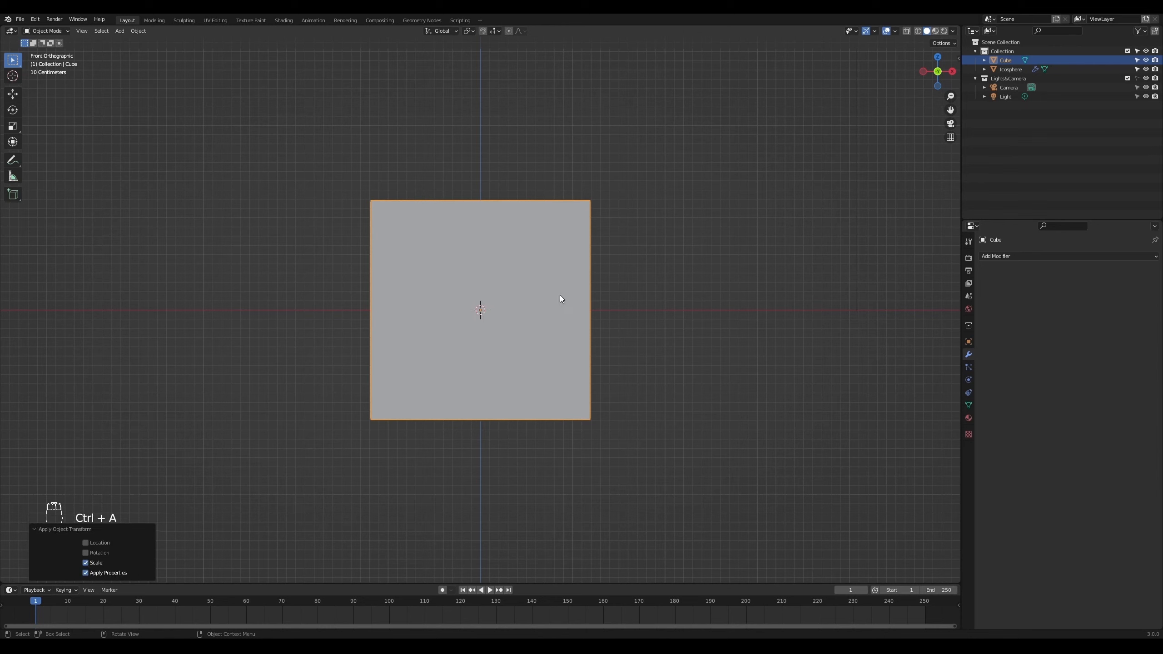
- Subdivide the cube's front face in Edit Mode with 10 cuts
key(Tab)
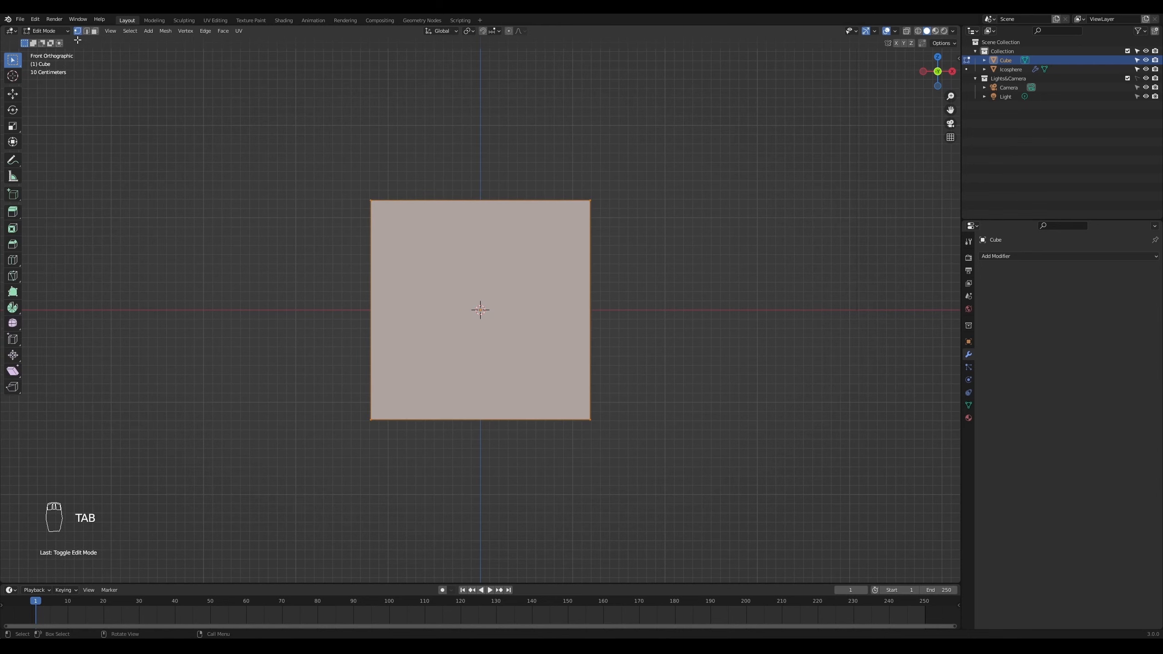
key(3)
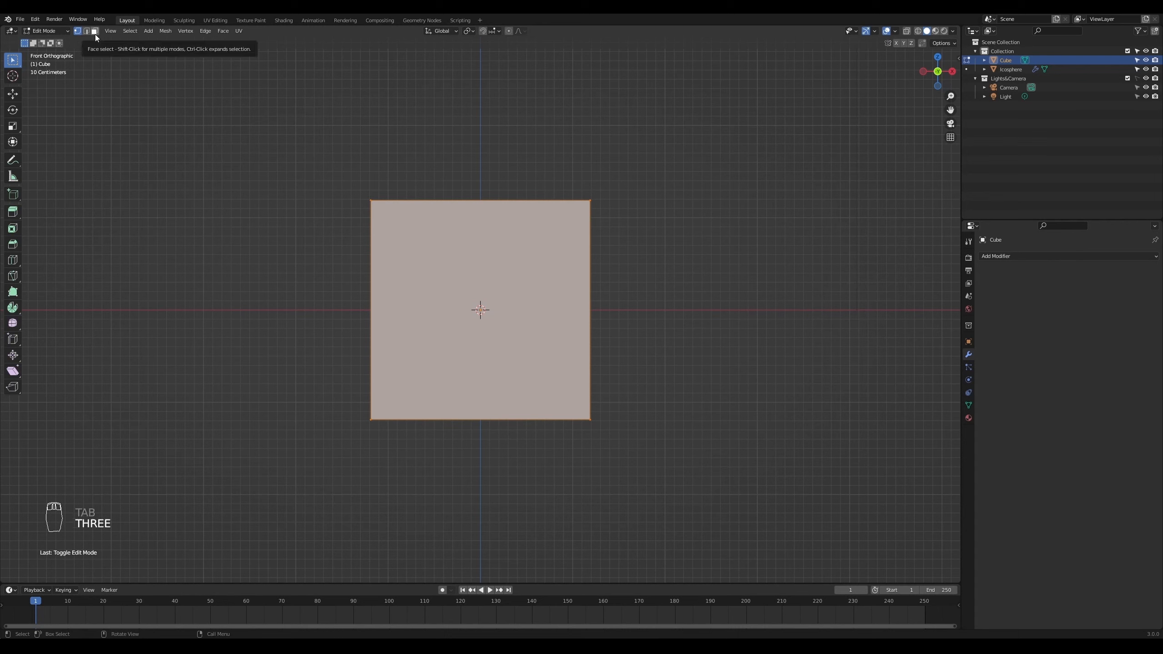
click(508, 263)
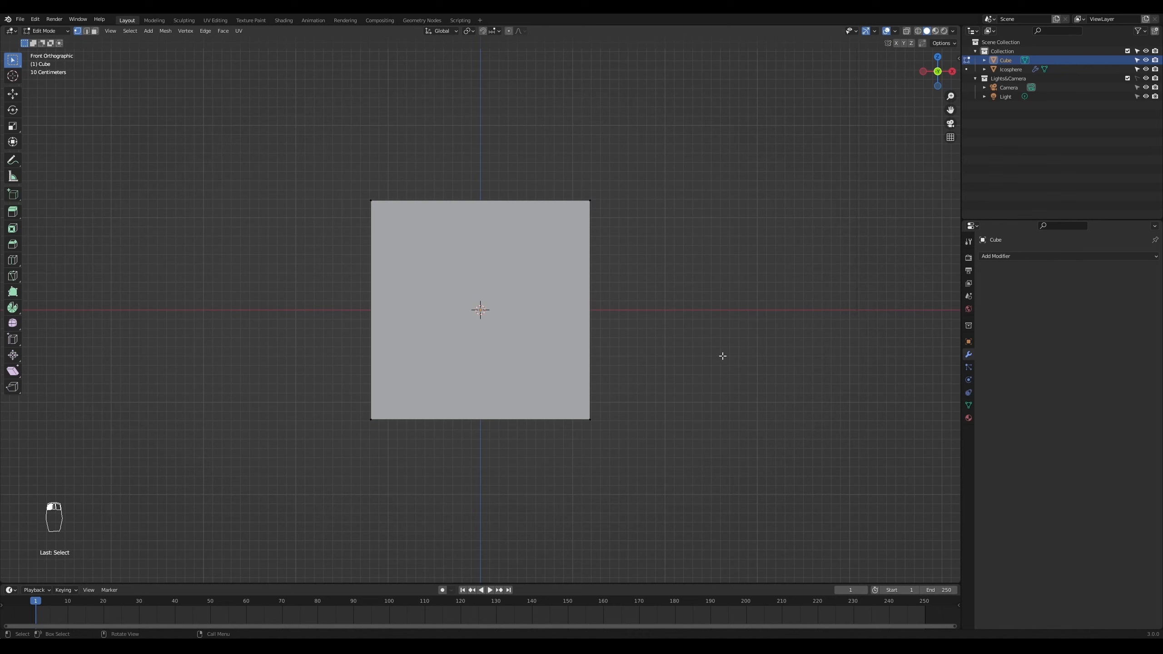
key(3)
click(490, 310)
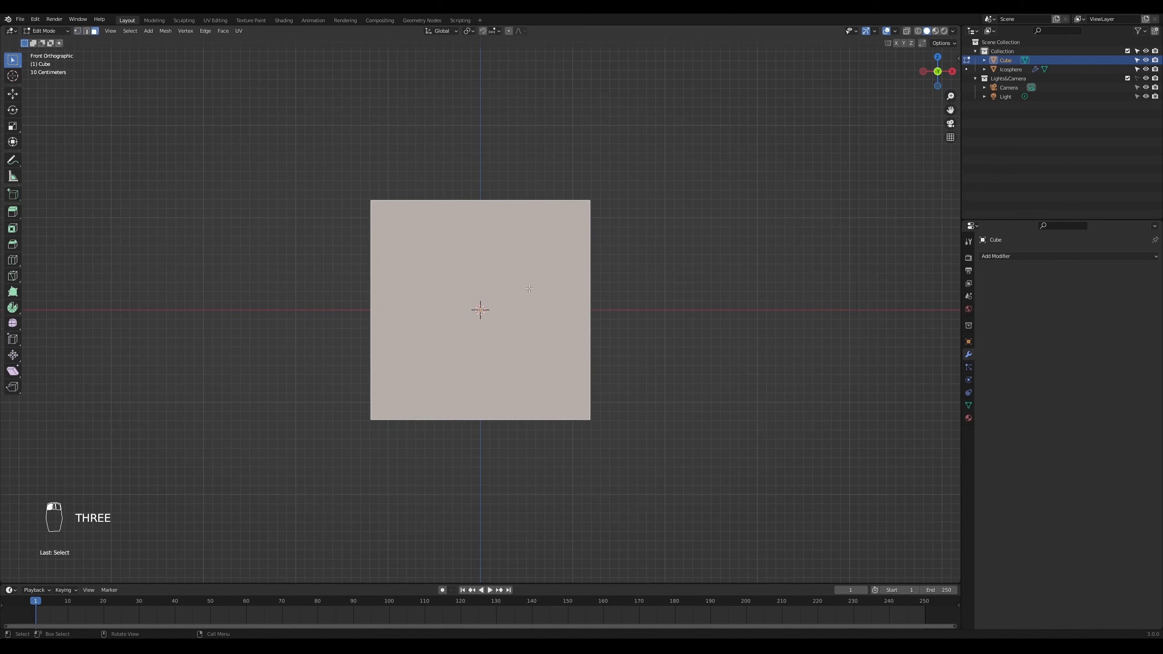
right_click(483, 288)
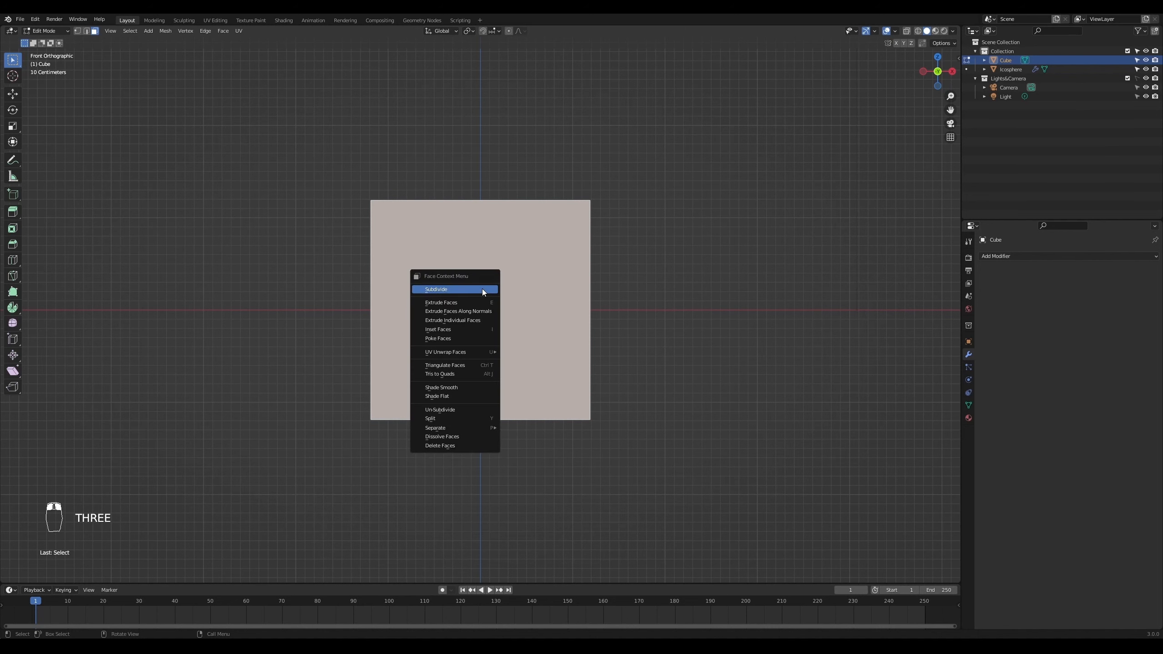
click(482, 289)
click(149, 513)
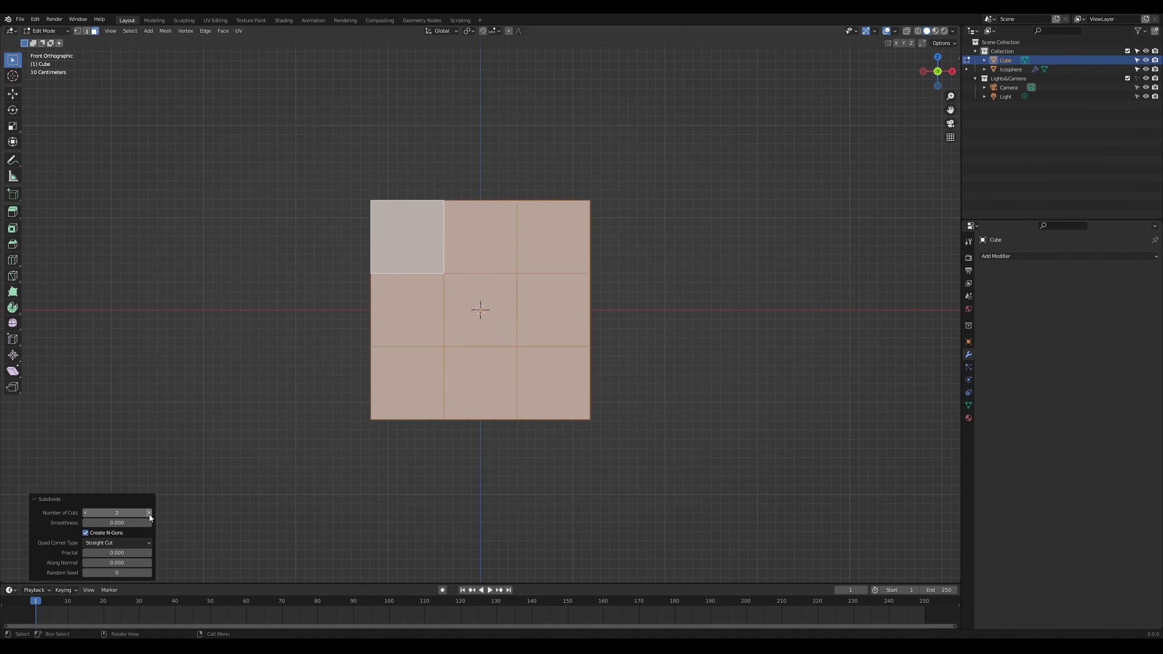
click(149, 514)
click(149, 513)
click(150, 513)
click(149, 513)
click(150, 513)
click(149, 513)
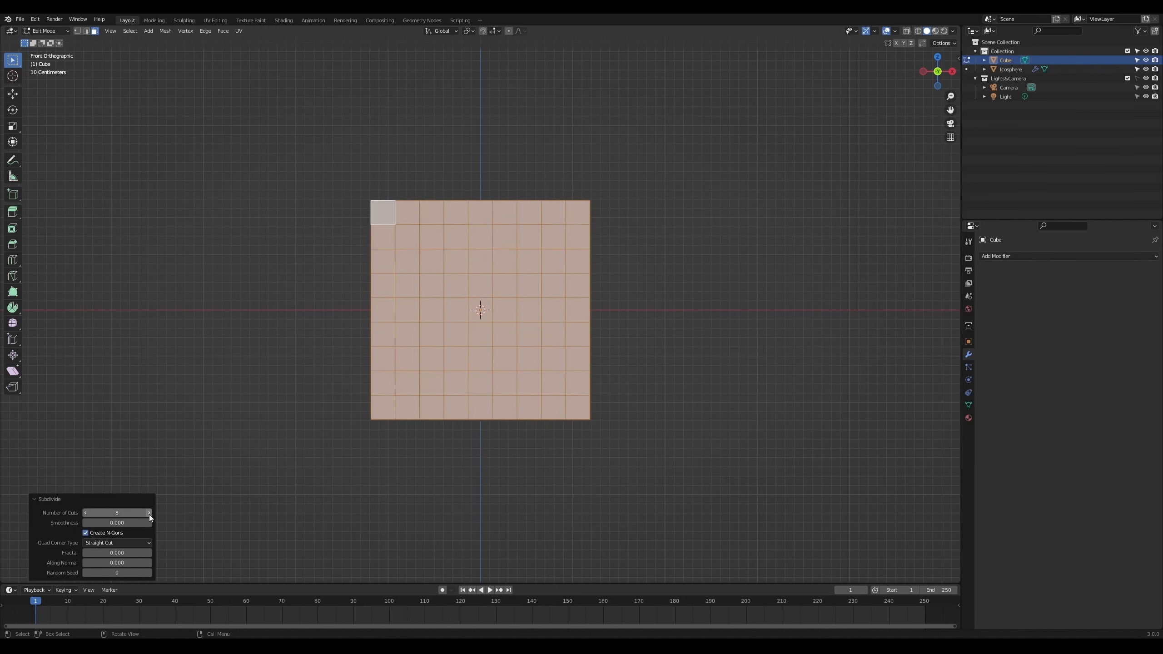
click(149, 513)
click(149, 513)
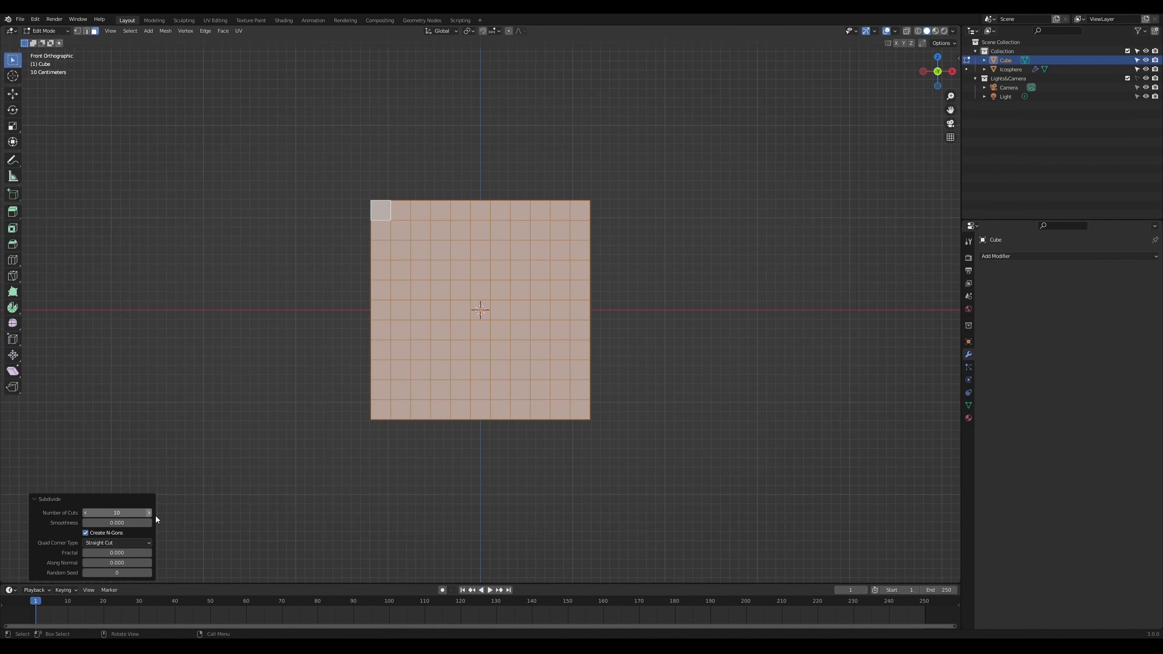
- Inset the subdivided front faces individually with a thickness of 0.01292 m
scroll(474, 315, up, 2)
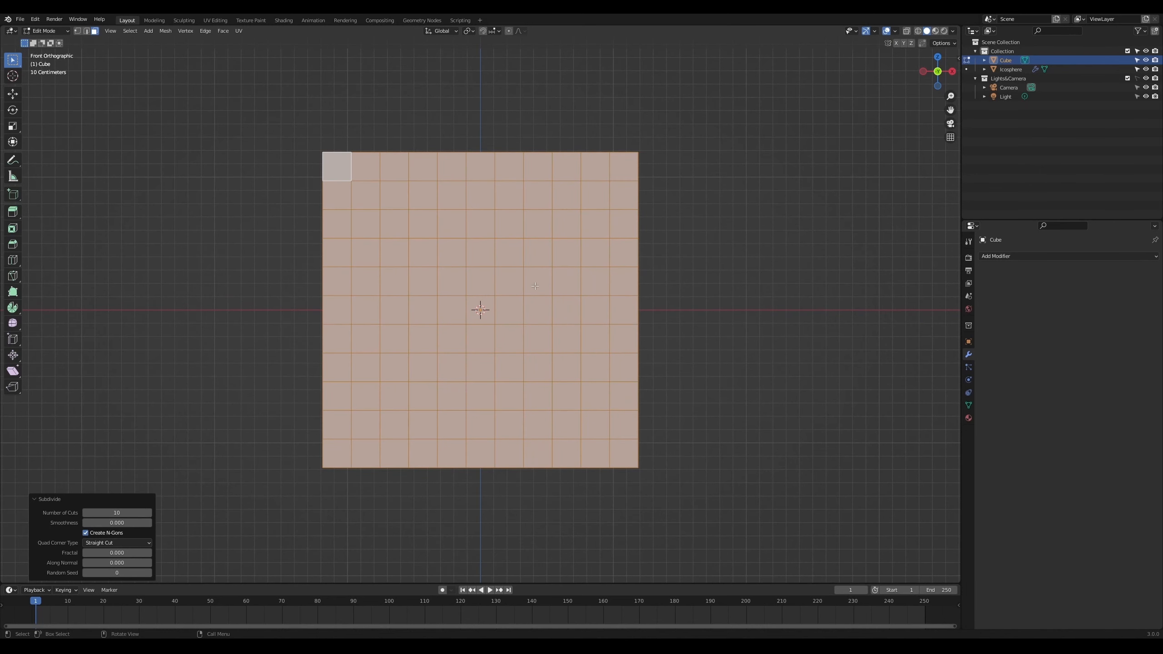
key(i)
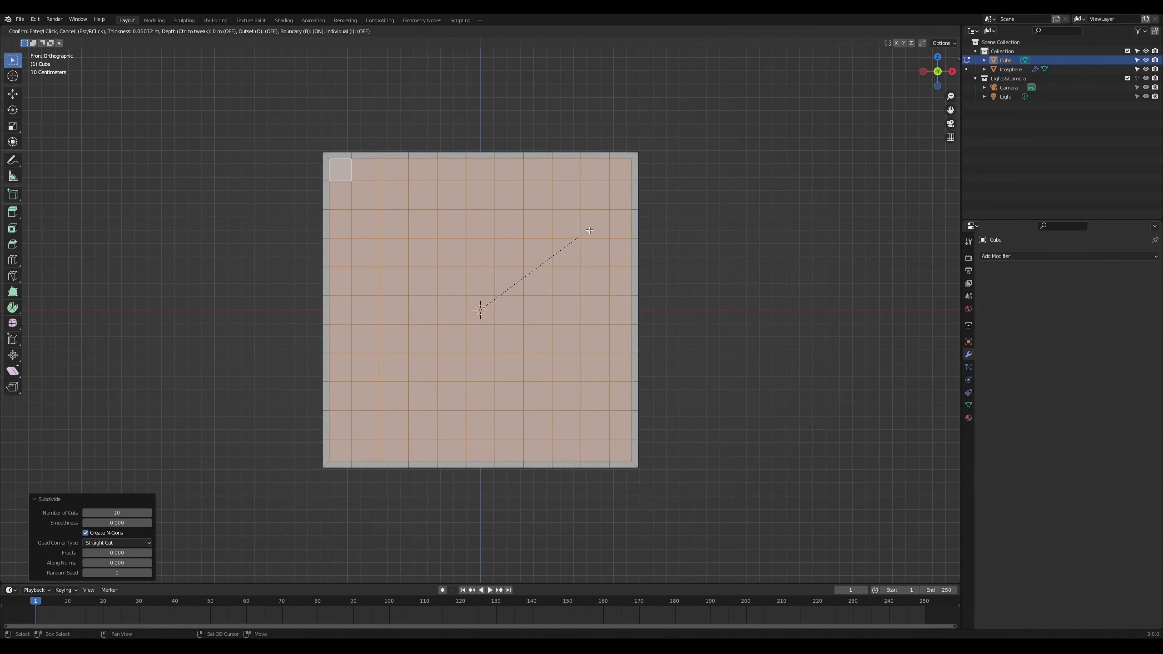
click(609, 212)
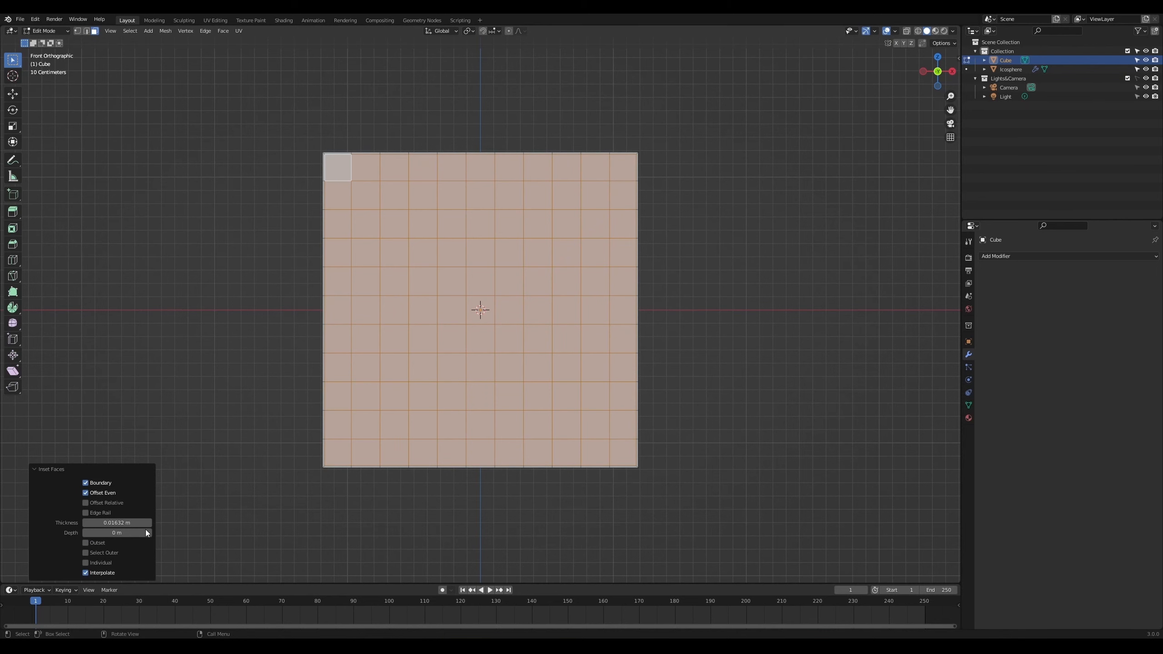
click(95, 564)
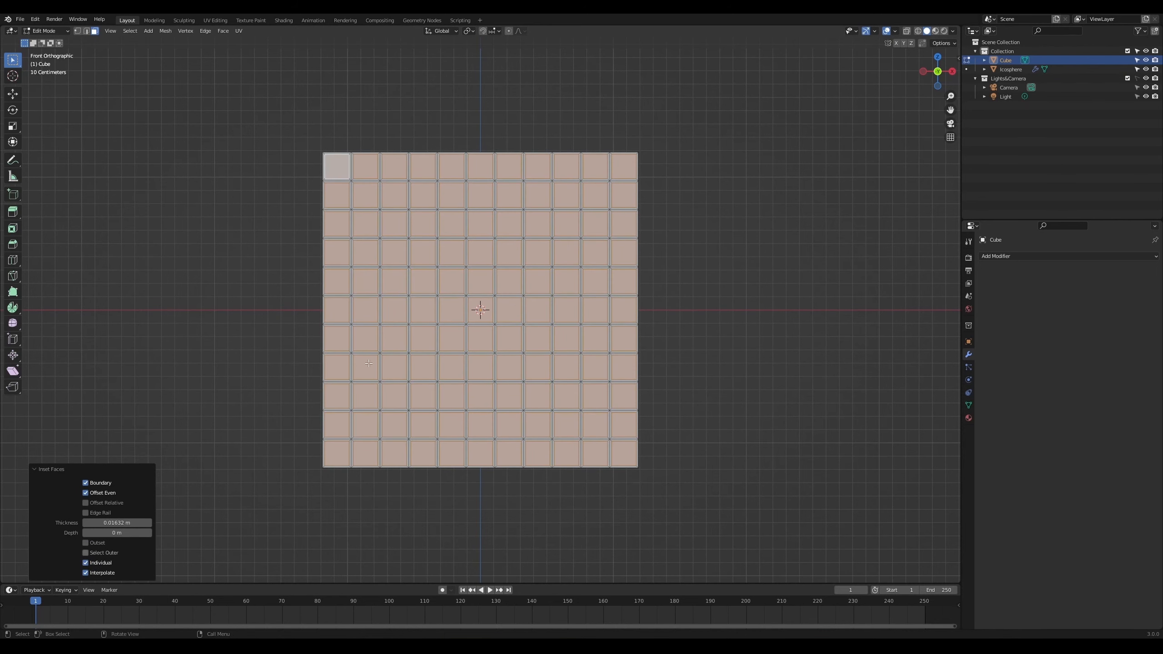
scroll(663, 125, up, 3)
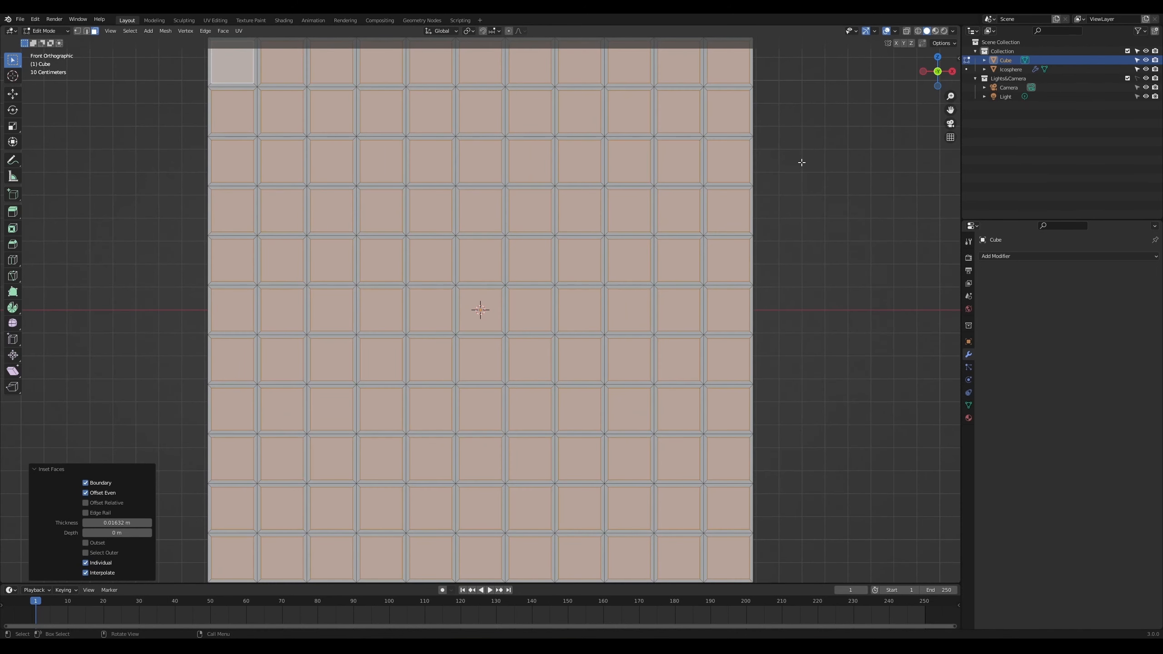
shift+middle_drag(819, 172, 788, 252)
scroll(775, 196, up, 1)
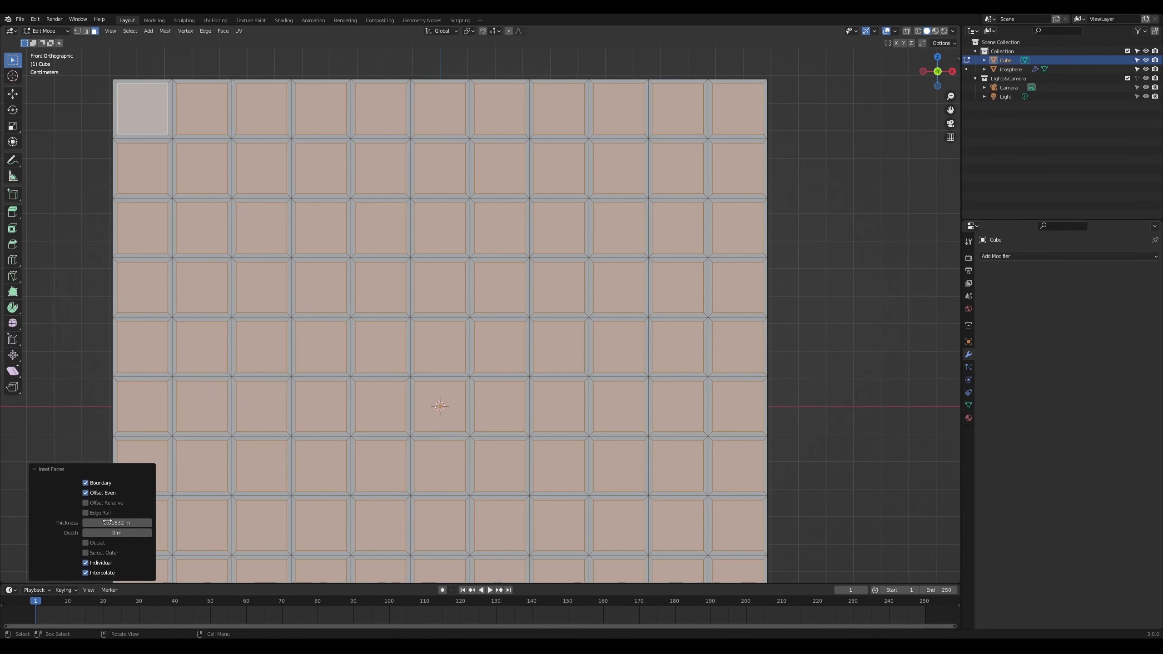
drag(119, 524, 104, 523)
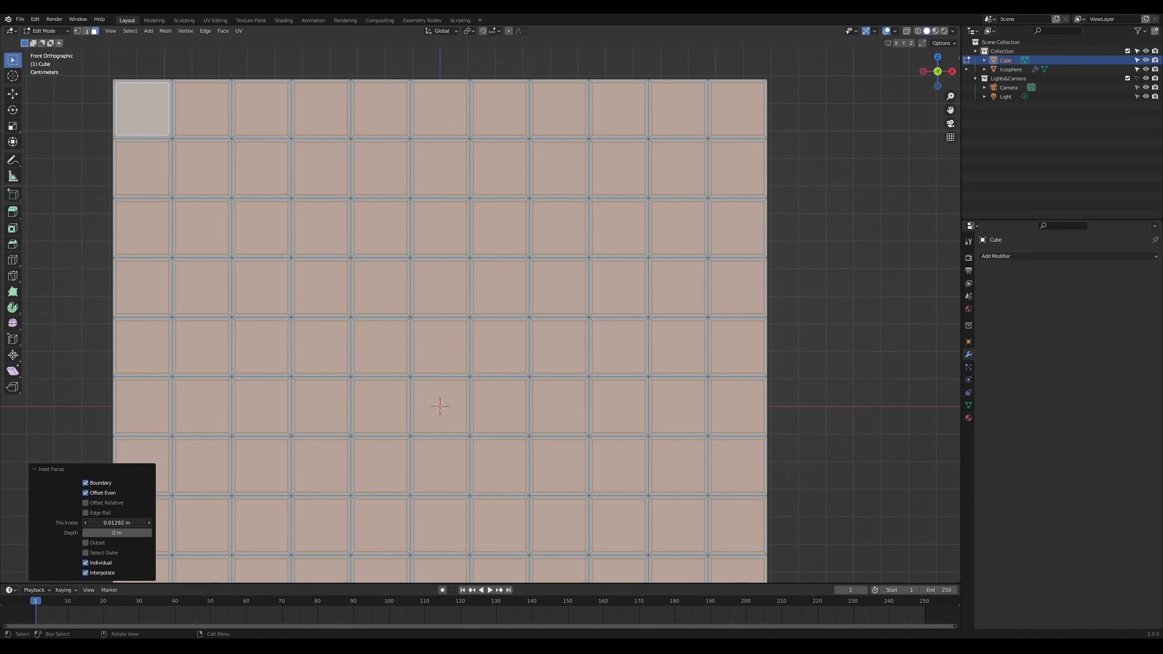
- Move the inset faces about 0.38 m into the cube along the global Y axis
scroll(486, 344, down, 4)
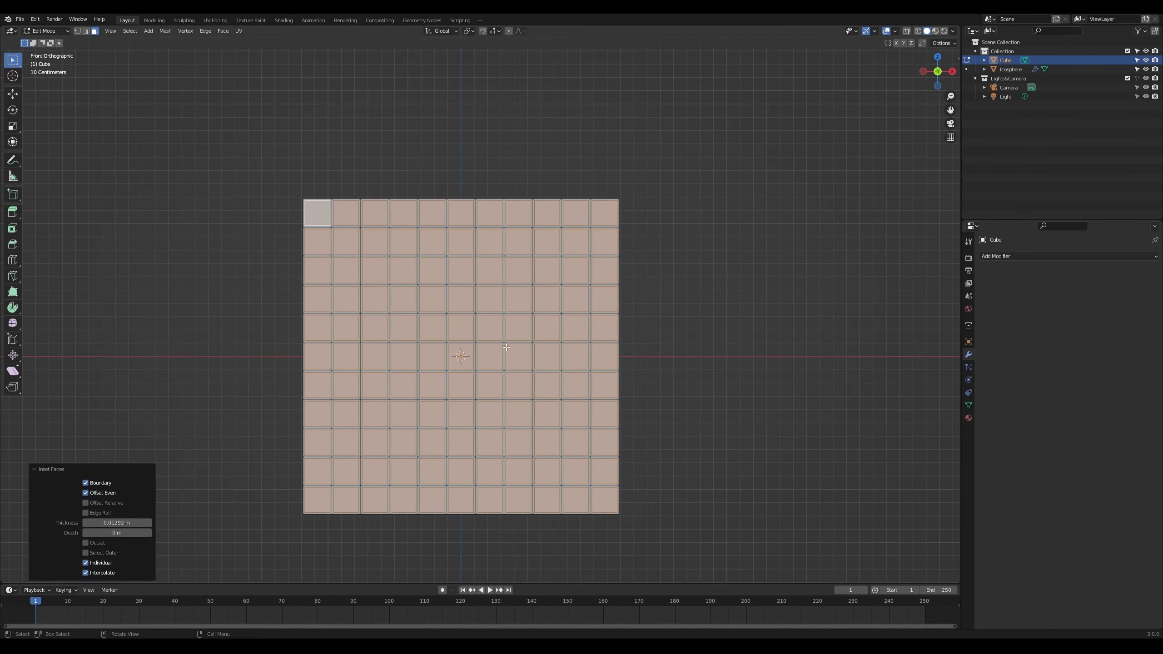
middle_drag(706, 405, 638, 418)
key(g)
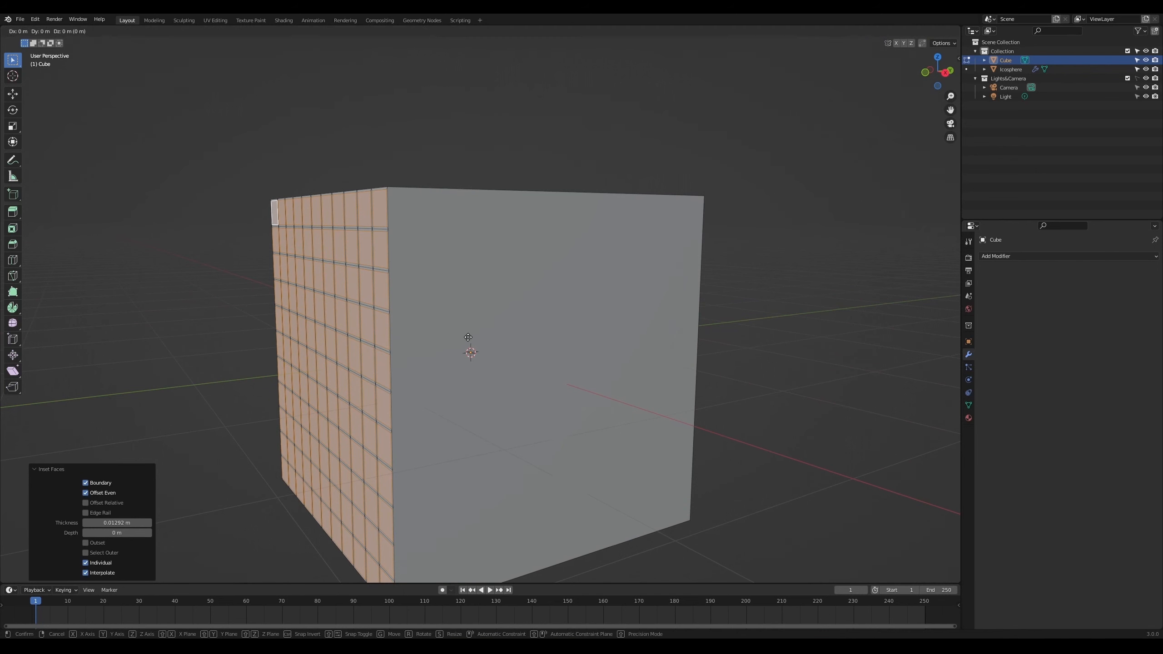
key(y)
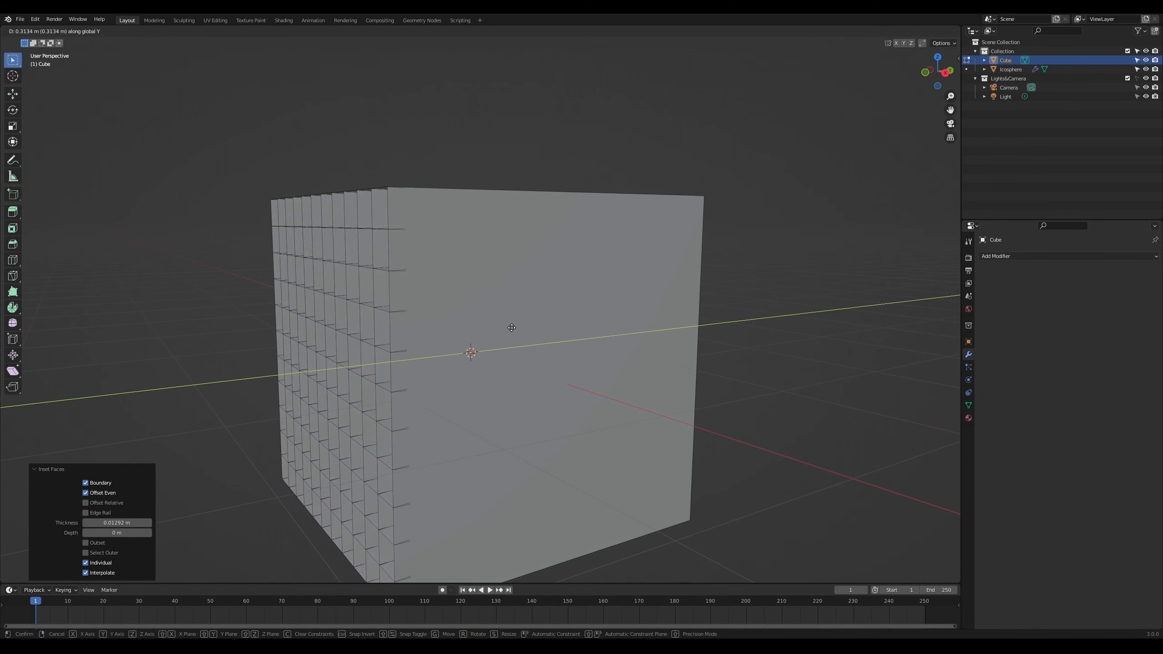
click(519, 326)
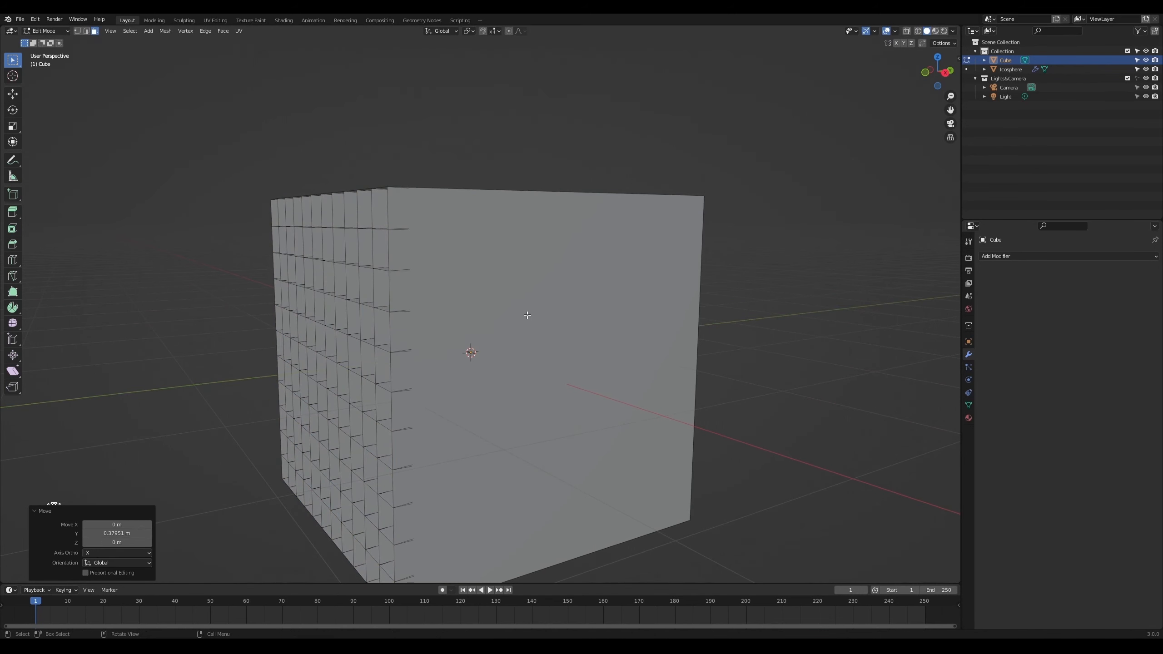
- In a wireframe right view, push the inset faces a further 1.97 m or so along Y, close to the cube's back face
key(KP_3)
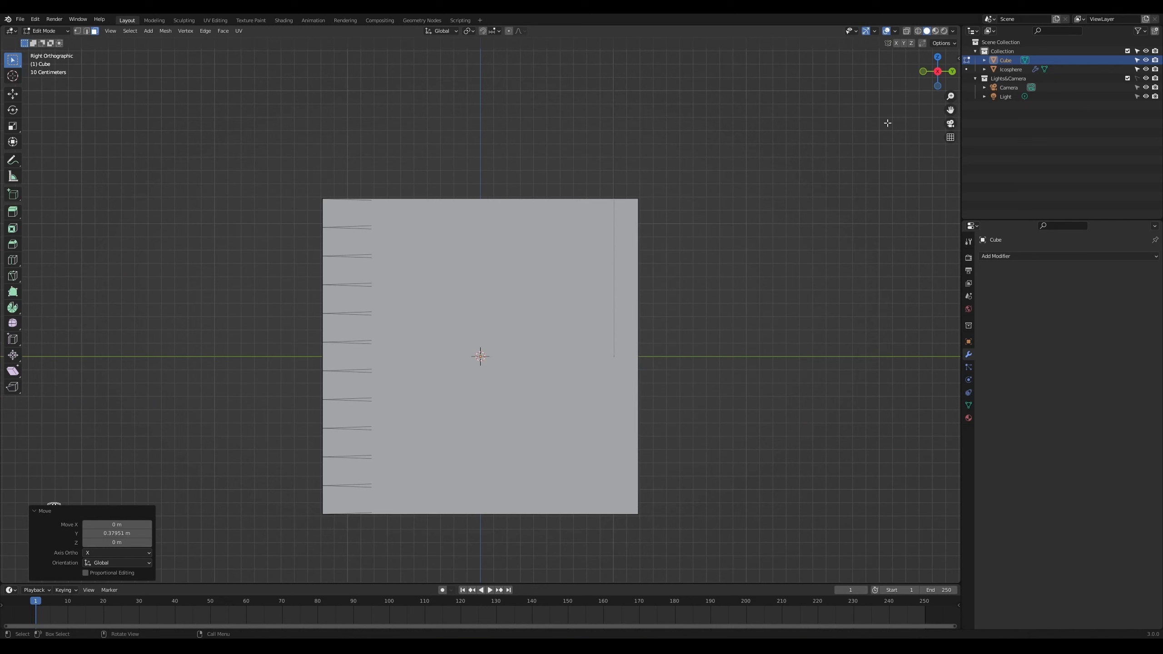
click(918, 31)
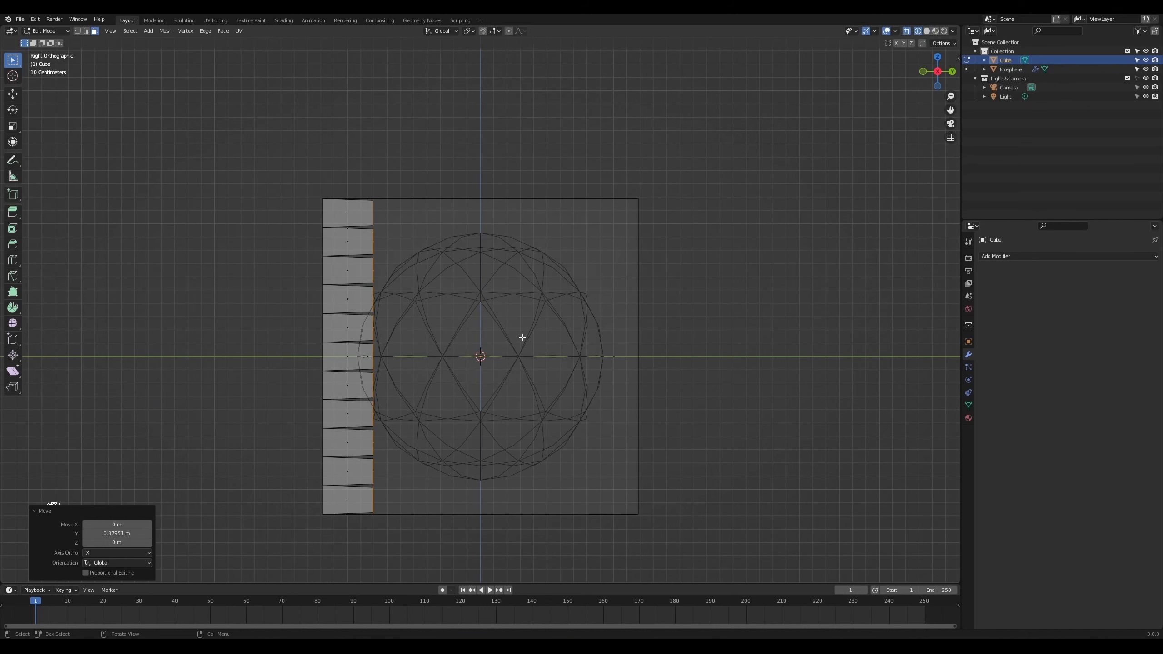
key(g)
key(x)
key(y)
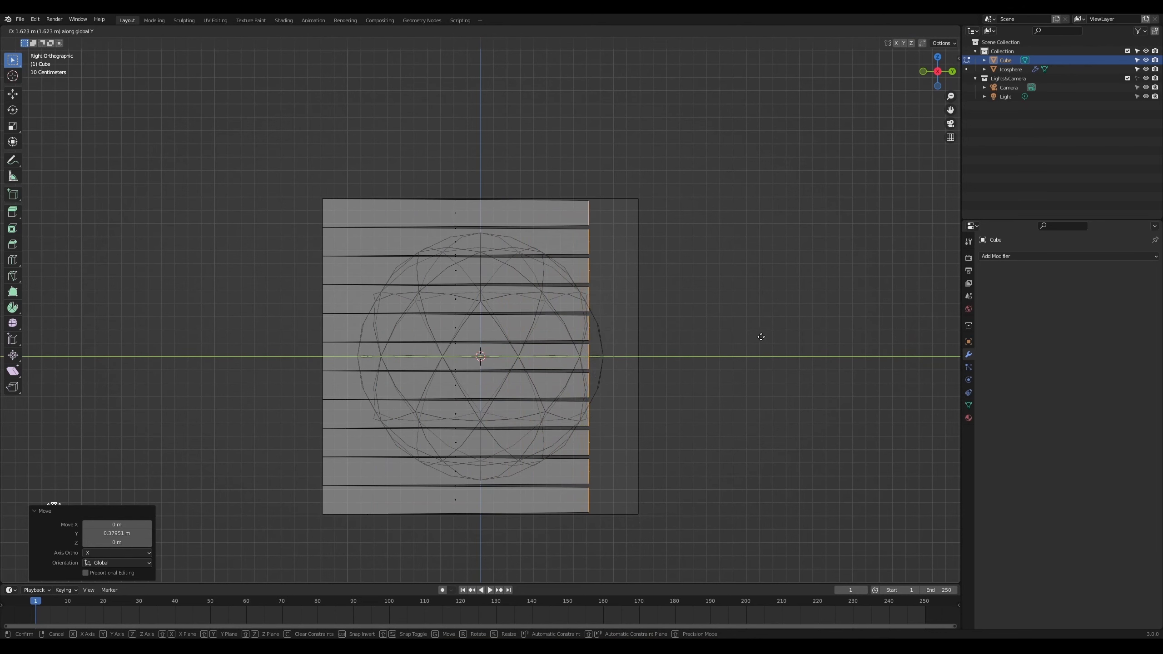
click(801, 337)
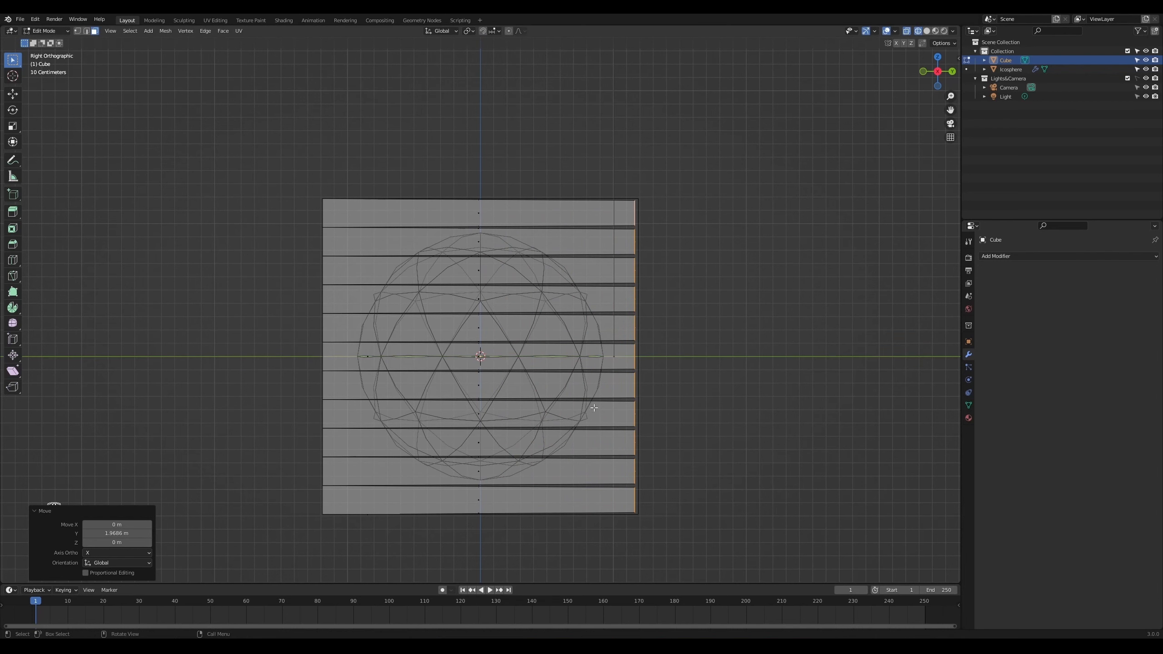
click(36, 511)
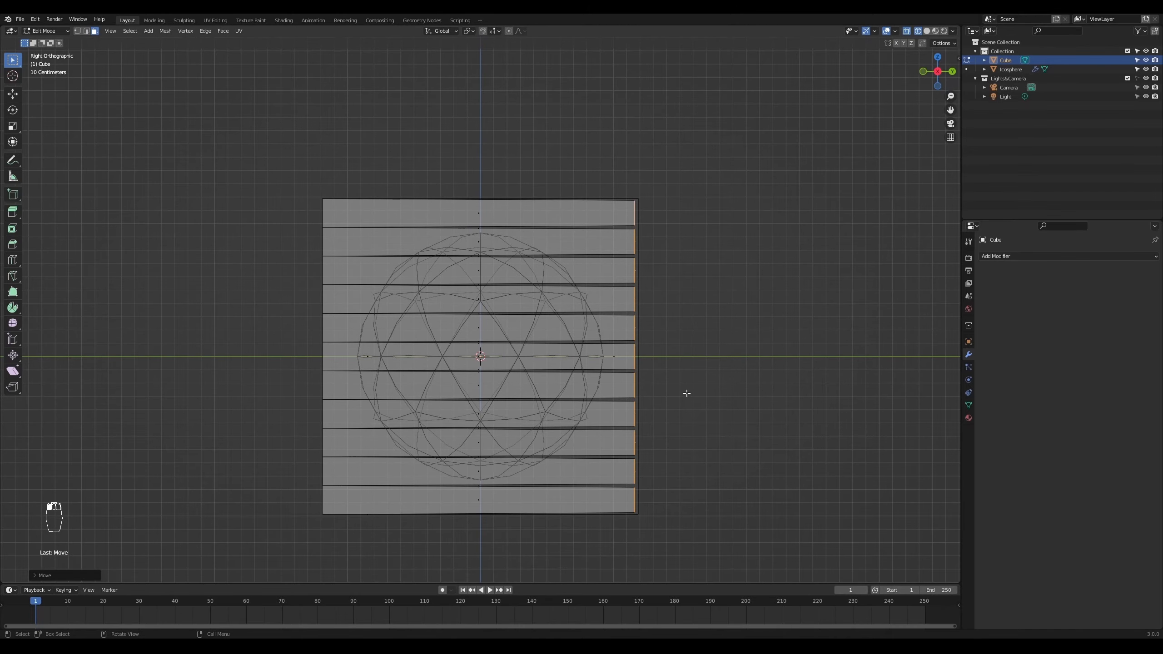
- Nudge the inset faces about 0.01 m further along Y toward the cube's back face, using the wireframe right view
middle_drag(649, 470, 846, 272)
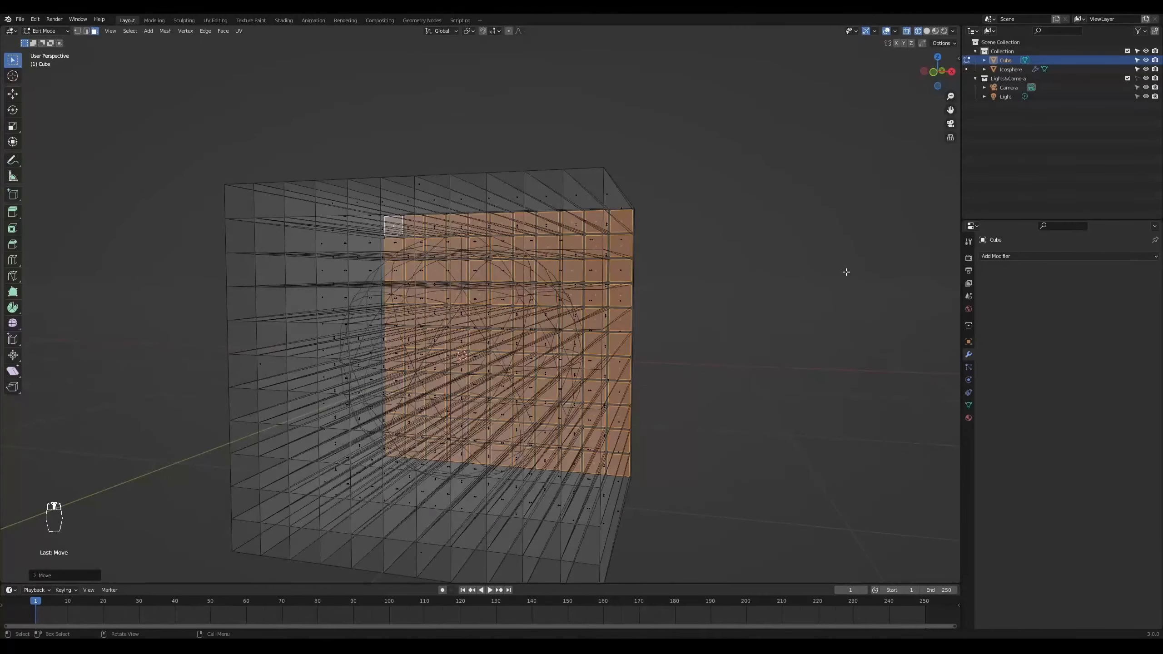
click(927, 32)
mouse_move(673, 379)
middle_down()
mouse_move(686, 429)
mouse_move(666, 403)
mouse_move(683, 421)
mouse_move(631, 419)
middle_up()
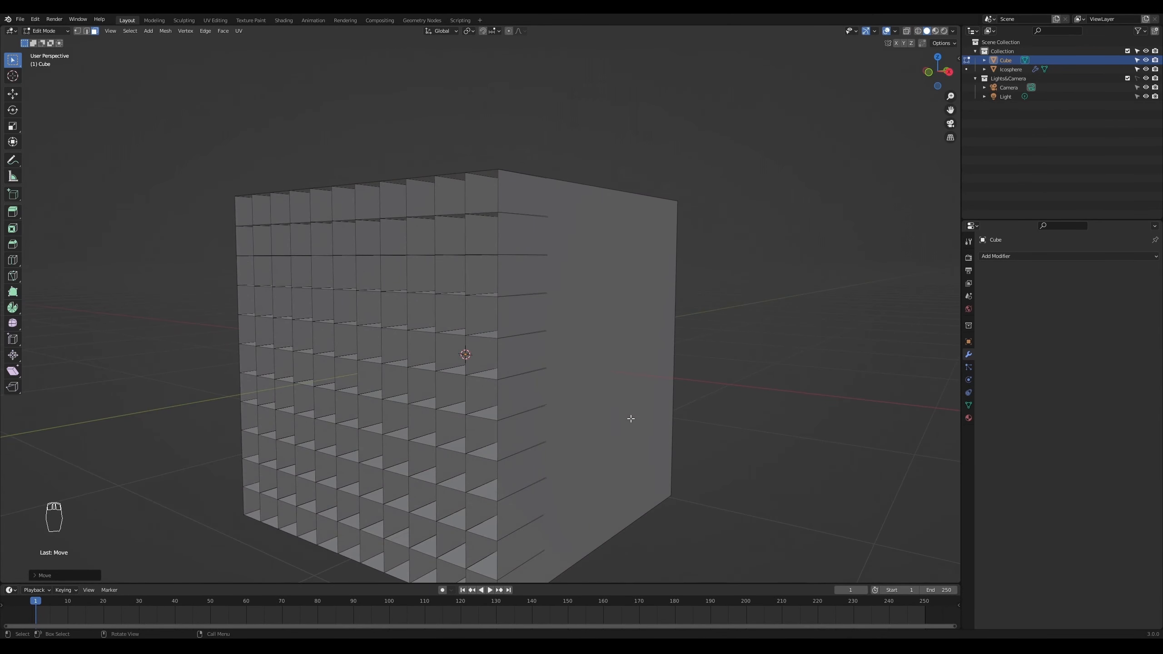
key(KP_3)
scroll(681, 269, up, 3)
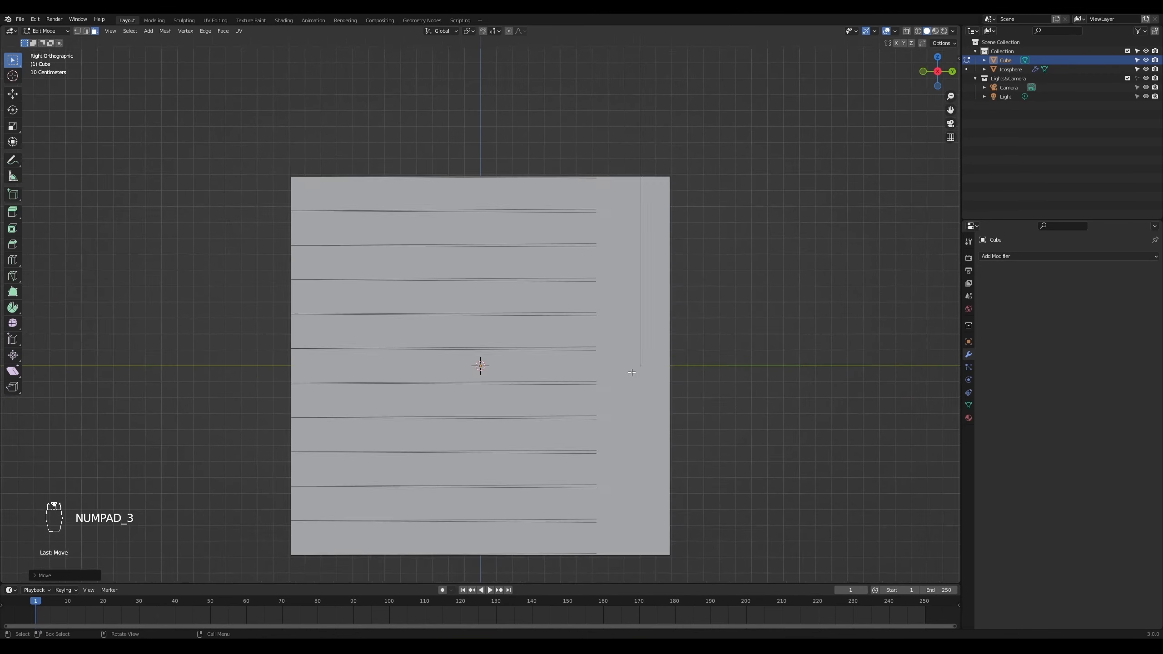
click(919, 31)
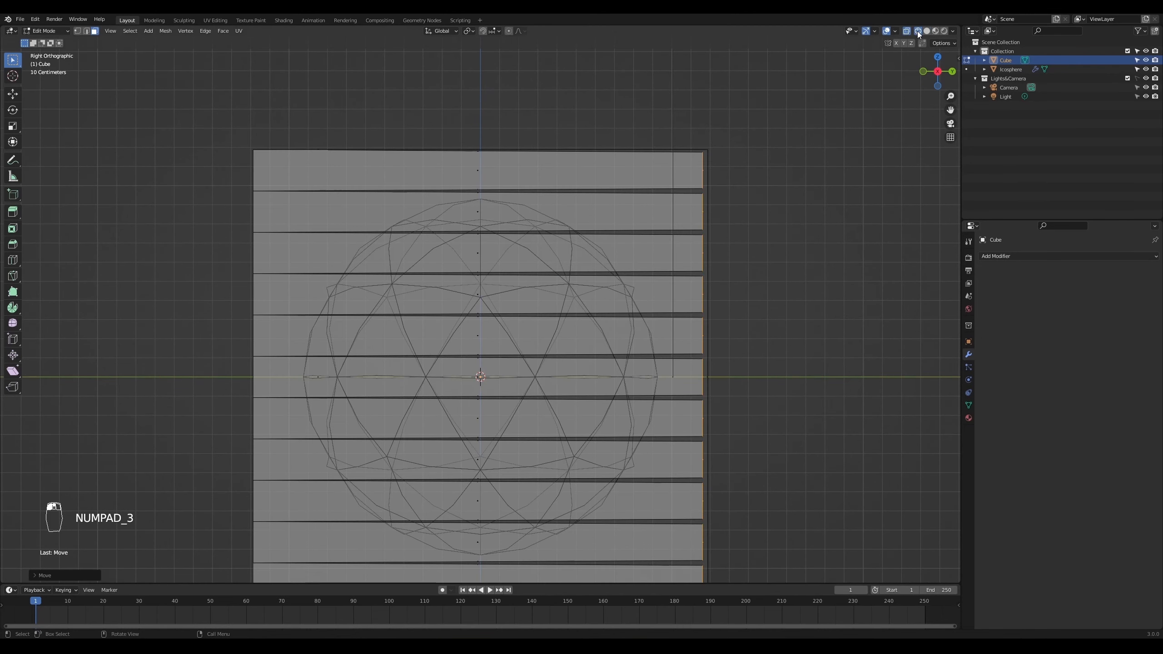
key(g)
right_click(737, 287)
key(g)
key(y)
click(738, 288)
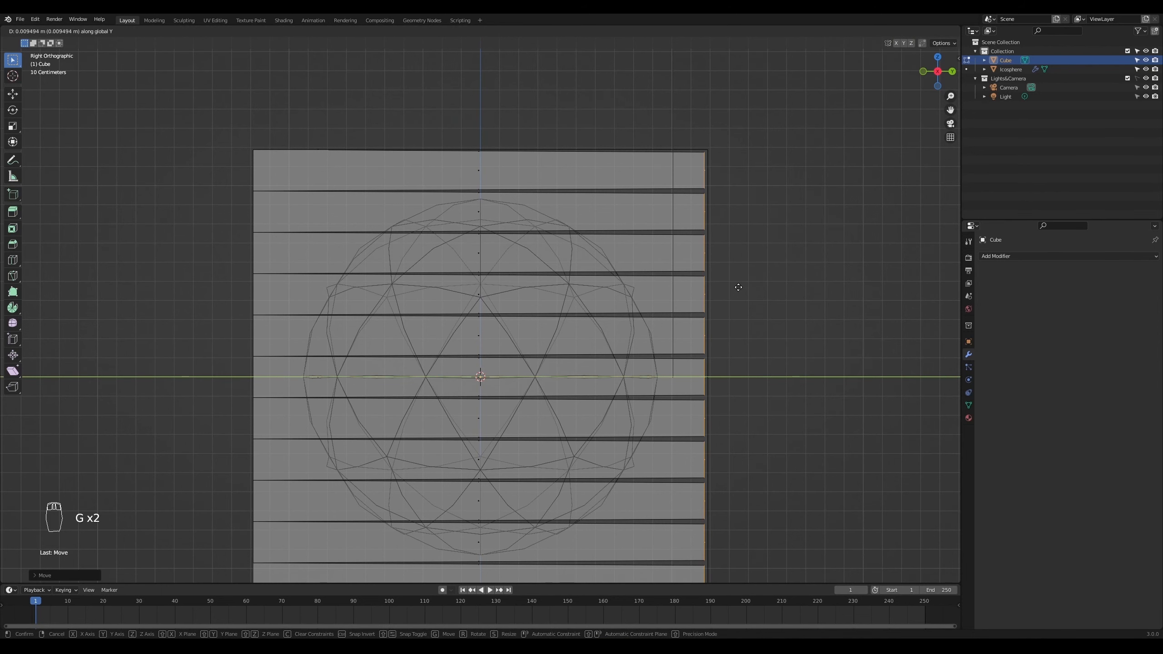
scroll(772, 370, down, 1)
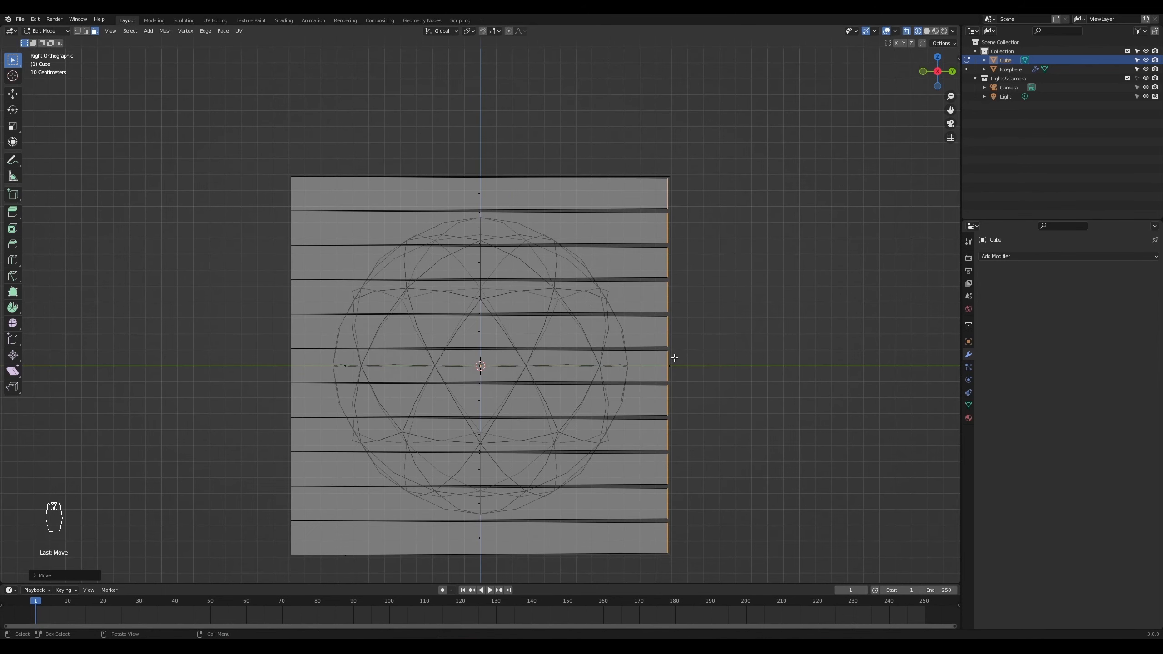
- Return the cube to Object Mode and show the viewport in solid shading
key(Tab)
click(927, 31)
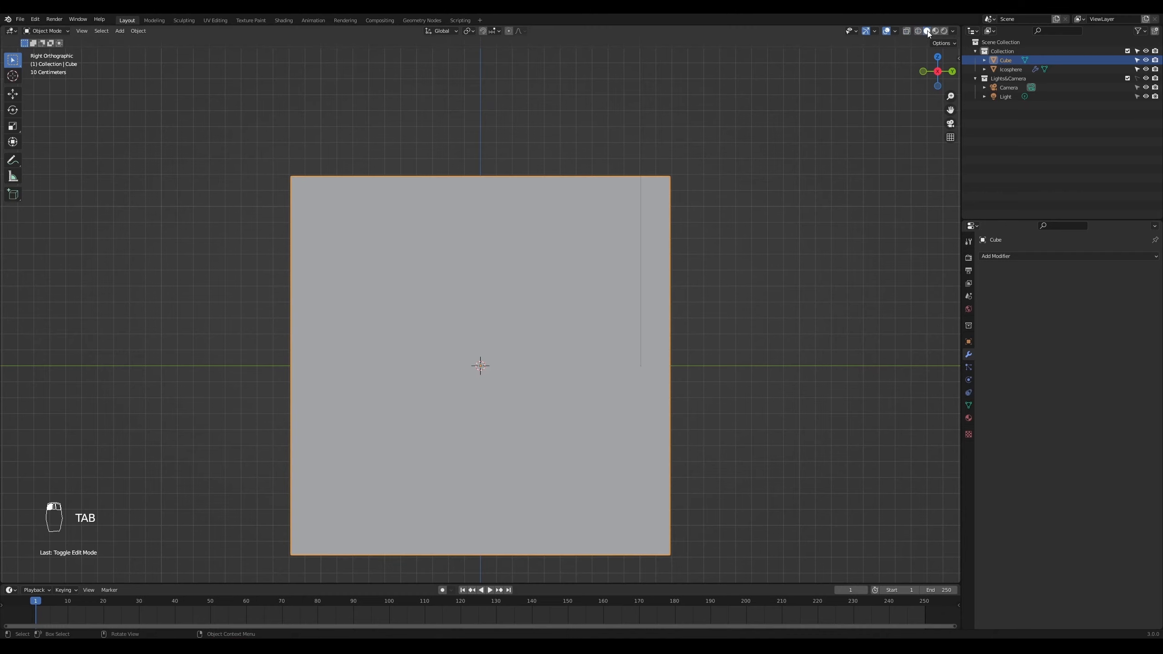
mouse_move(687, 400)
middle_down()
mouse_move(656, 438)
mouse_move(716, 434)
mouse_move(731, 445)
mouse_move(719, 447)
middle_up()
- Rotate the cube 90 degrees around the global Z axis
click(576, 448)
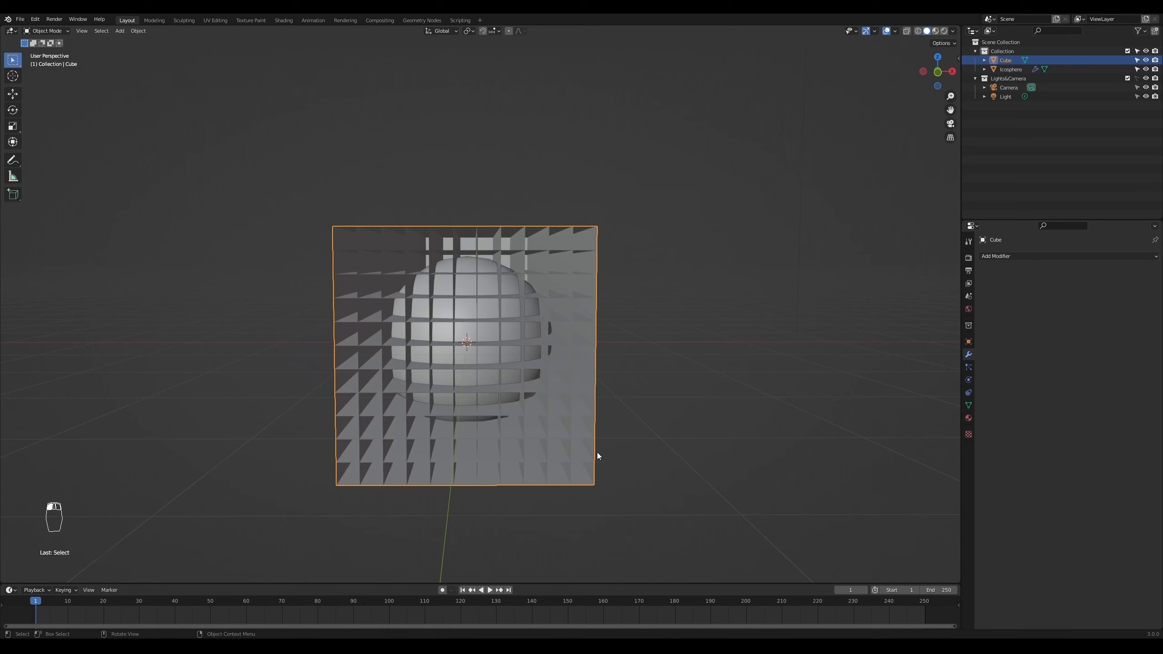
click(708, 405)
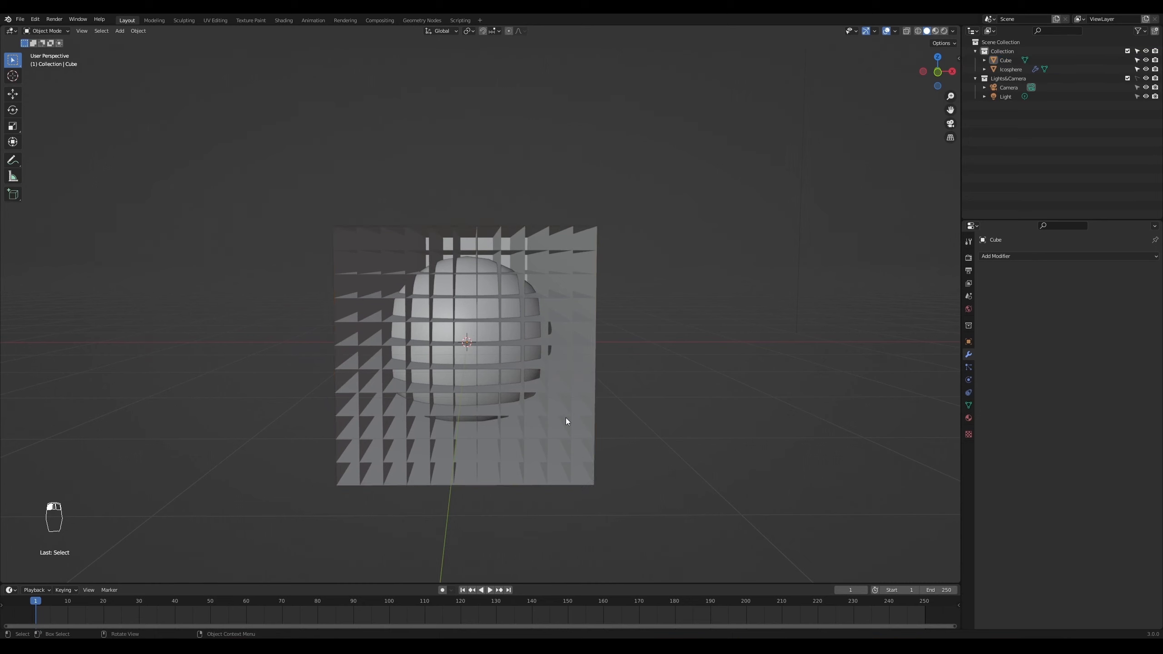
click(565, 418)
text(rz)
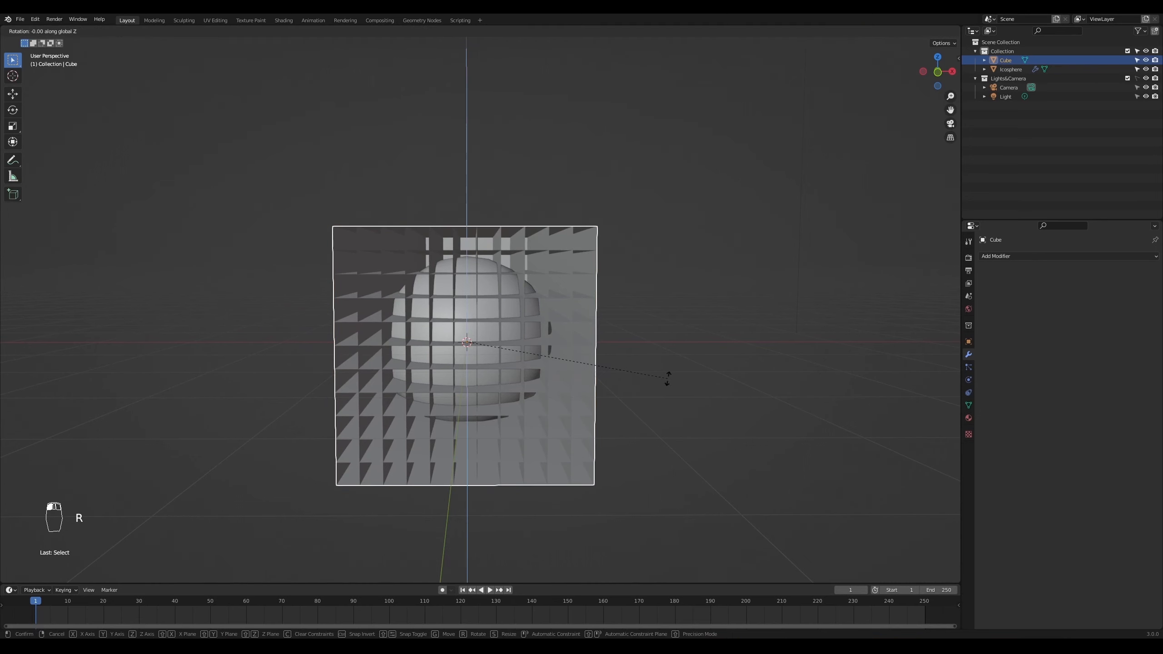
text(90)
click(668, 379)
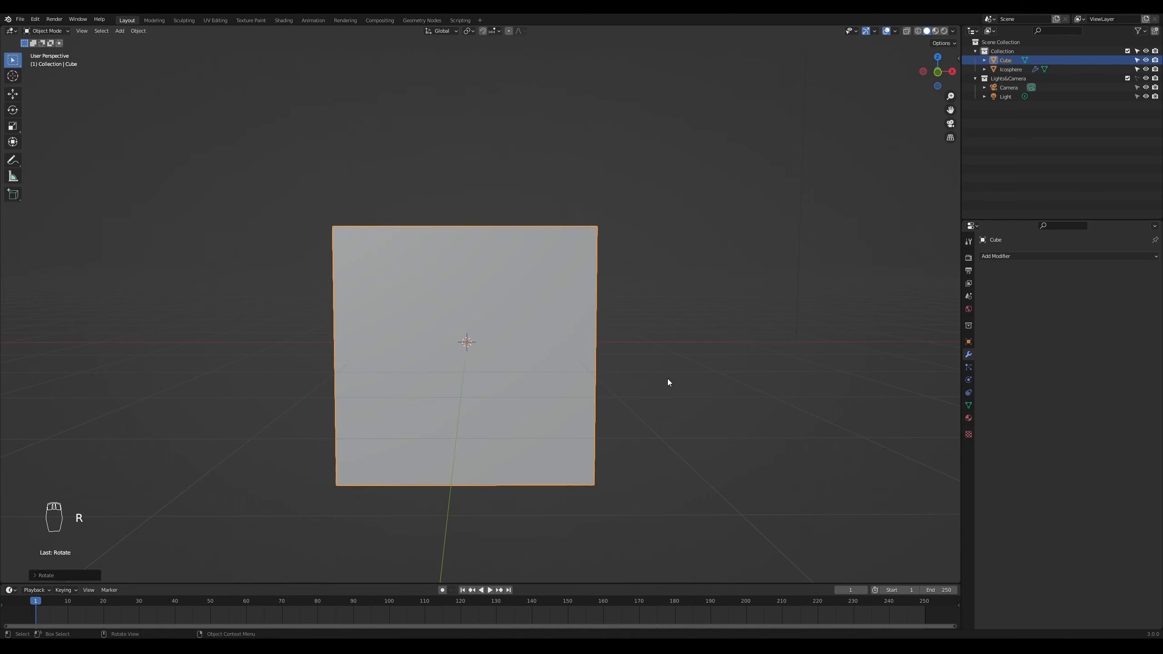
- In the front view, move the cube along negative X until it sits just clear of the sphere
mouse_move(692, 399)
middle_down()
mouse_move(666, 413)
mouse_move(576, 398)
mouse_move(639, 415)
mouse_move(675, 408)
middle_up()
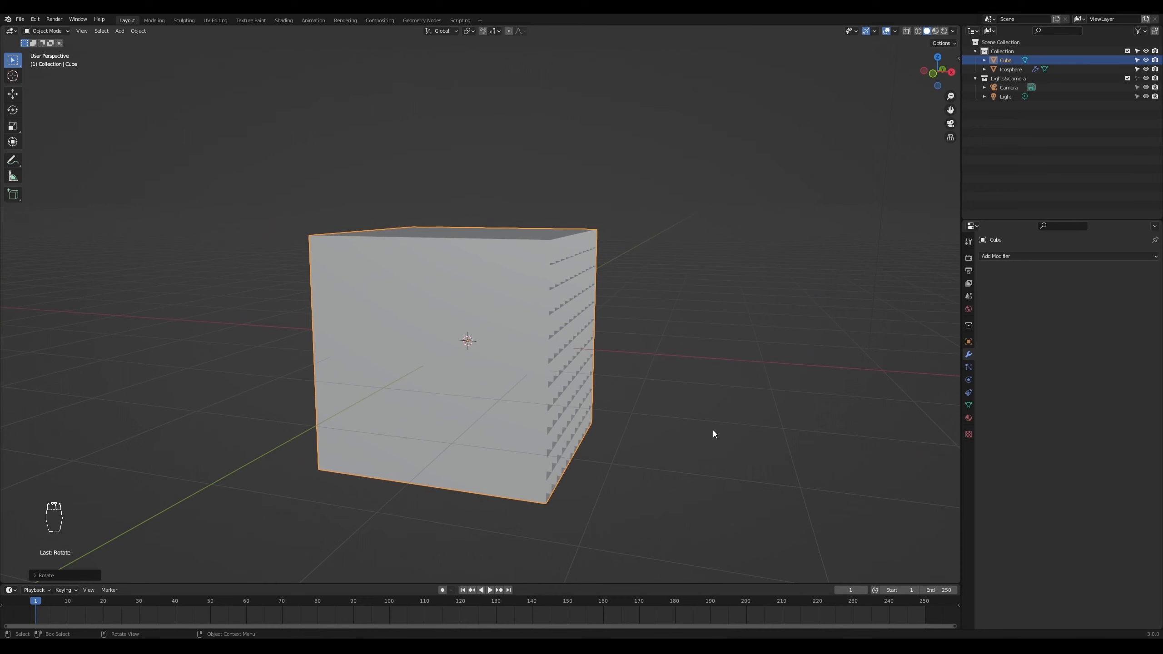
key(KP_1)
key(g)
key(x)
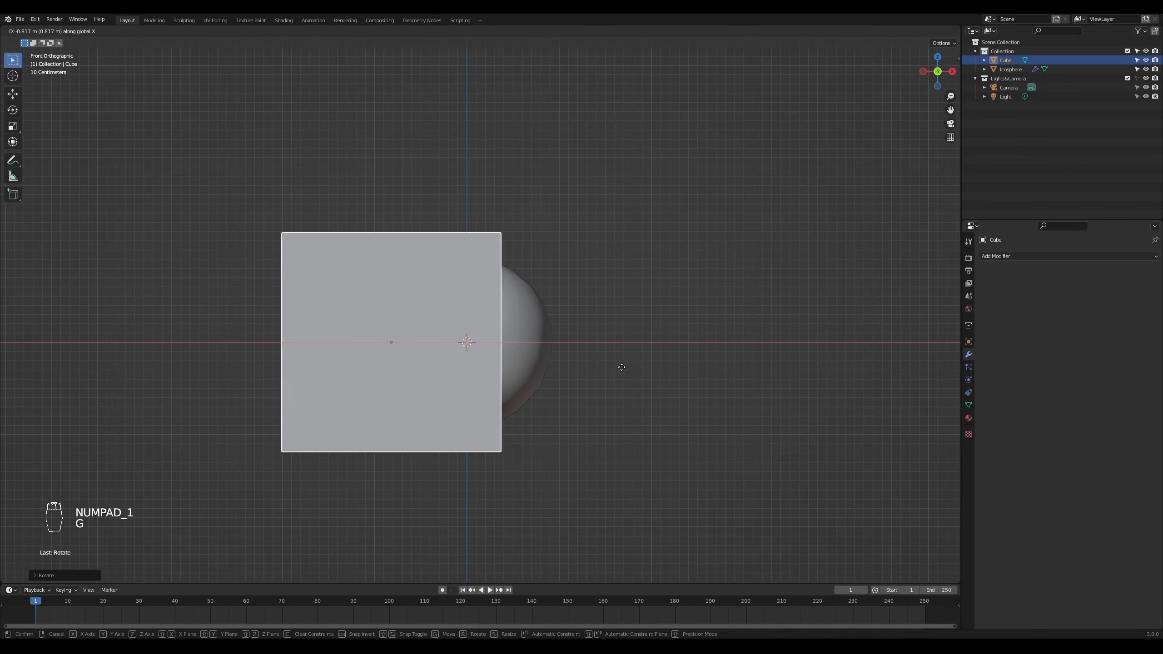
click(486, 375)
scroll(471, 347, up, 1)
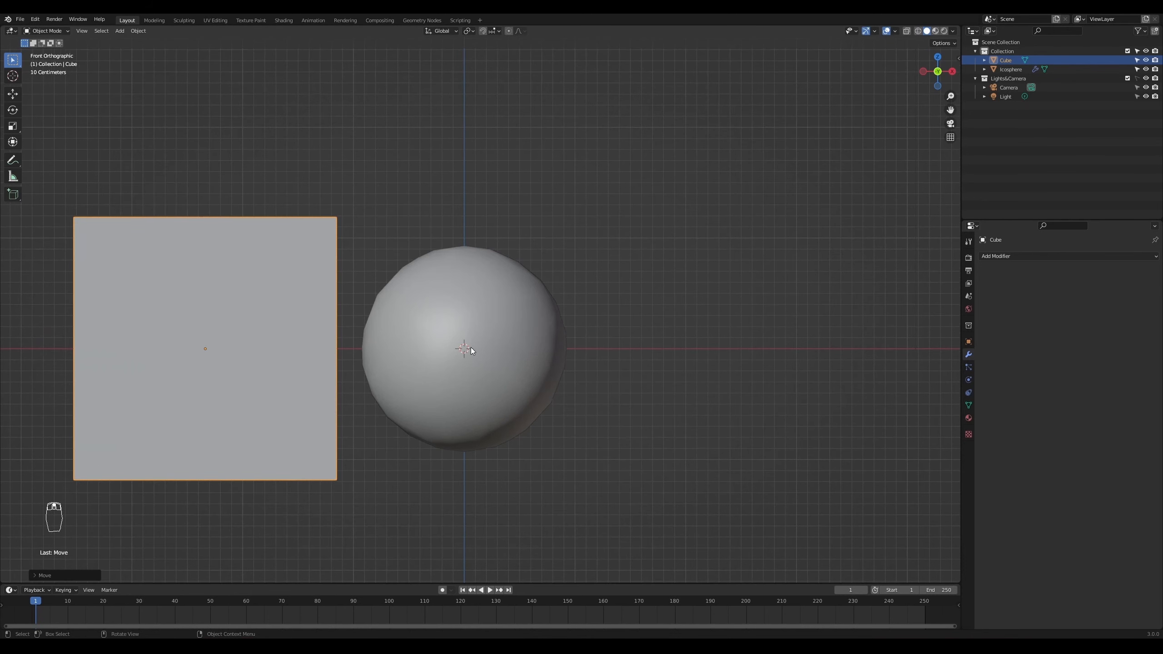
- Subtract the cube from the sphere with a Bool Tool Brush Difference, keeping the sphere as the active object
shift+click(524, 346)
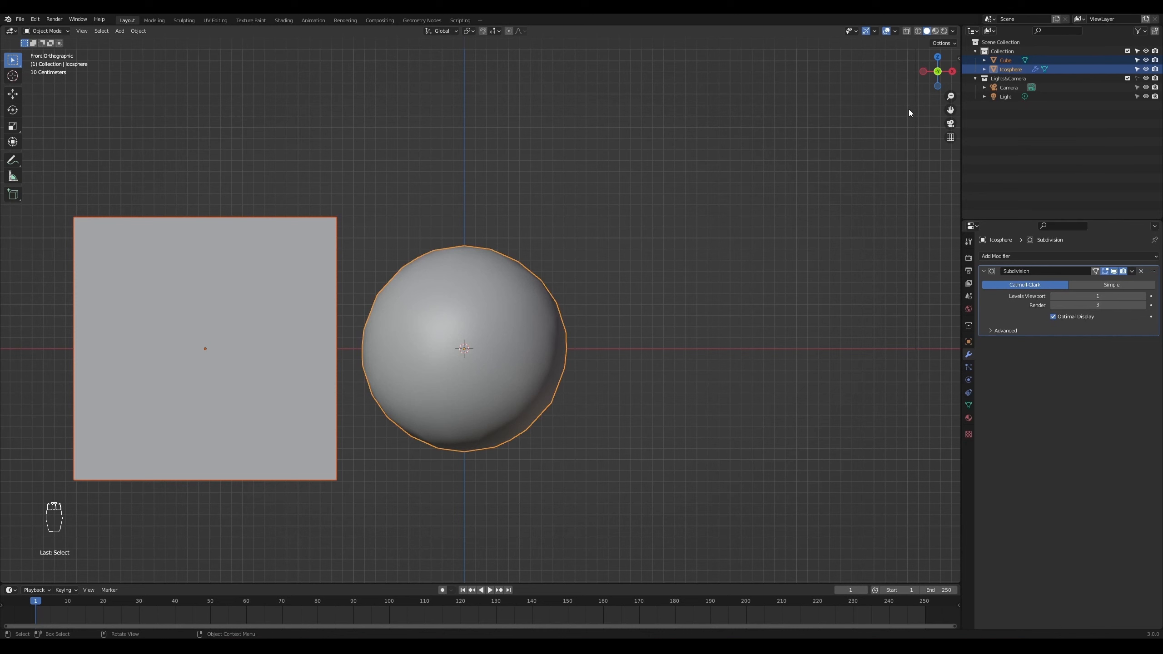
key(n)
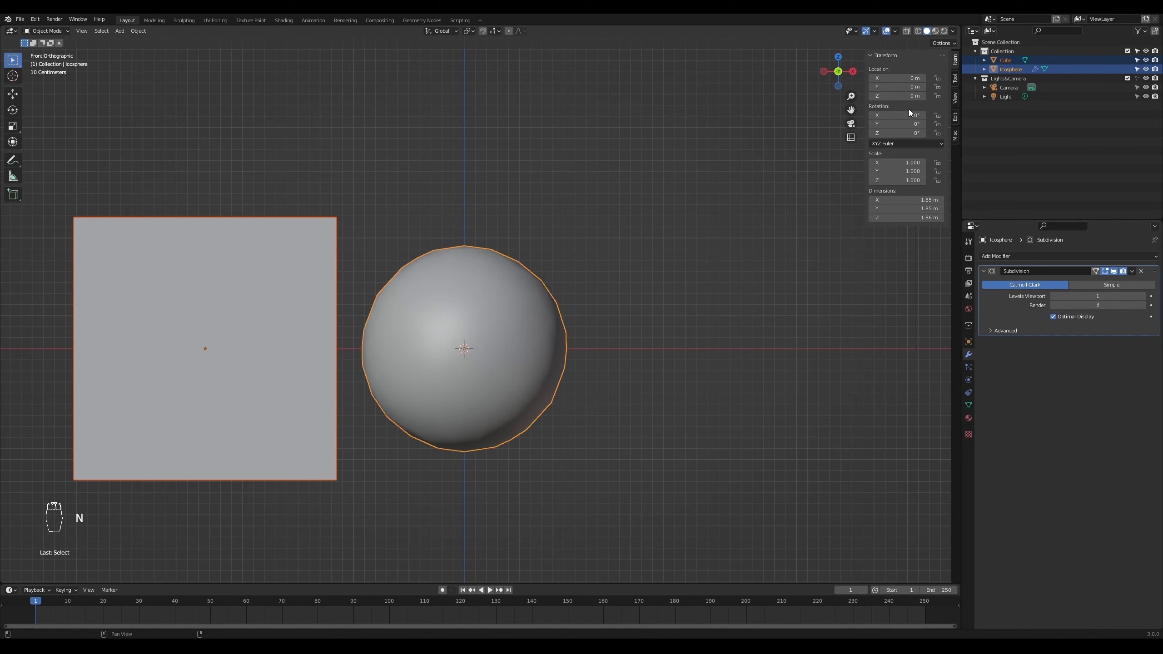
click(956, 117)
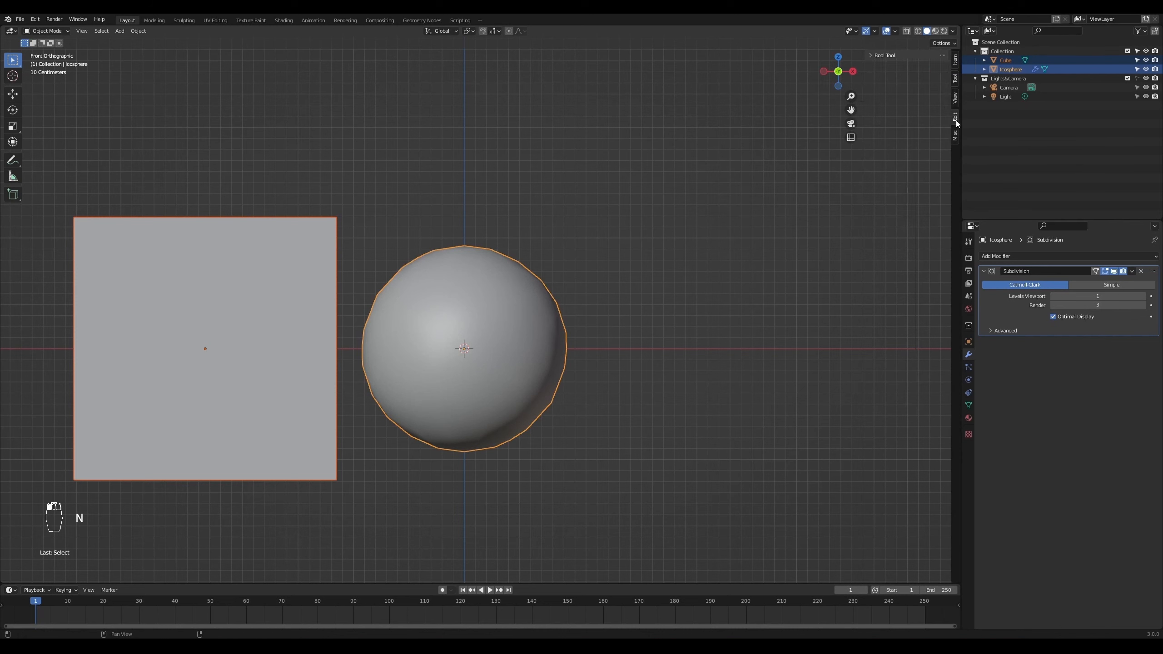
click(871, 55)
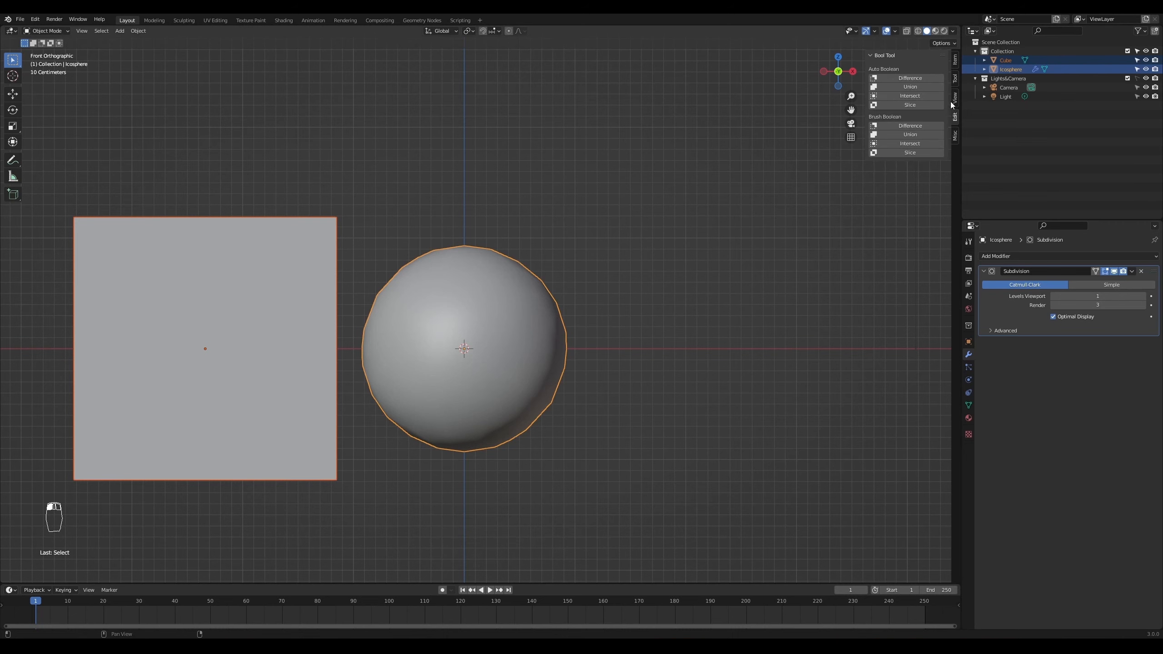
click(910, 125)
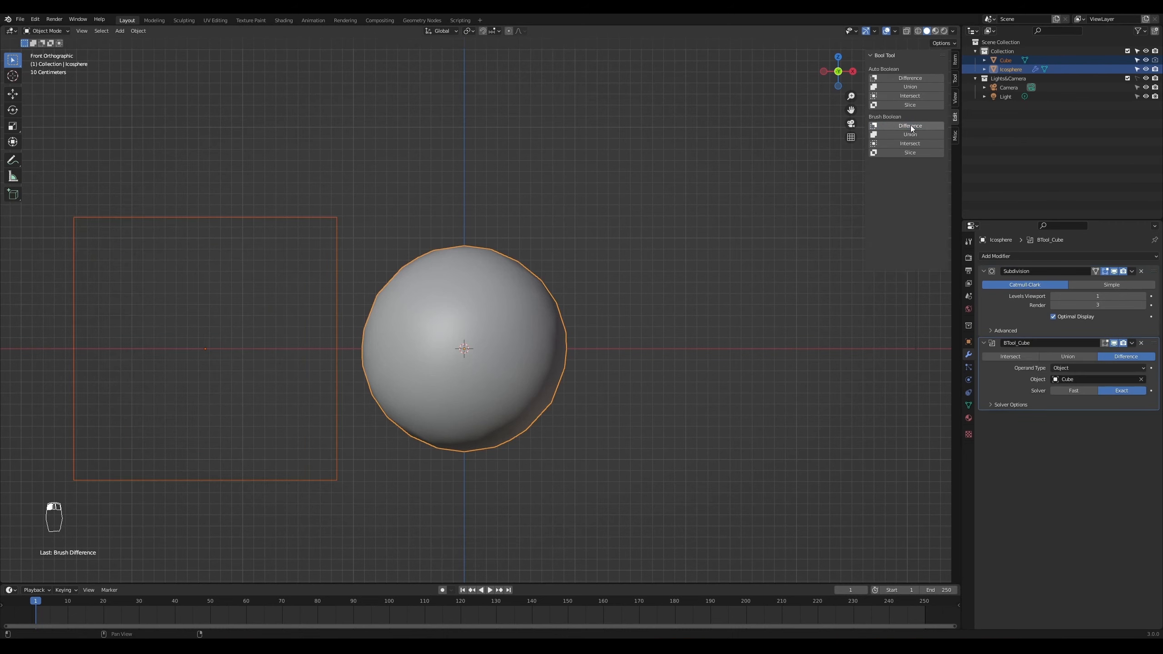
click(355, 502)
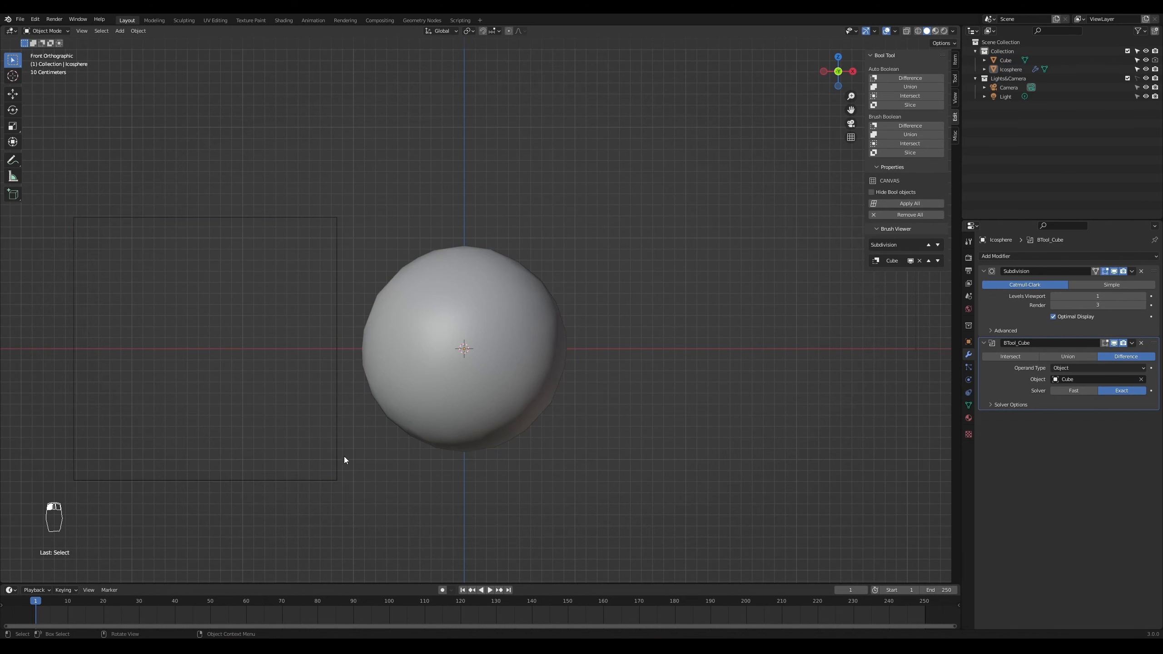
- Move the cube brush along positive X into the sphere until its gridded face reaches the sphere's centre
click(337, 449)
key(g)
key(x)
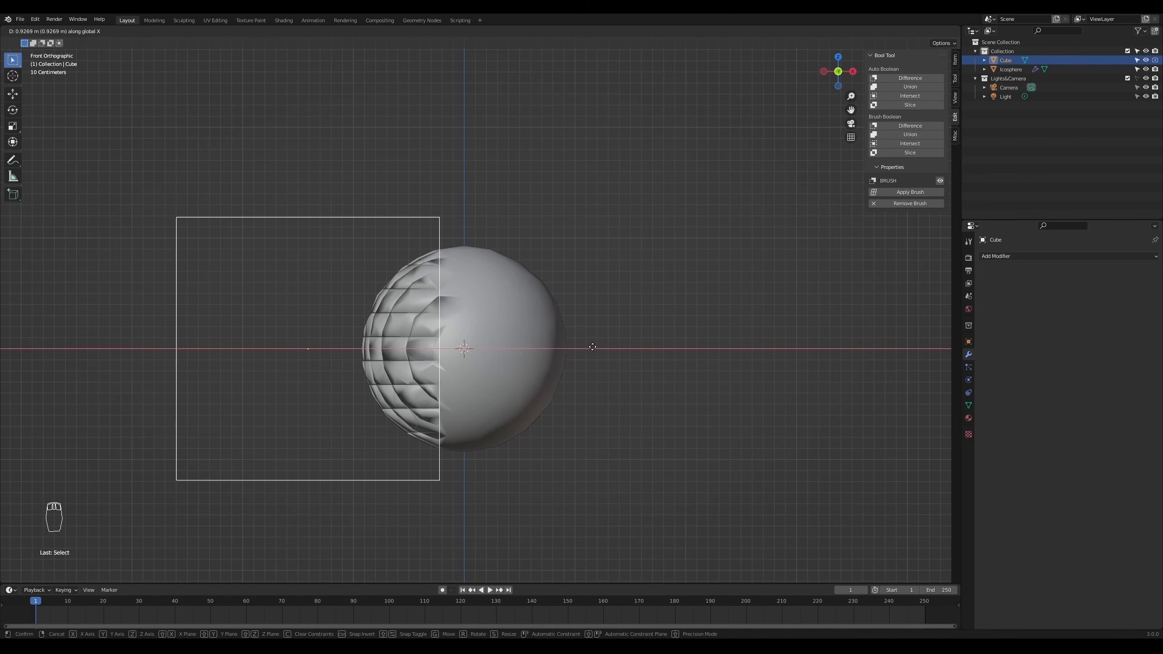
click(619, 347)
scroll(431, 335, up, 4)
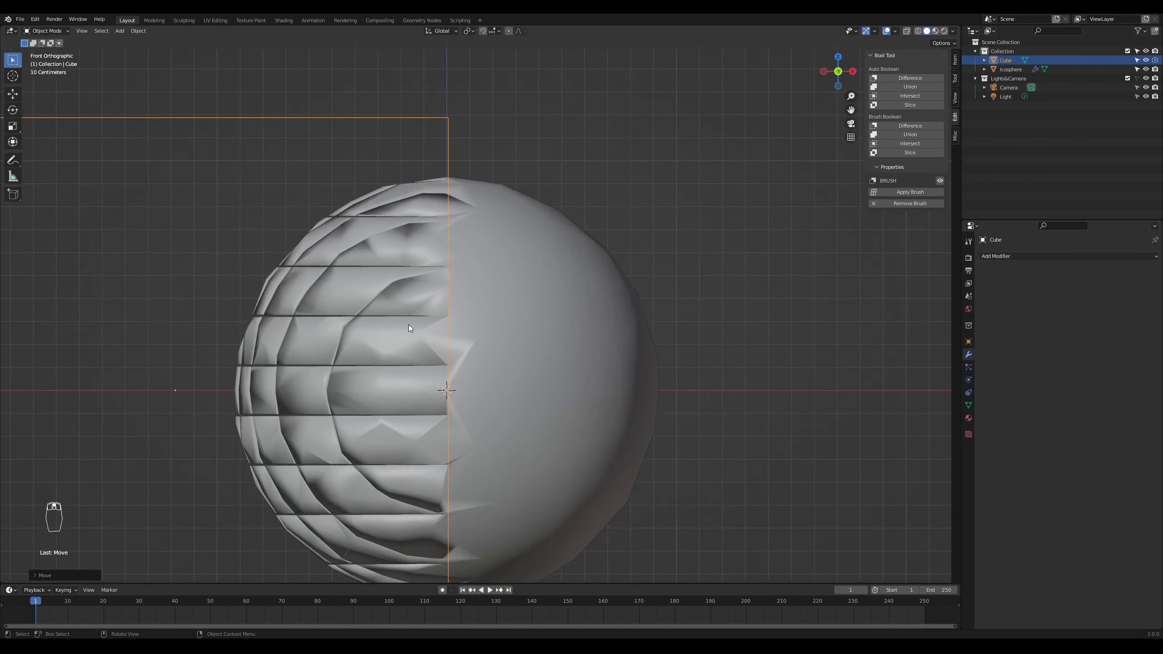
scroll(409, 325, up, 1)
- Set the viewport level of the sphere's Subdivision modifier to 3
click(362, 370)
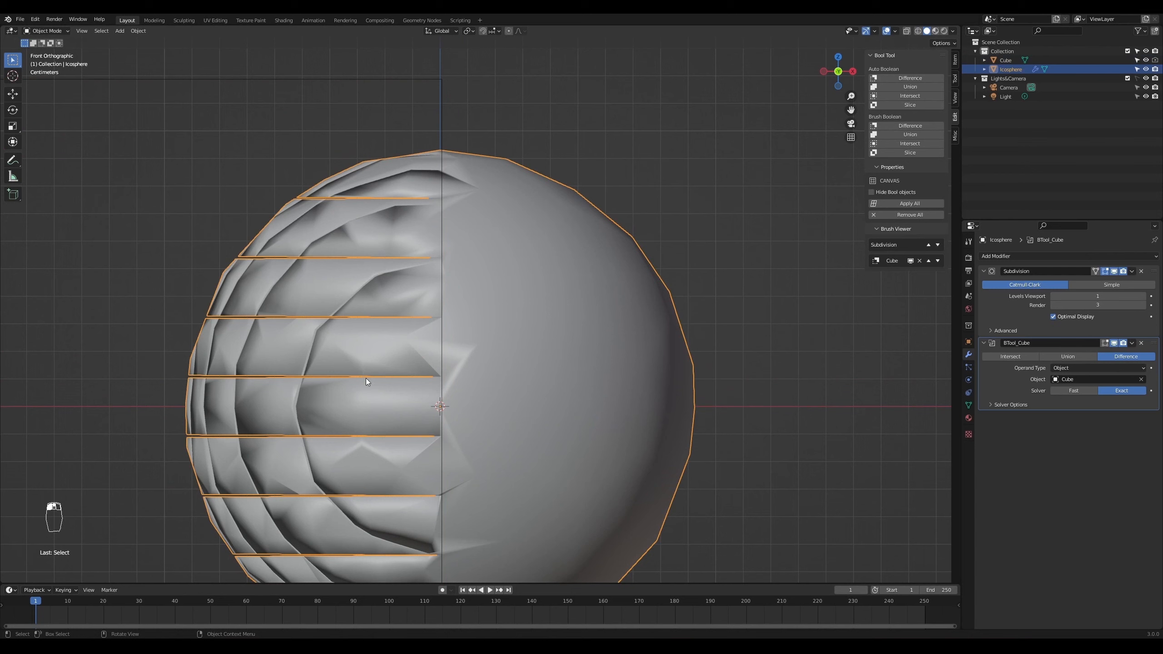
click(1146, 296)
click(1145, 296)
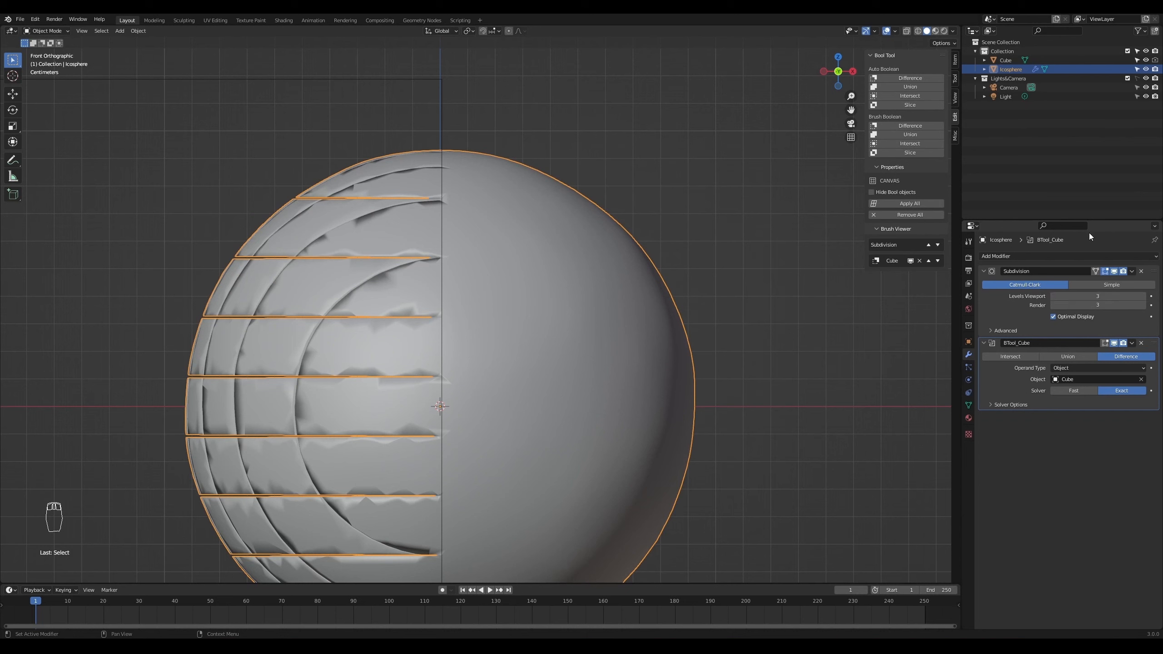
- Turn on Auto Smooth at 30° for the sphere's normals and inspect the cut grooves
click(968, 406)
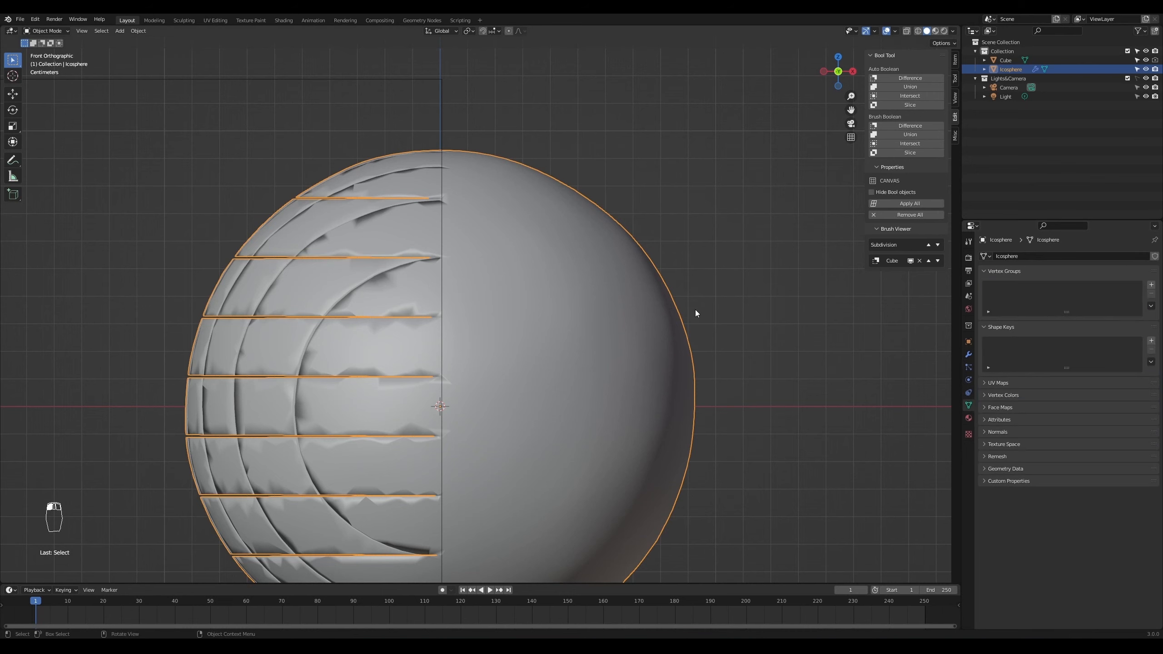
click(991, 433)
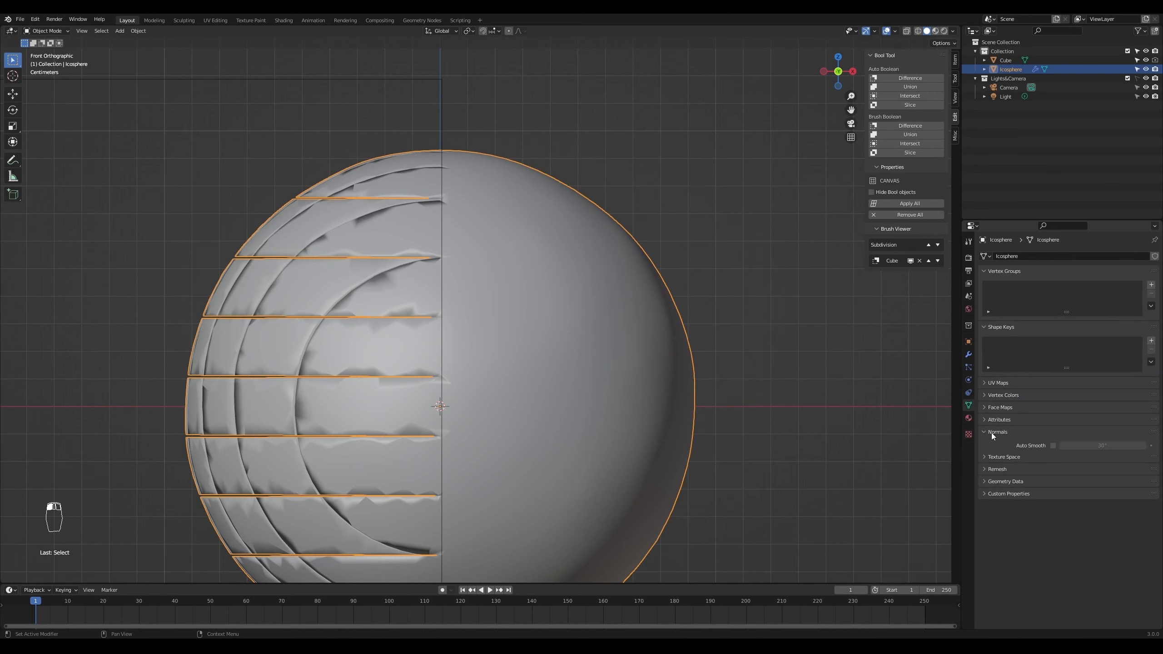
click(1054, 446)
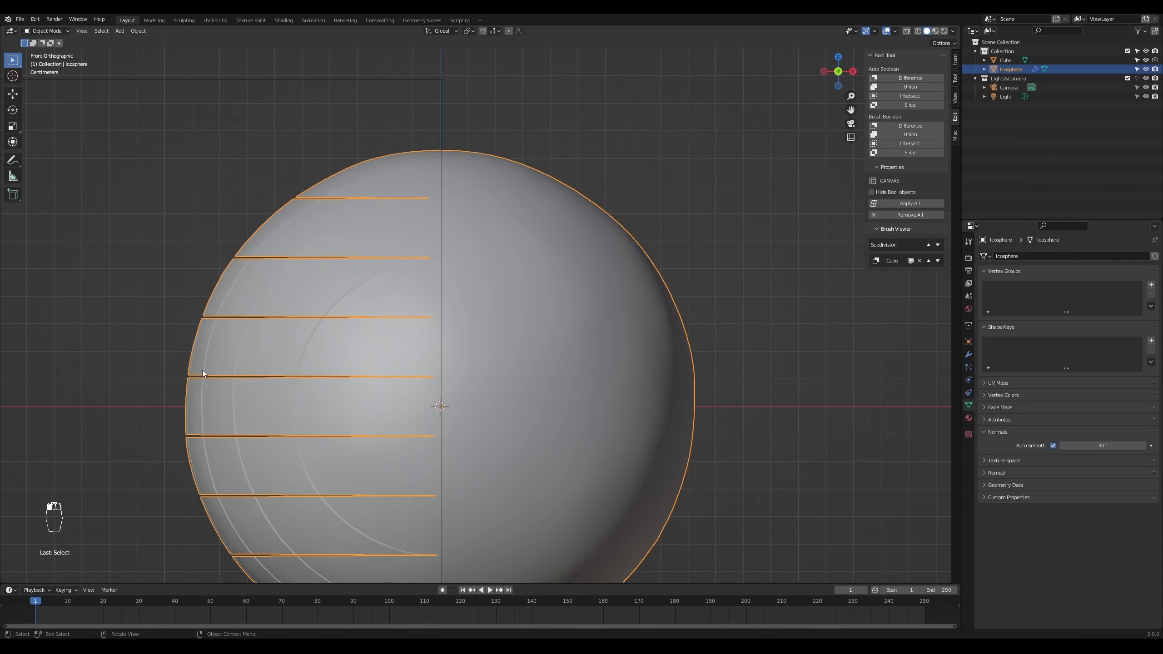
middle_drag(202, 371, 237, 337)
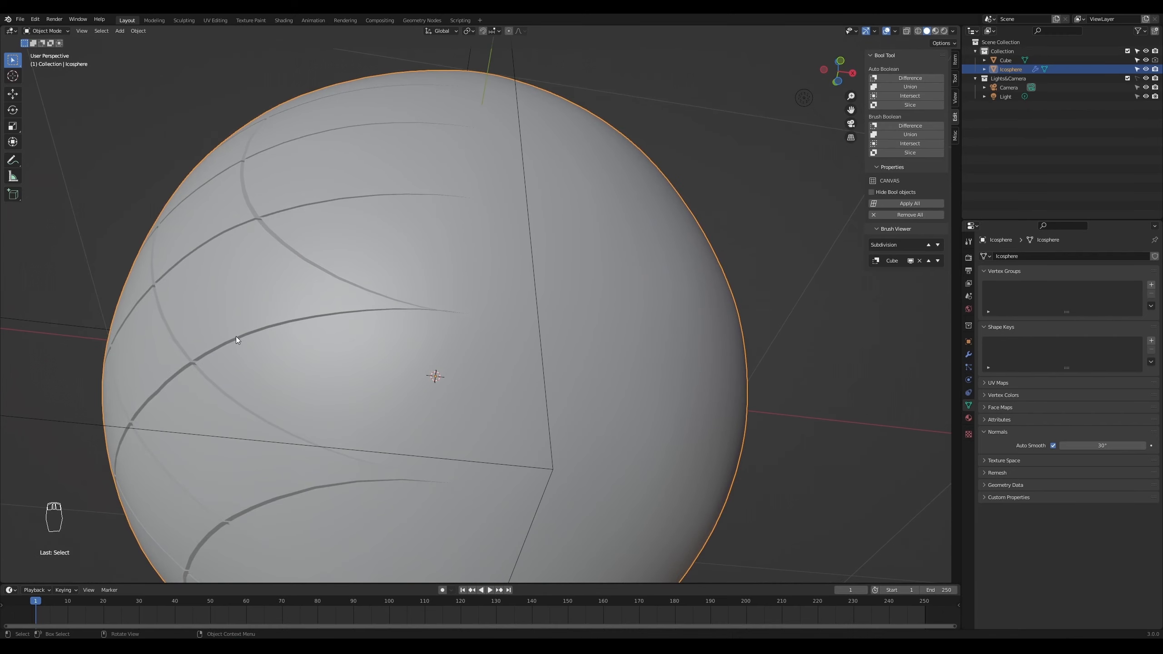
middle_drag(373, 302, 454, 335)
- In the front view, move the cube brush back along negative X clear of the sphere and remove its boolean
key(KP_1)
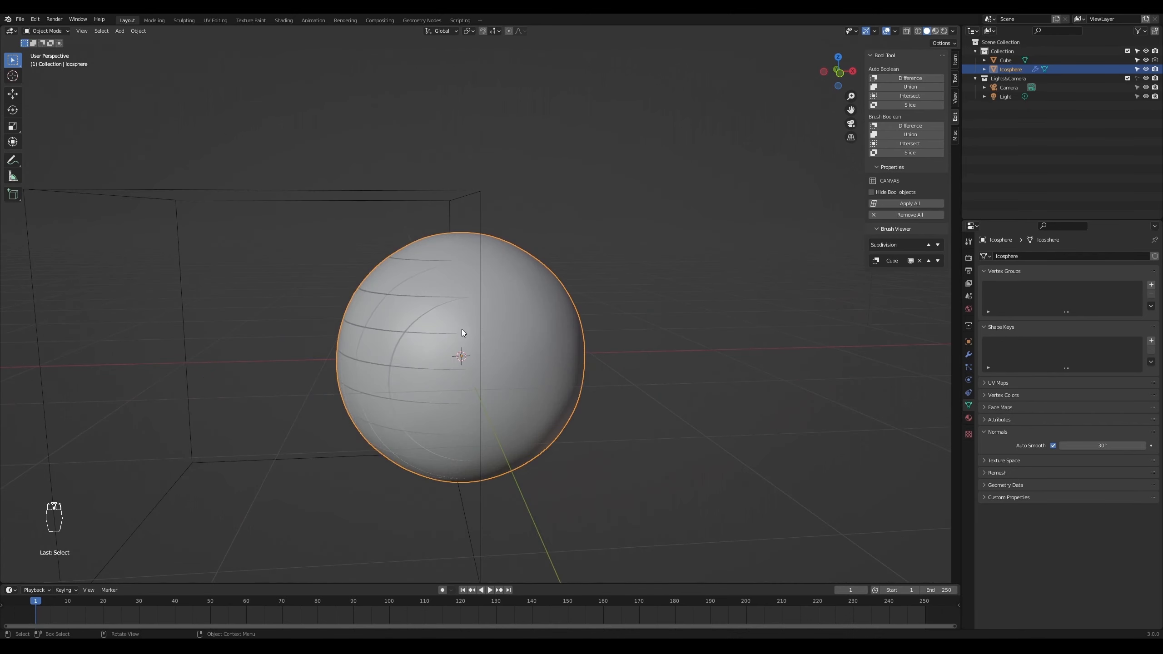
click(462, 222)
key(g)
key(x)
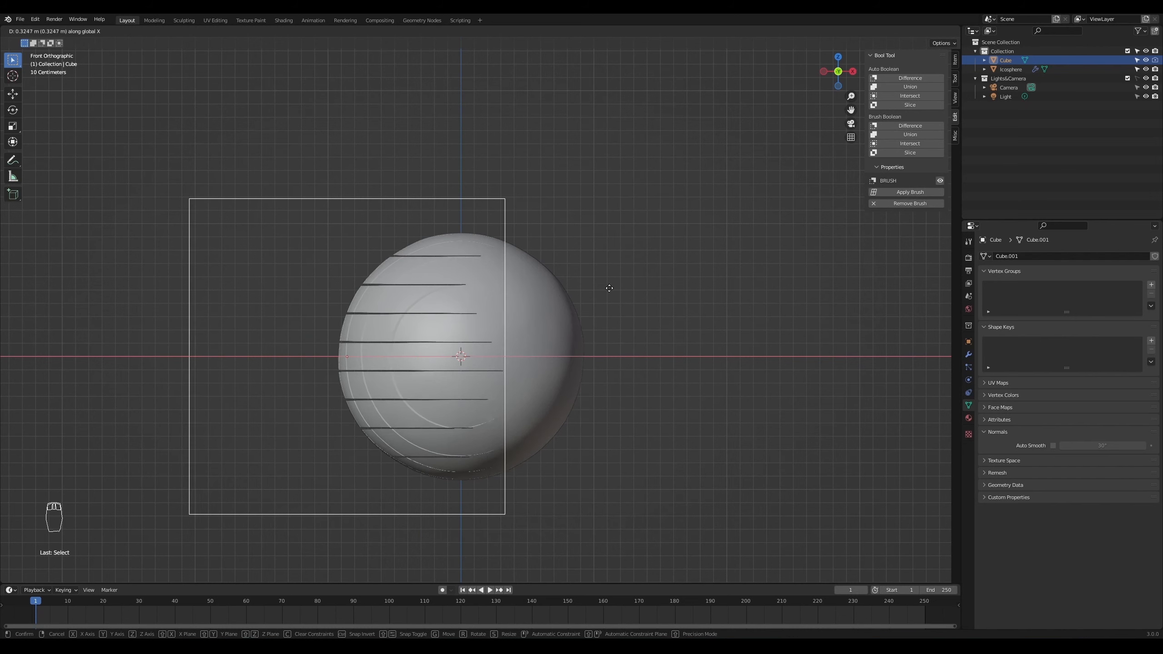
click(452, 294)
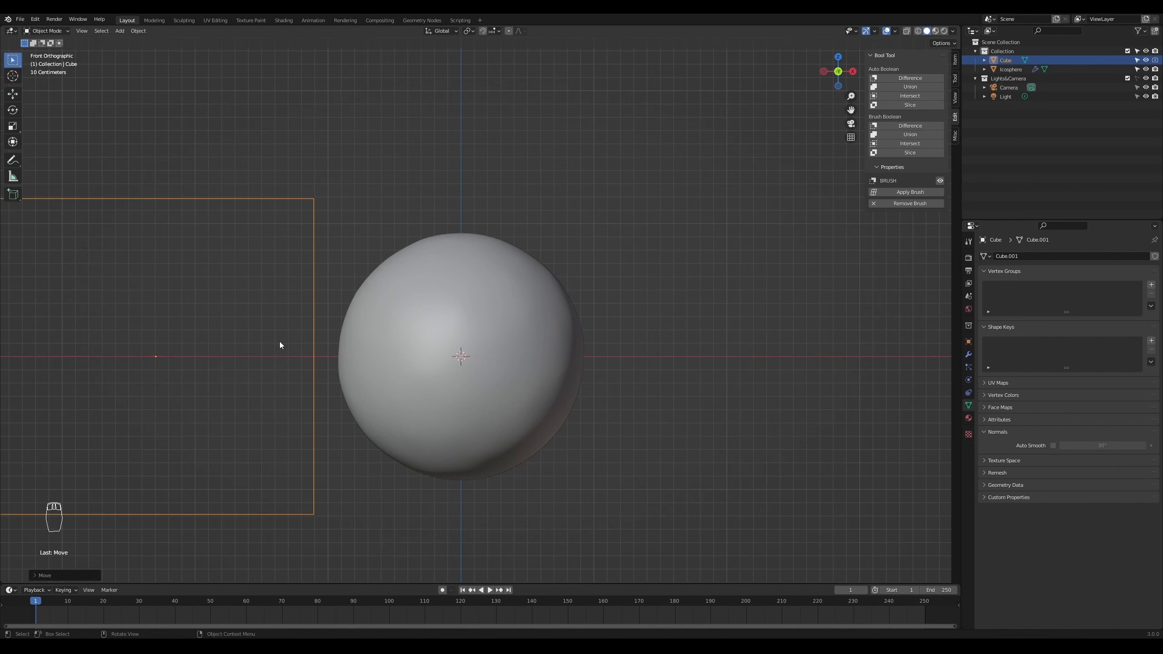
click(901, 205)
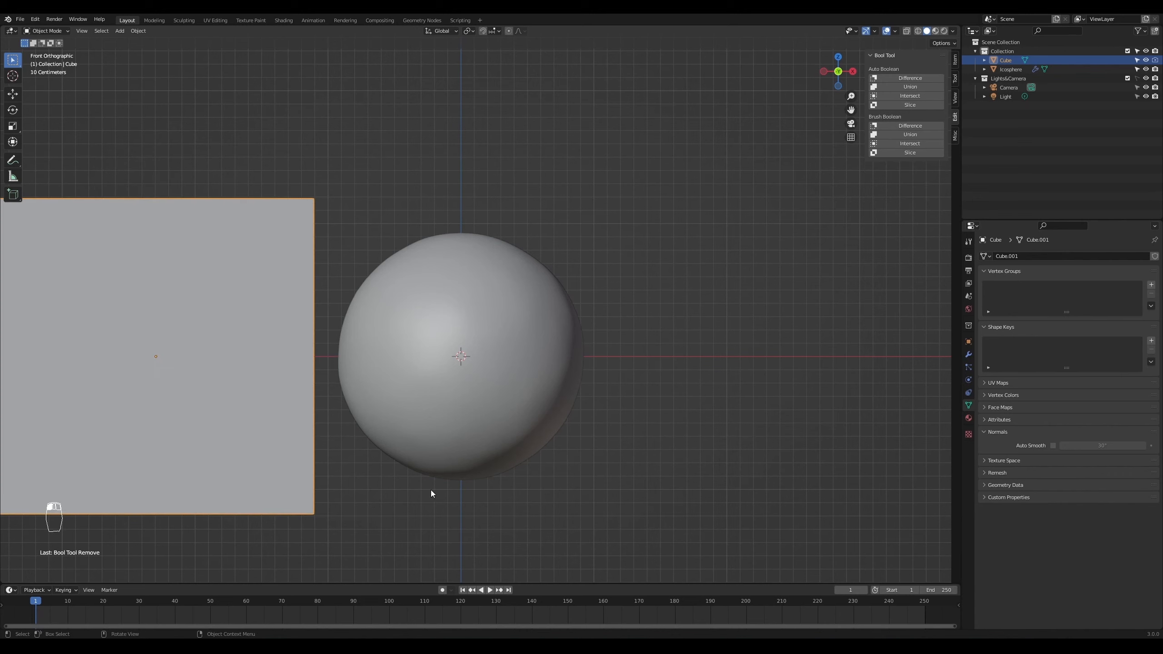
- Duplicate the gridded cube along X and place the copy on the opposite side of the sphere
middle_drag(476, 502, 409, 532)
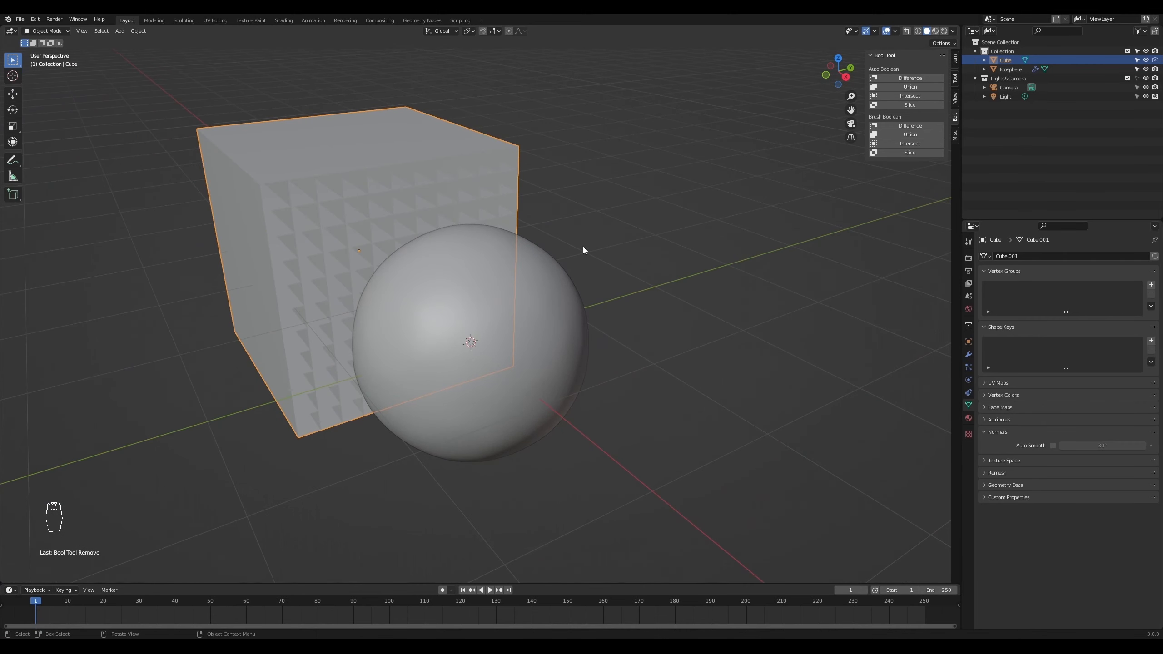
key(KP_1)
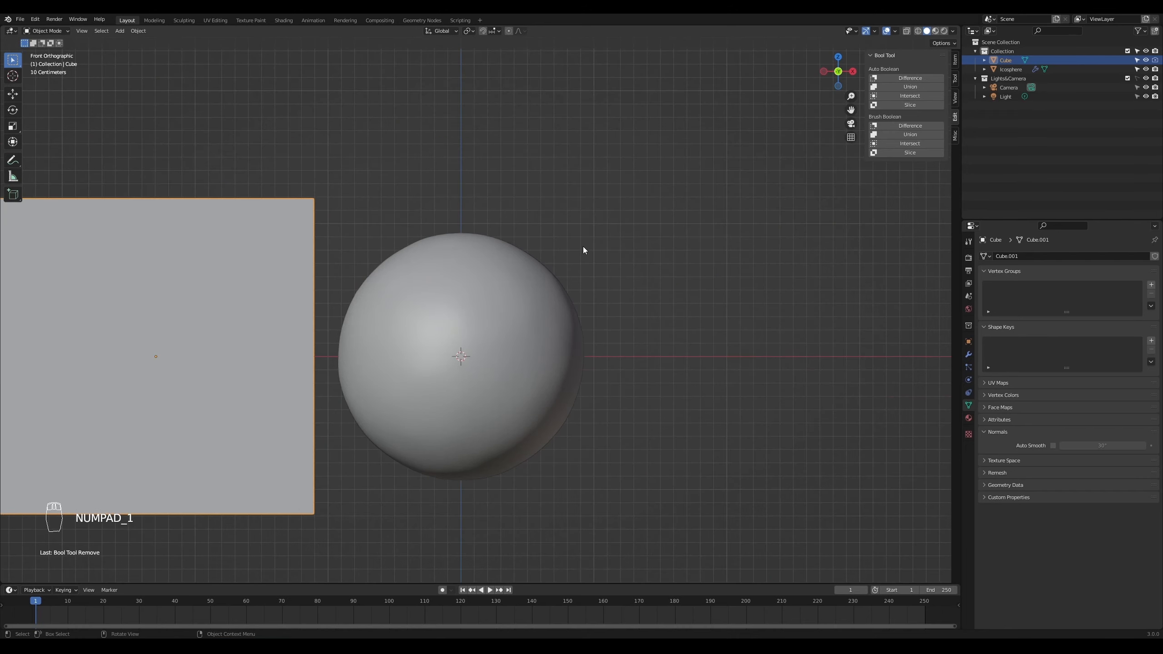
key(shift+d)
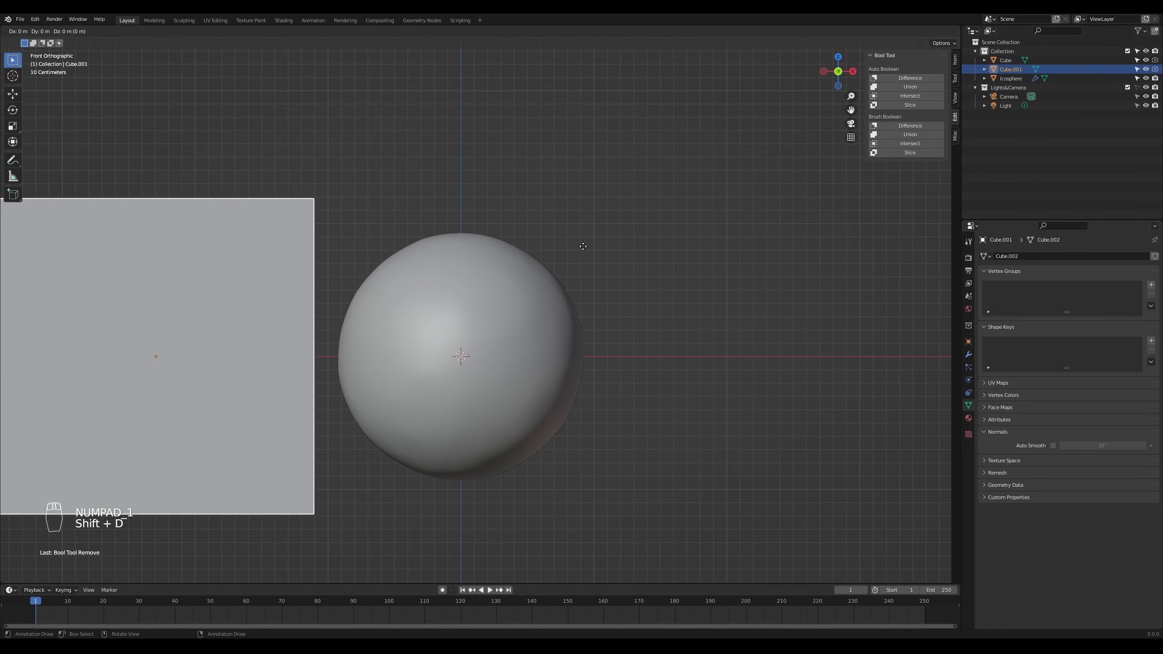
key(x)
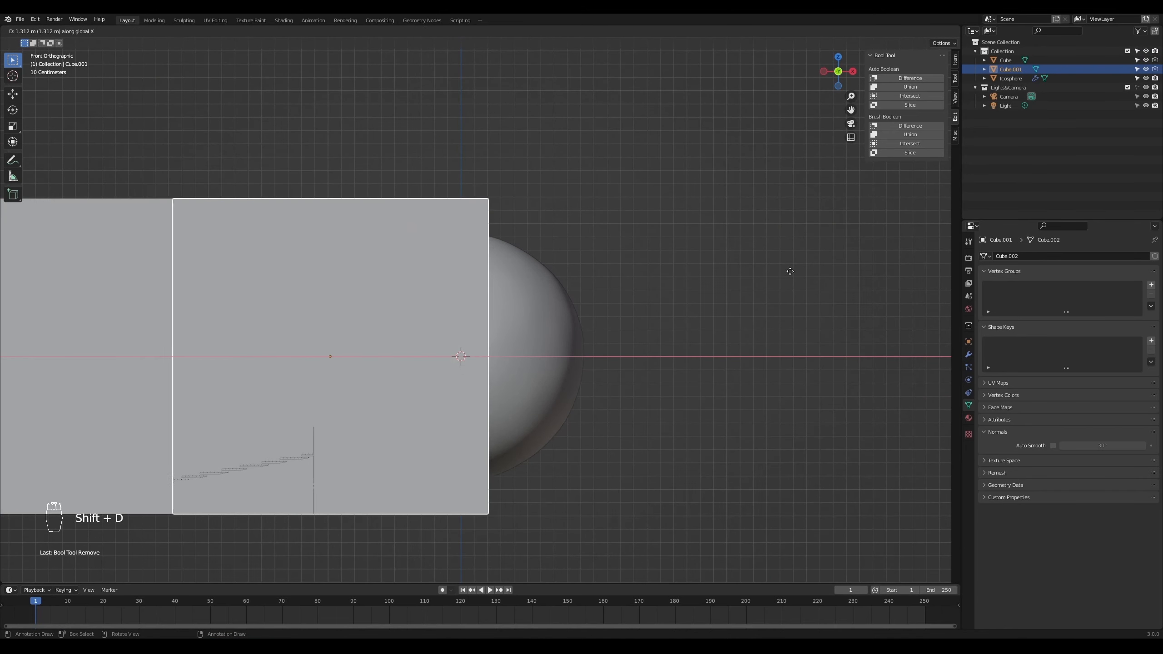
click(250, 298)
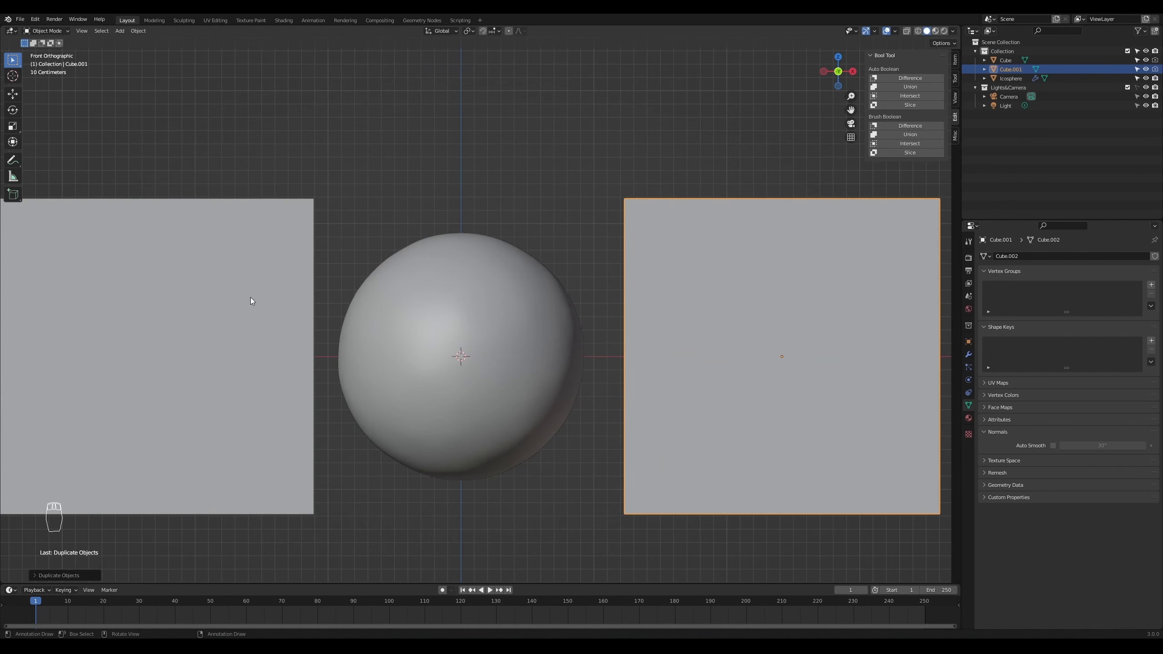
- Rotate the duplicated cube 180 degrees around the global Z axis so its gridded face points at the sphere
middle_drag(517, 418, 517, 478)
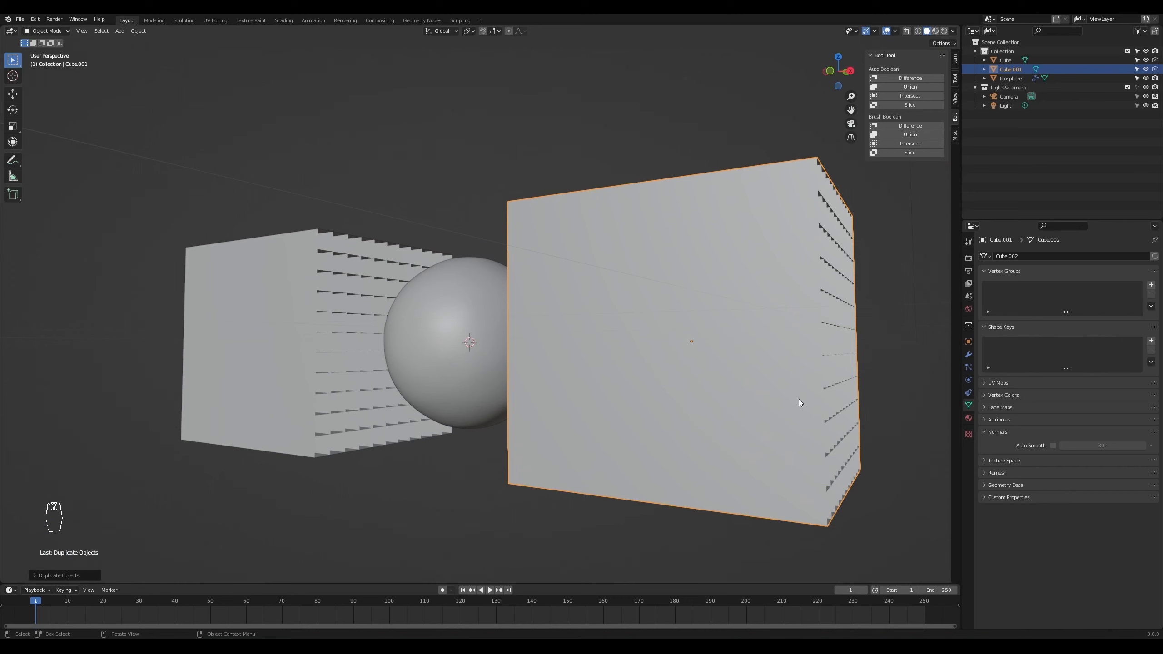
key(r)
text(z)
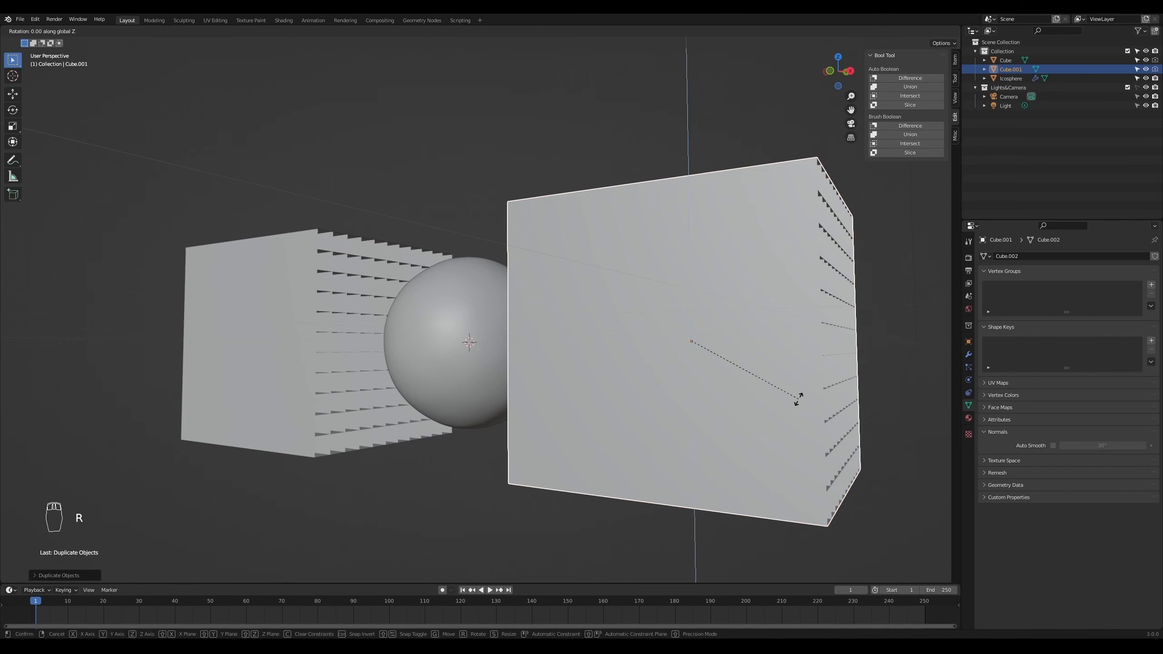
text(180)
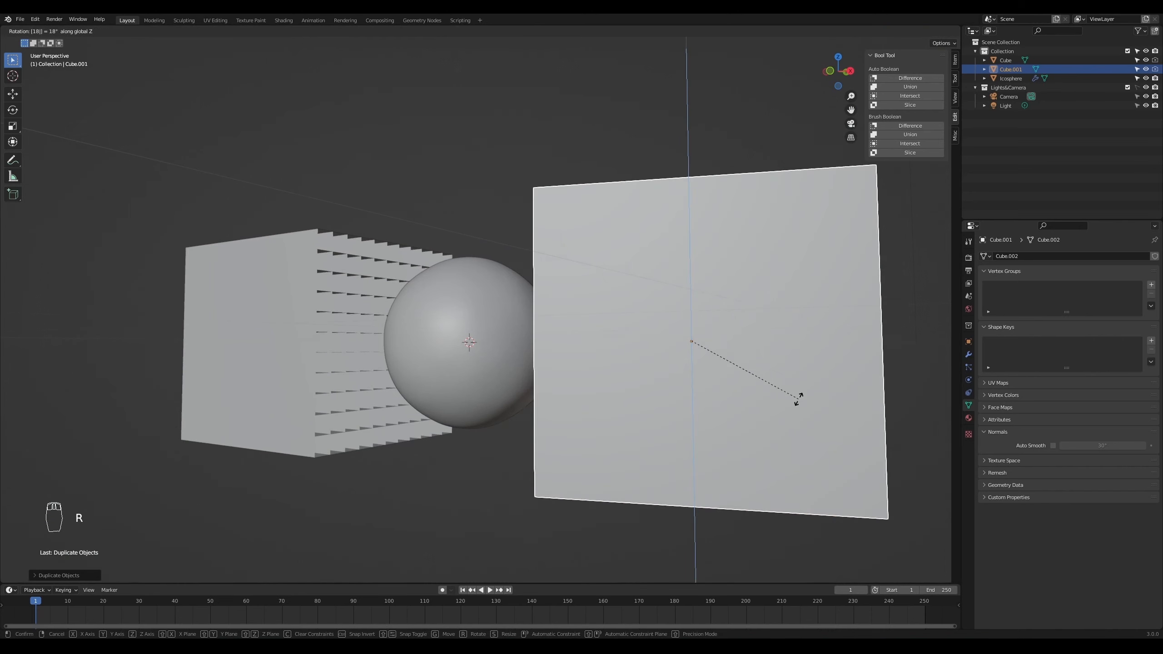
key(Return)
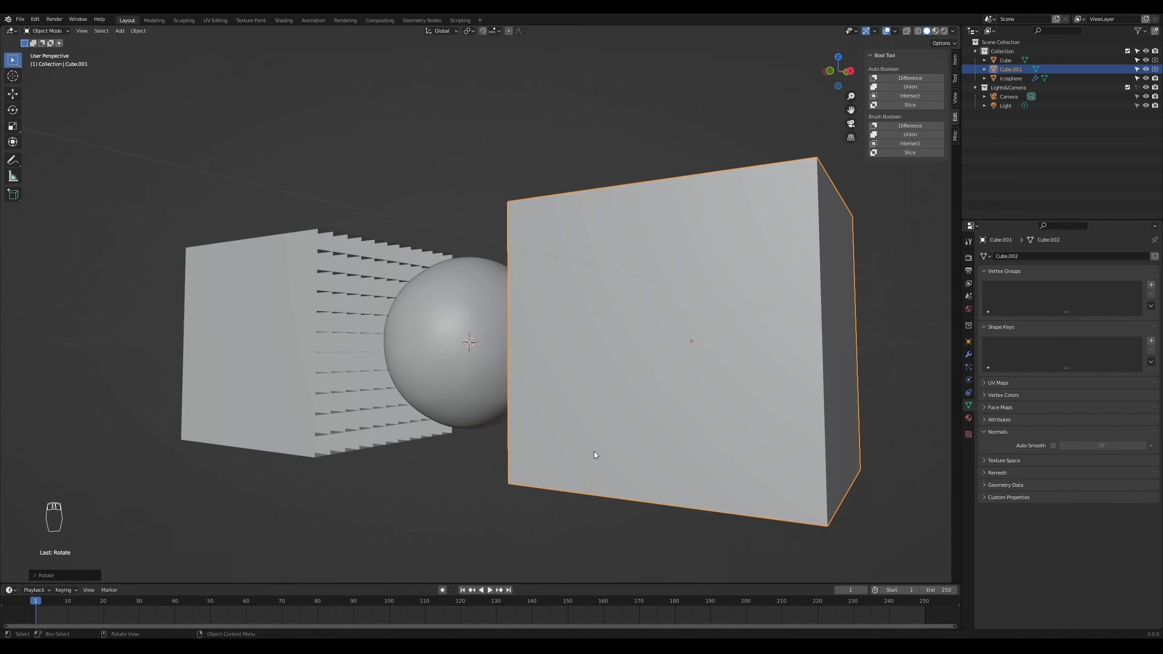
- Tilt the duplicated cube around the global Y axis so its gridded face slants downward toward the sphere
middle_drag(583, 504, 611, 510)
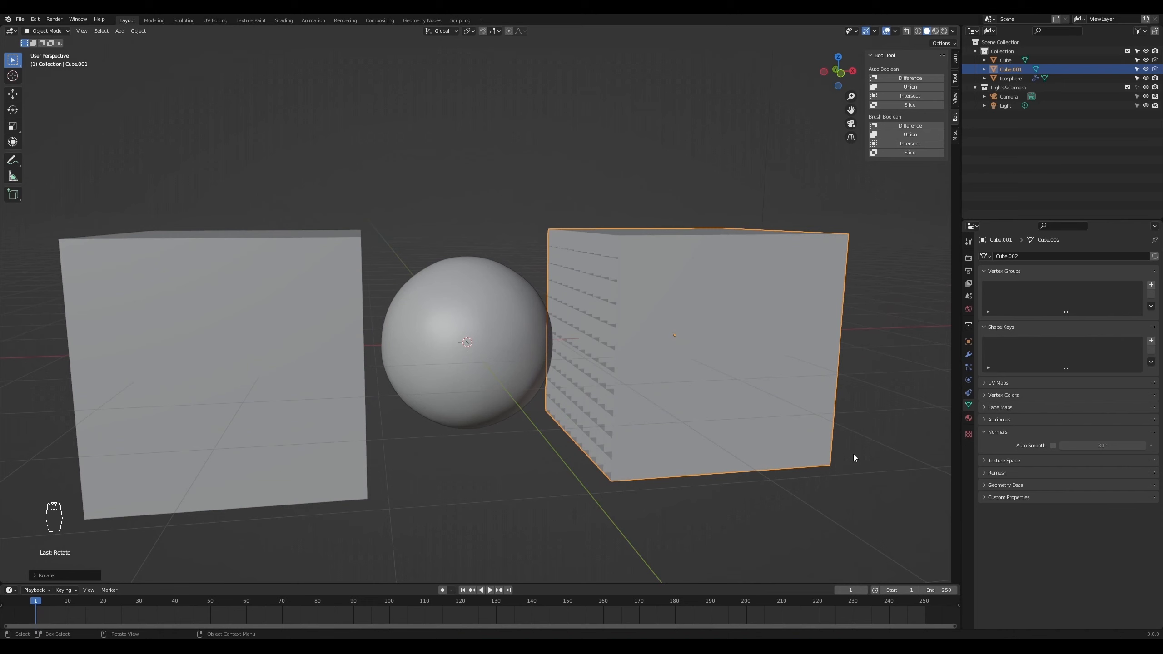
key(r)
key(y)
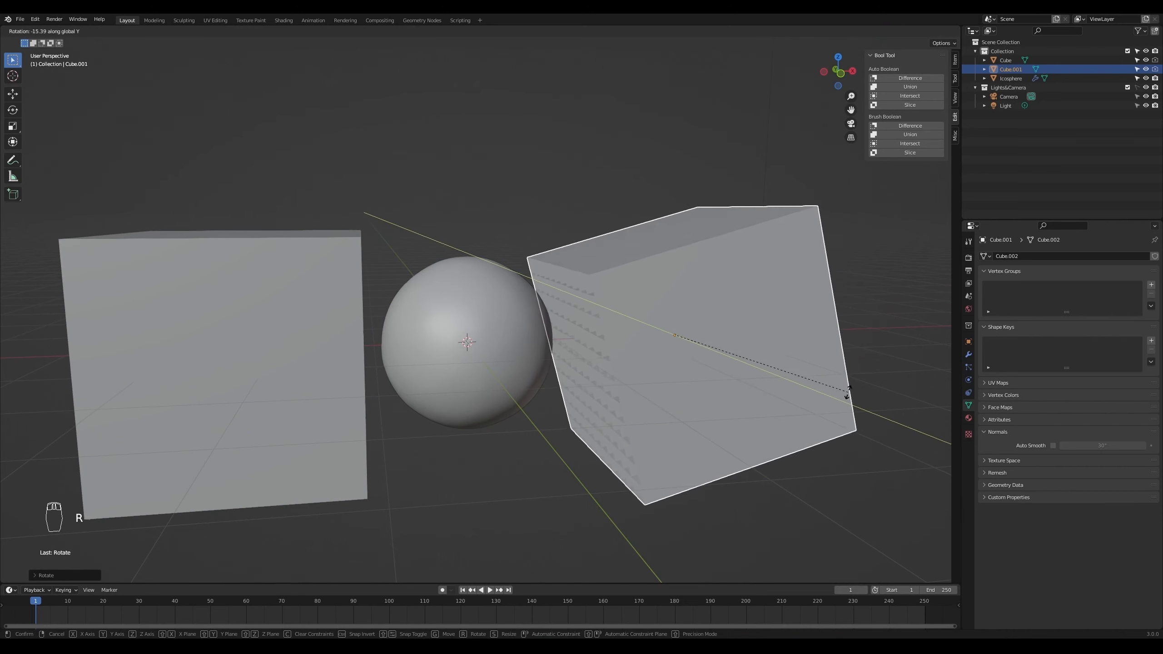
click(820, 347)
- In the front view, raise the tilted cube about 1.66 m along Z and shift it about 0.39 m diagonally down toward the sphere
key(KP_1)
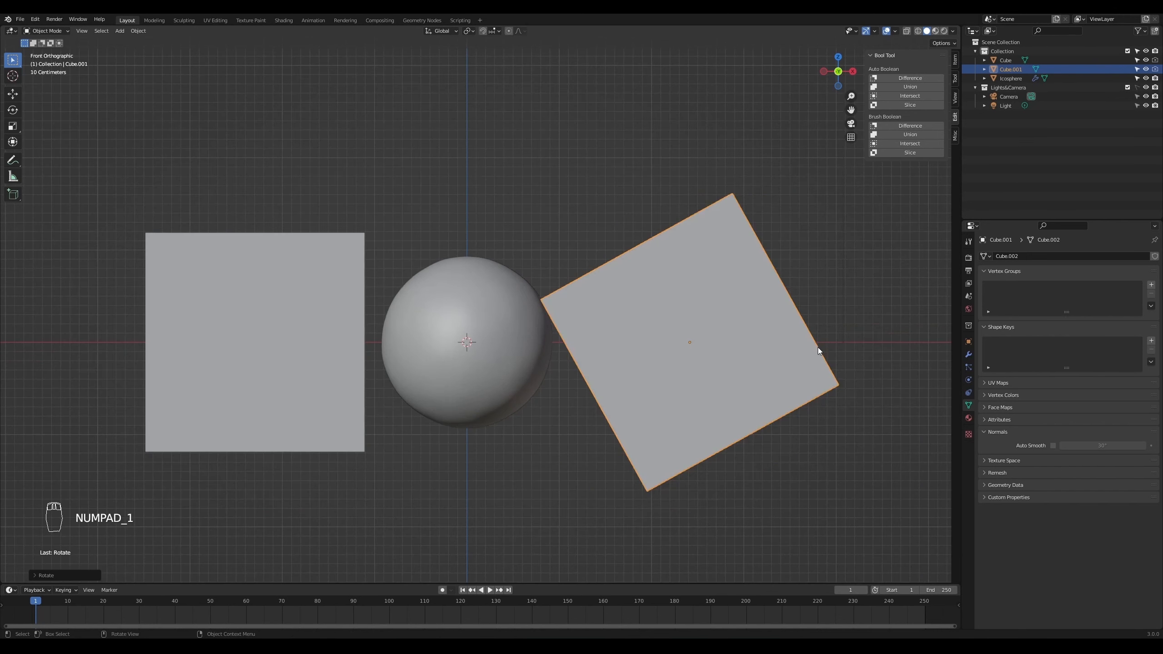
key(g)
key(z)
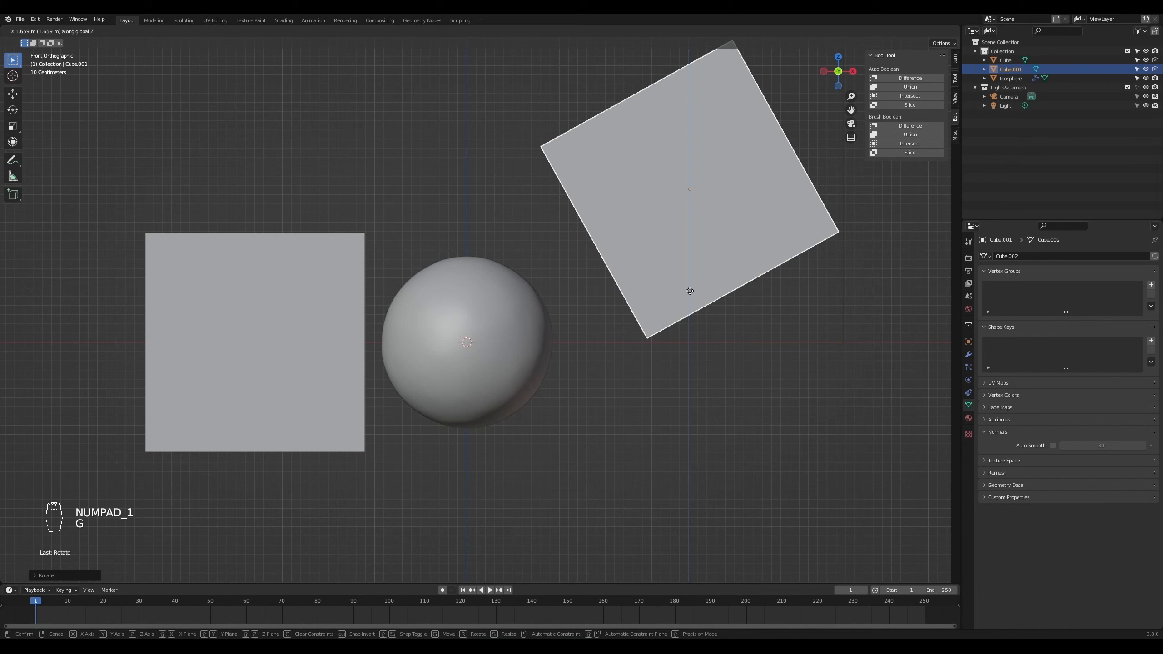
click(695, 287)
key(g)
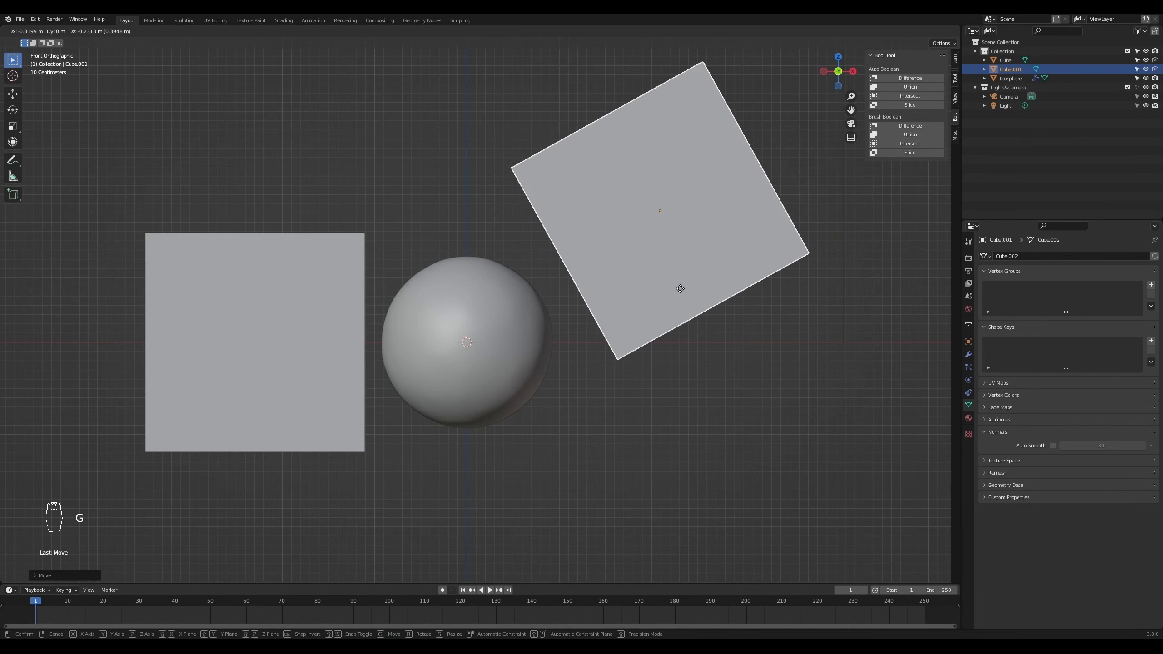
click(680, 289)
- Scale the tilted cube down slightly and nudge it into place beside the sphere's upper side
key(s)
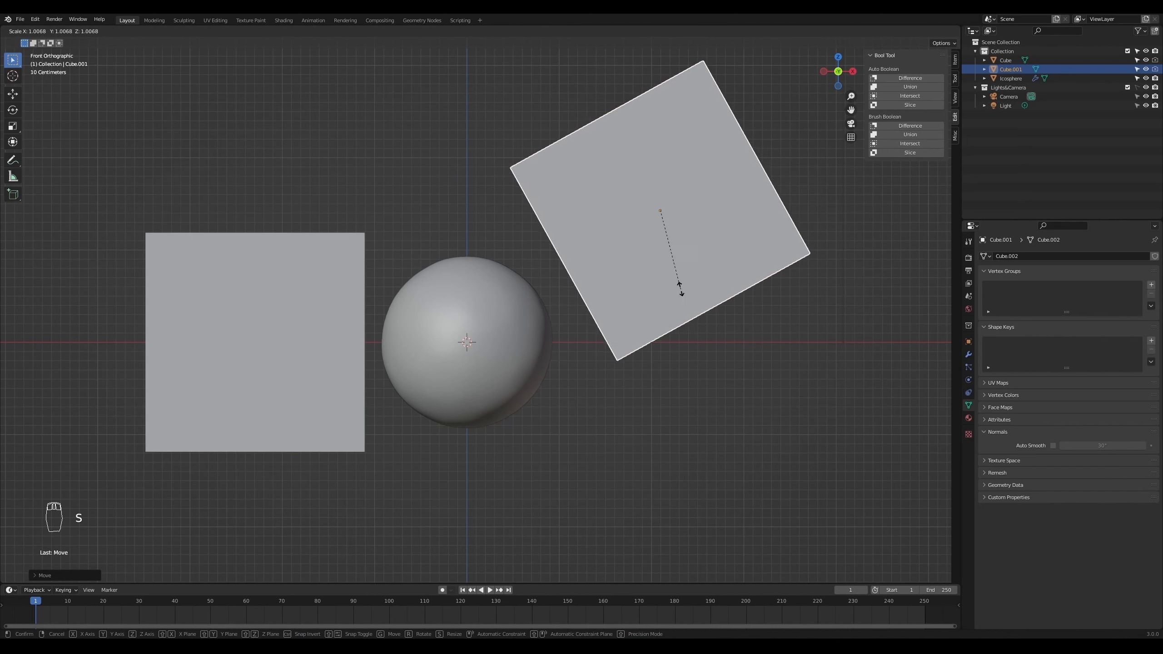
click(676, 283)
key(g)
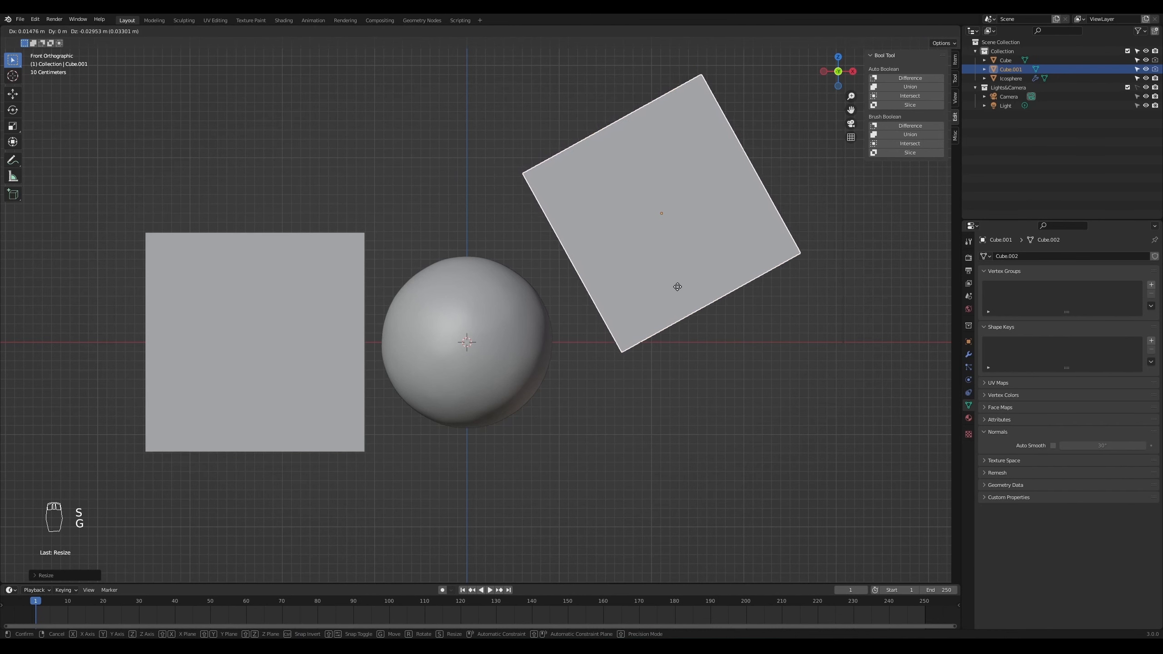
click(678, 286)
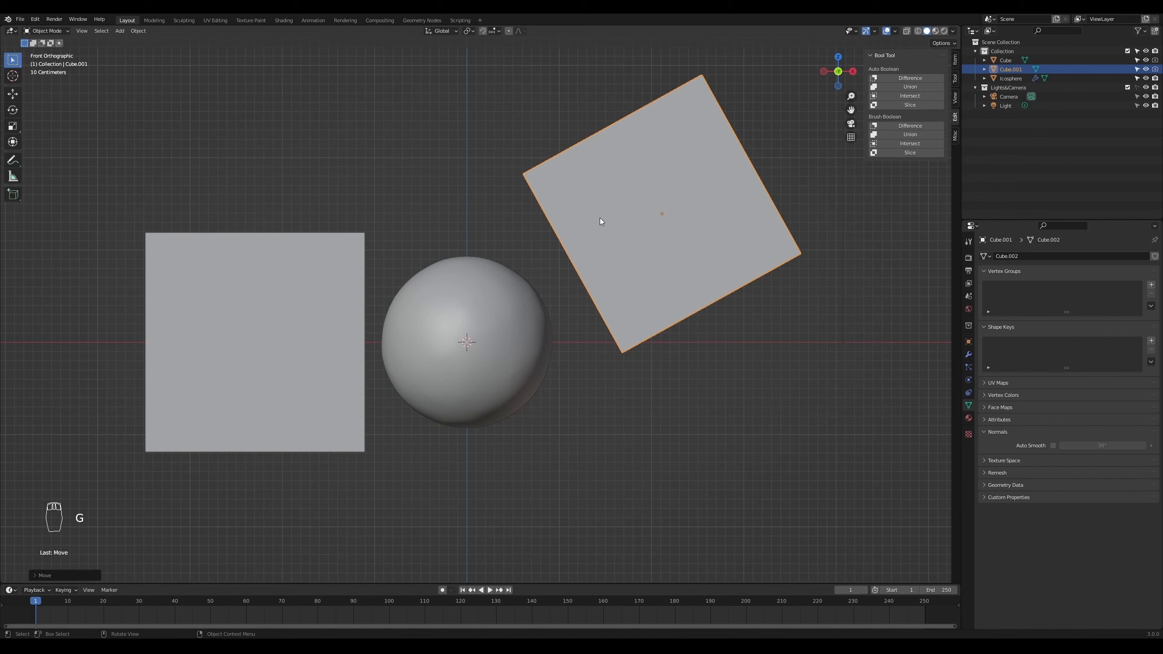
- Duplicate the untilted gridded cube on the negative X side and move the copy along X over the sphere
click(312, 317)
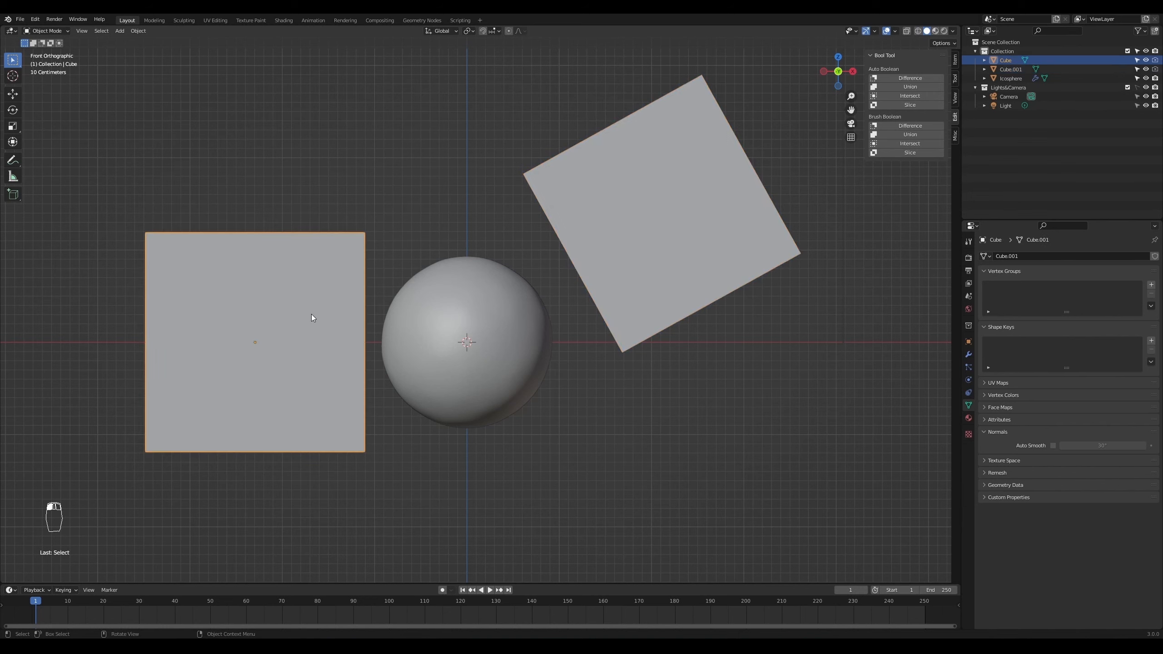
key(shift+d)
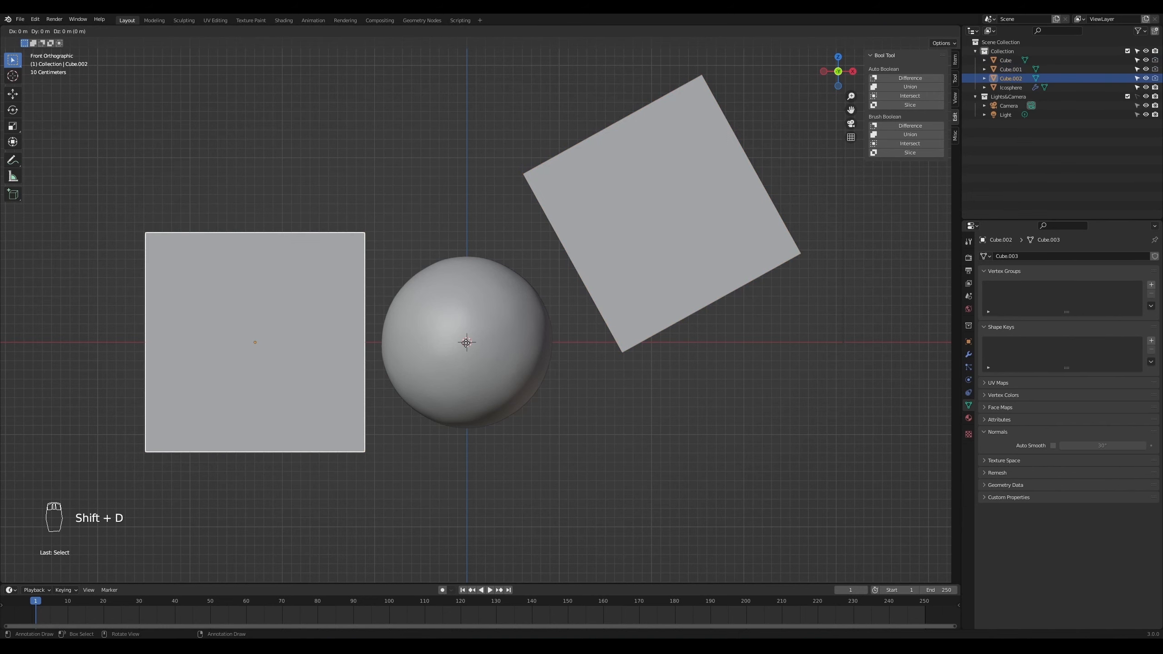
key(x)
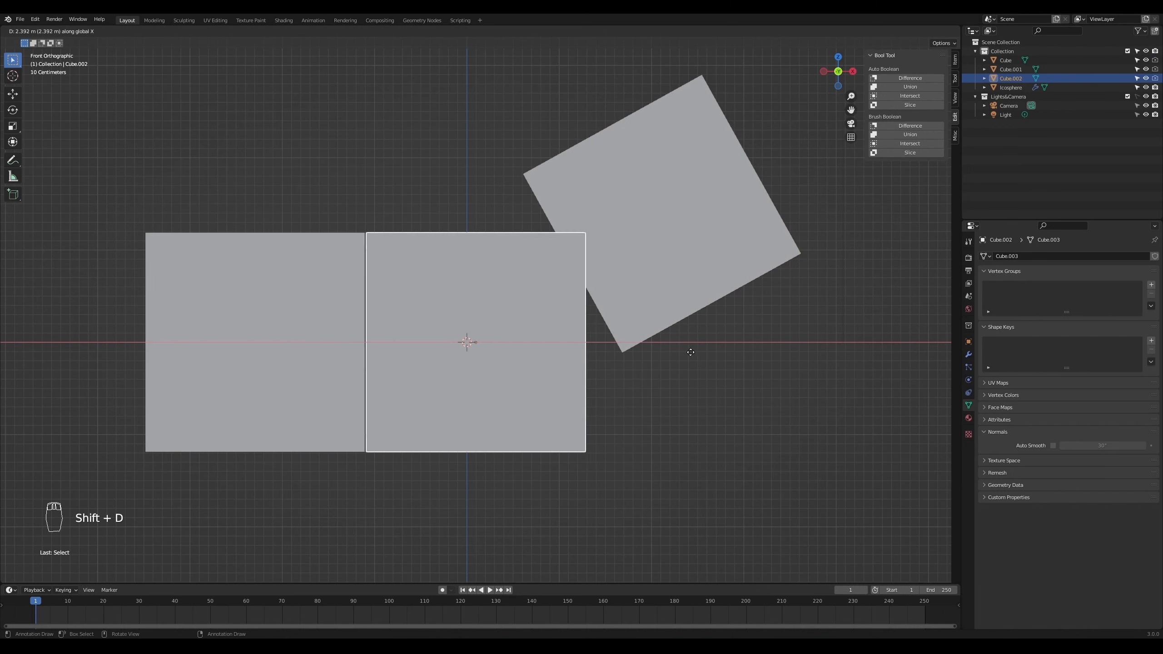
click(705, 352)
middle_drag(704, 352, 667, 416)
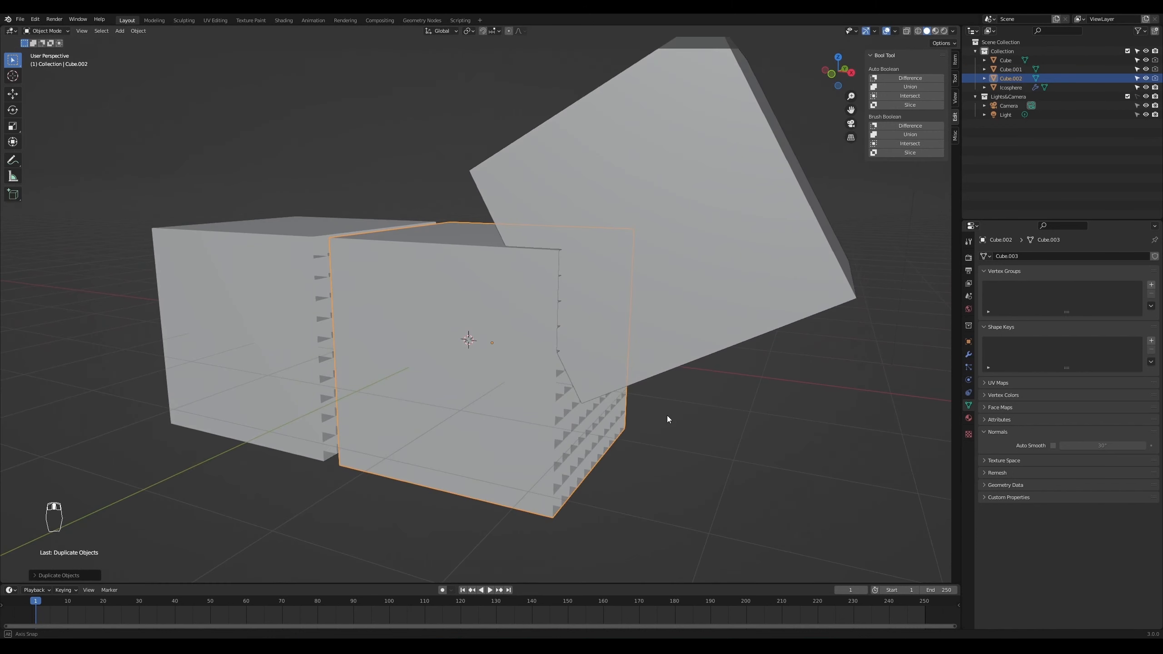
- Rotate the new cube copy 90 degrees around global X and 90 degrees around global Y so its gridded face points down
key(r)
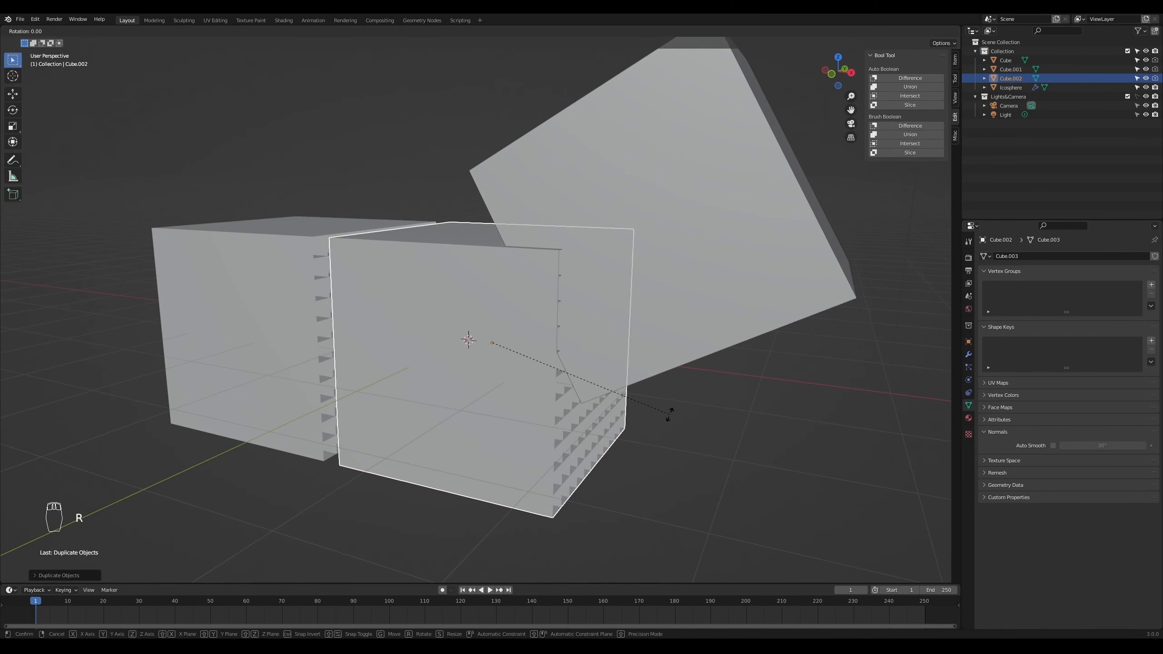
key(x)
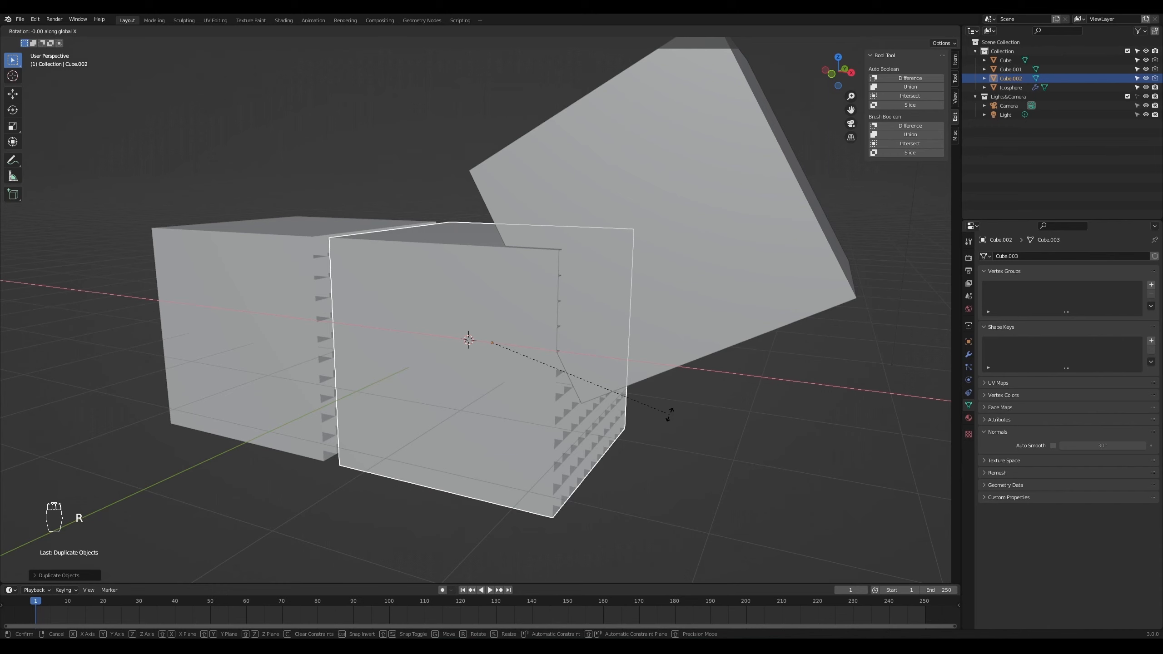
key(9)
key(0)
key(Return)
key(r)
key(y)
key(9)
key(0)
click(668, 415)
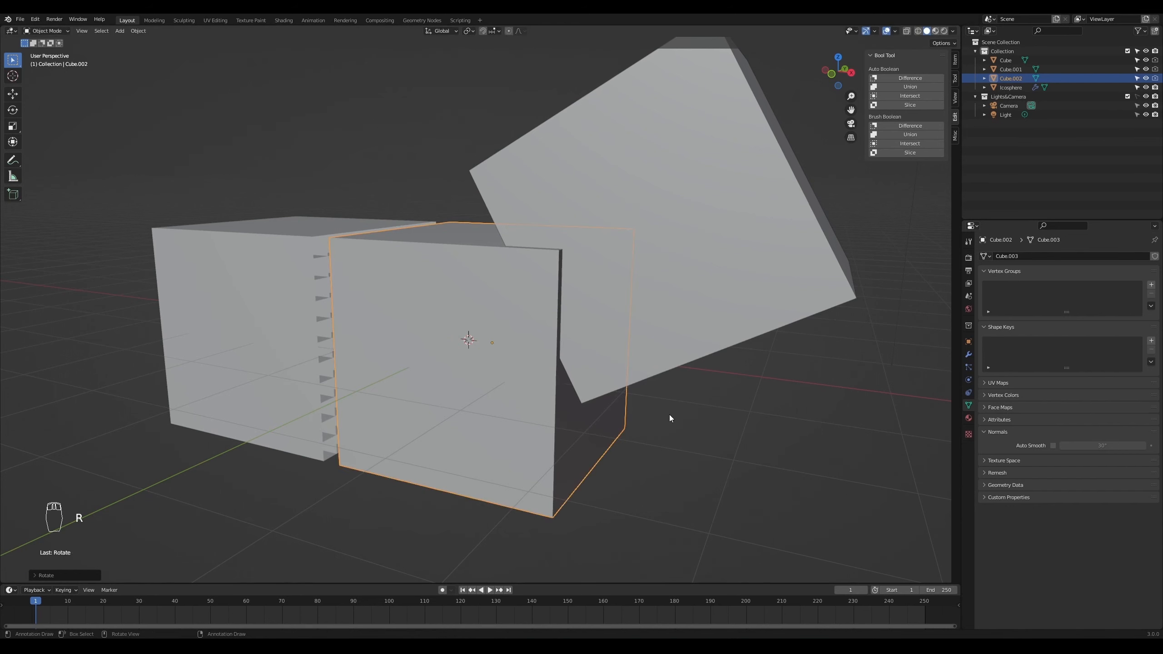
- In the front view, raise the new cube along Z above the sphere and shift it about -0.3 m along X to center it
middle_drag(628, 503, 663, 504)
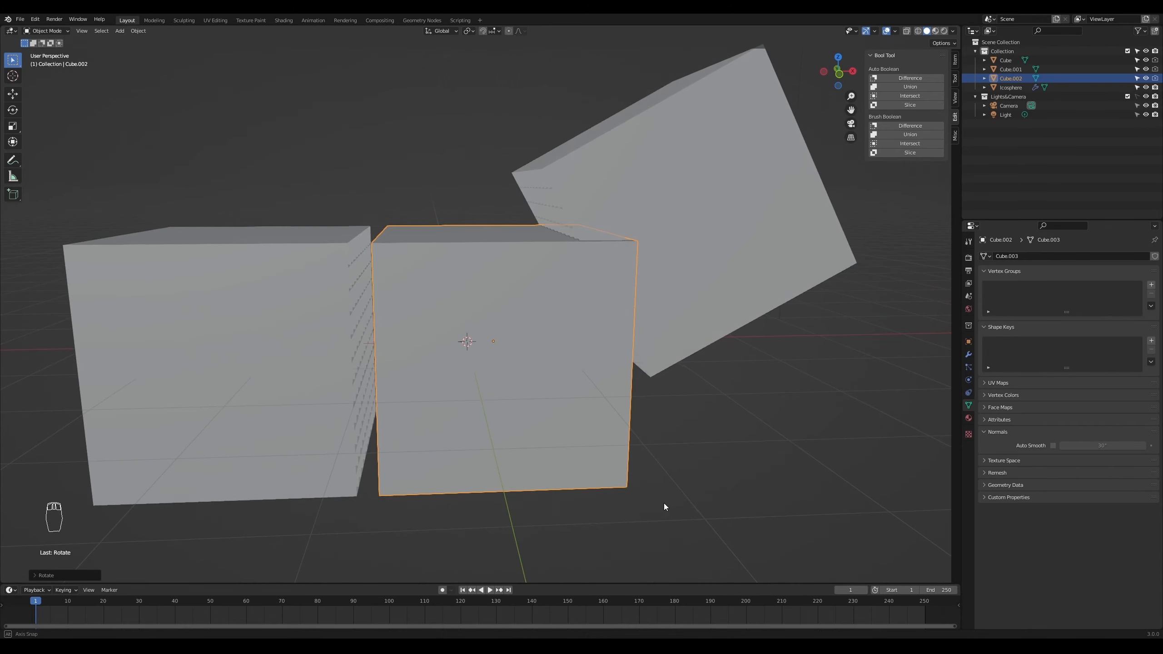
key(KP_1)
key(g)
key(z)
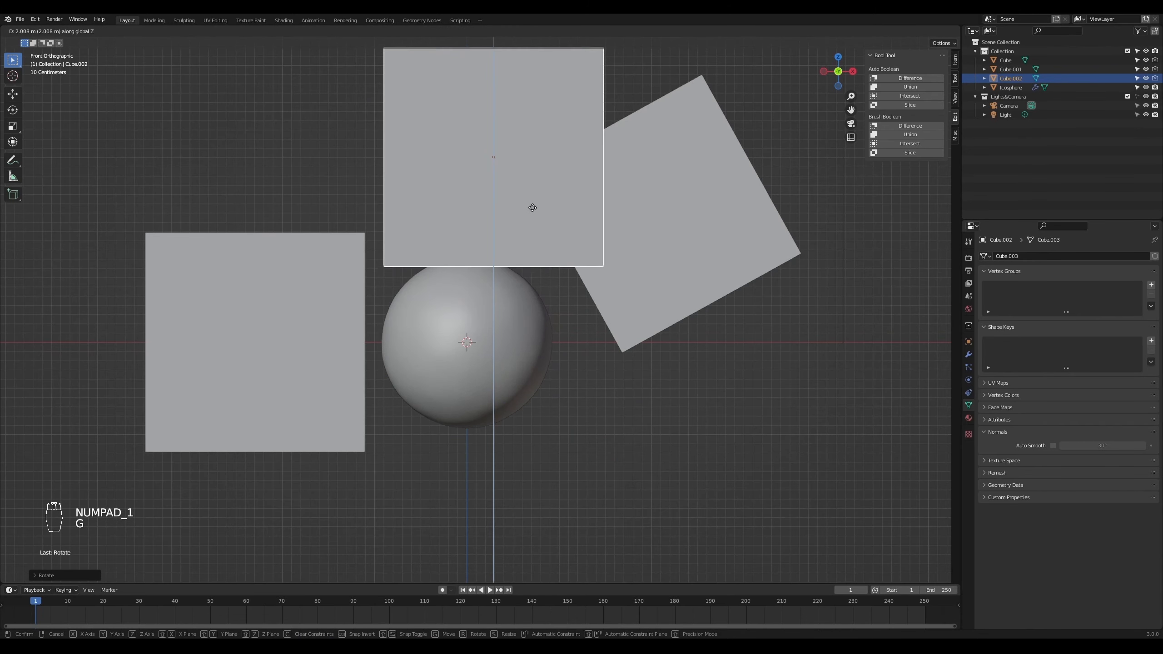
click(545, 167)
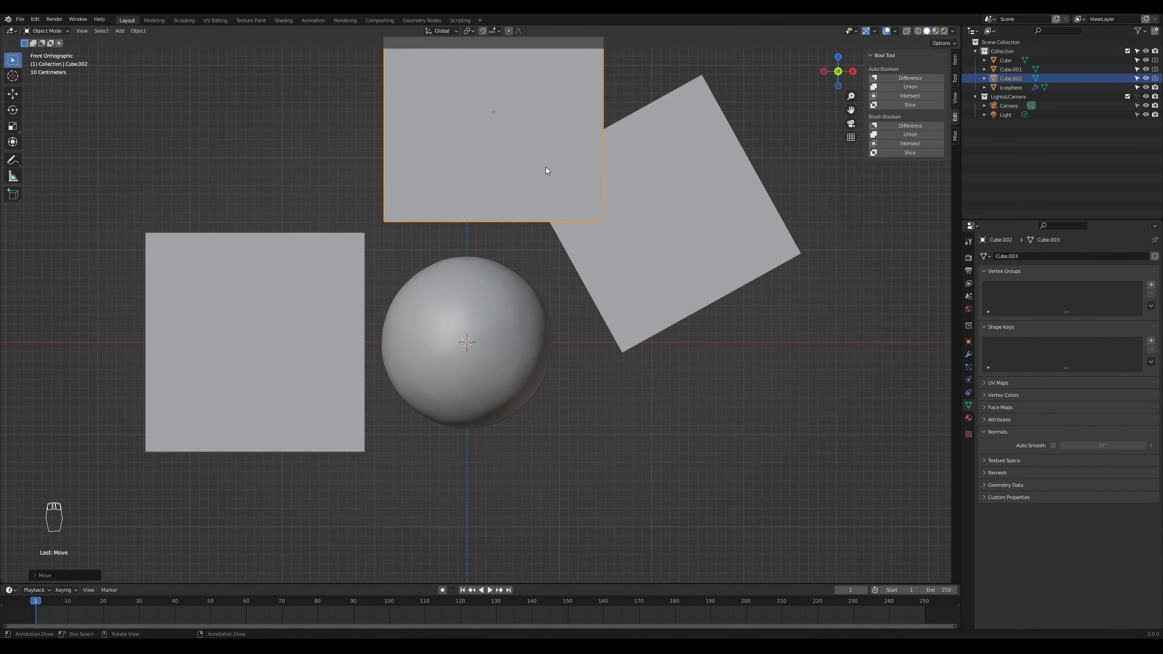
key(g)
key(x)
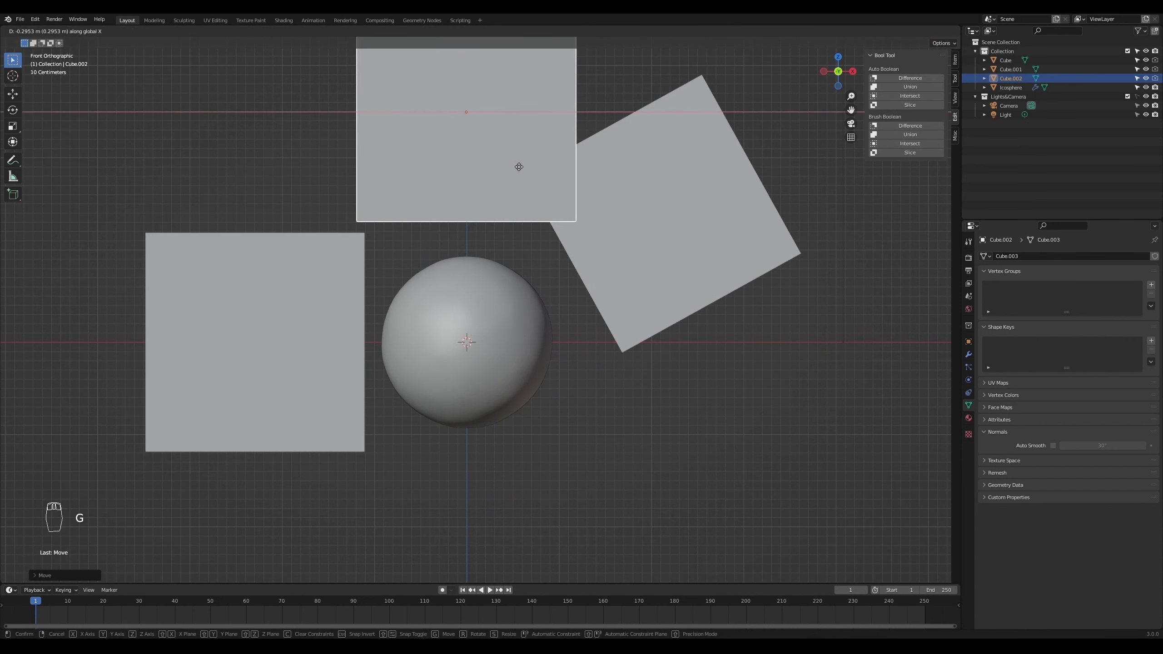
click(519, 167)
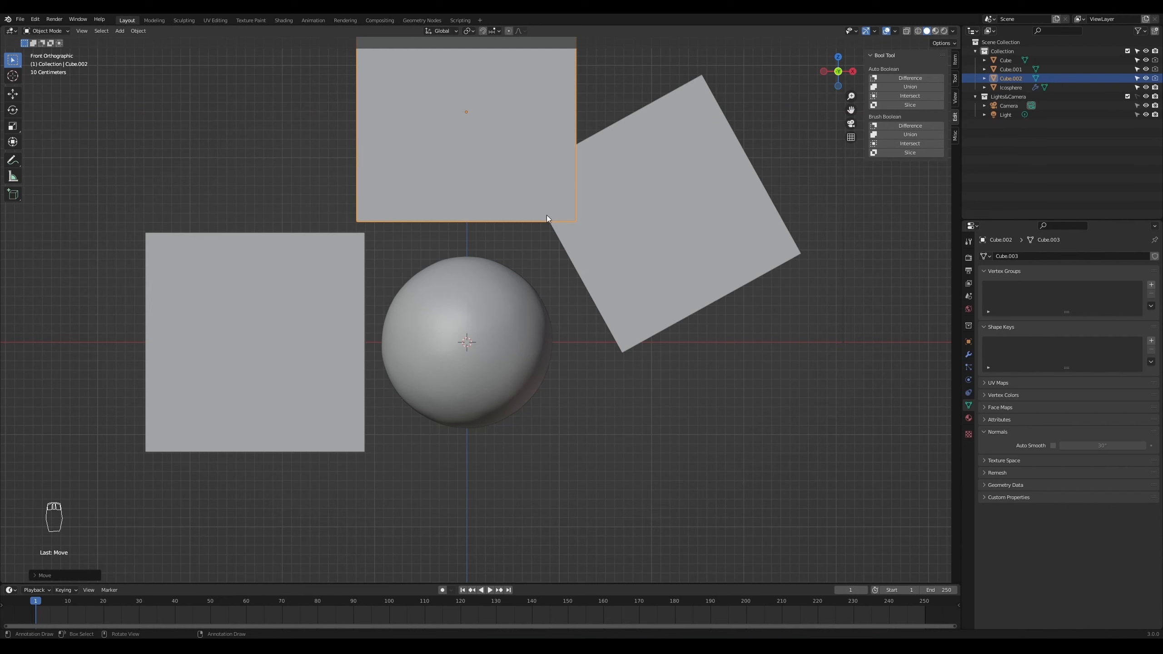
- Rotate the cube above the sphere 60 degrees around the global Z axis
scroll(641, 264, down, 3)
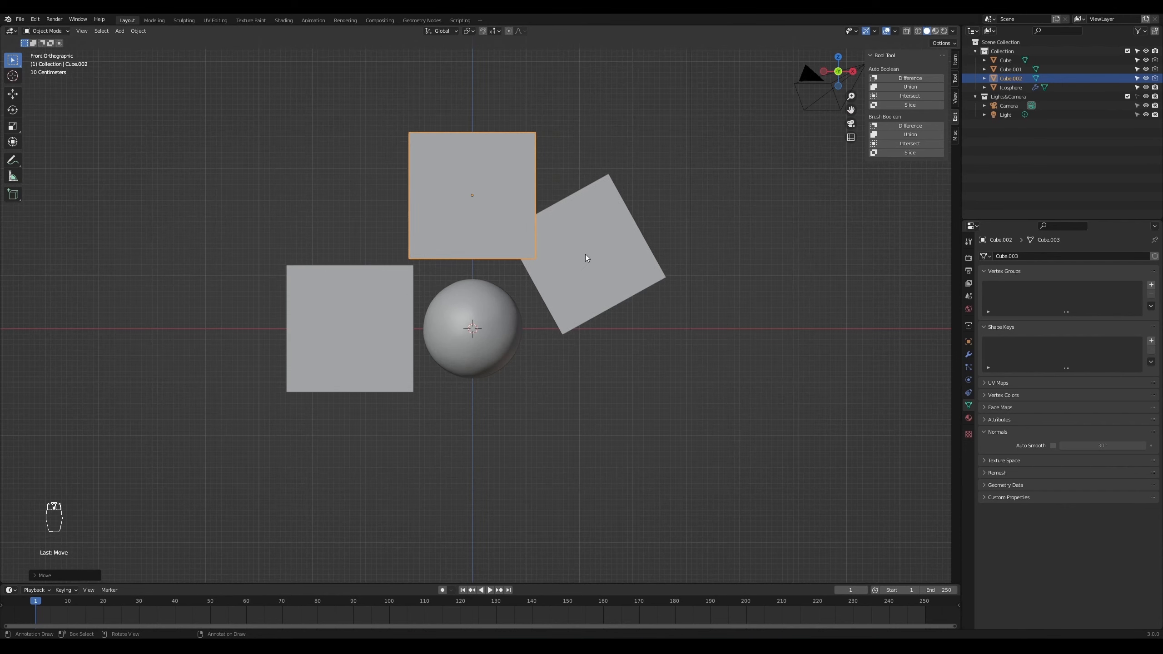
scroll(585, 255, up, 2)
middle_drag(609, 312, 582, 310)
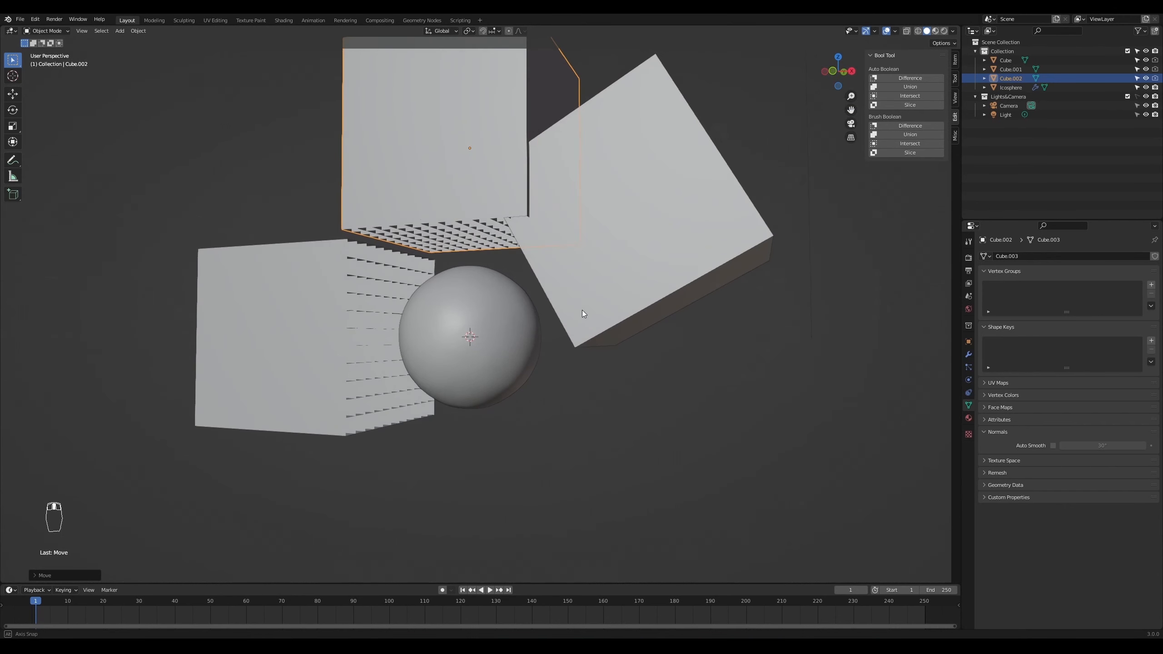
key(r)
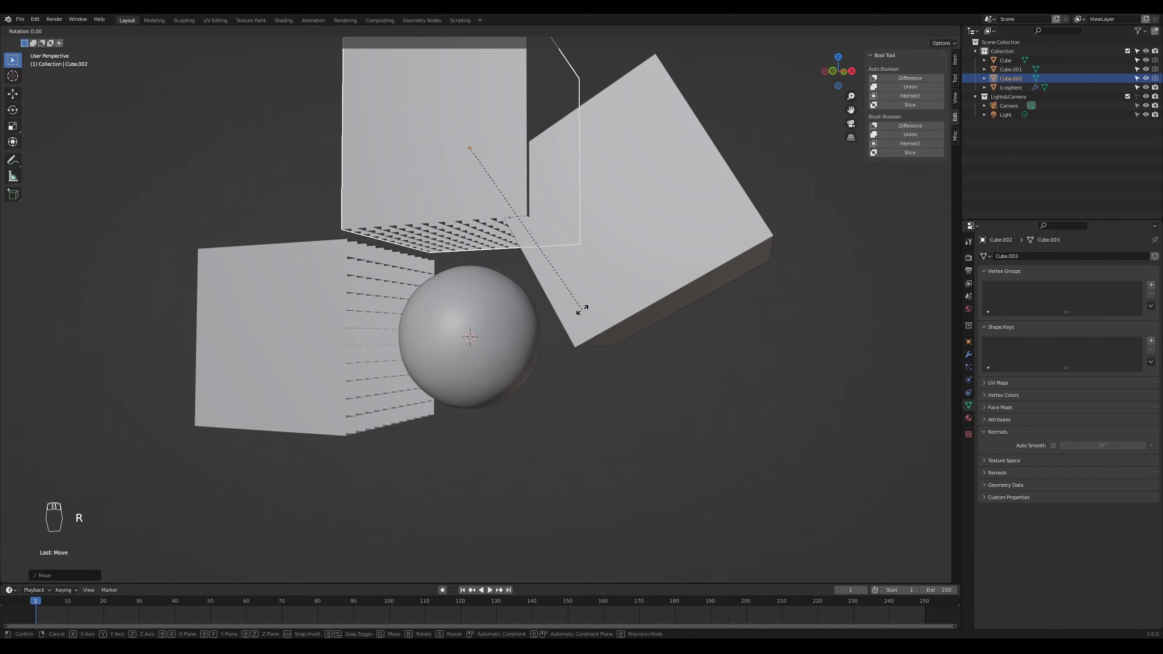
text(z60)
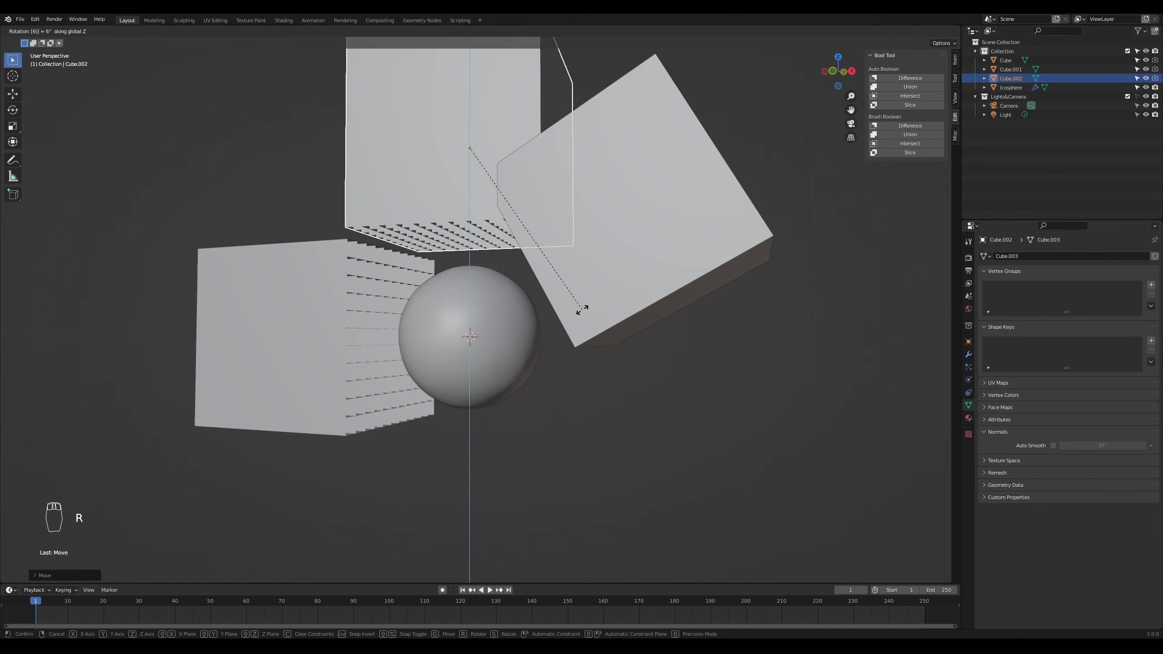
click(582, 309)
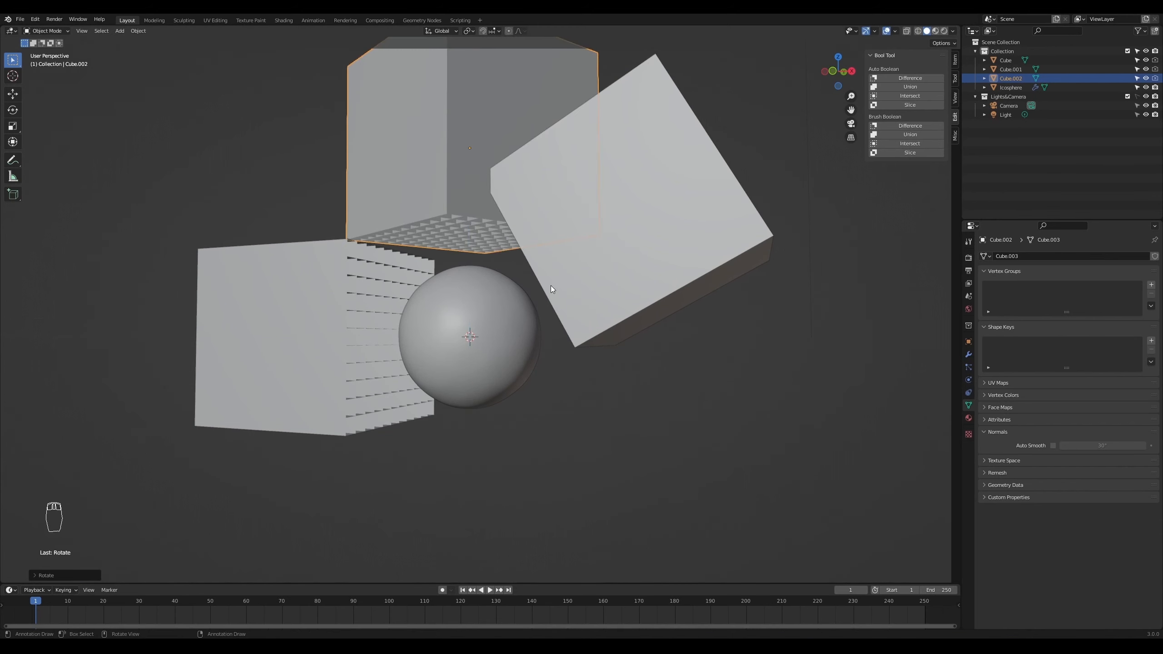
middle_drag(551, 286, 529, 362)
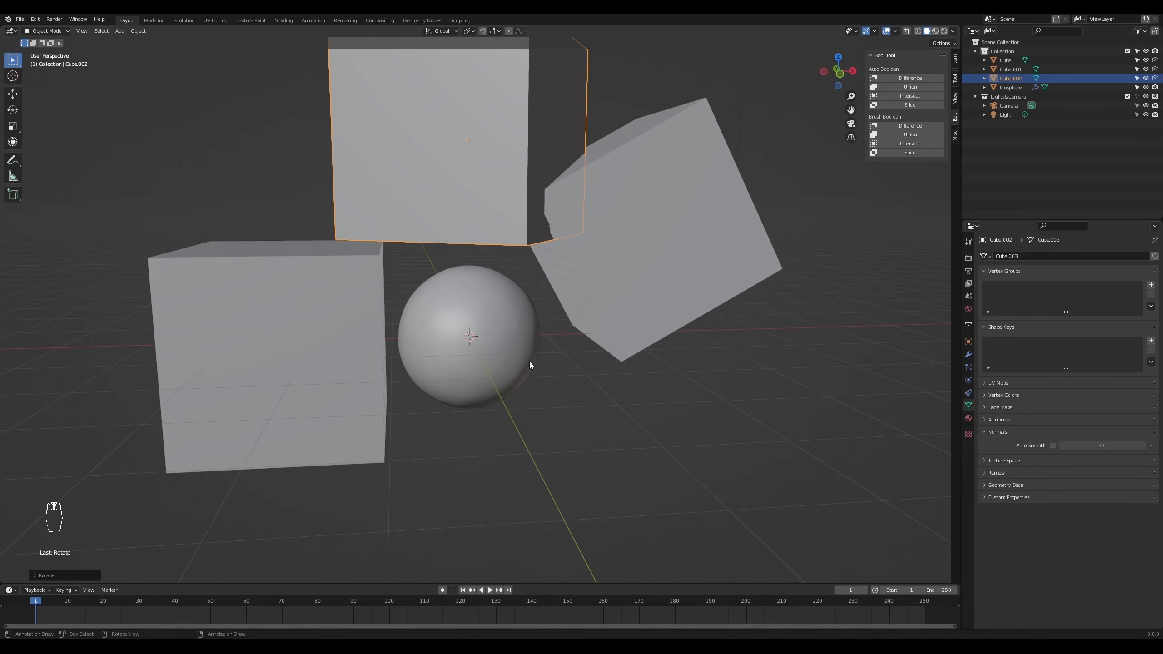
- In the front view, duplicate the cube above the sphere and place the copy about 4.9 m down along Z, below the sphere
key(KP_1)
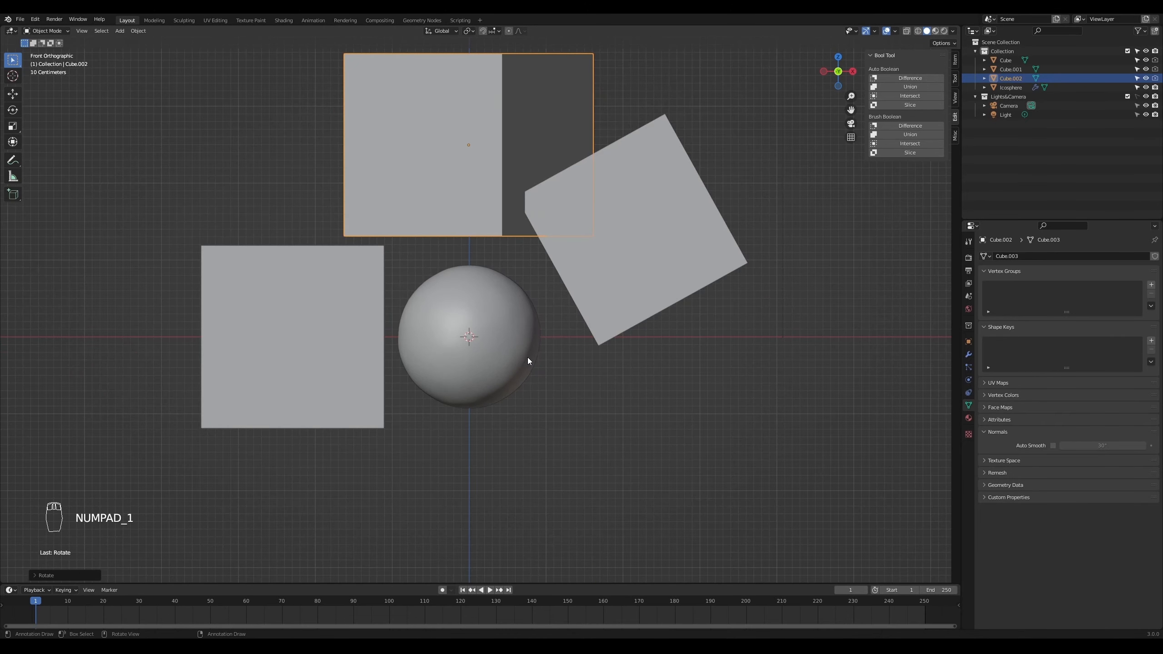
scroll(520, 333, down, 3)
scroll(519, 333, up, 1)
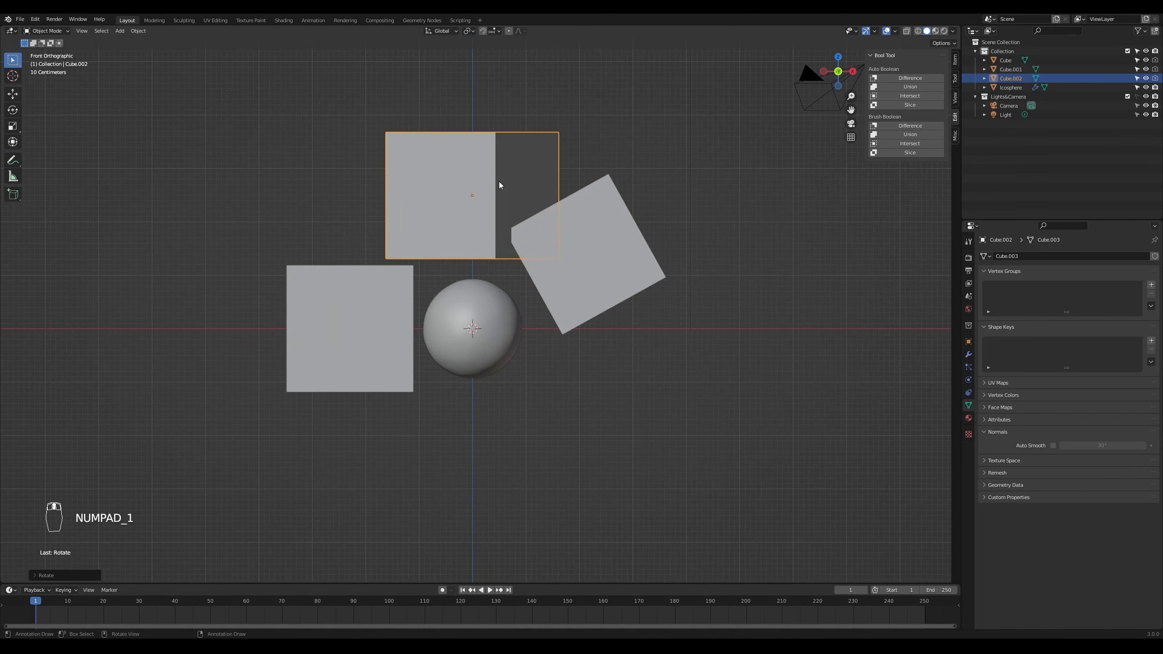
key(shift+d)
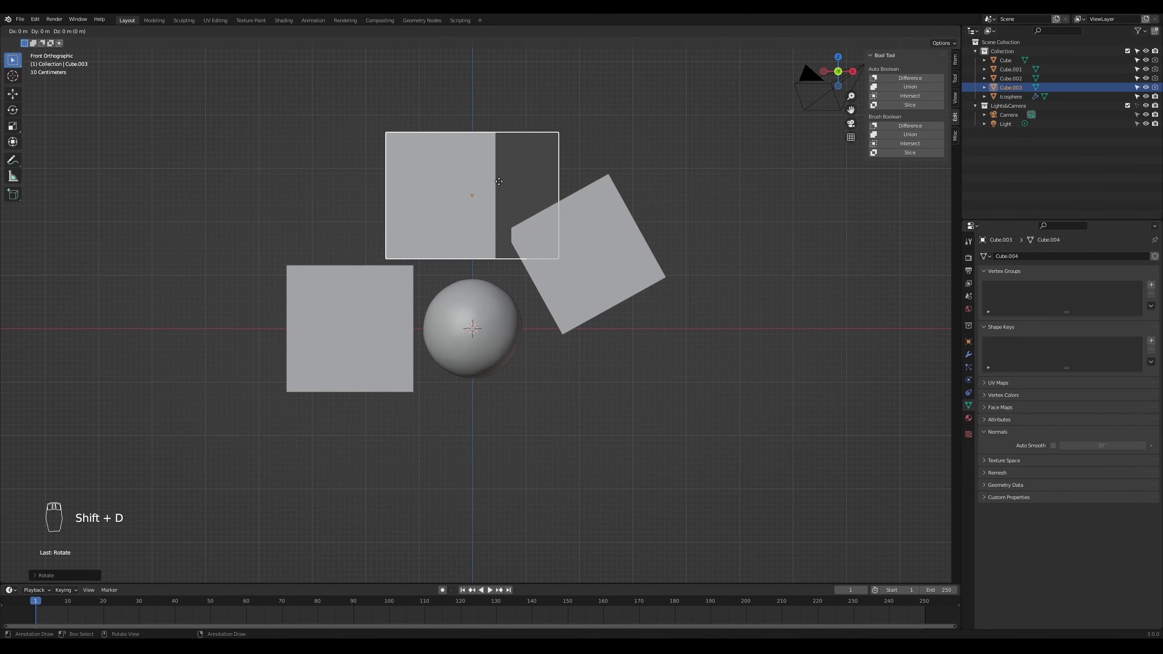
key(z)
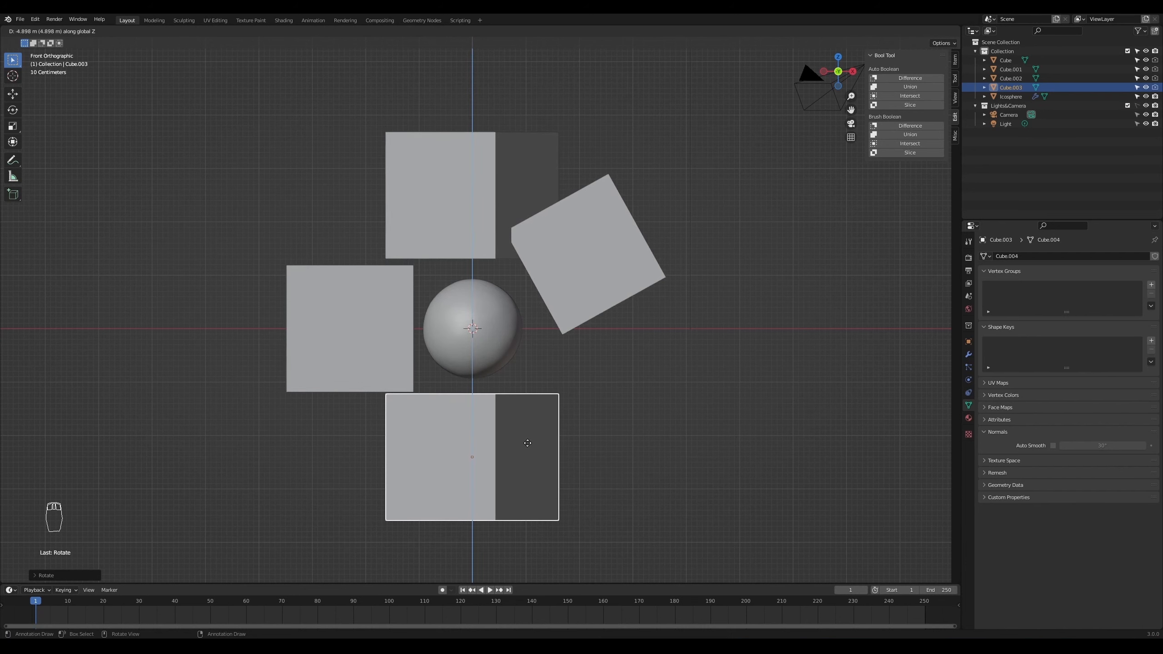
click(539, 458)
- Rotate the cube below the sphere 180 degrees around the global Y axis so its gridded face points up
mouse_move(538, 456)
middle_down()
mouse_move(591, 496)
mouse_move(558, 484)
mouse_move(540, 416)
mouse_move(548, 455)
middle_up()
key(r)
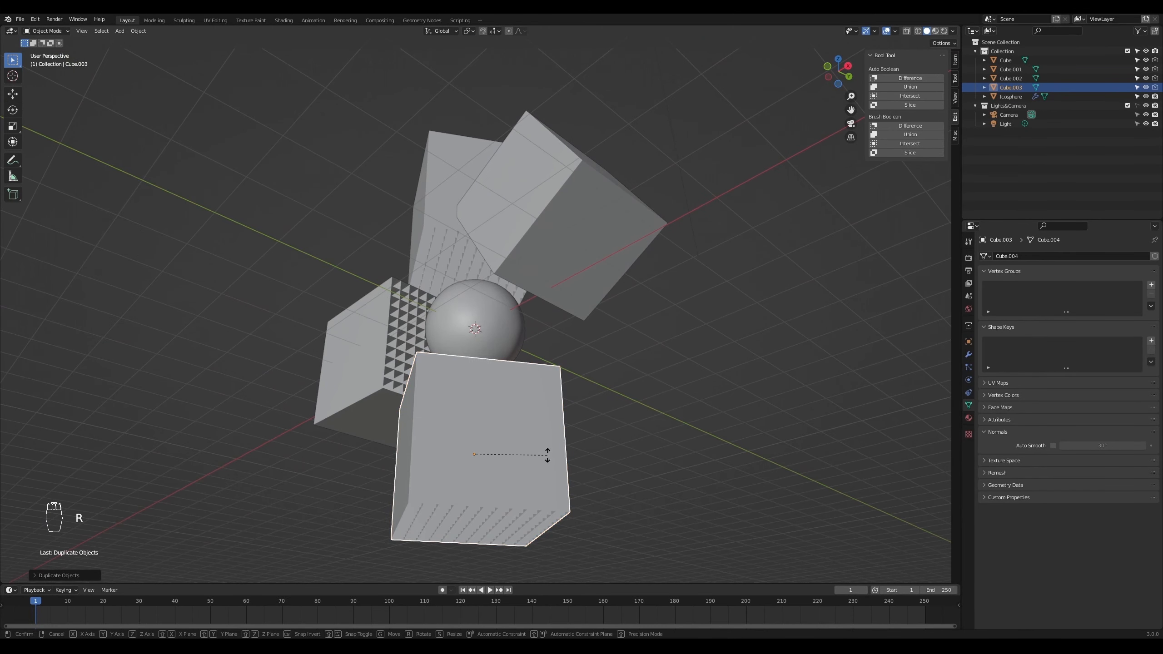
key(y)
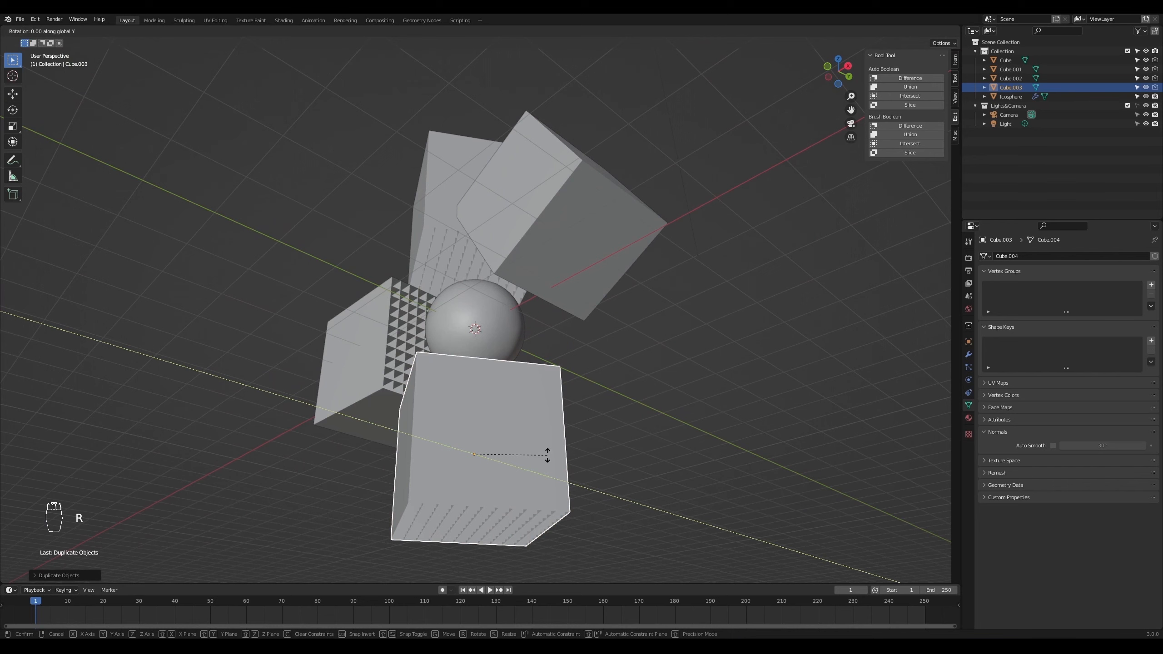
text(180)
key(Return)
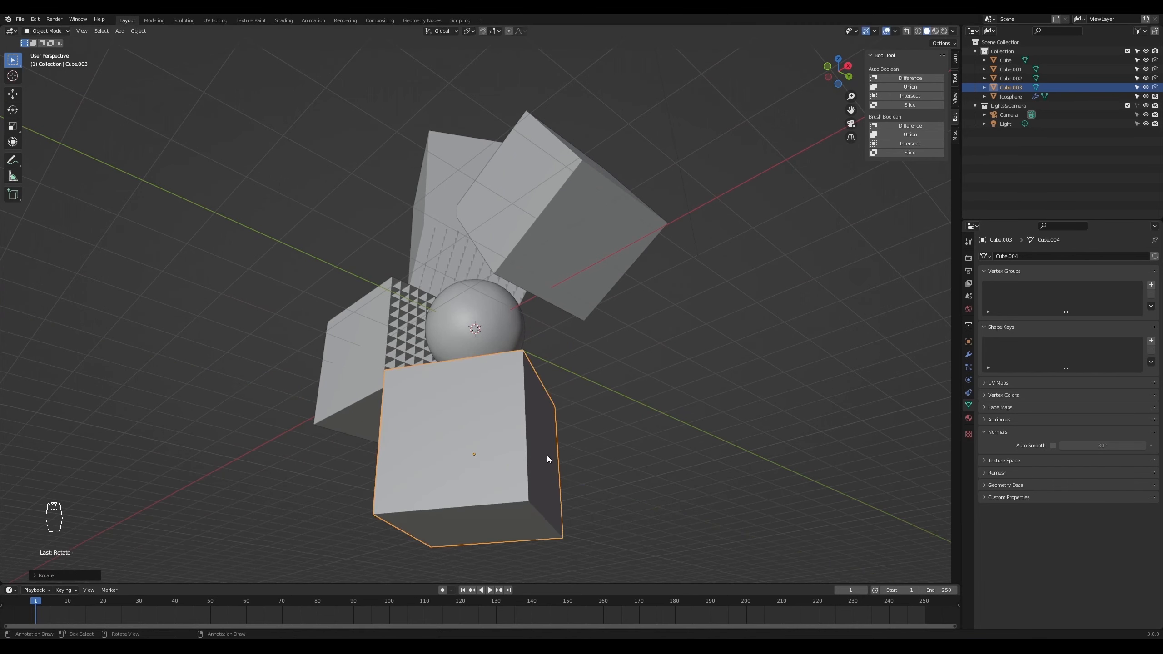
- Turn the cube below the sphere about -17 degrees around the global Z axis and return to the front view
middle_drag(615, 434, 648, 513)
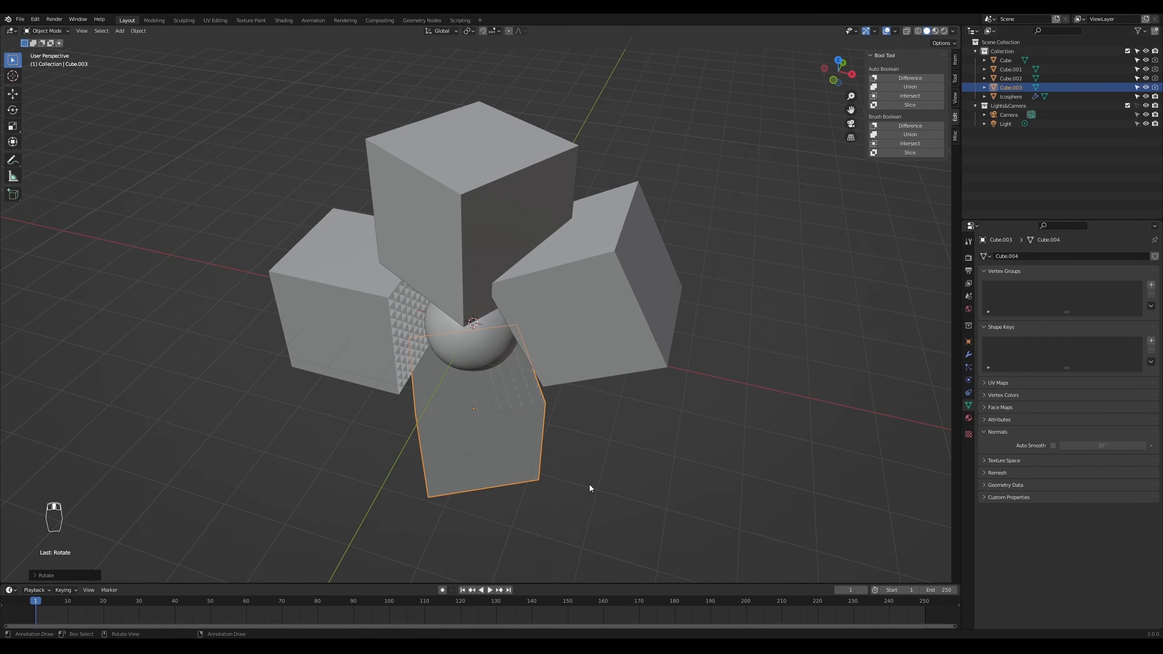
scroll(589, 485, up, 3)
key(r)
key(z)
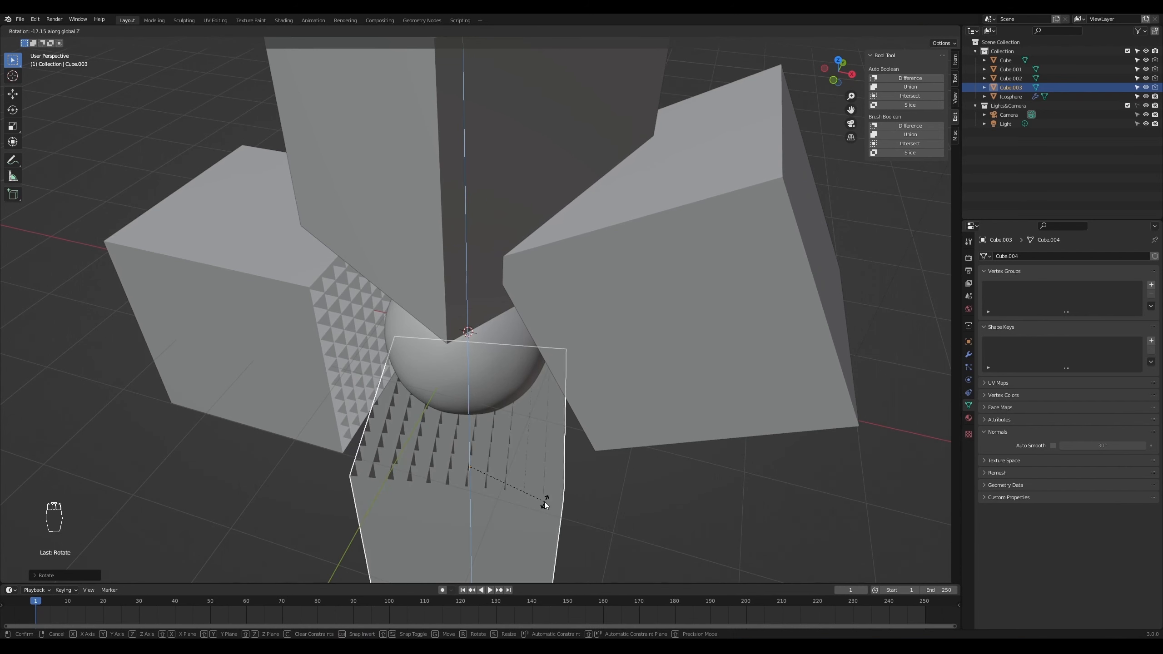
click(549, 506)
middle_drag(569, 534, 588, 488)
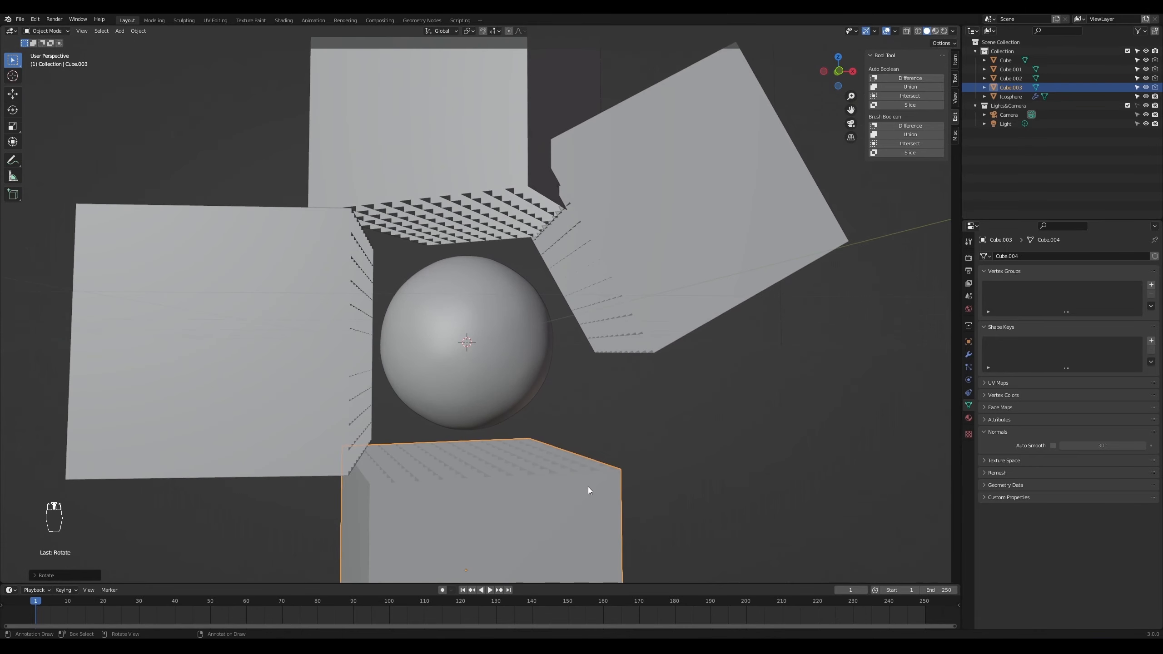
key(KP_1)
scroll(586, 485, down, 5)
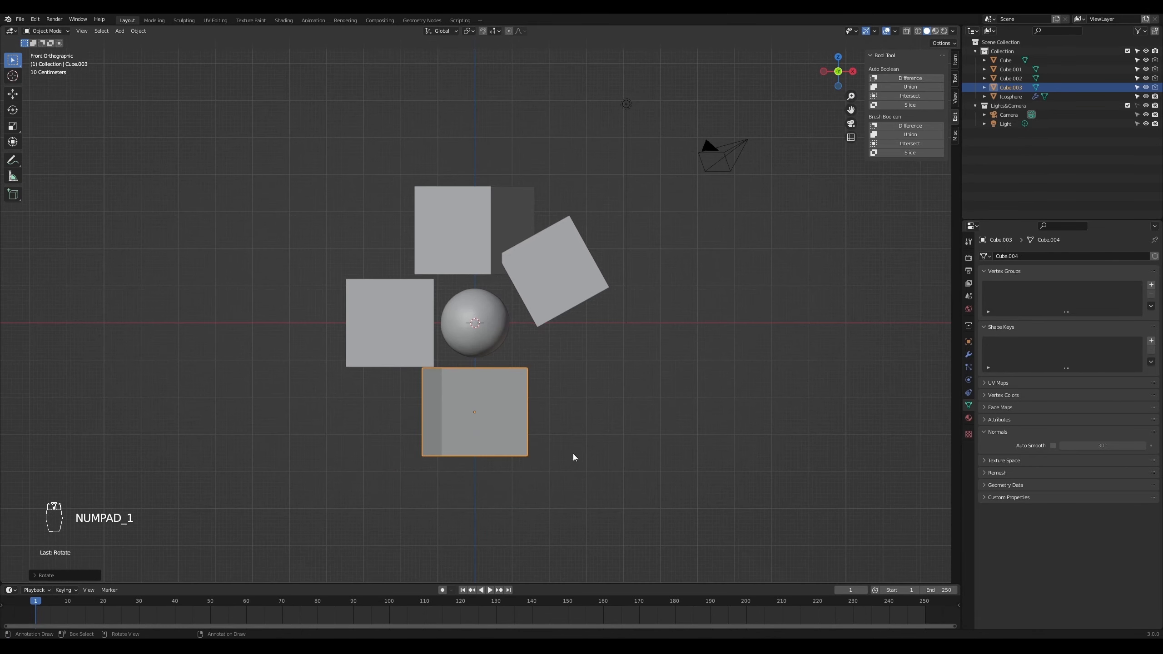
- Add a Brush Boolean Difference to the sphere using the cube on its negative X side as the cutter
scroll(466, 412, up, 4)
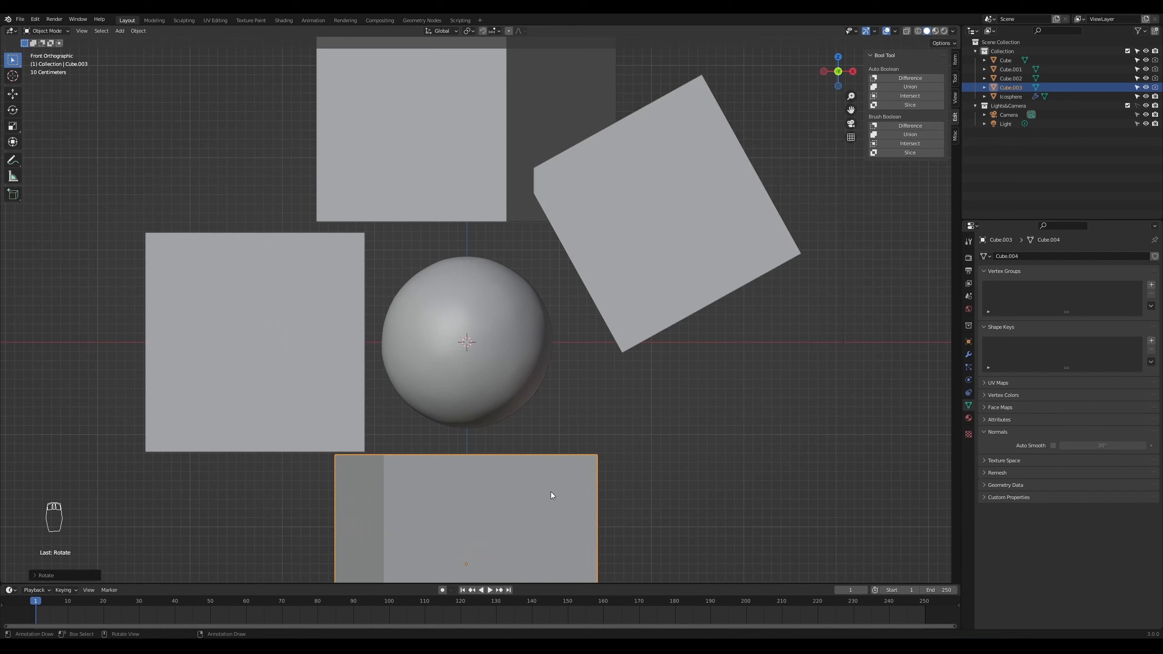
click(640, 263)
click(443, 149)
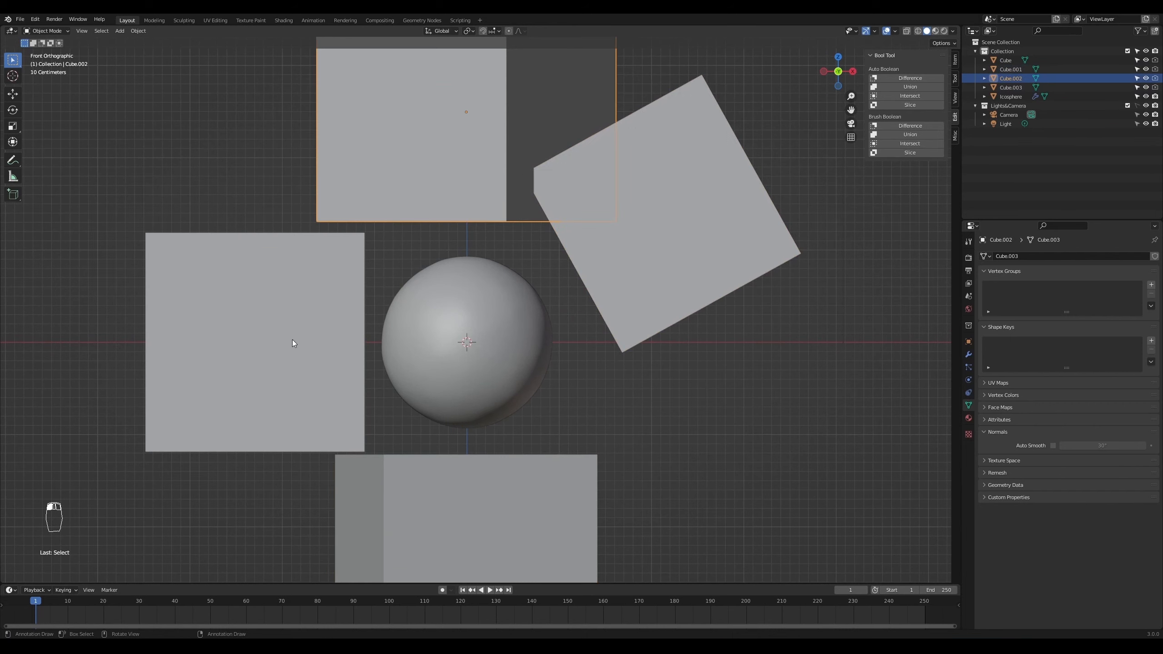
click(293, 343)
click(501, 326)
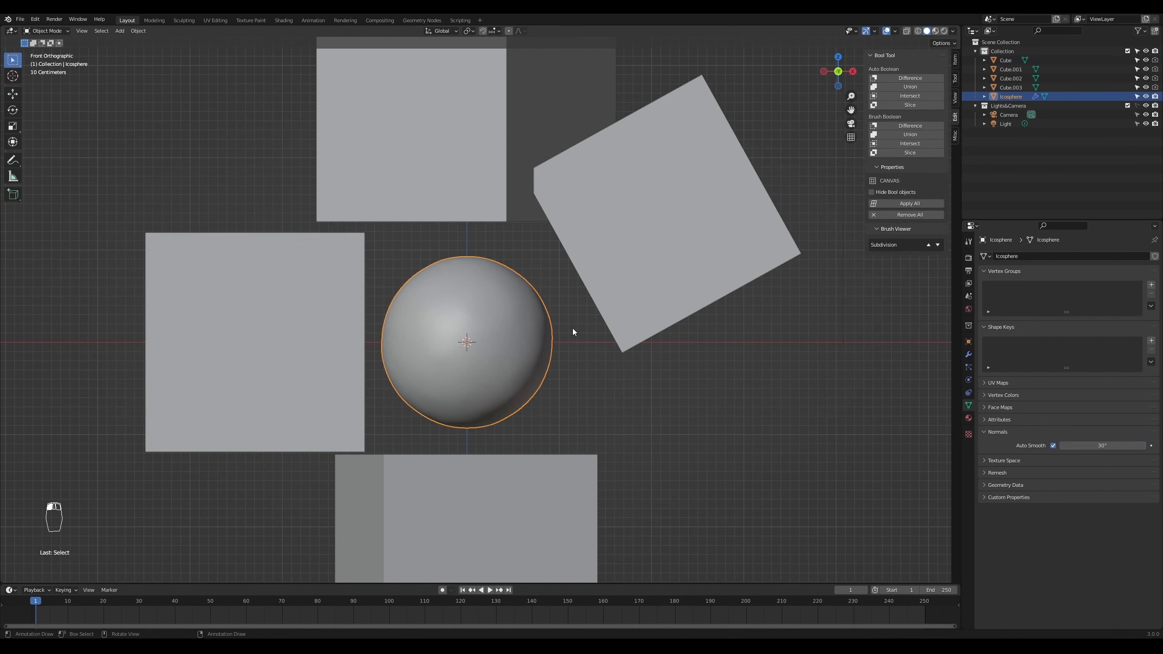
click(310, 338)
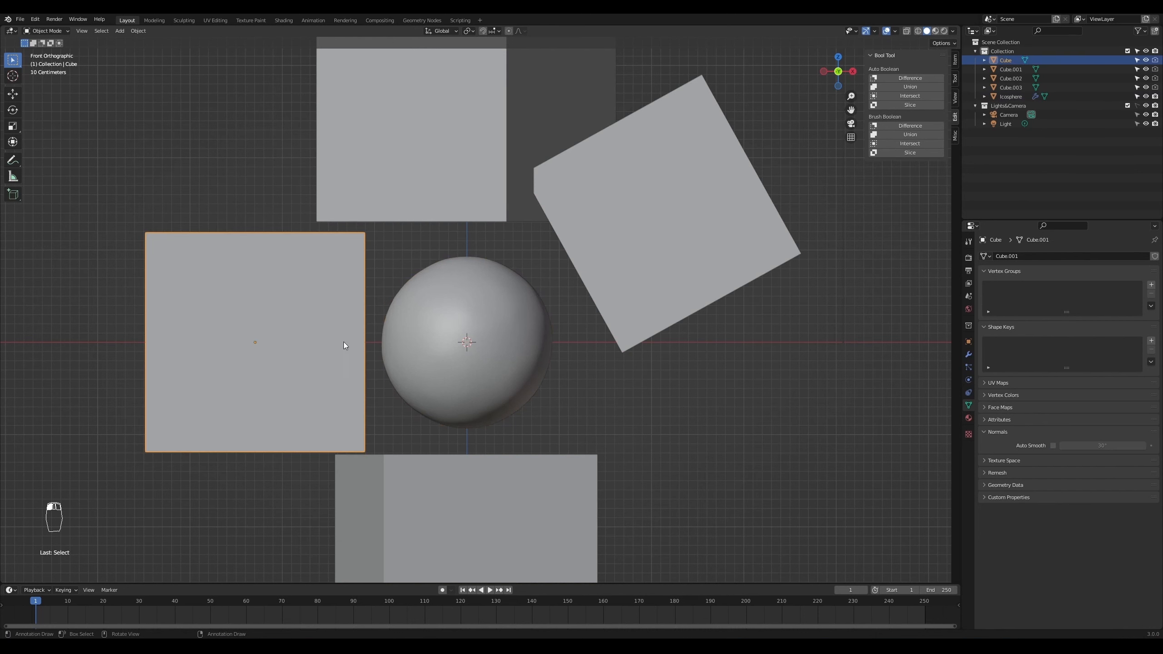
shift+click(521, 333)
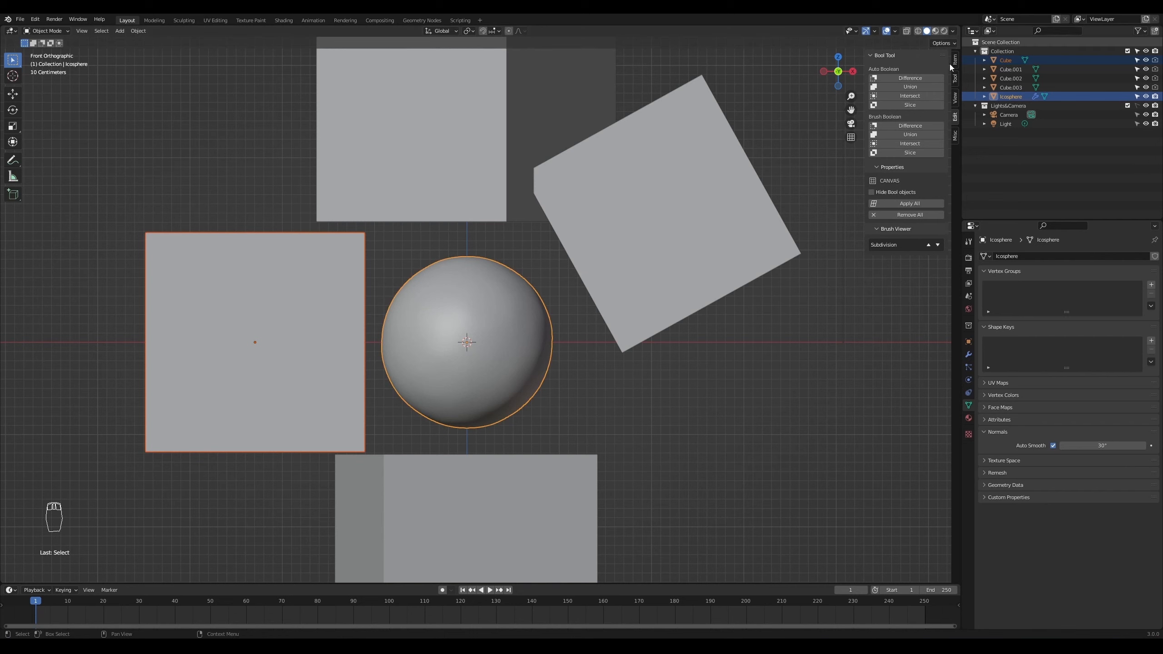
click(910, 125)
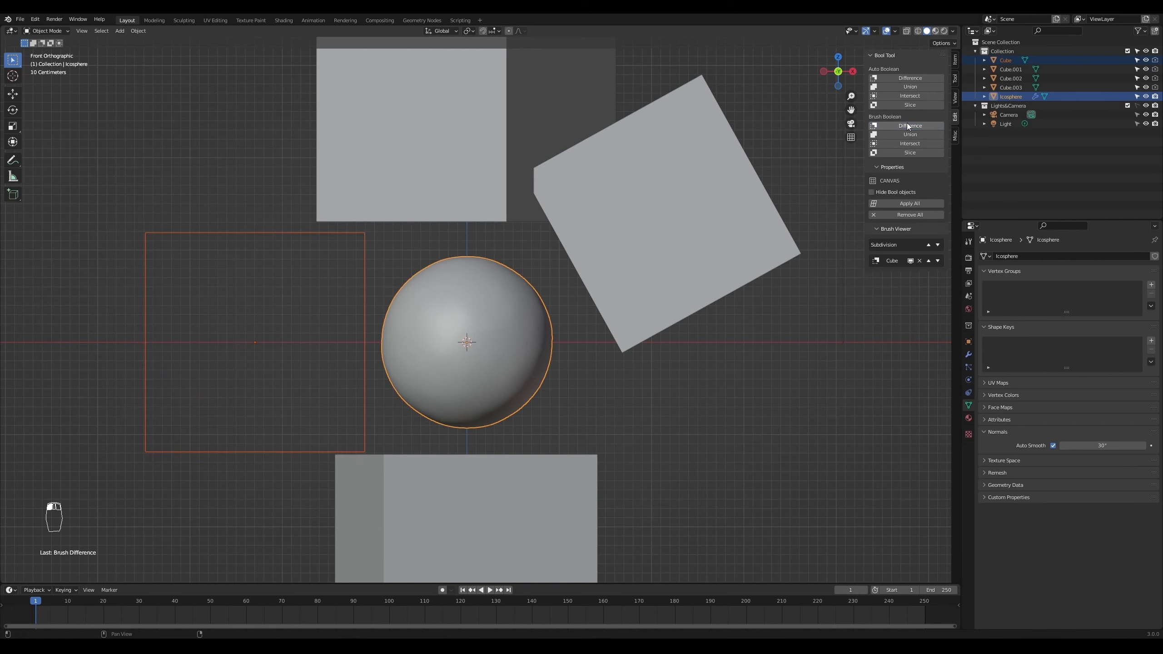
- Try sliding the cutter cube on the negative X side along X into the sphere to preview its grooves
click(340, 385)
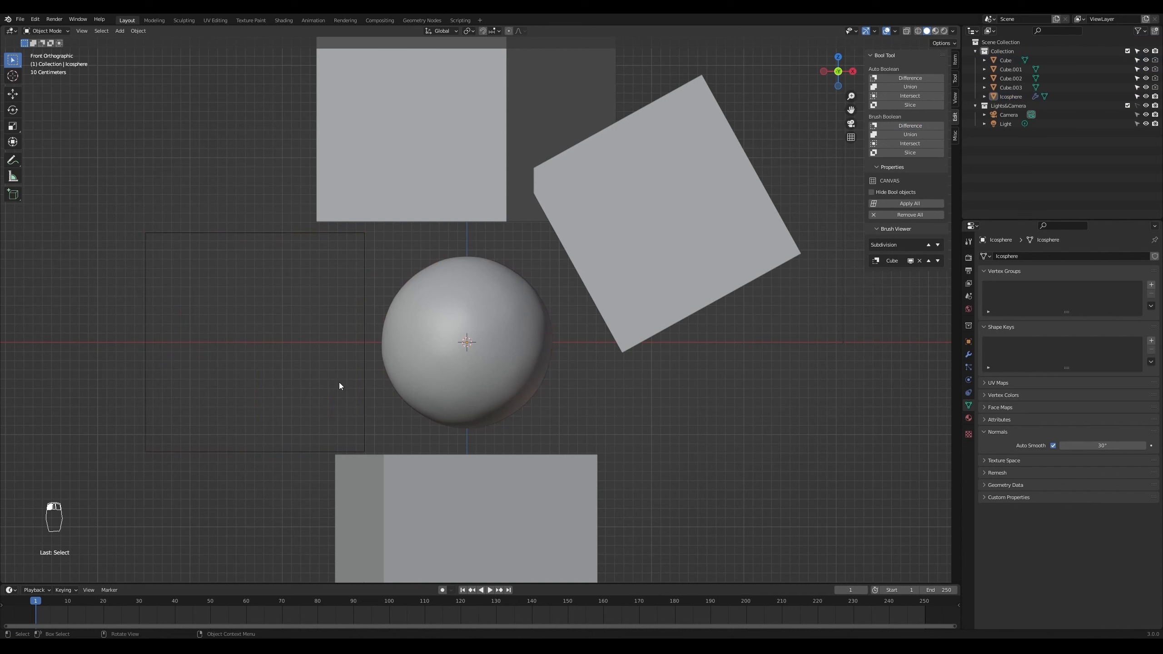
click(366, 388)
key(g)
key(x)
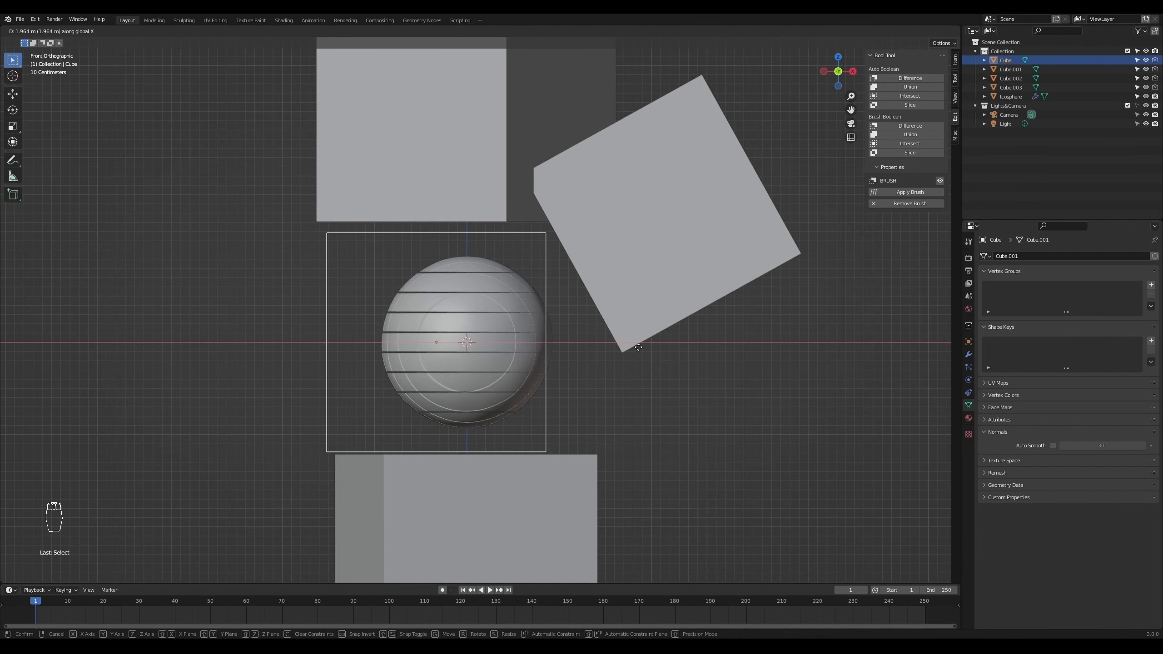
key(Escape)
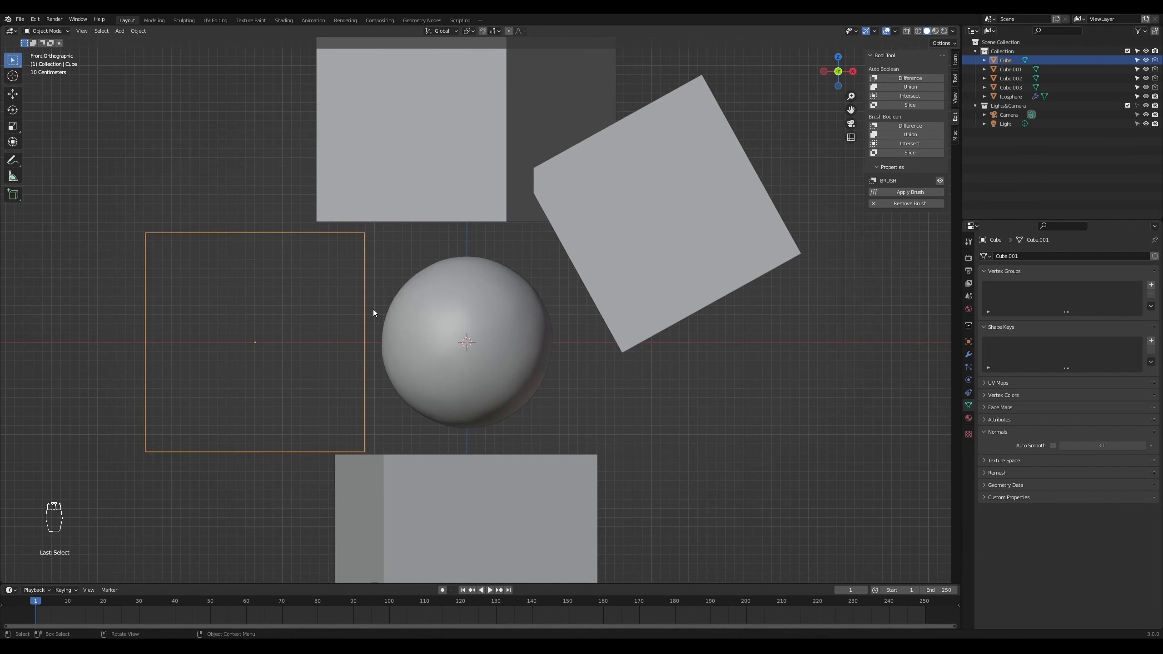
- Add a Brush Boolean Difference to the sphere using the cube above it as the cutter
click(490, 178)
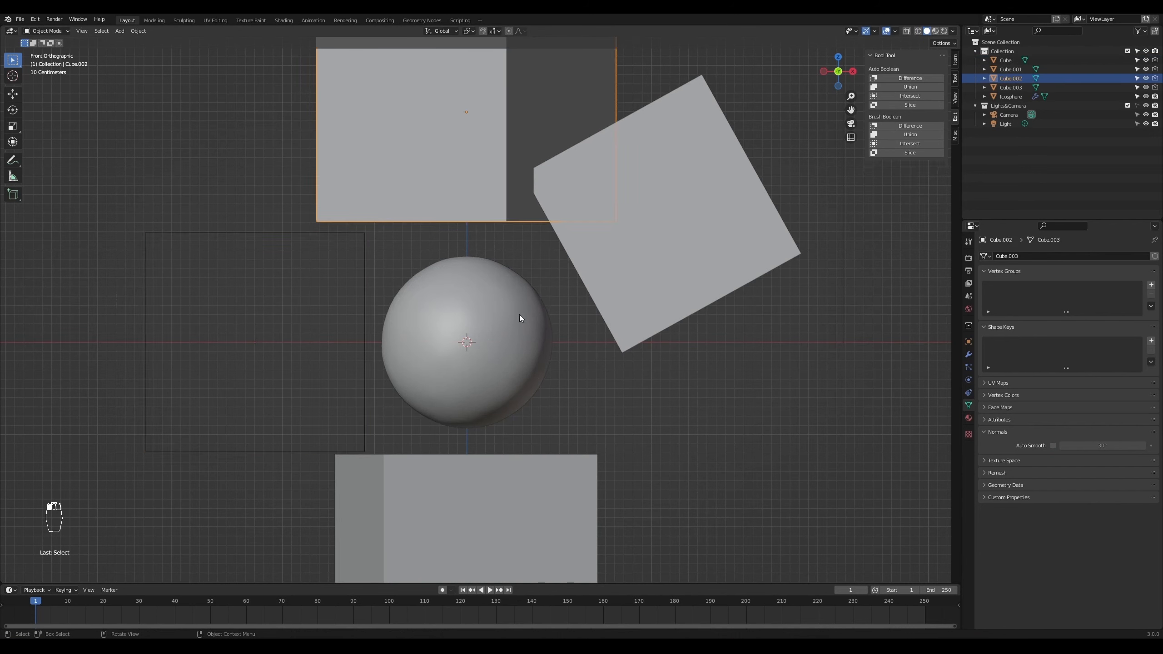
shift+click(517, 337)
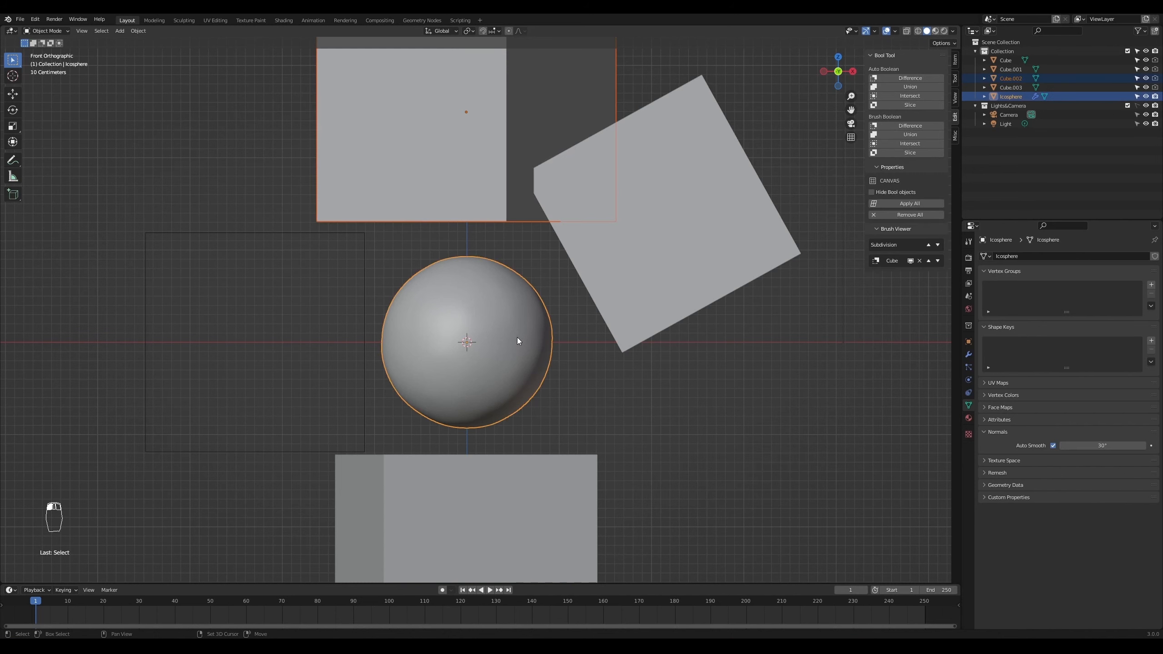
click(916, 127)
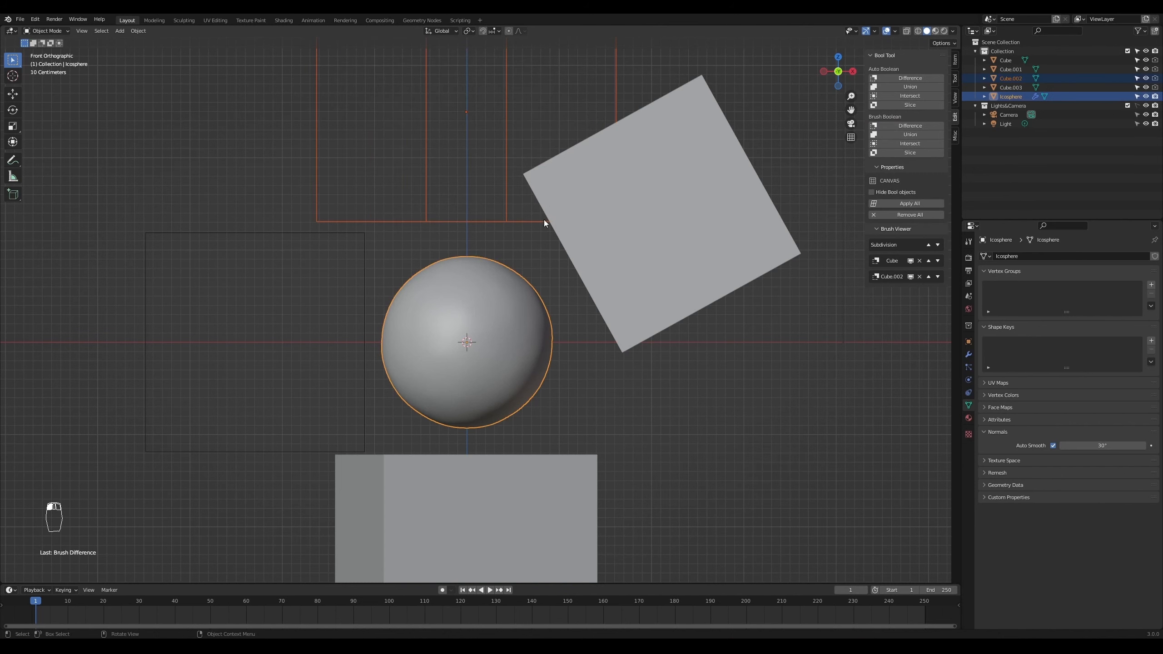
- Try lowering the upper cutter cube along Z into the sphere to preview its grooves
click(552, 274)
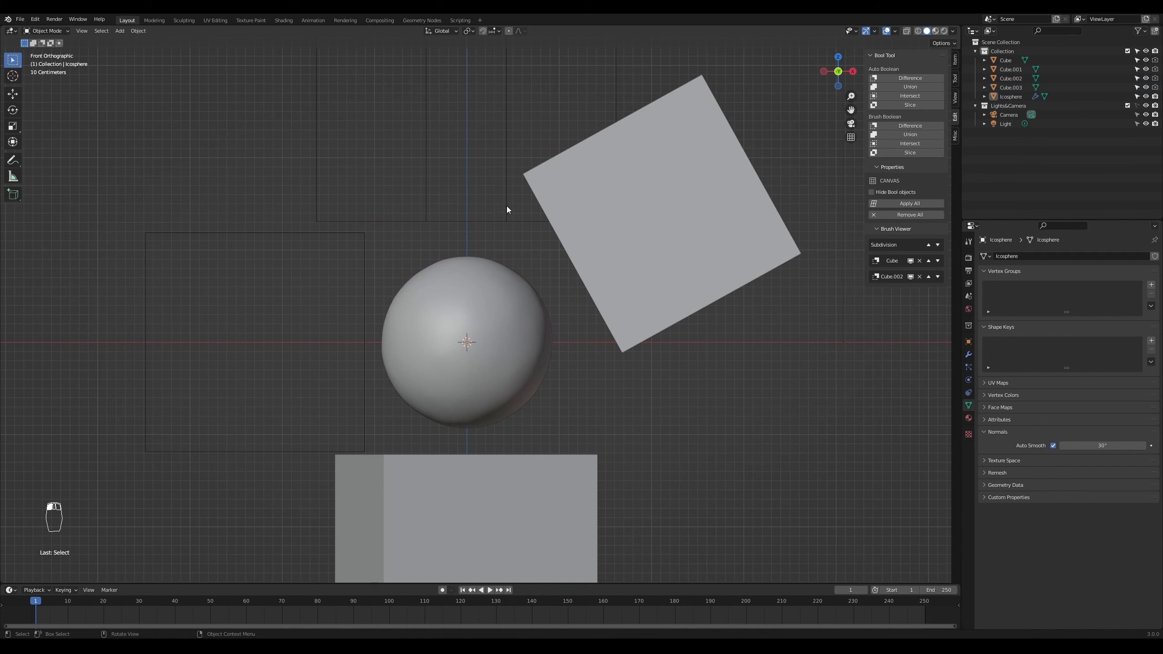
click(506, 206)
key(g)
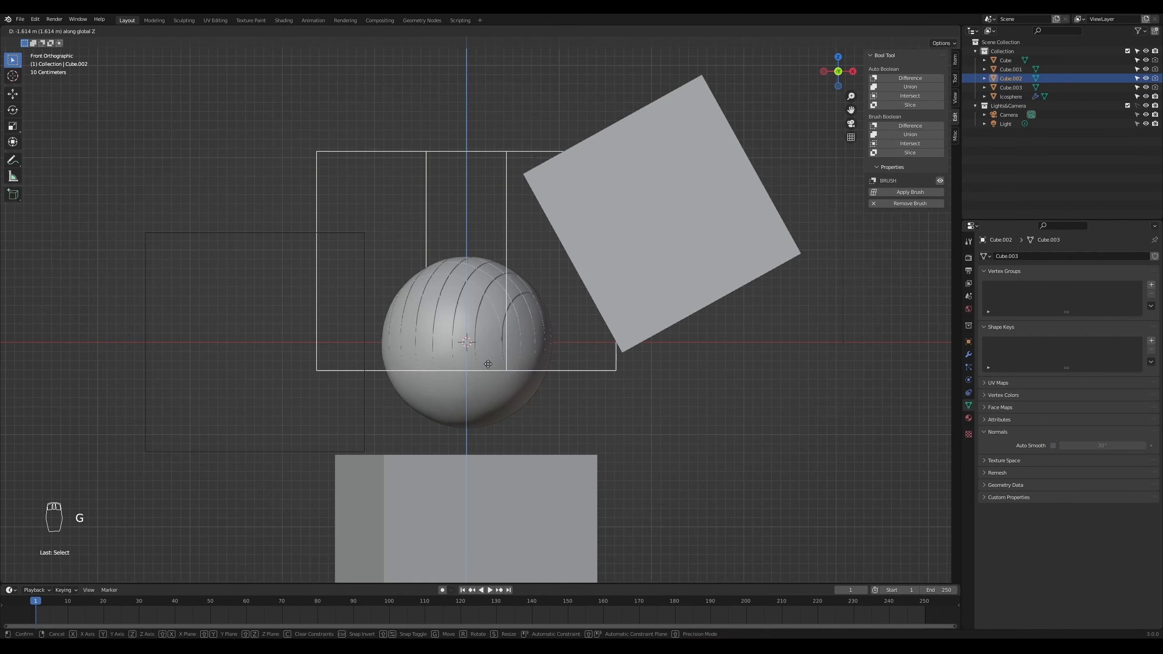
right_click(482, 415)
- Add a Brush Boolean Difference to the sphere using the tilted cube on its positive X side
click(668, 252)
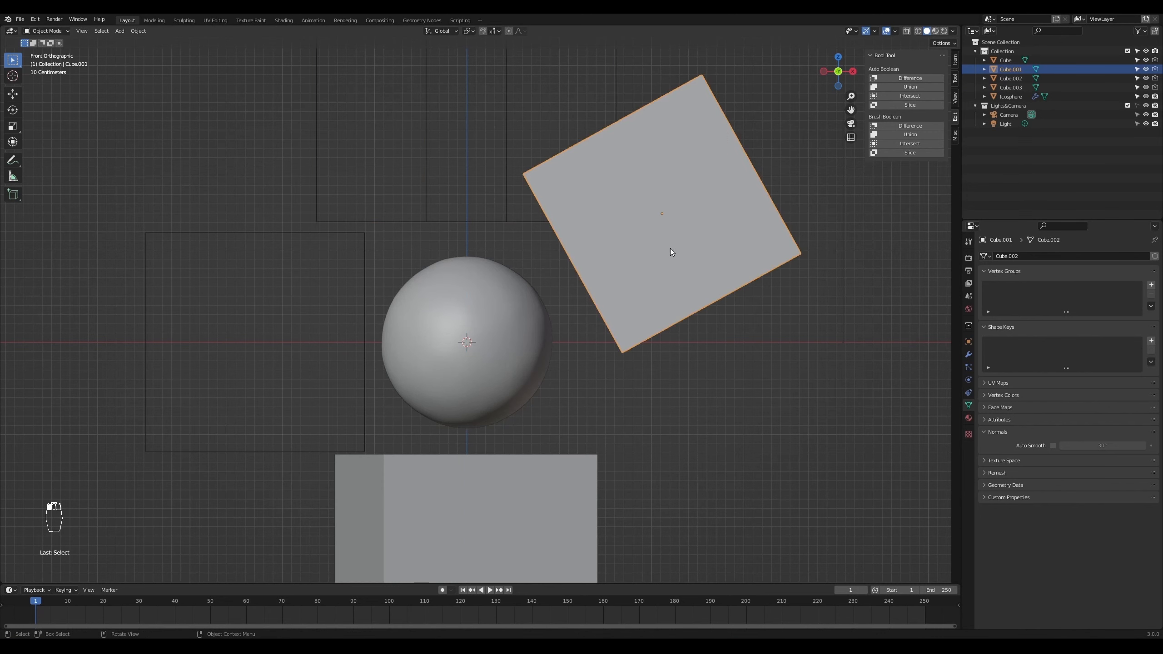
shift+click(521, 348)
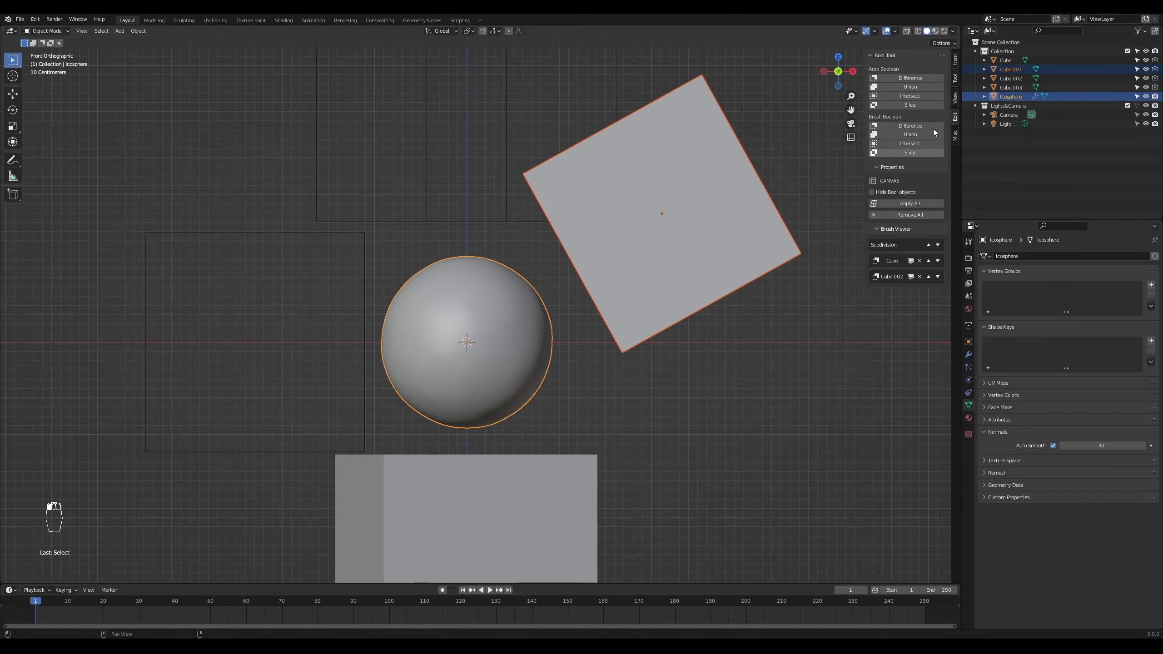
click(918, 126)
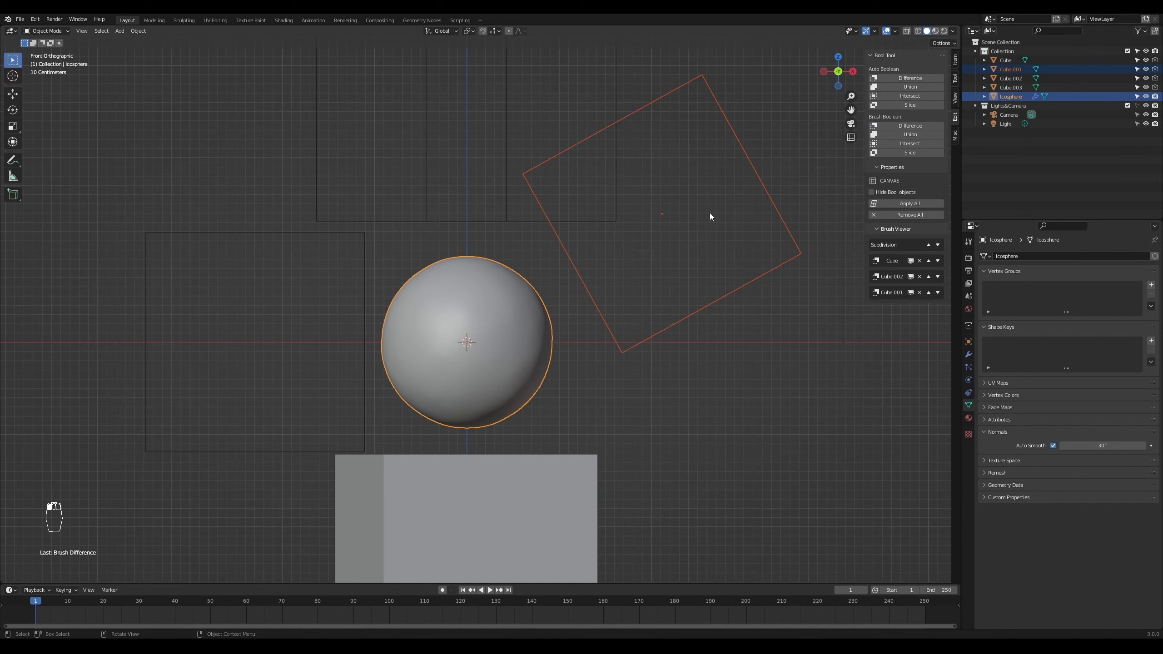
- Try moving the tilted cutter cube diagonally into the sphere to preview its slanted grooves
click(792, 175)
click(776, 209)
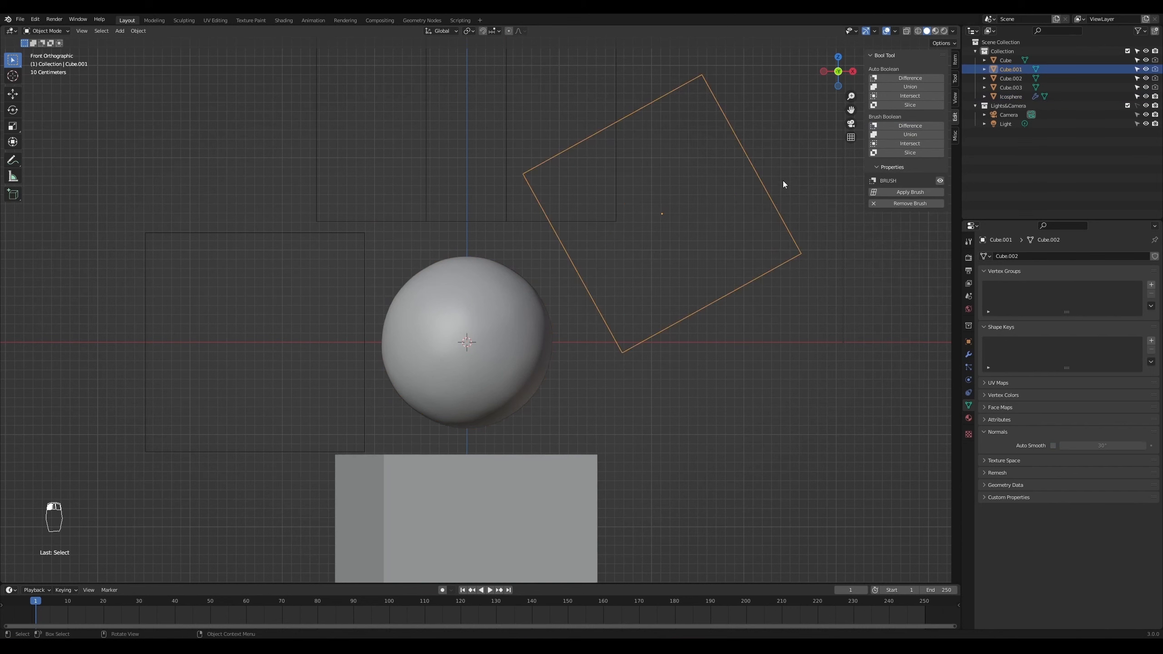
key(g)
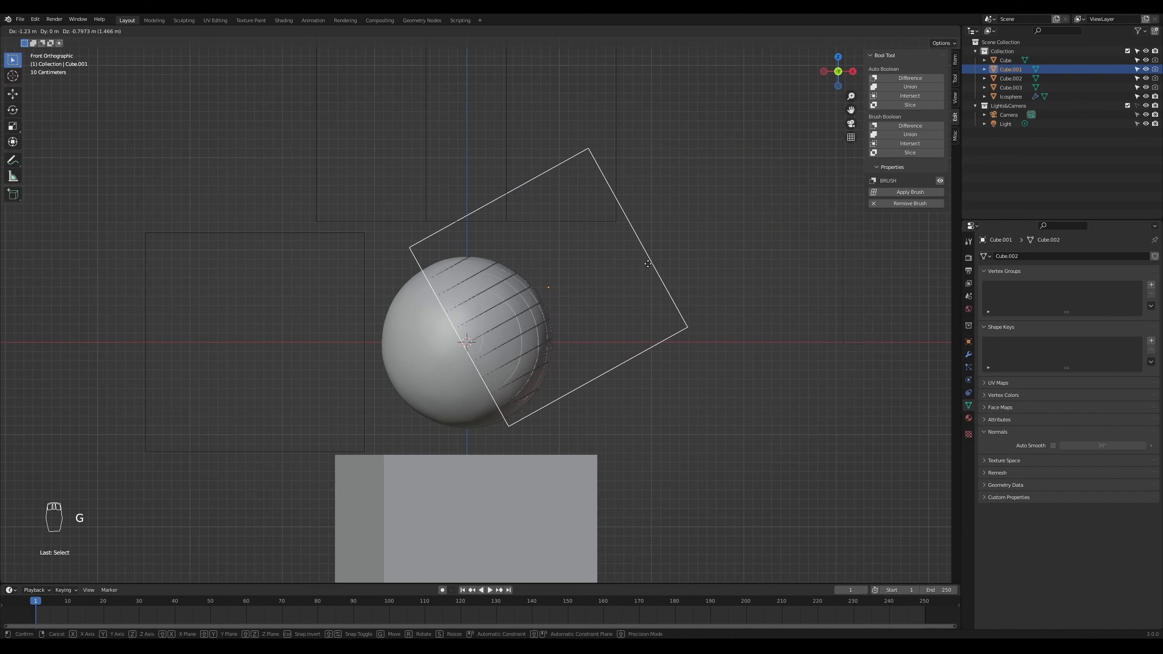
right_click(576, 307)
- Add a Brush Boolean Difference to the sphere using the cube below it as the cutter
scroll(575, 410, down, 3)
scroll(568, 431, up, 2)
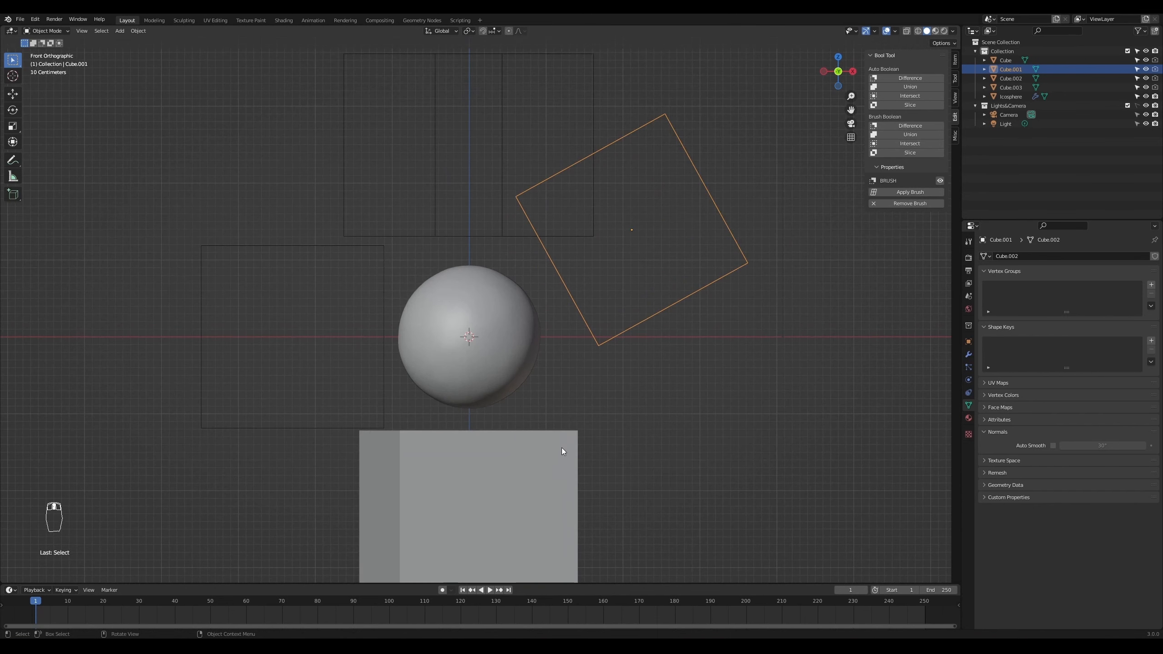
click(540, 470)
shift+click(505, 346)
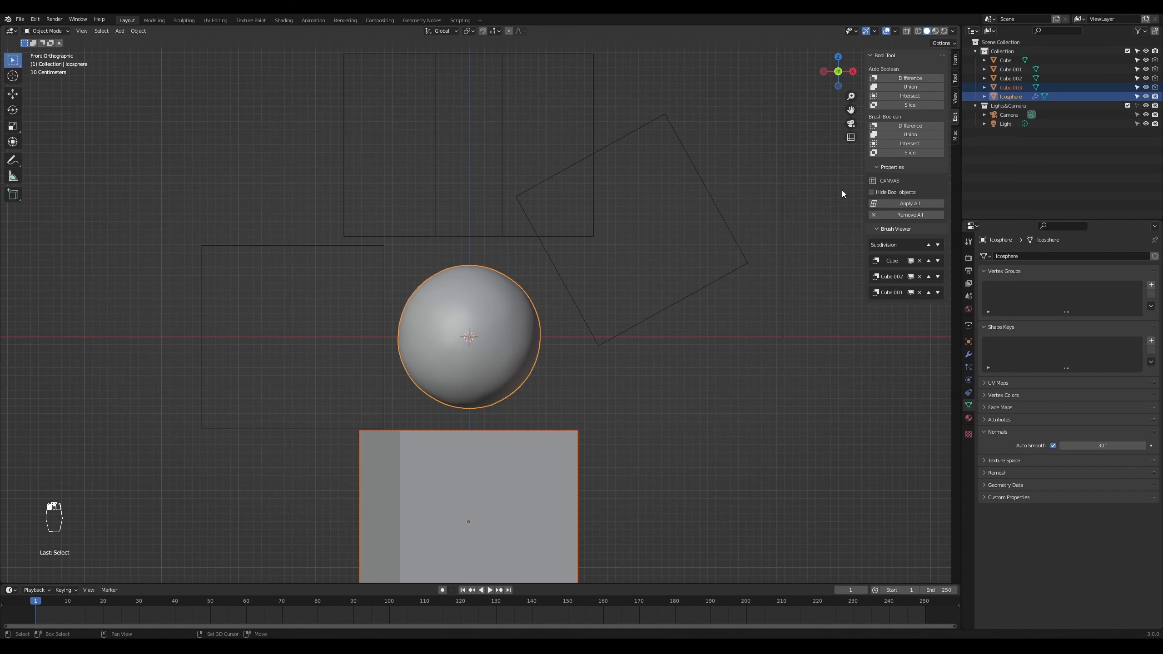
click(899, 126)
- Try raising the lower cutter cube along Z into the sphere to preview its grooves
click(552, 430)
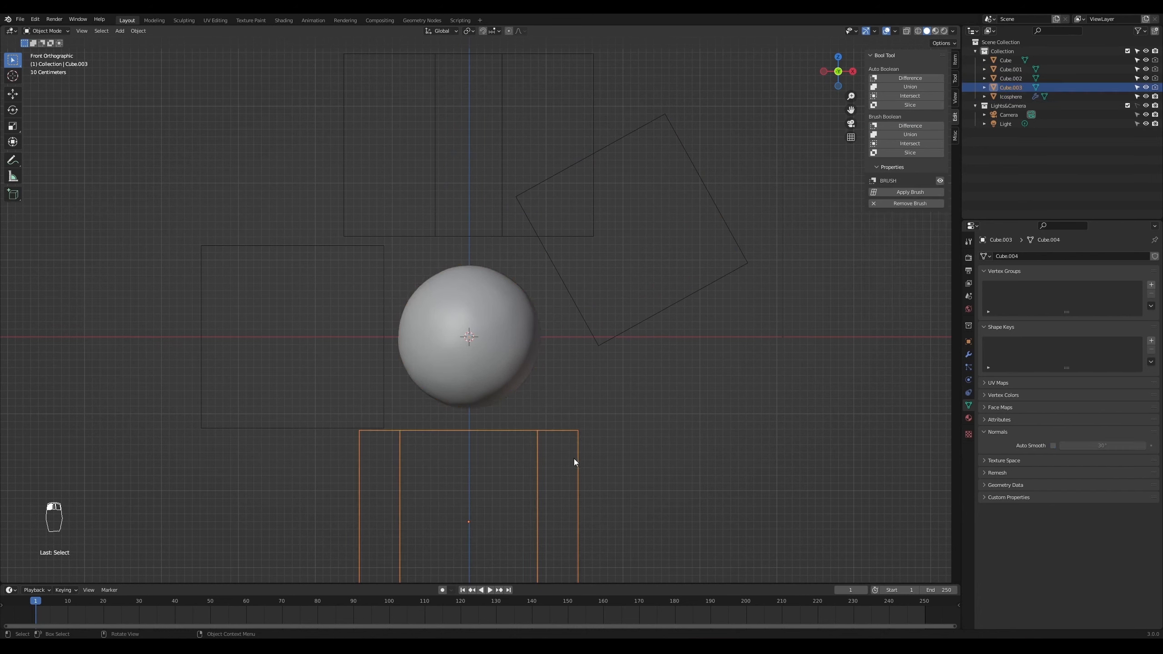
key(g)
key(z)
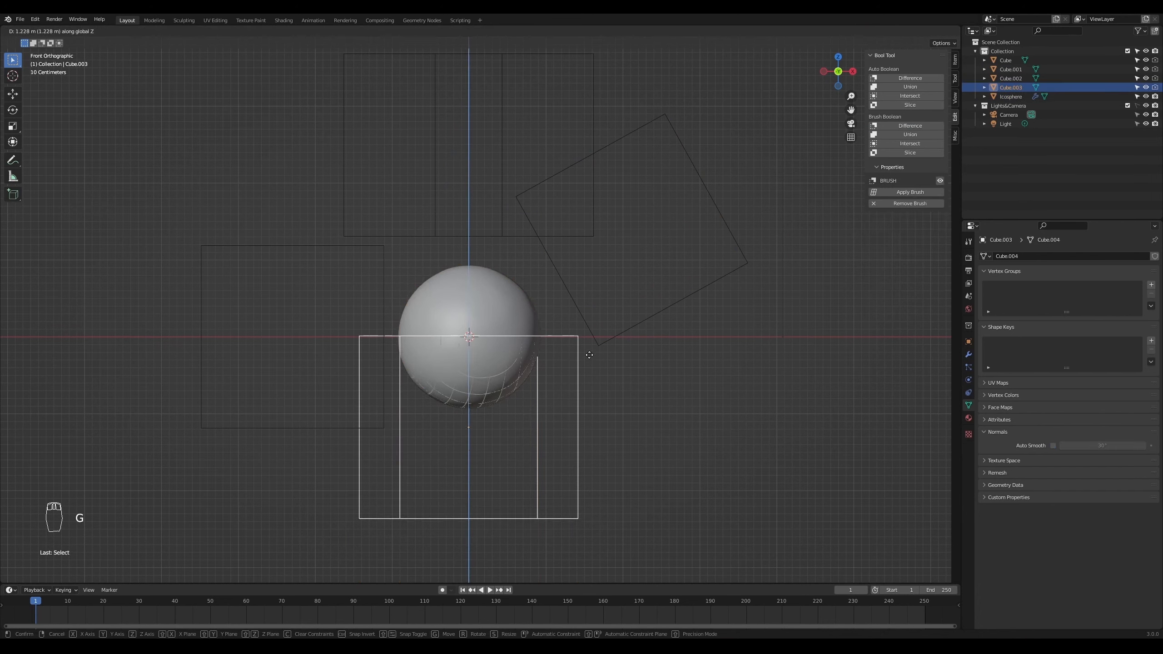
right_click(595, 260)
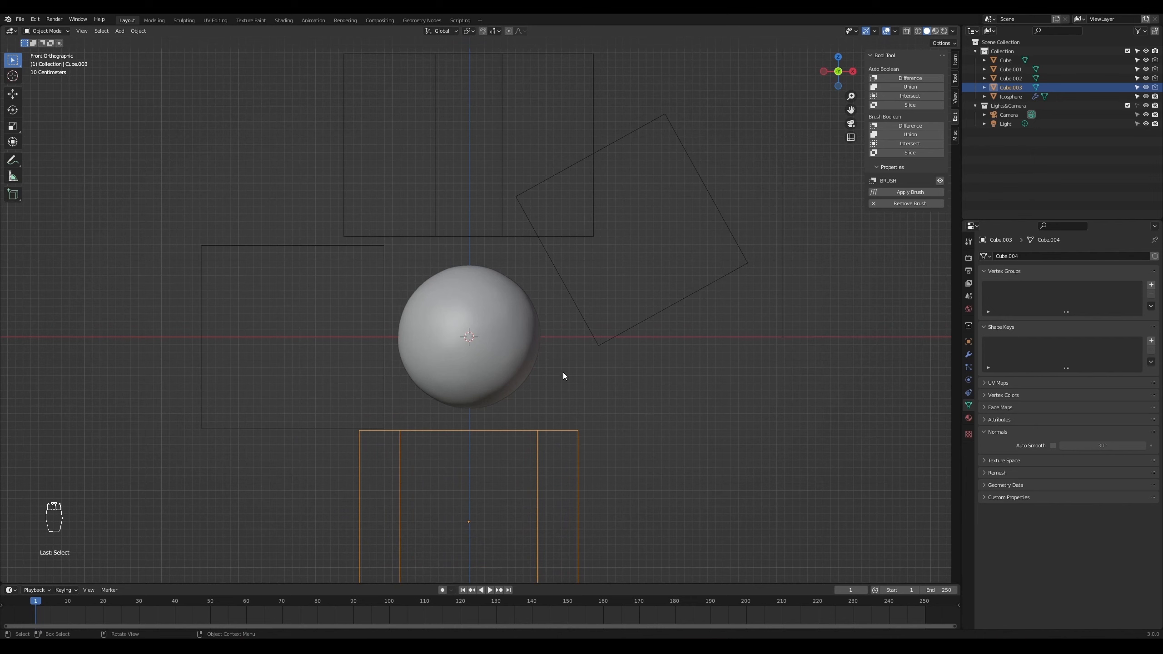
middle_drag(563, 375, 597, 388)
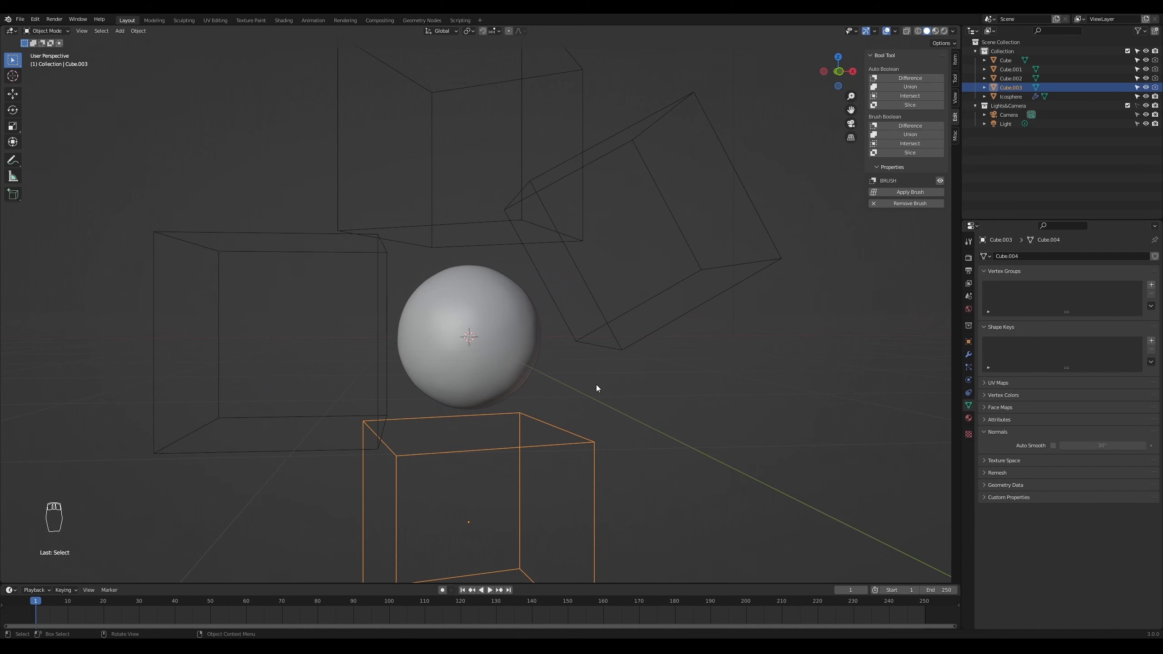
key(KP_1)
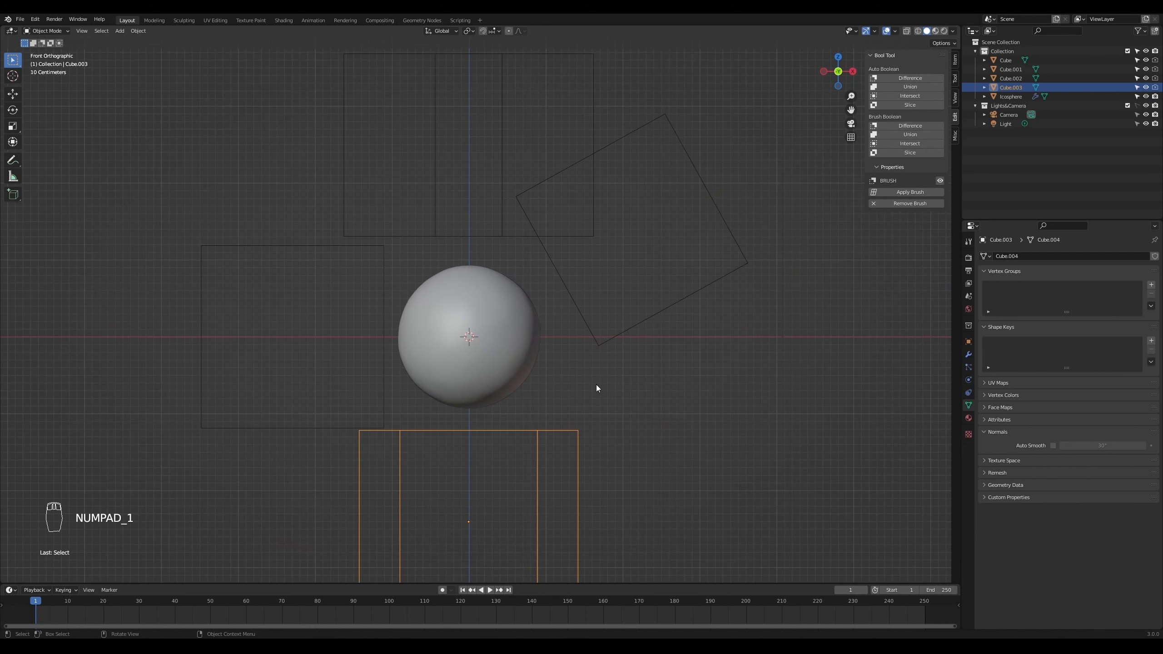
- Give the sphere a new material named Basic with an orange-yellow base color of hue 0.092, saturation 0.875 and value 0.800
click(511, 344)
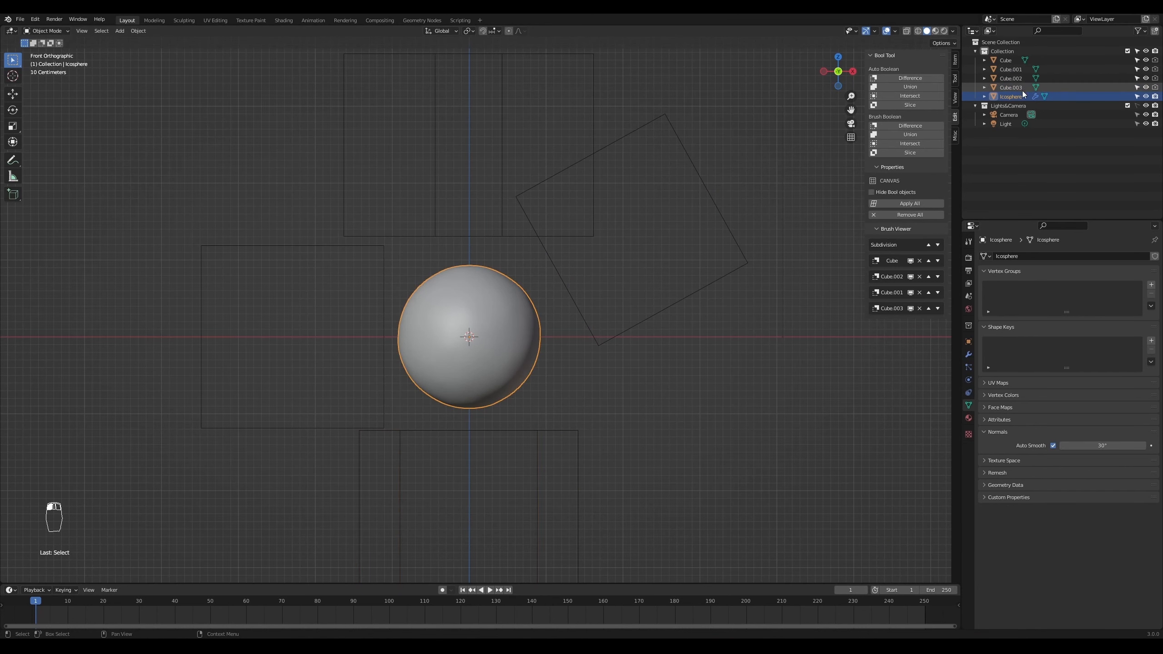
click(969, 418)
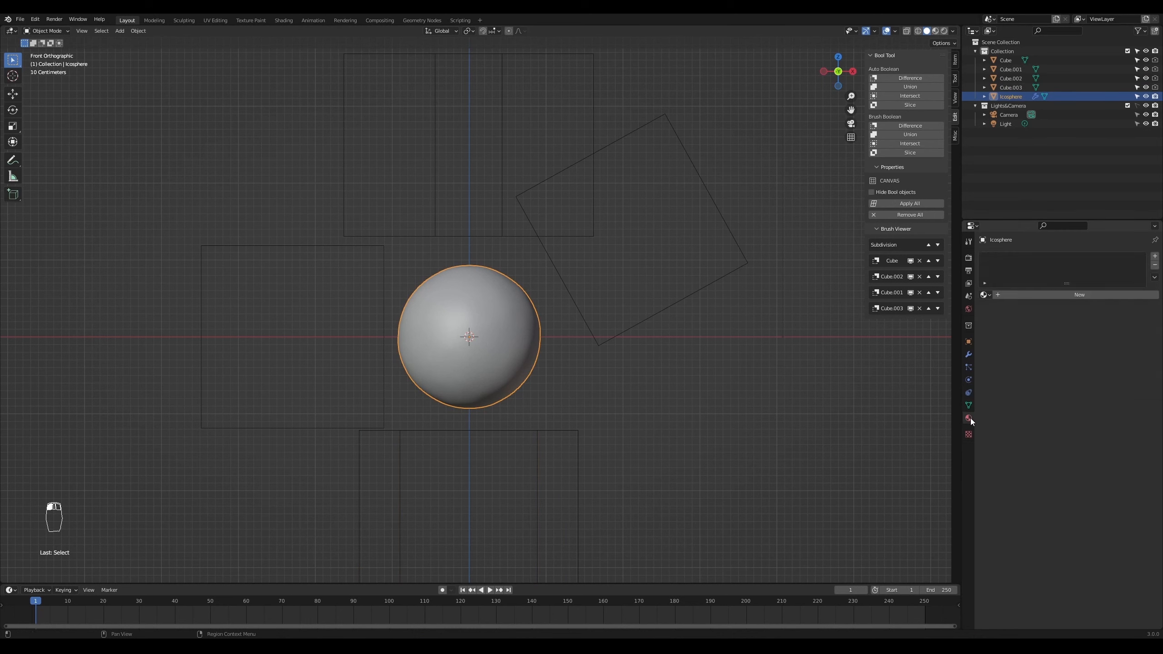
click(1036, 296)
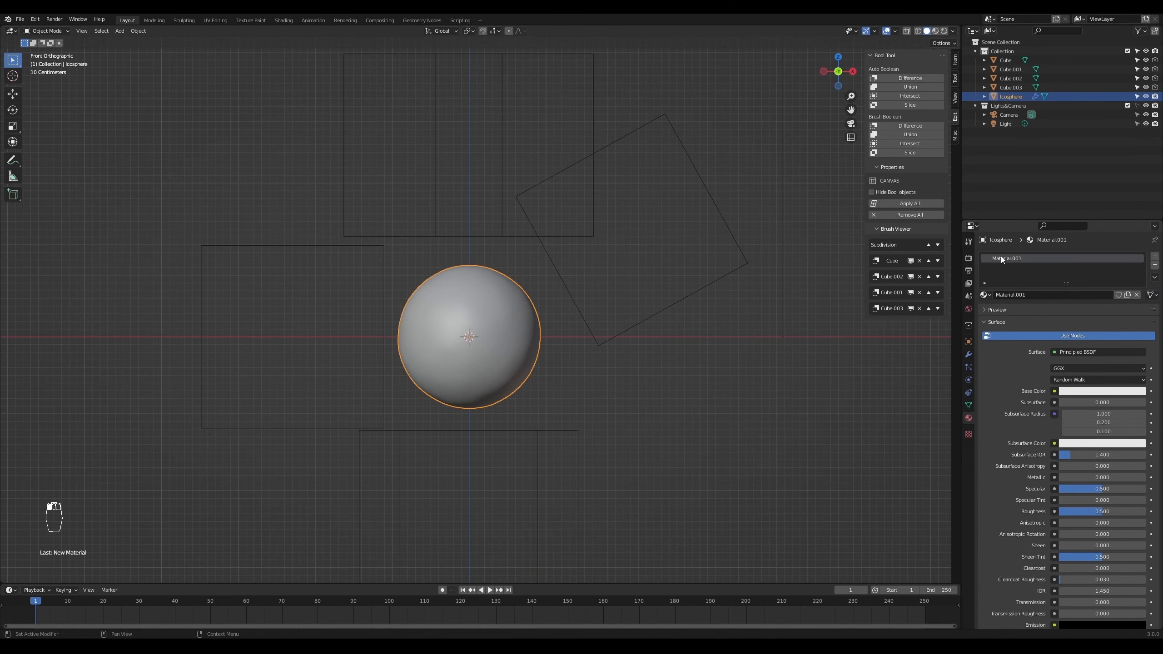
double_click(1002, 259)
text(Basic)
key(Return)
click(1096, 391)
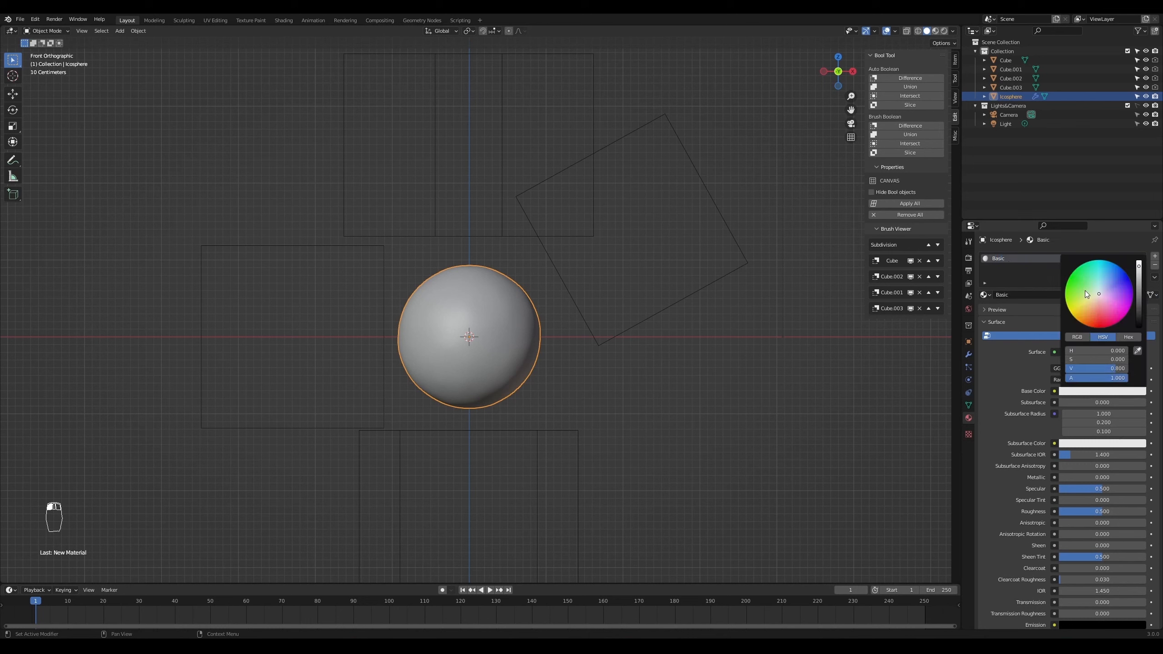
mouse_move(1093, 304)
mouse_down()
mouse_move(1115, 305)
mouse_move(1086, 309)
mouse_up()
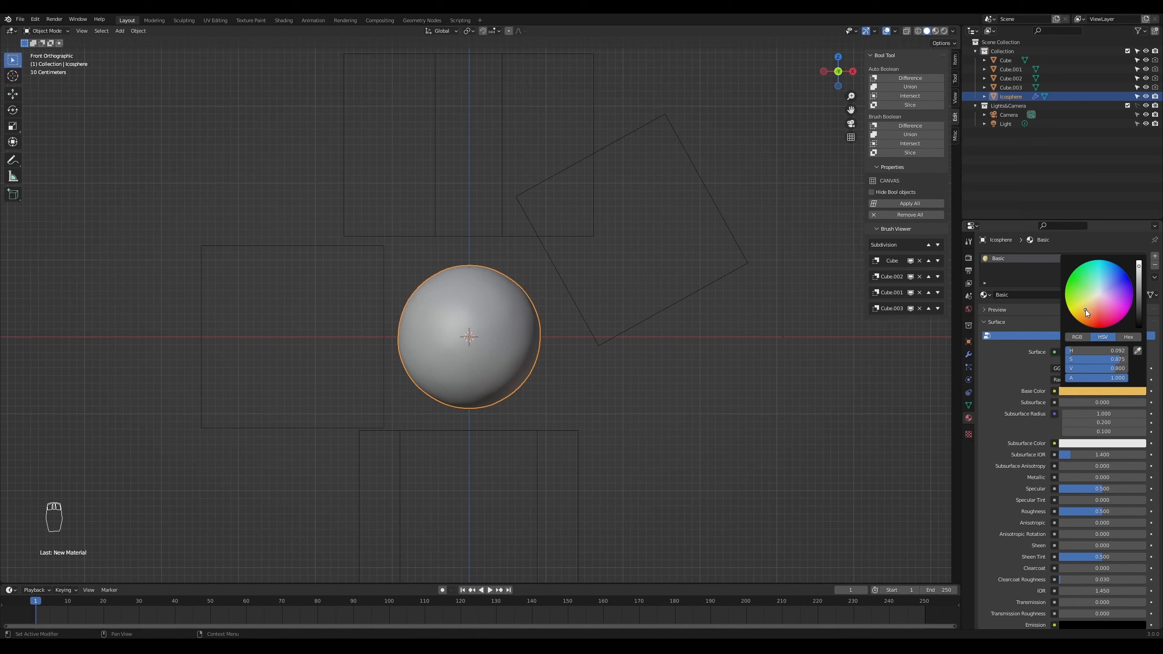
- Switch the viewport to rendered shading and view the sphere through the scene camera
click(943, 32)
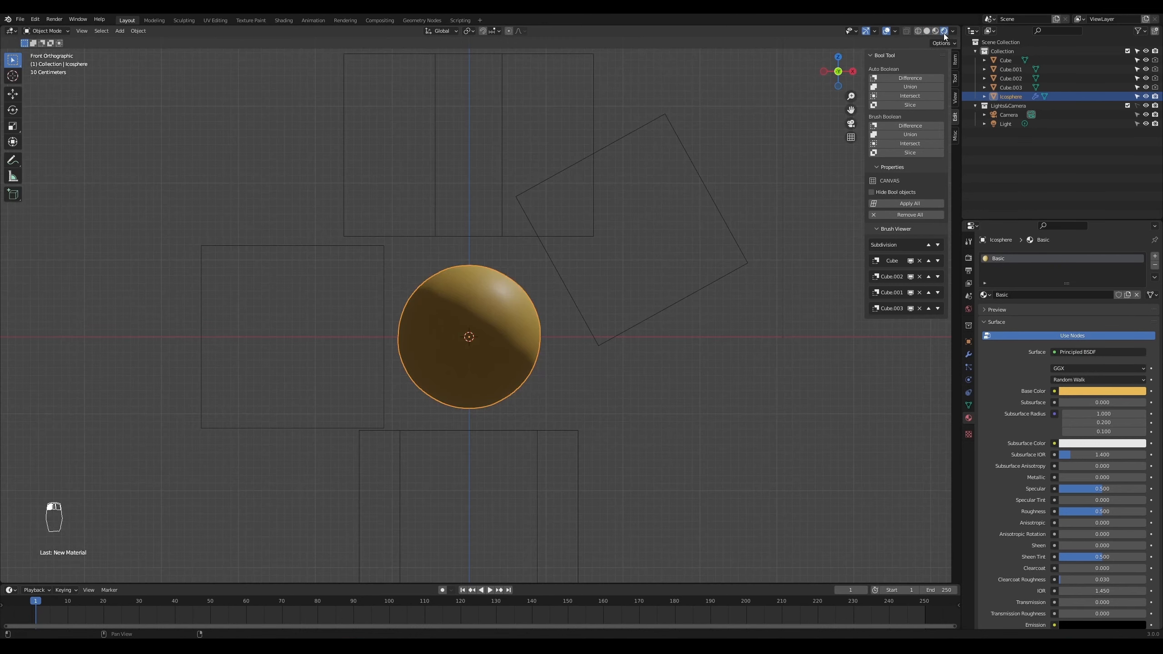
scroll(485, 402, up, 3)
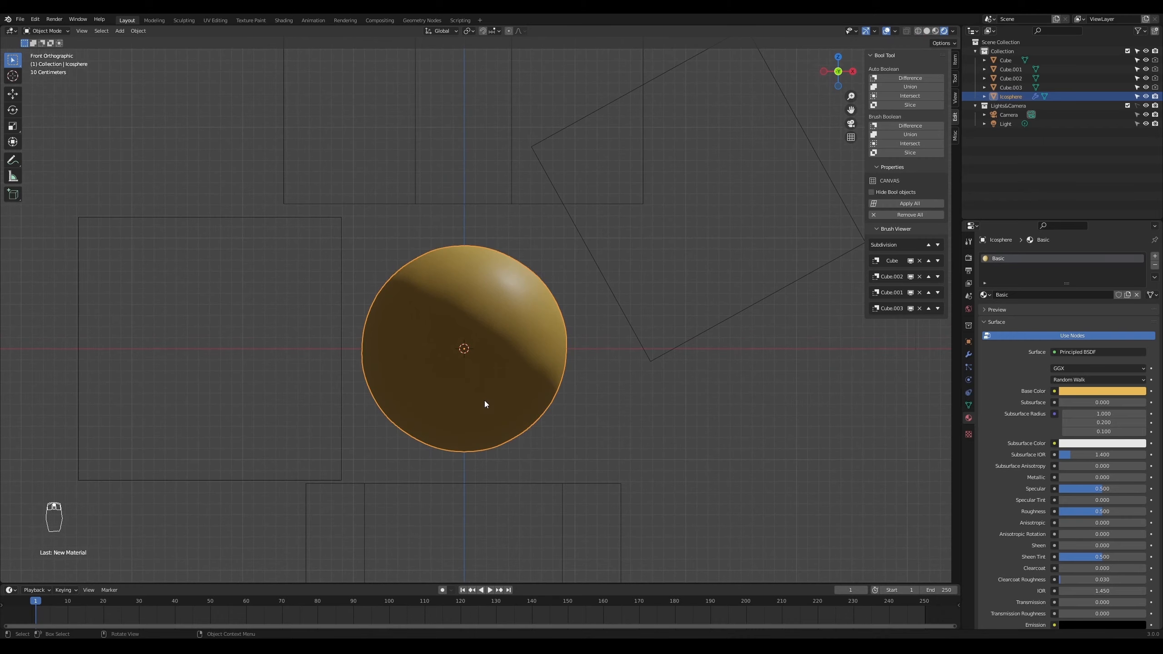
mouse_move(484, 402)
middle_down()
mouse_move(466, 411)
mouse_move(479, 415)
middle_up()
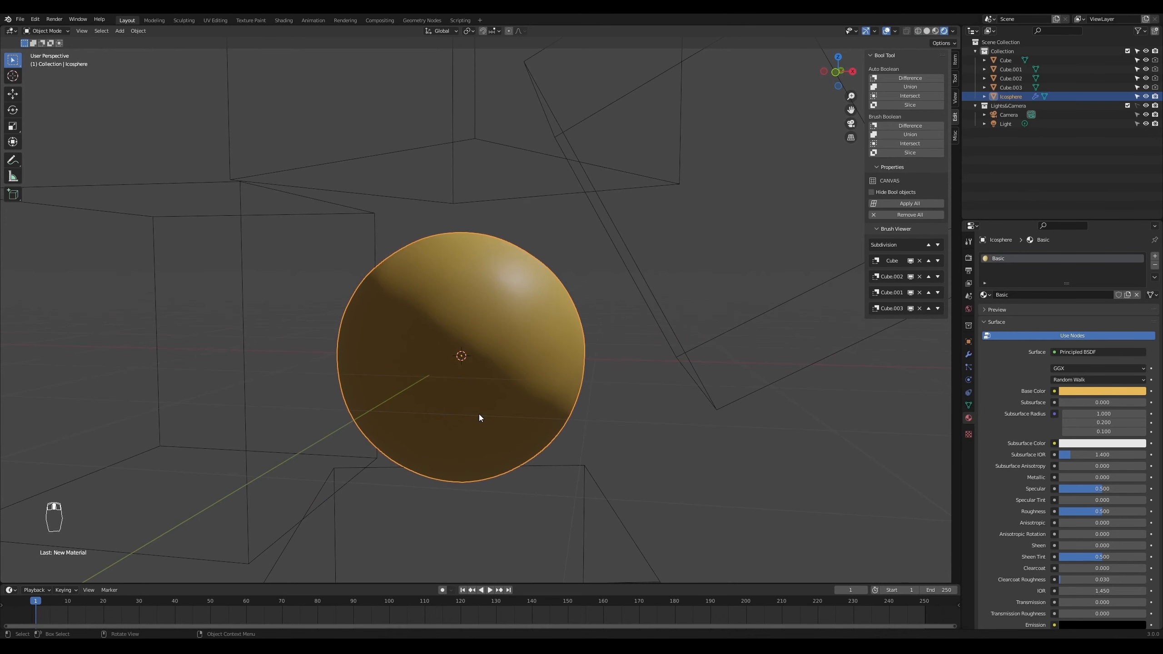
key(KP_0)
scroll(484, 339, up, 2)
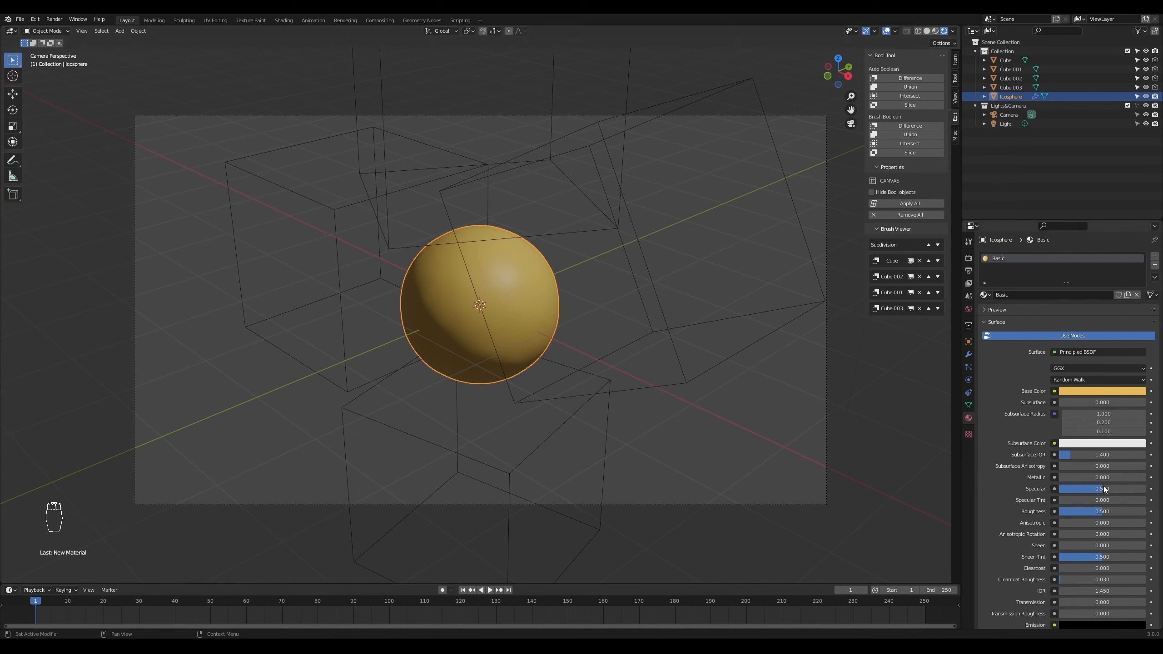
- Set the Basic material's specular to 1.000 and its roughness to 0.345
drag(1102, 488, 1085, 511)
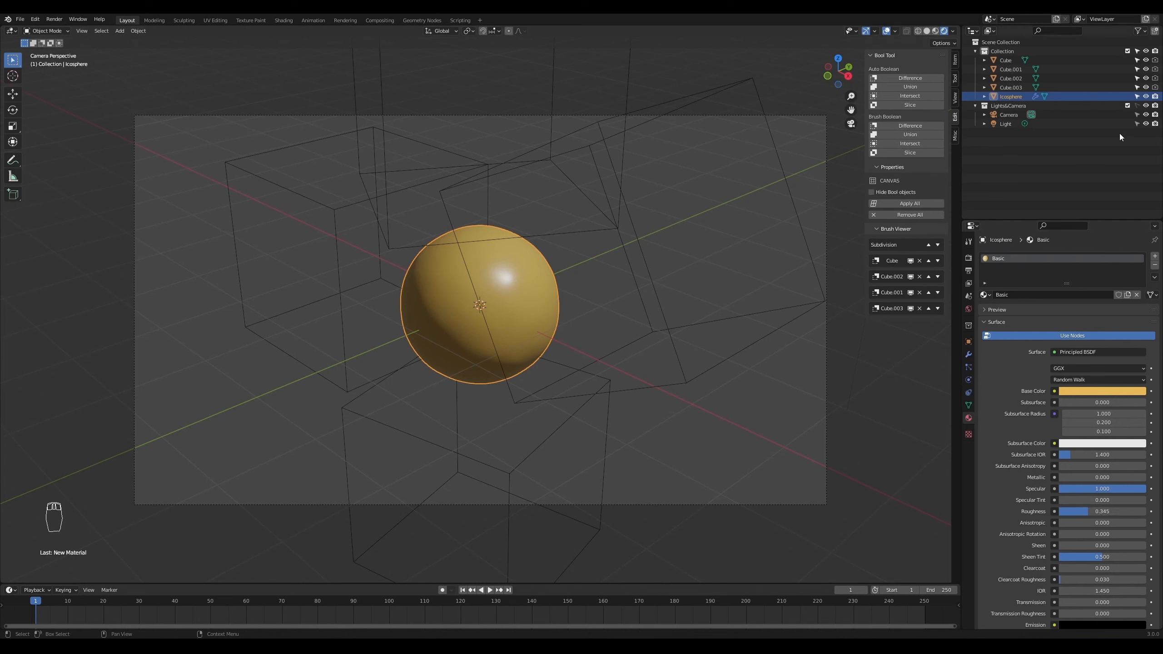
- Make the Lights&Camera collection selectable and move the light in front view about 1.8 m toward -X and 0.55 m up
click(1138, 106)
key(KP_1)
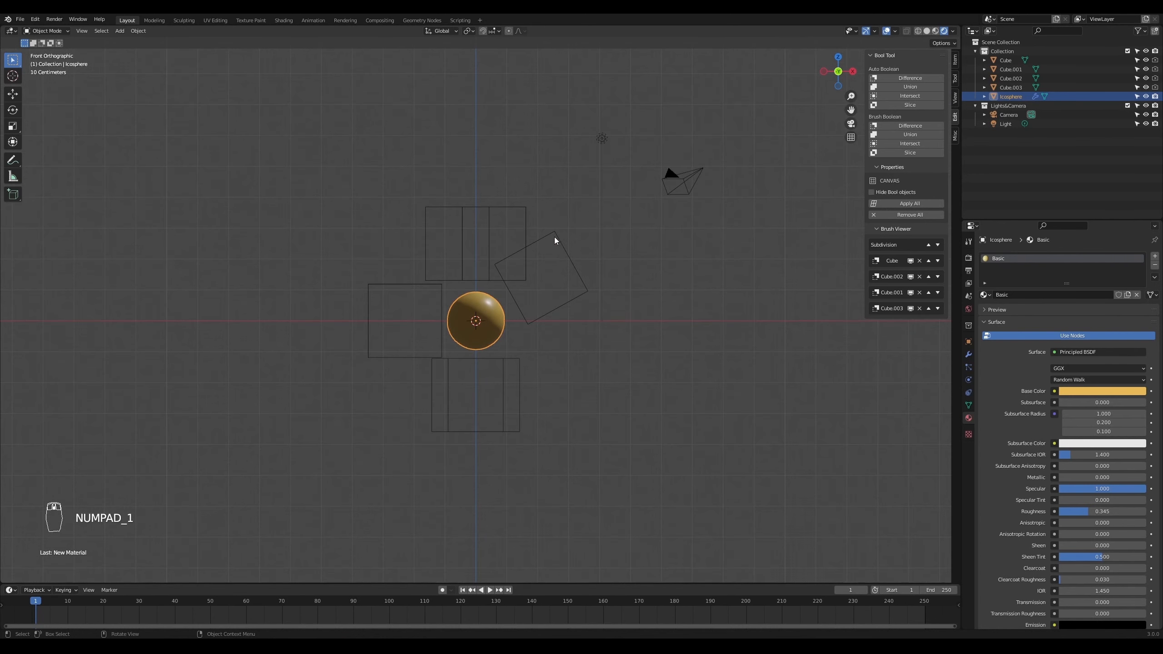
click(601, 138)
scroll(632, 137, up, 2)
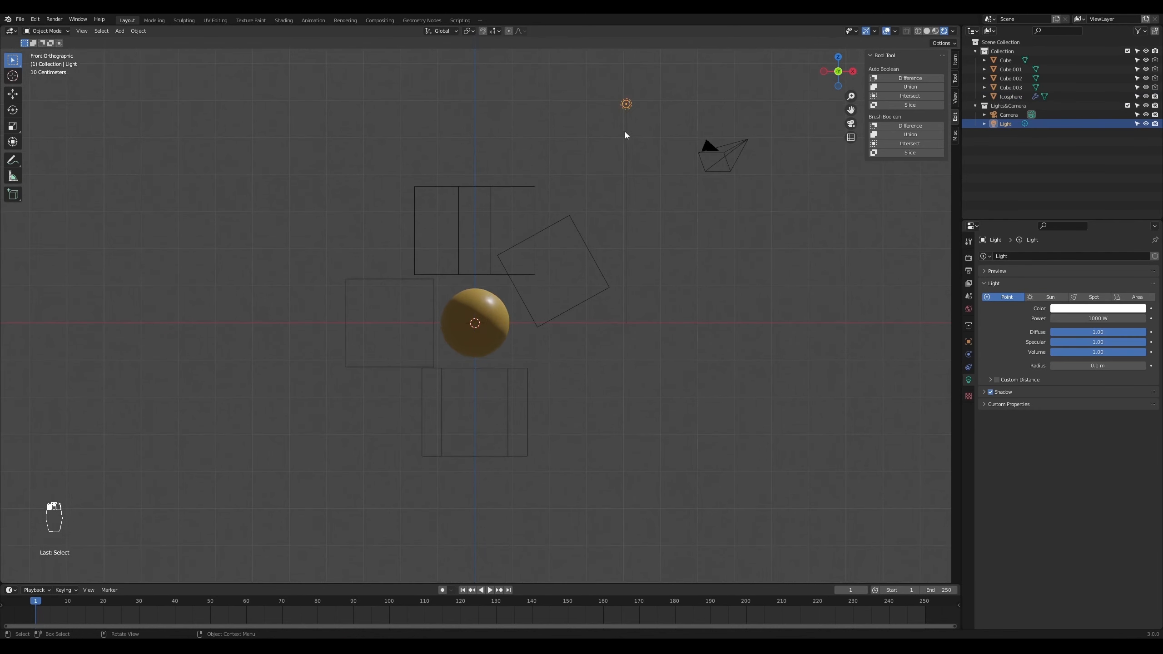
scroll(687, 119, down, 1)
key(g)
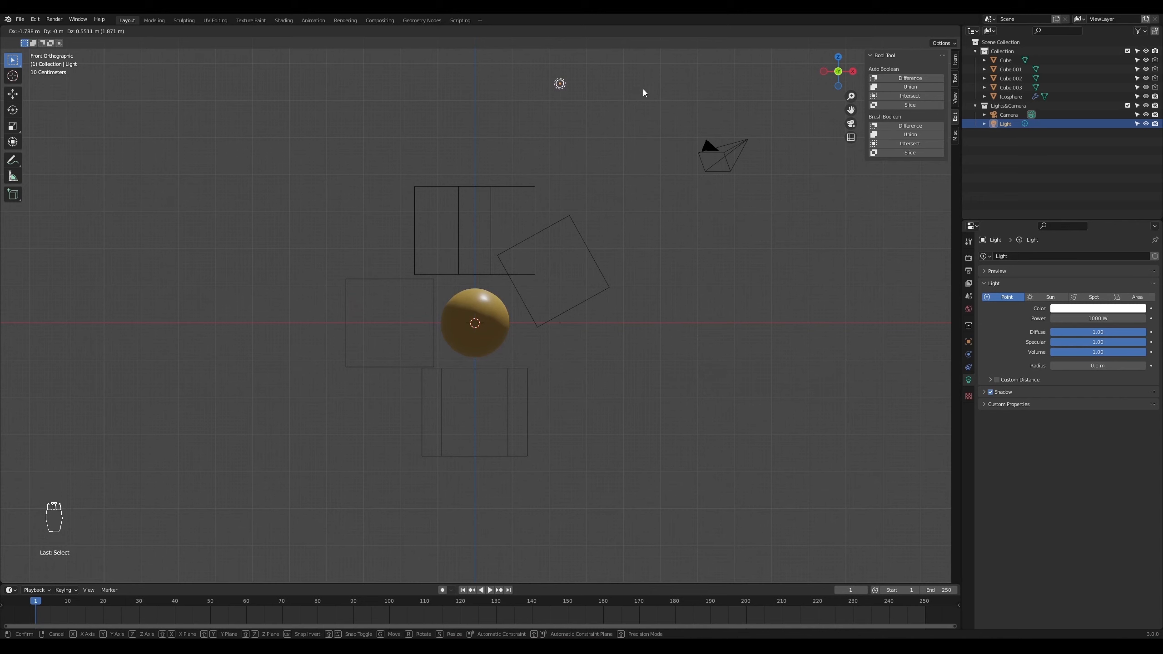
click(642, 89)
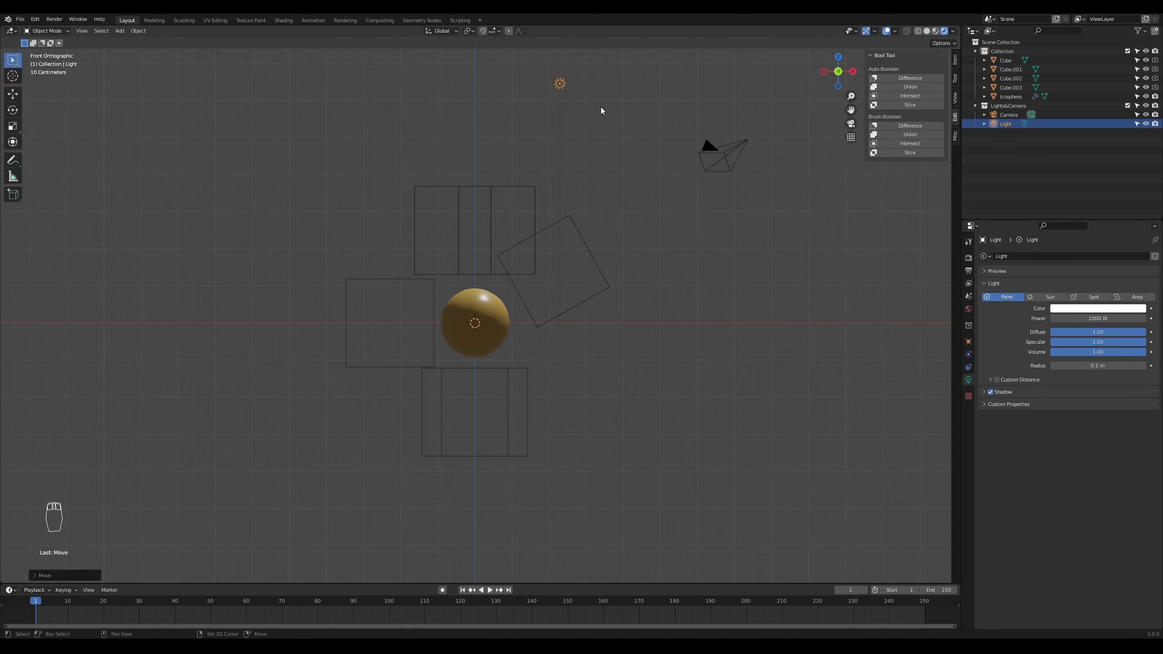
- Duplicate the light and place the copy below the sphere, offset about 5.25 m toward -X and 14.3 m down
key(shift+d)
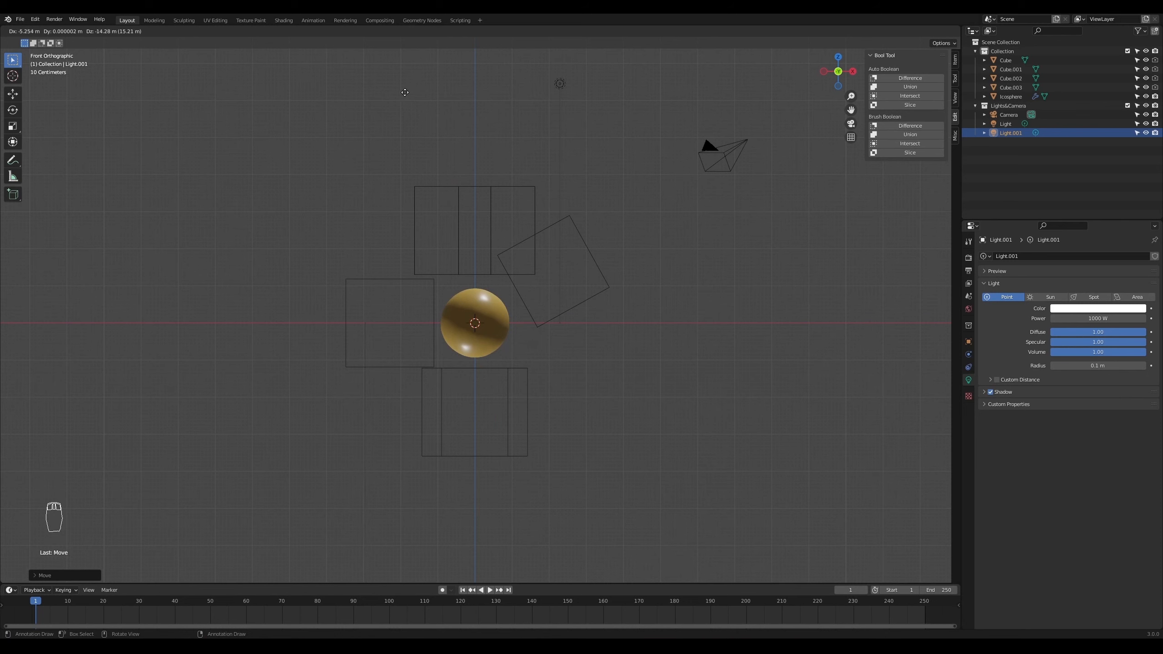
click(402, 92)
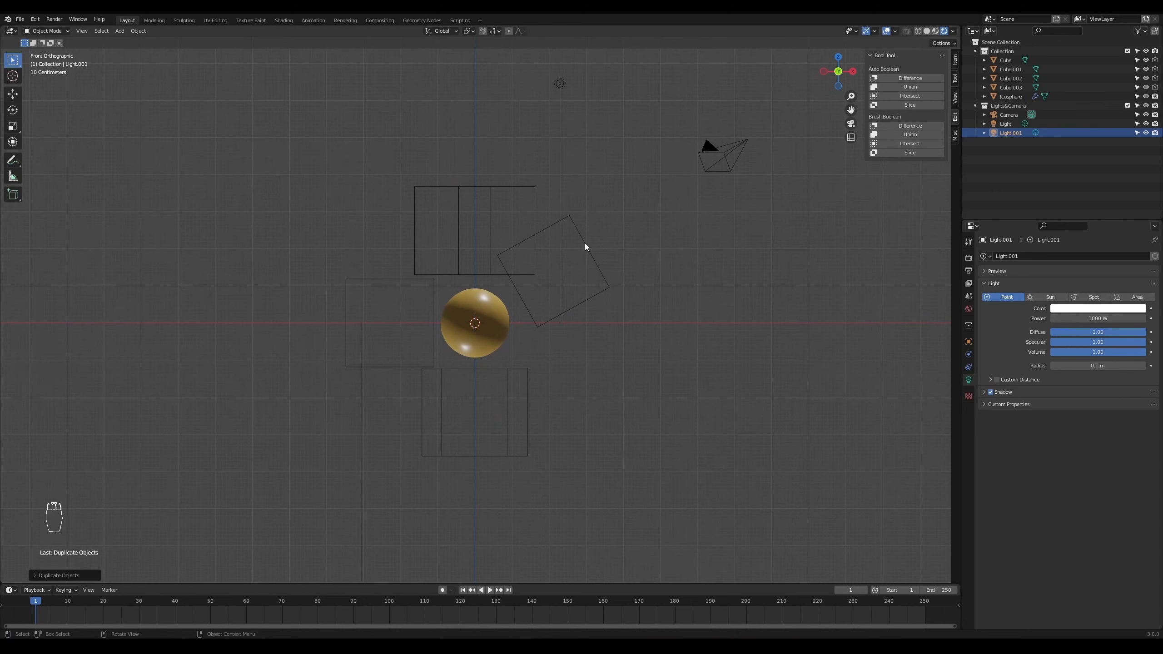
scroll(559, 359, up, 1)
scroll(562, 361, up, 5)
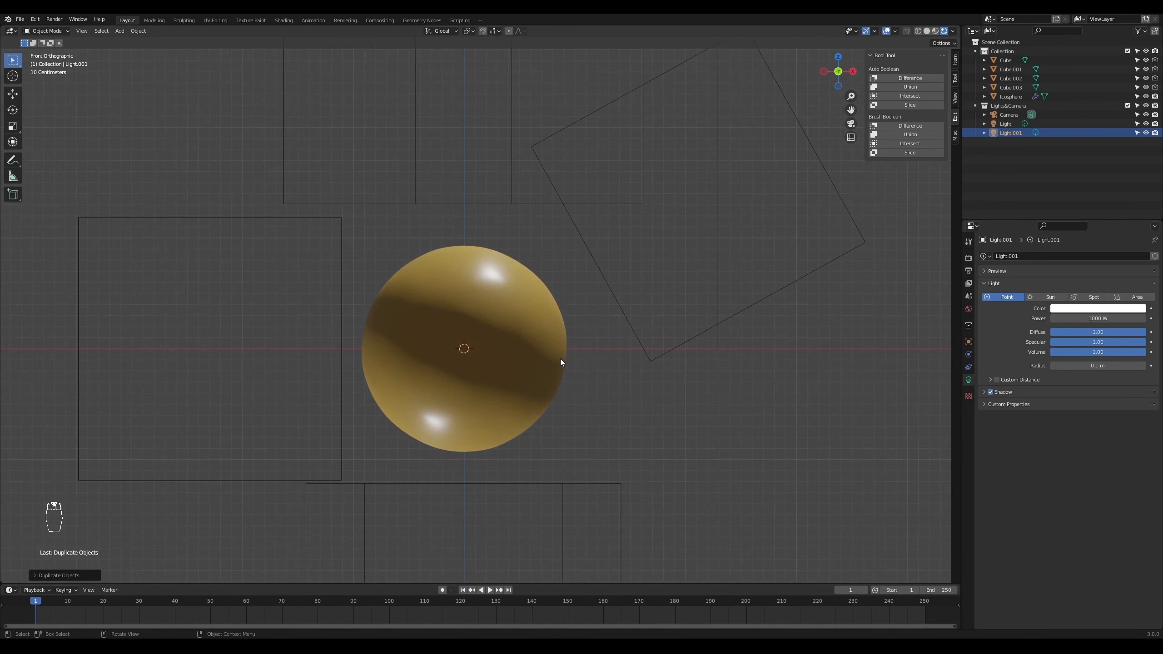
scroll(562, 361, down, 1)
key(KP_0)
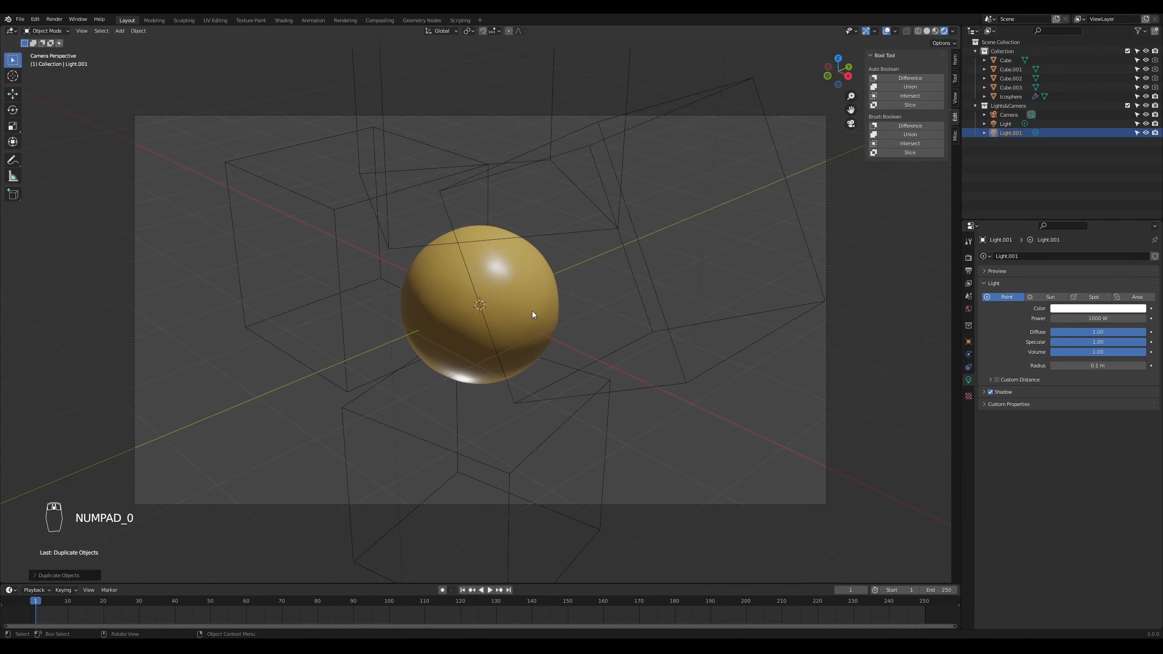
scroll(527, 304, up, 2)
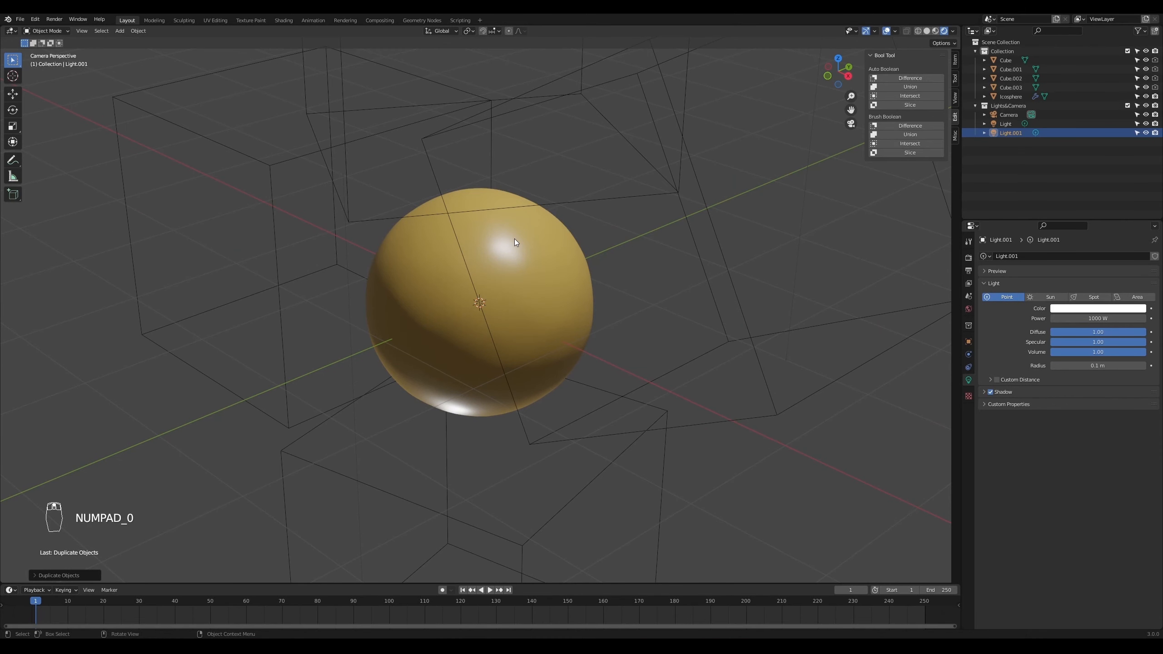
- Rename the duplicated light as Light_Bottom
double_click(1009, 131)
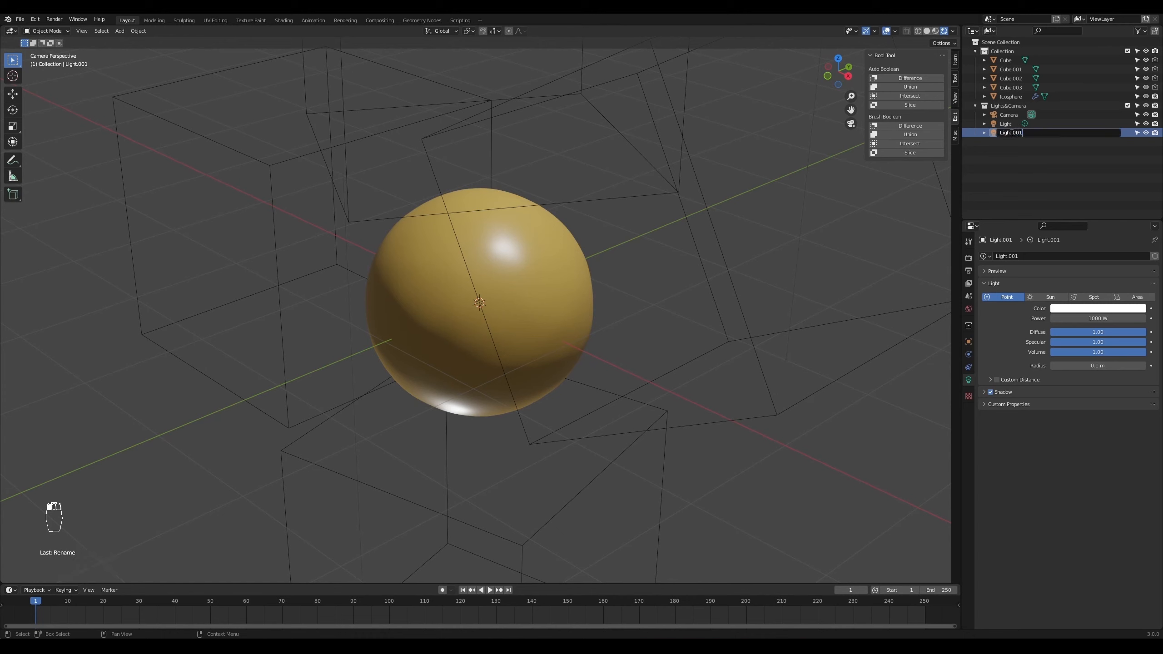
drag(1011, 133, 1093, 130)
key(BackSpace)
text(_Bottom)
key(Return)
- Rename the original light as Light_Top
double_click(1008, 123)
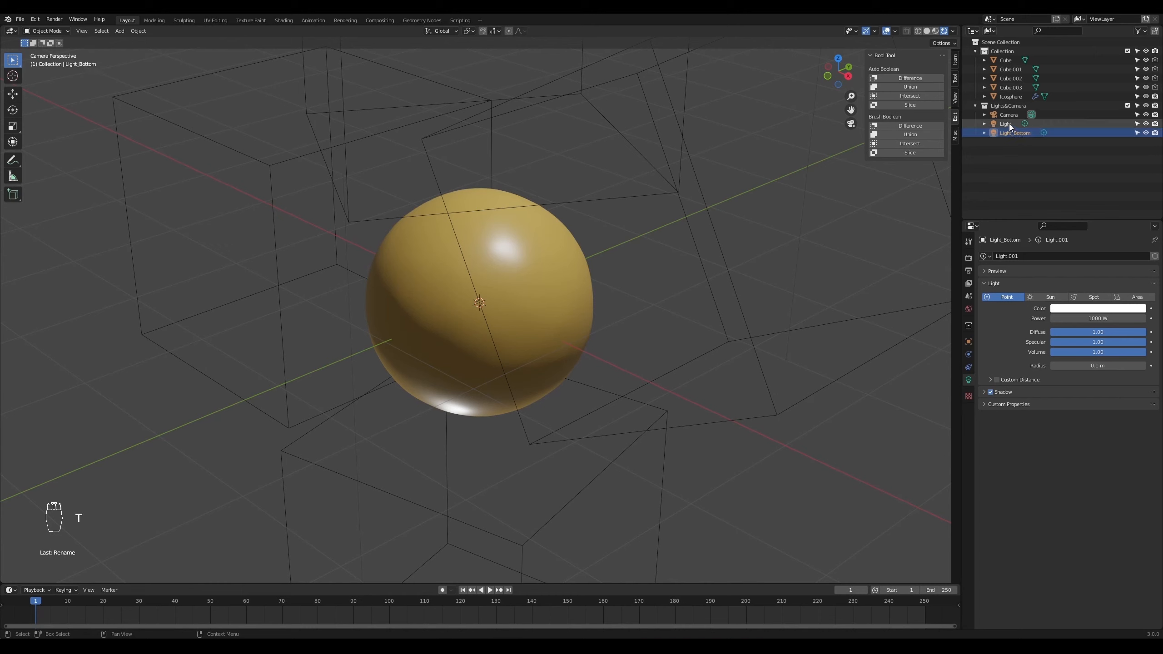
click(1015, 125)
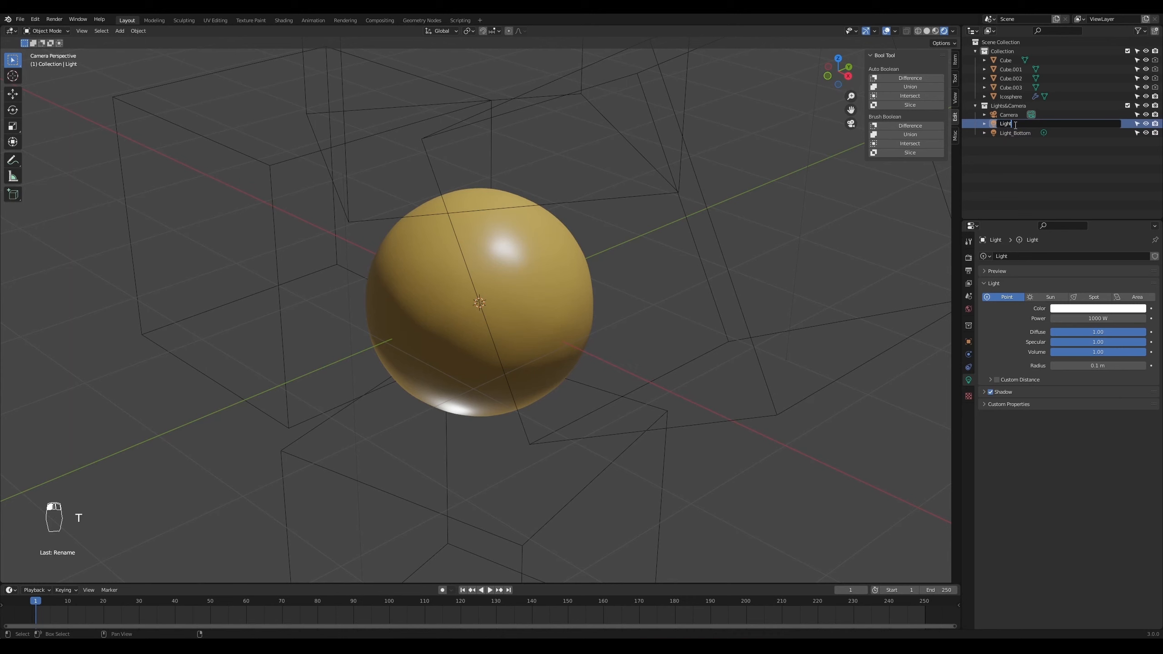
text(_Top)
key(Return)
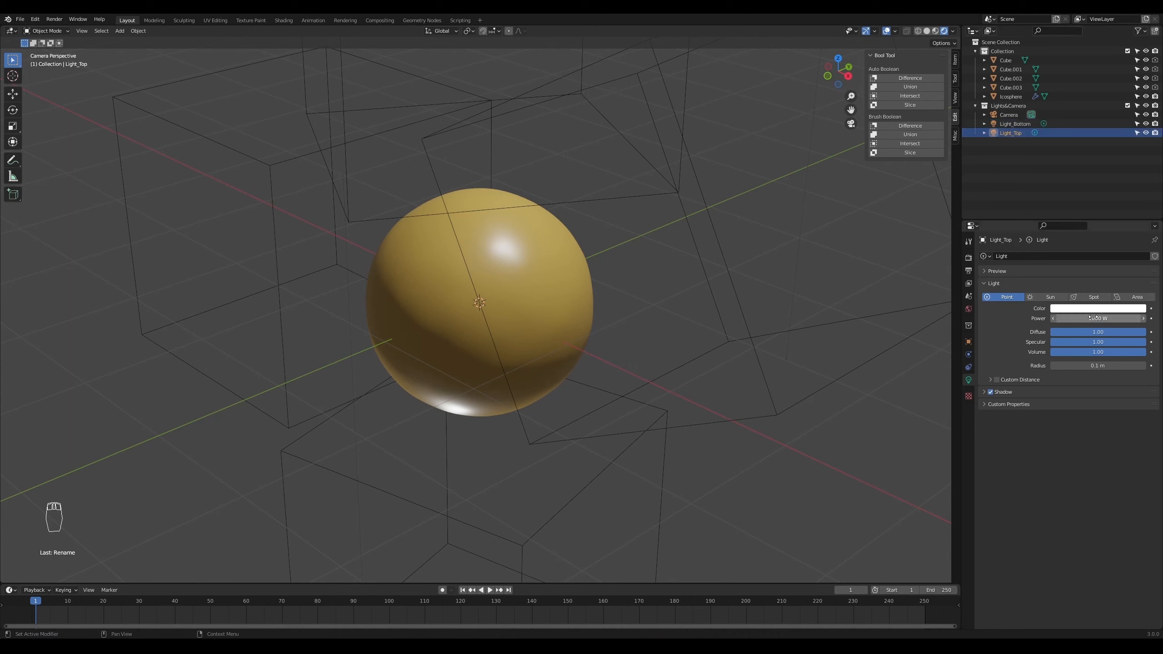
- Set the power of Light_Bottom to 500 W
click(1017, 124)
click(1108, 319)
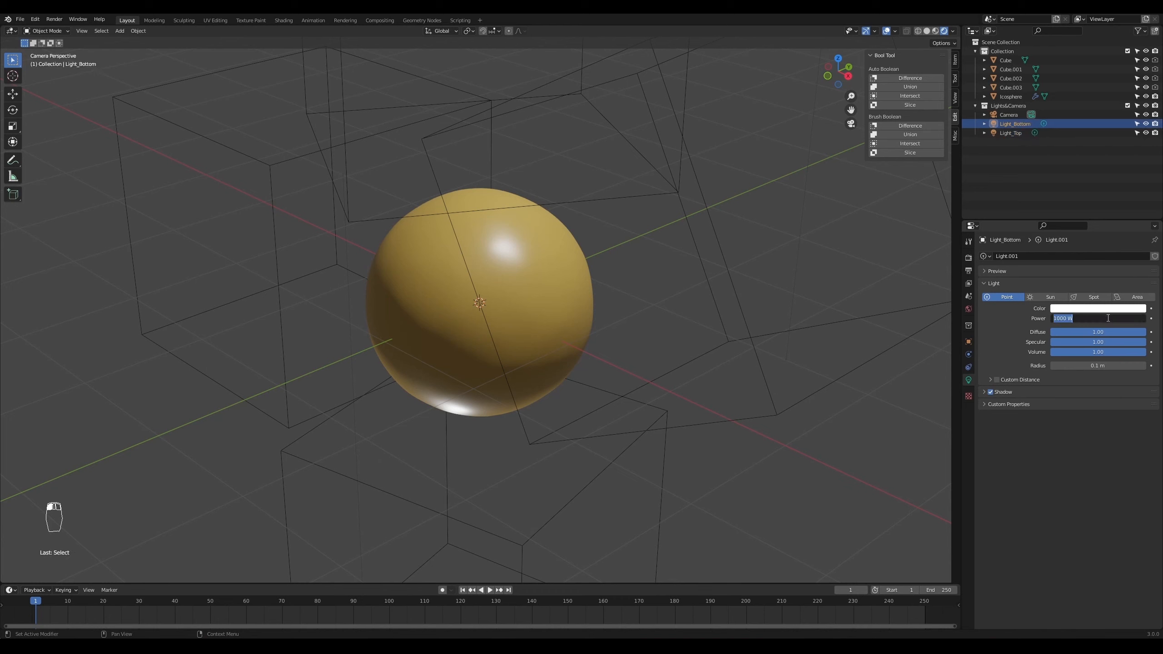
text(500)
key(Return)
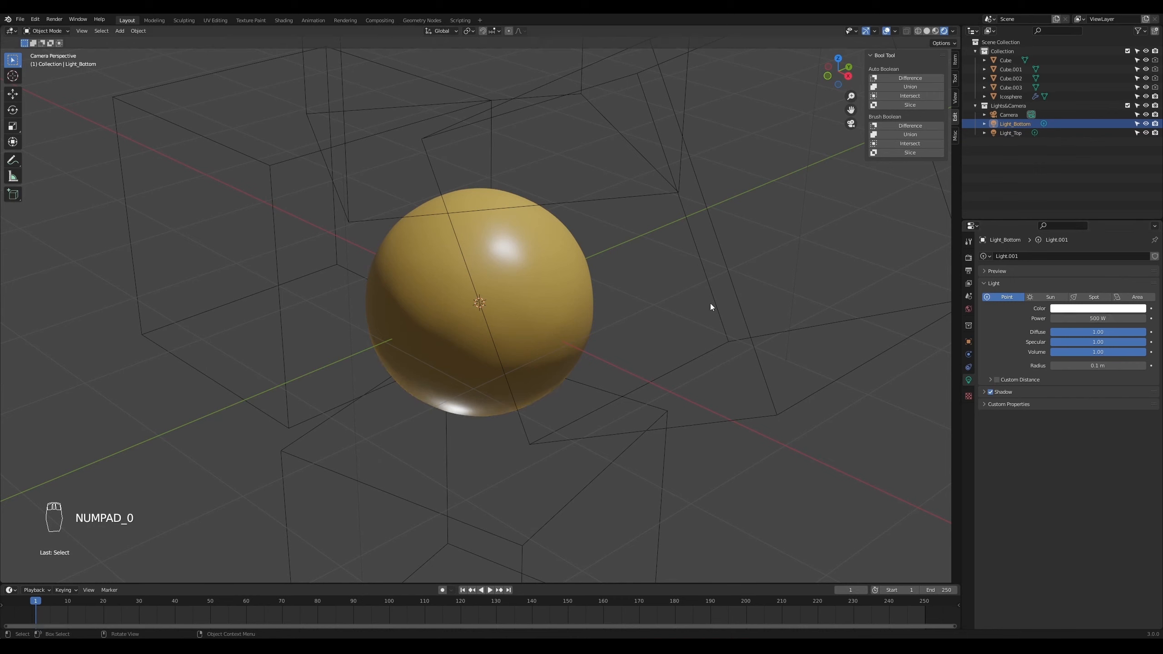
- Set the power of Light_Top to 800 W
click(1011, 134)
click(1101, 318)
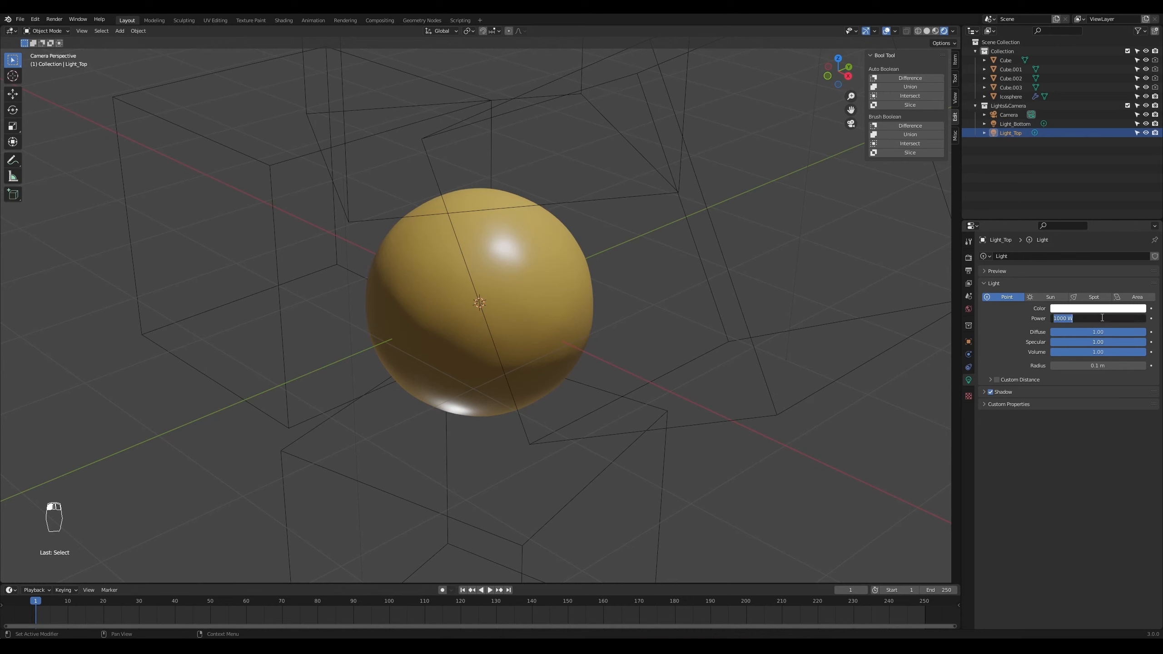
text(800)
key(Return)
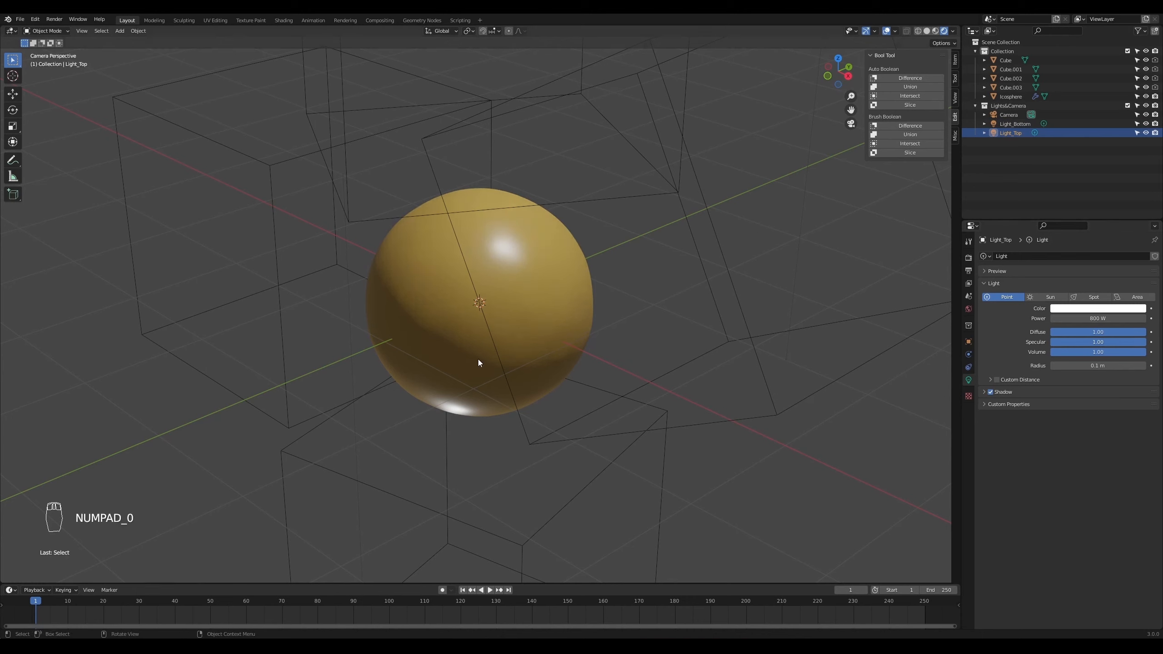
scroll(478, 360, down, 2)
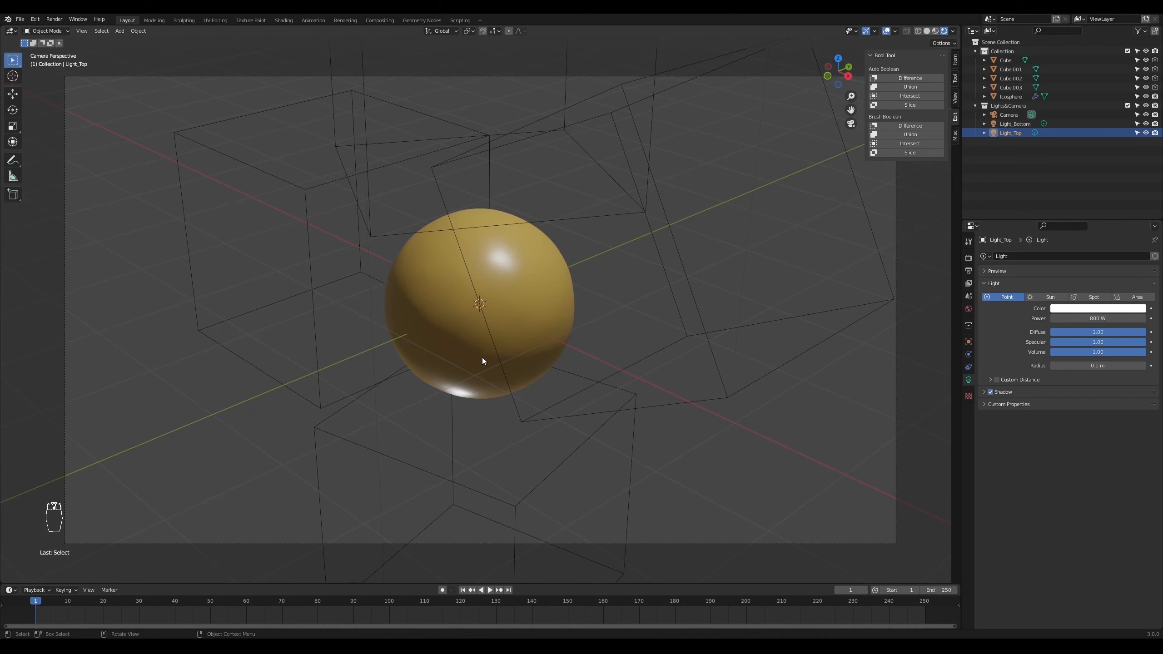
scroll(482, 360, up, 1)
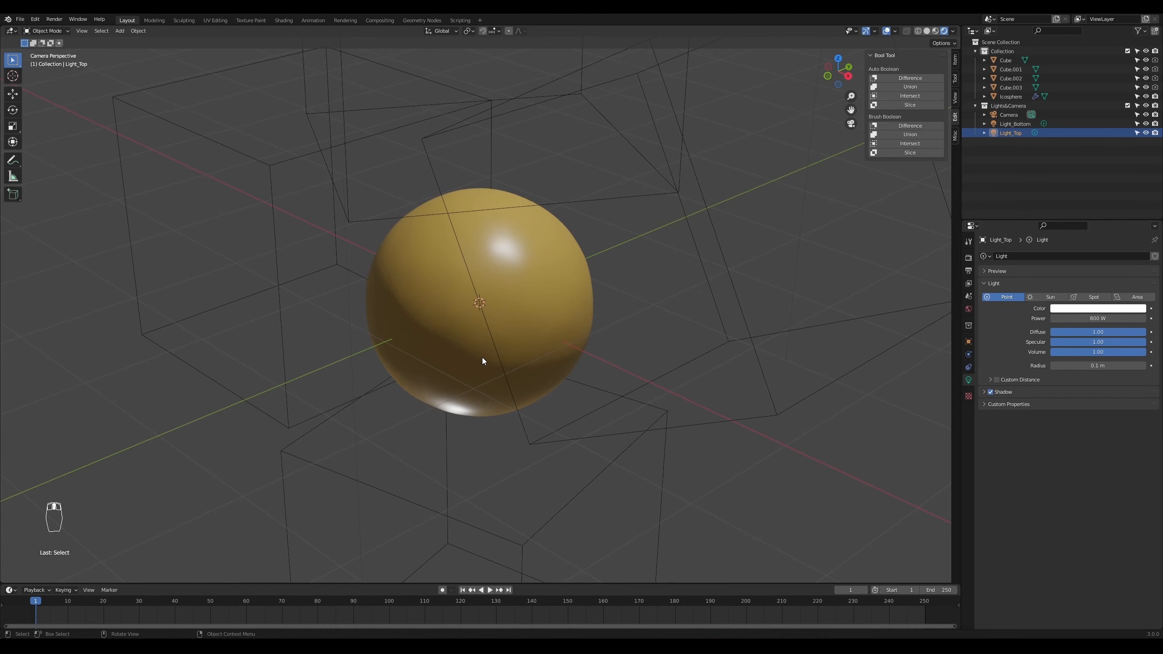
- Move Light_Bottom in top view to the -X, -Y side of the sphere, clear of the cutter cubes
click(1010, 122)
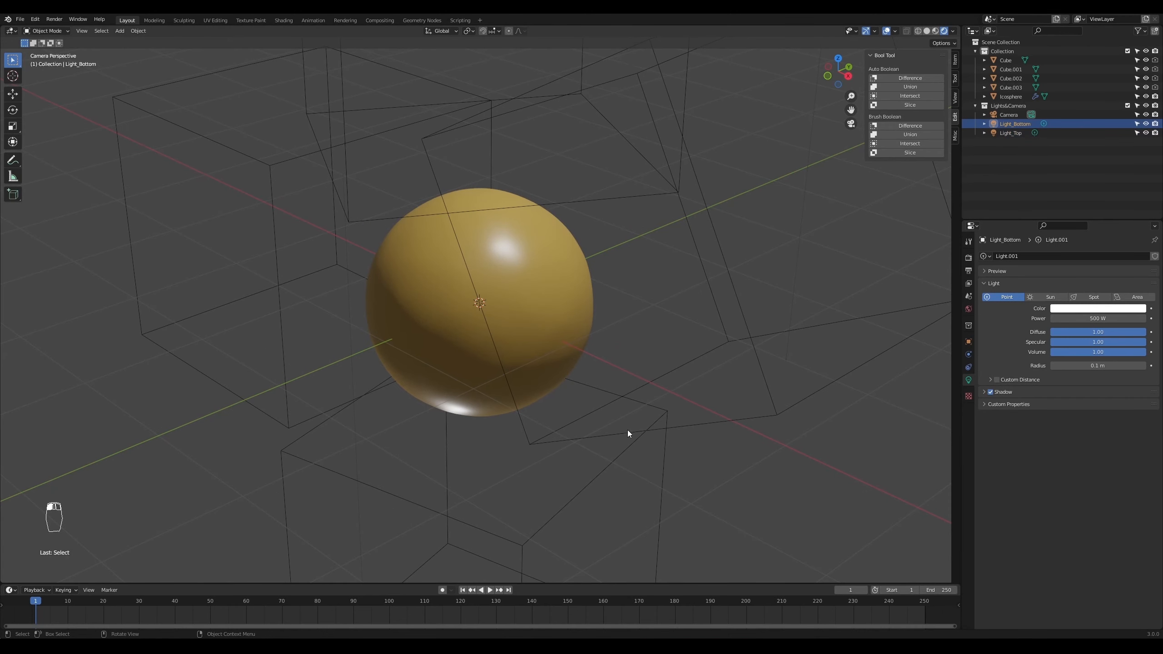
middle_drag(639, 469, 625, 493)
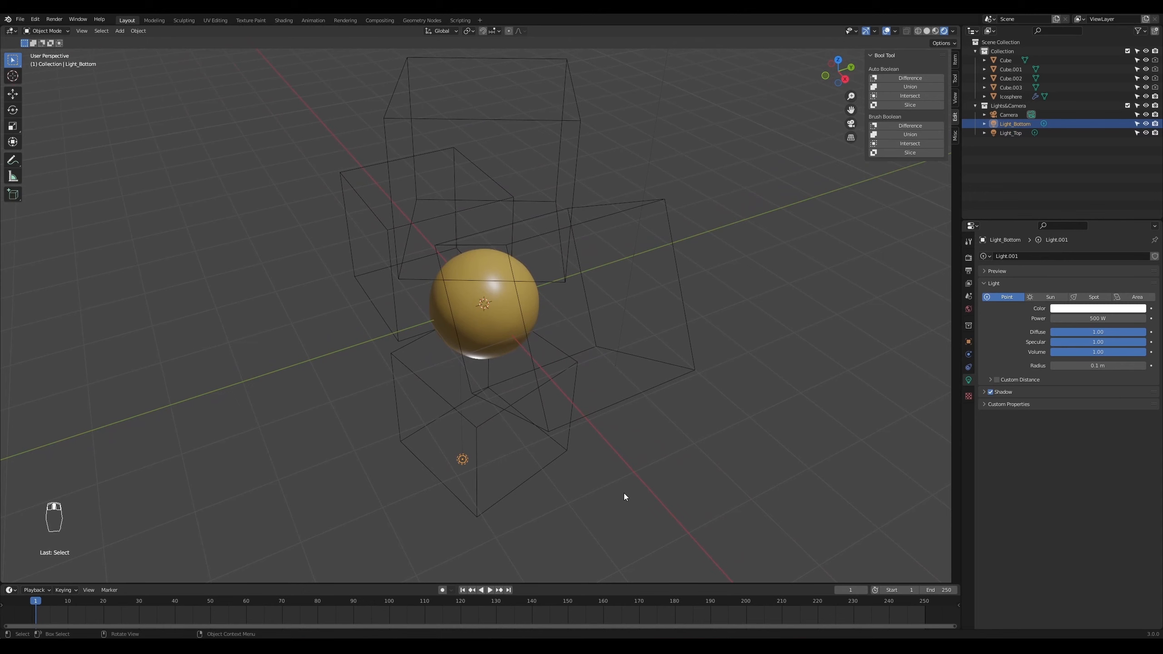
key(KP_7)
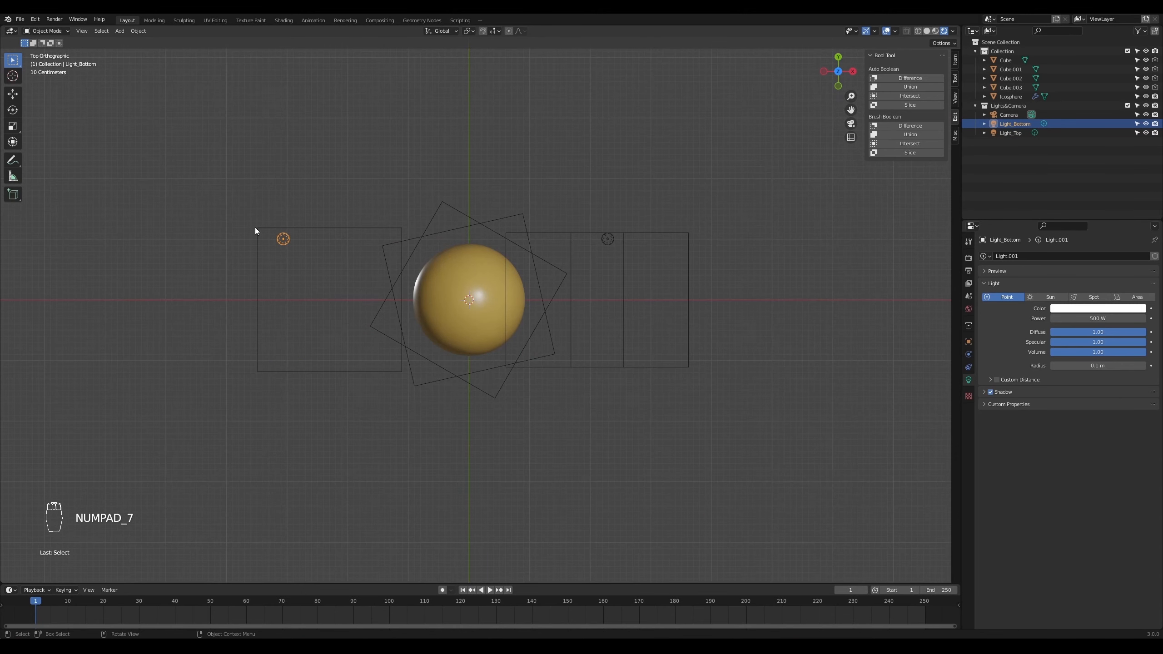
key(g)
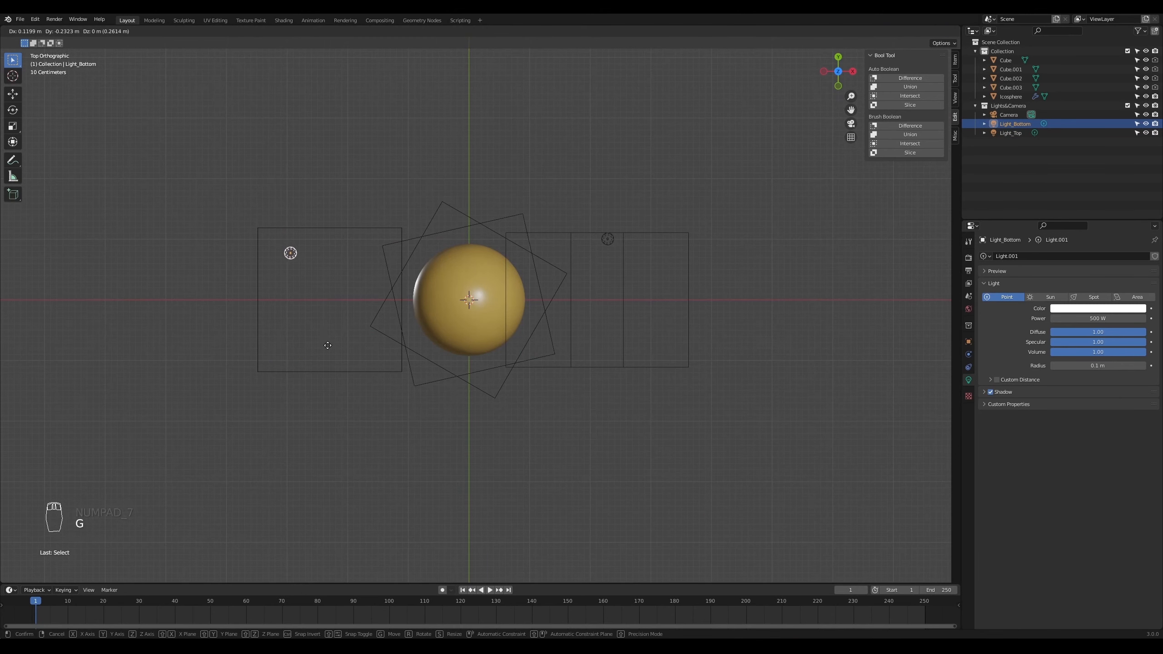
click(377, 497)
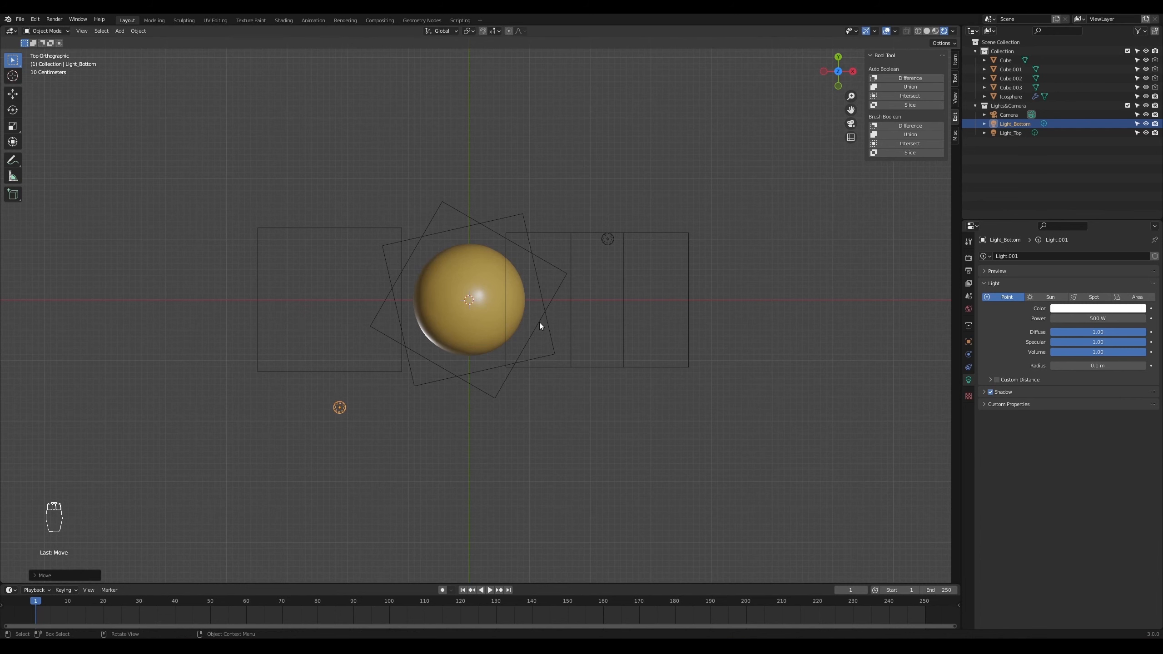
- From the camera view, shift Light_Bottom toward -X and then toward +Y to reposition the sphere's lower highlight
key(KP_0)
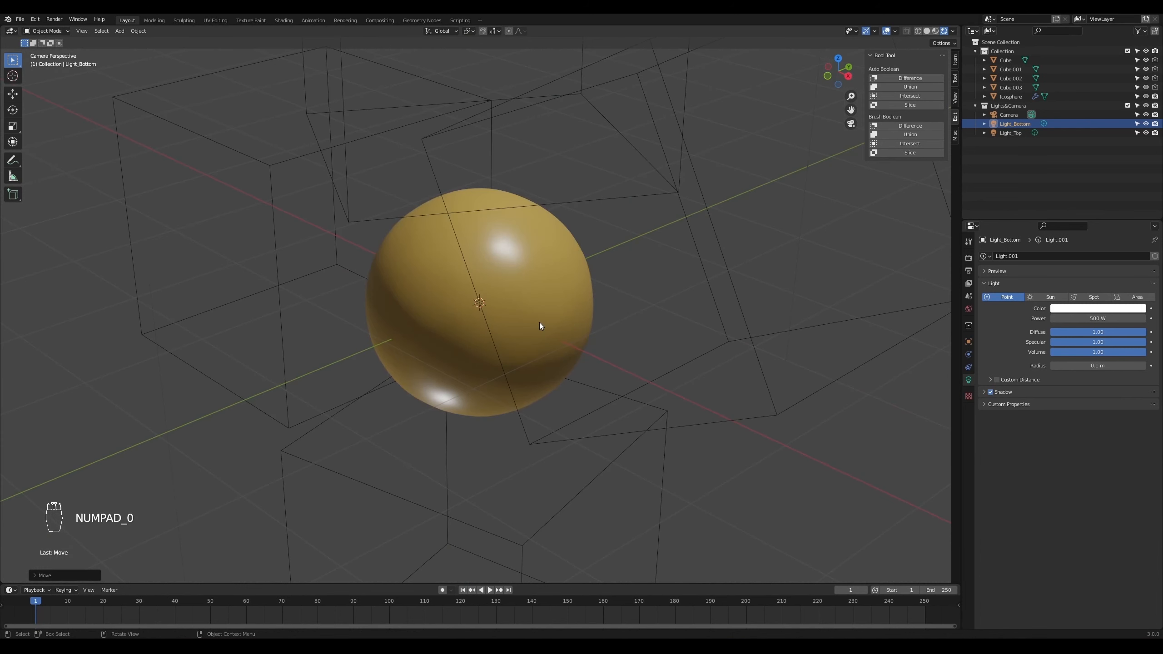
key(g)
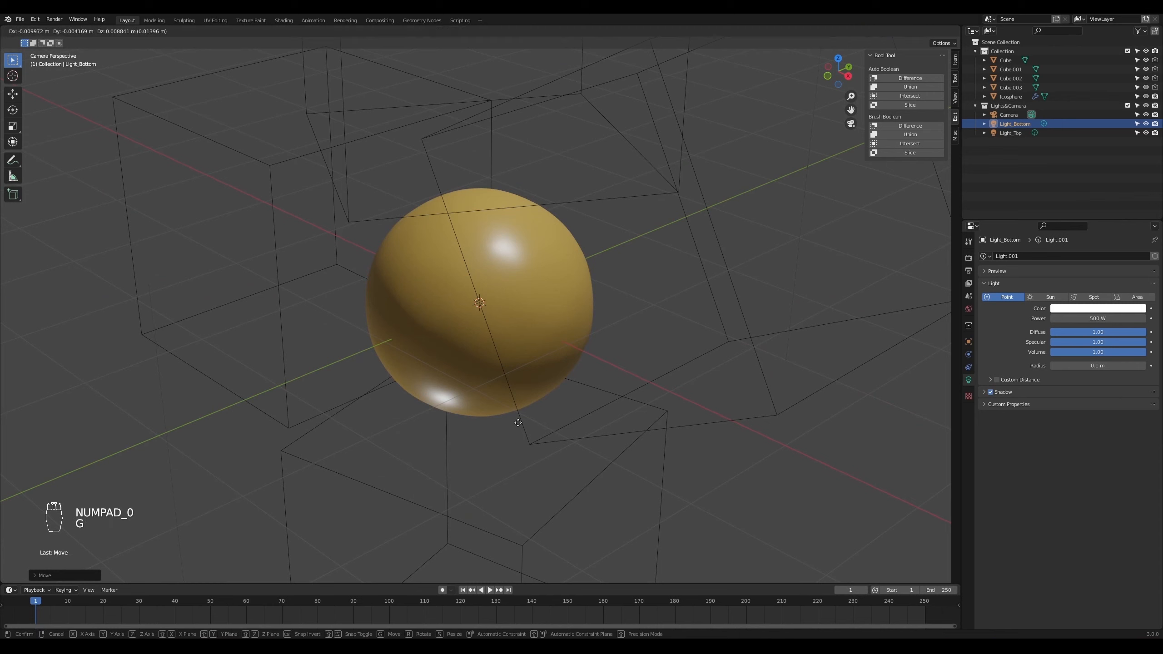
key(x)
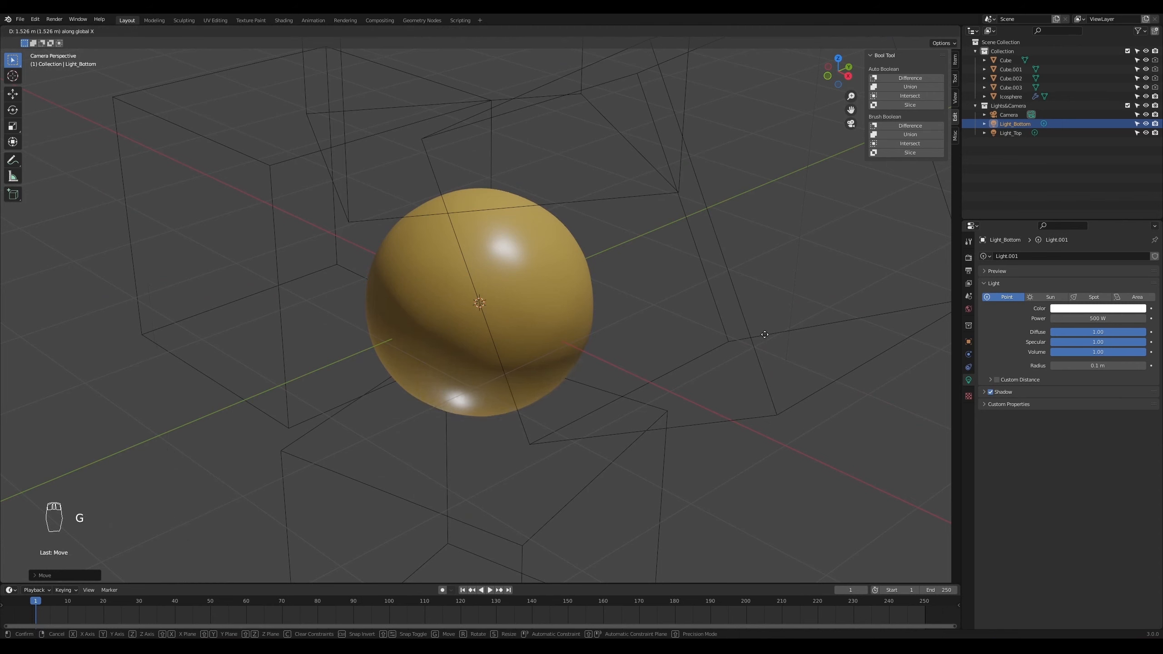
click(327, 385)
key(g)
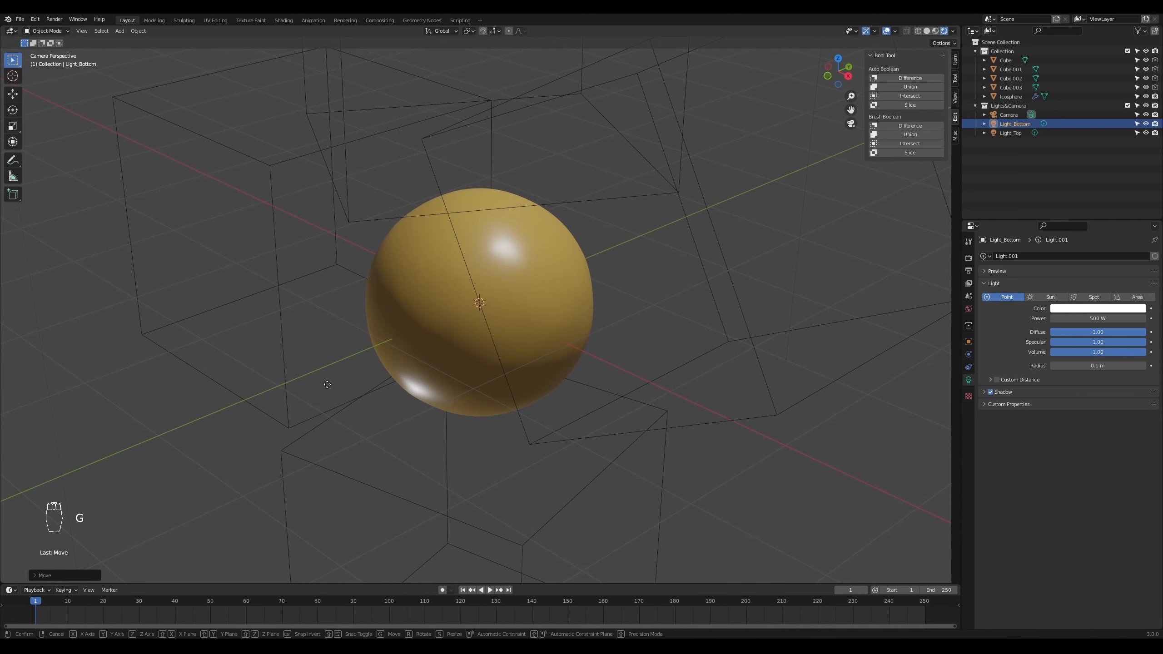
key(y)
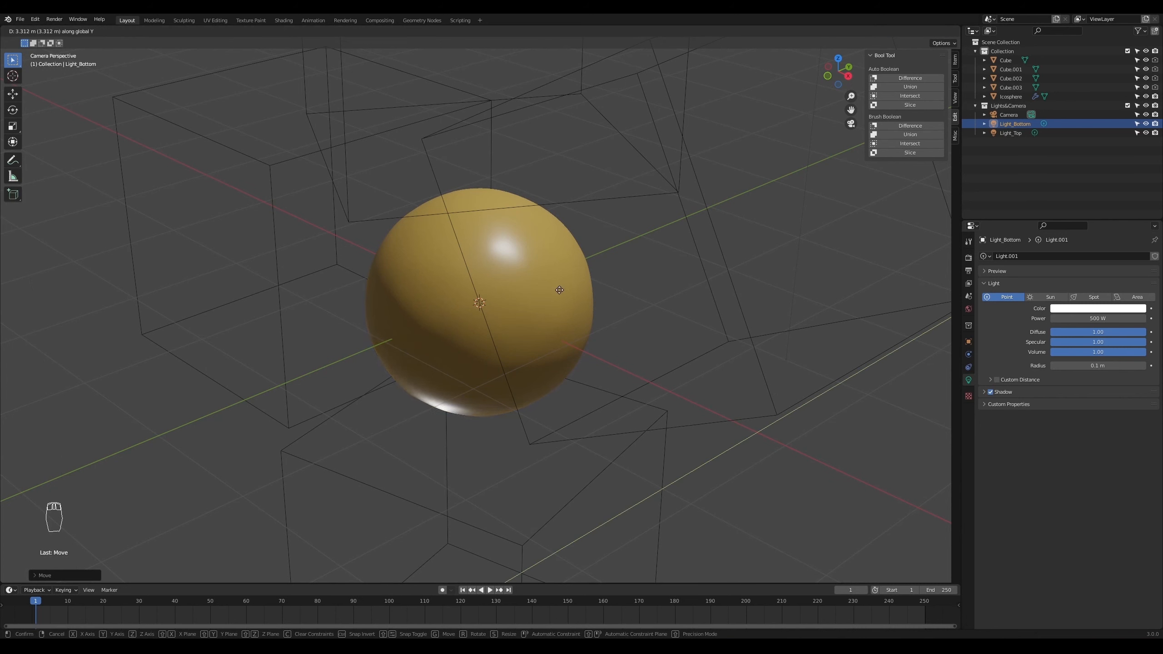
click(637, 292)
- Lower Light_Bottom along Z and shift it toward -X so its highlight falls on the sphere's lower edge
key(g)
key(z)
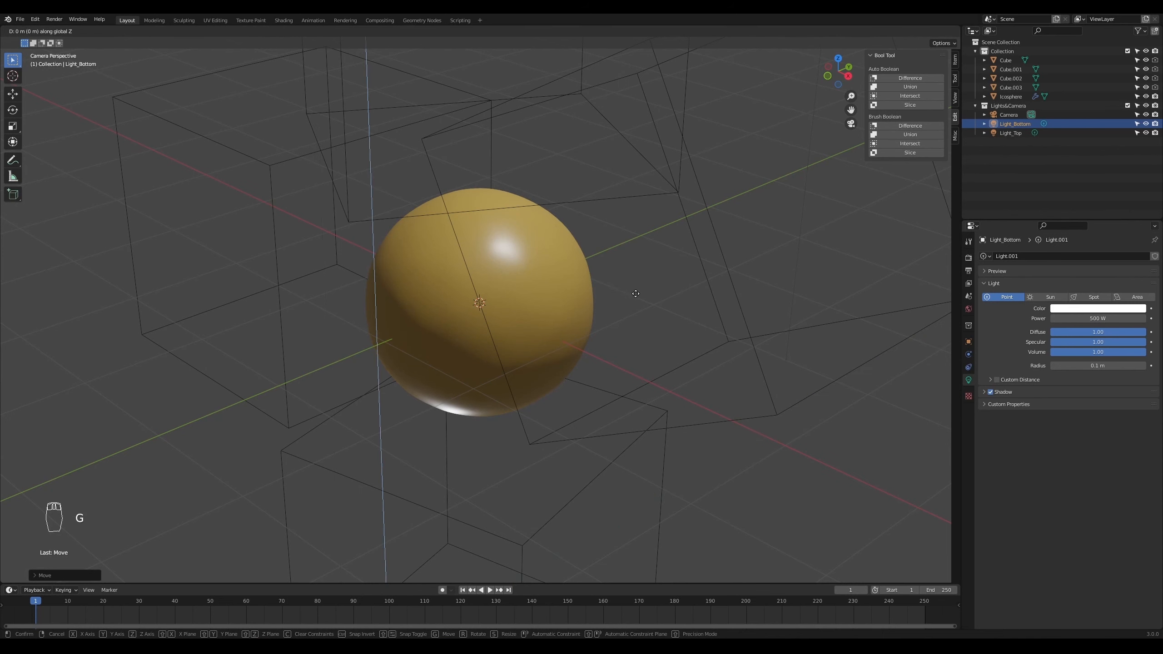
click(618, 506)
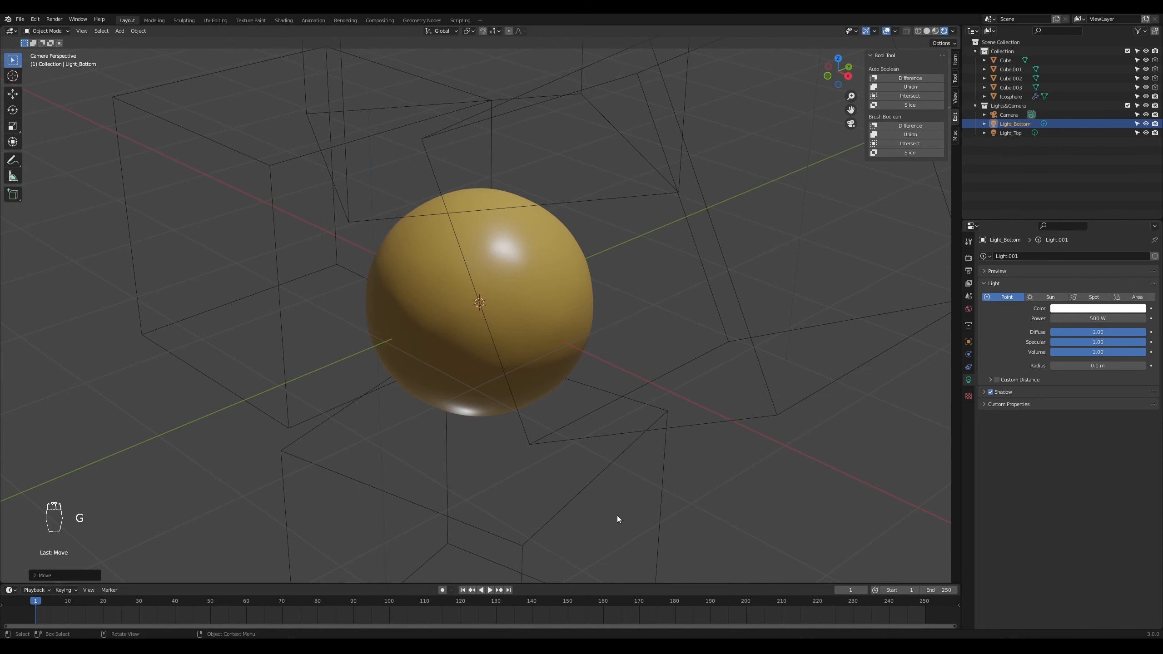
key(g)
key(x)
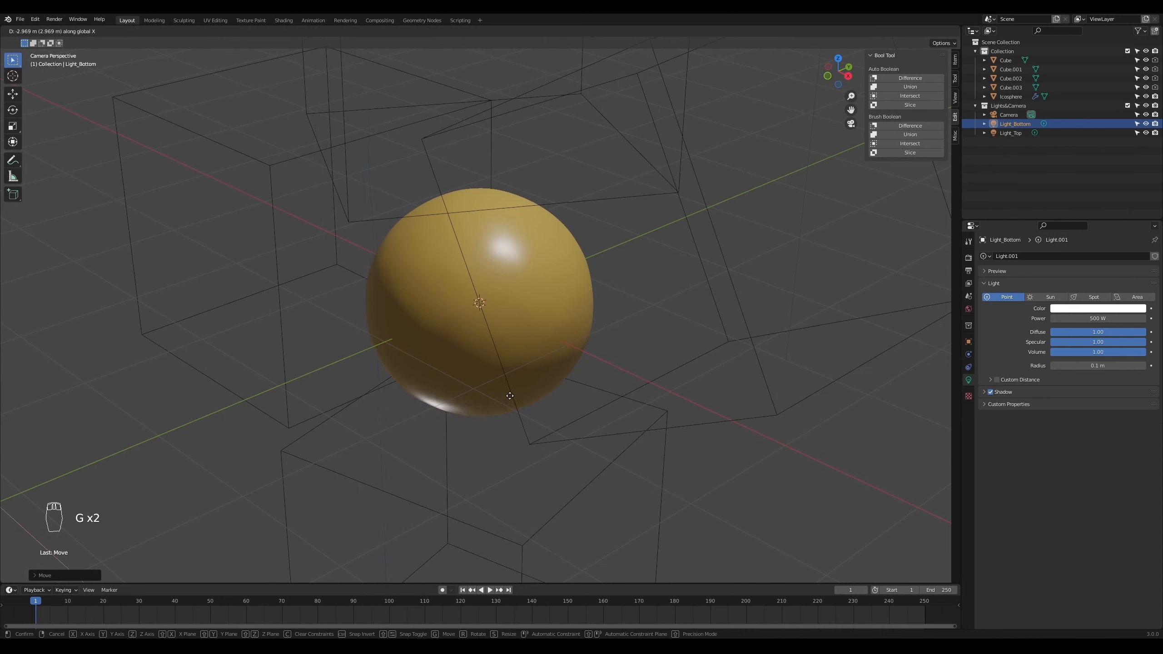
click(522, 405)
scroll(420, 308, down, 3)
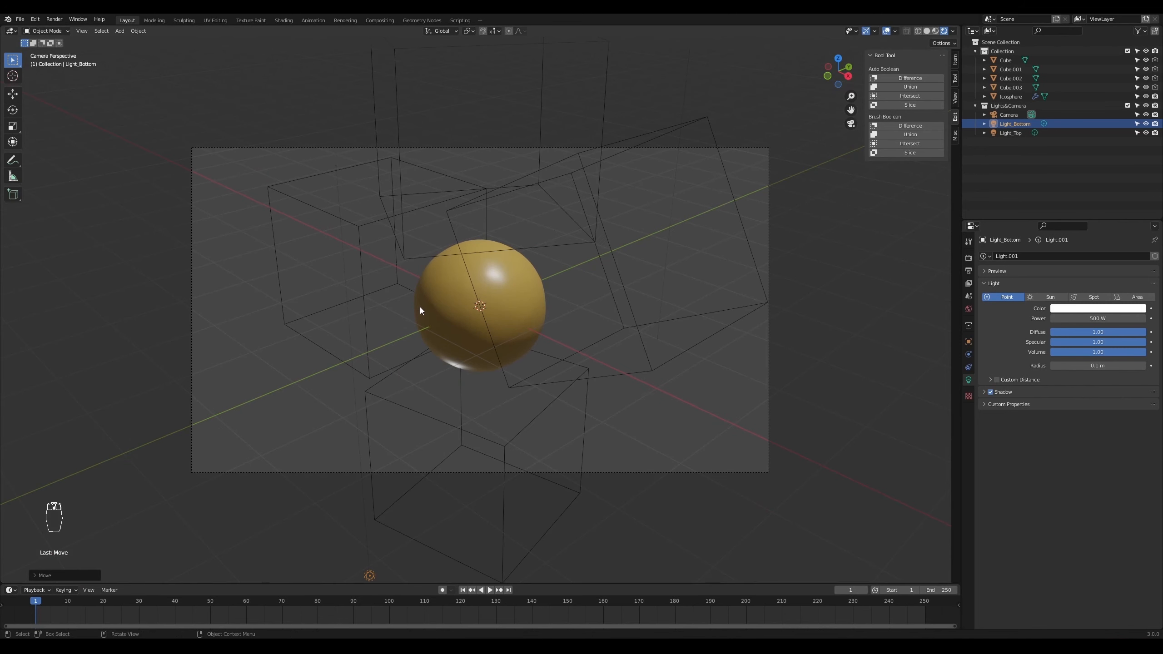
scroll(421, 308, up, 2)
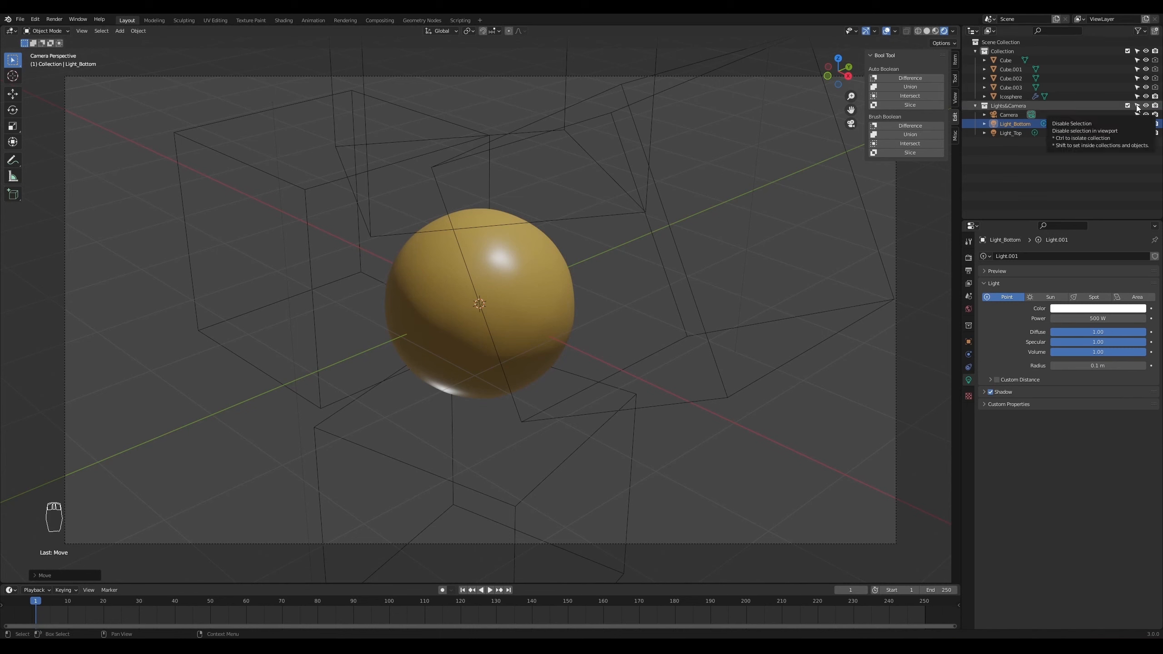
- Change Light_Bottom's color to a warm pale yellow
click(1093, 309)
mouse_move(1095, 219)
mouse_down()
mouse_move(1080, 214)
mouse_move(1105, 241)
mouse_move(1096, 224)
mouse_move(1087, 233)
mouse_up()
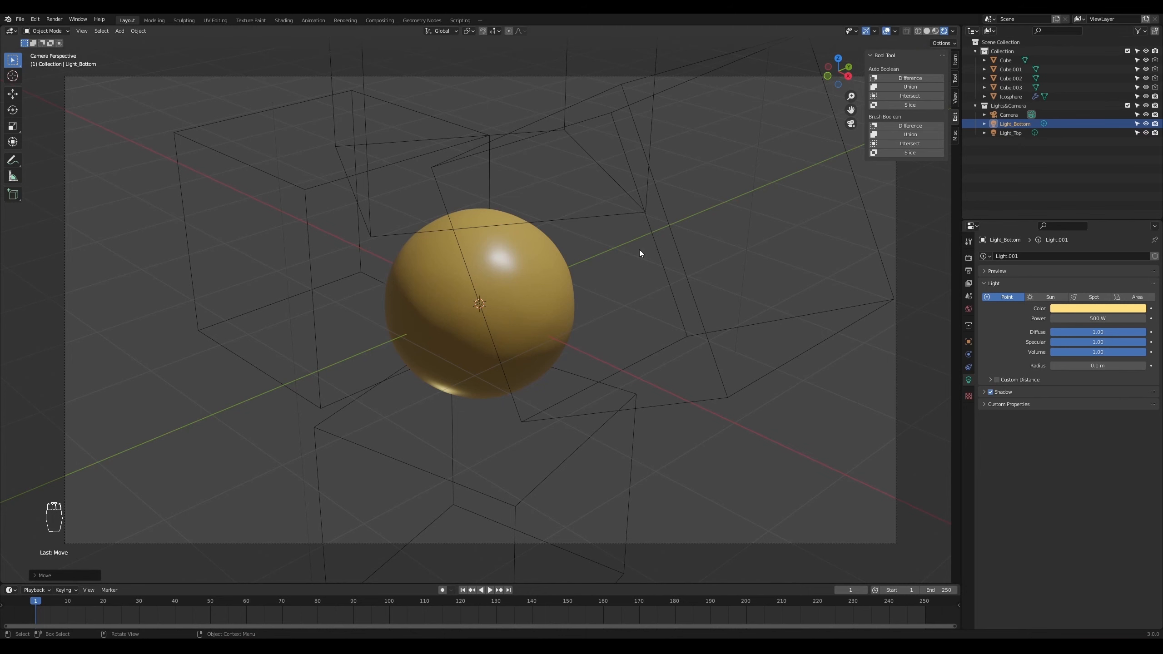
- Show the sphere and cutter cubes from the front in solid shading
key(KP_1)
scroll(605, 275, down, 6)
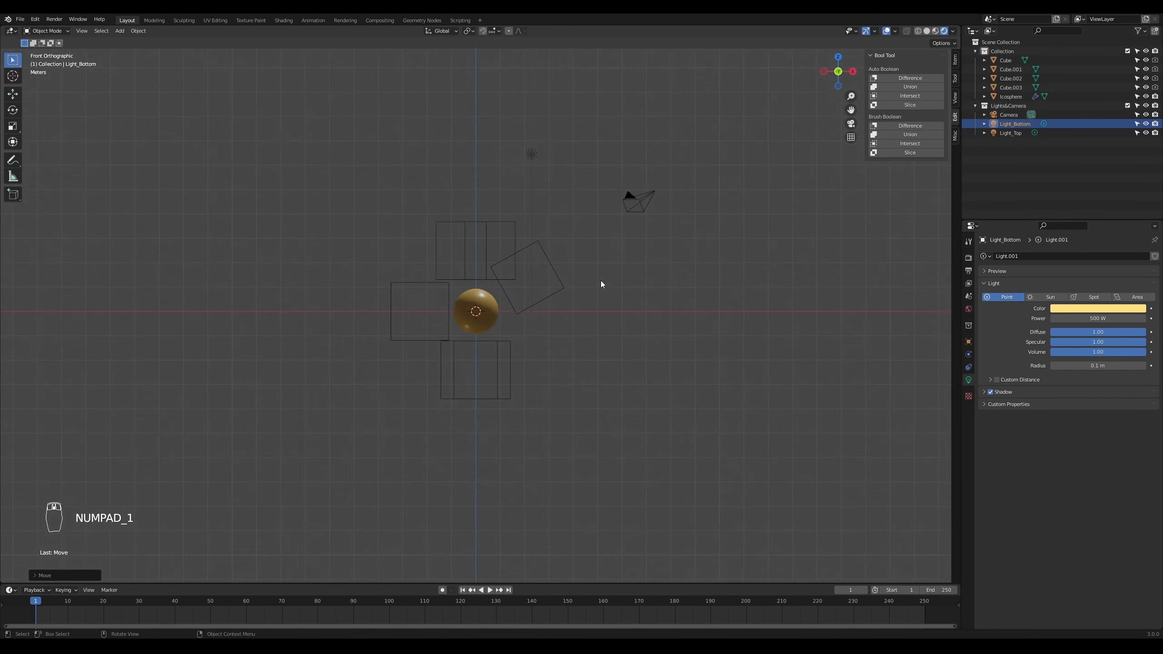
scroll(515, 351, up, 4)
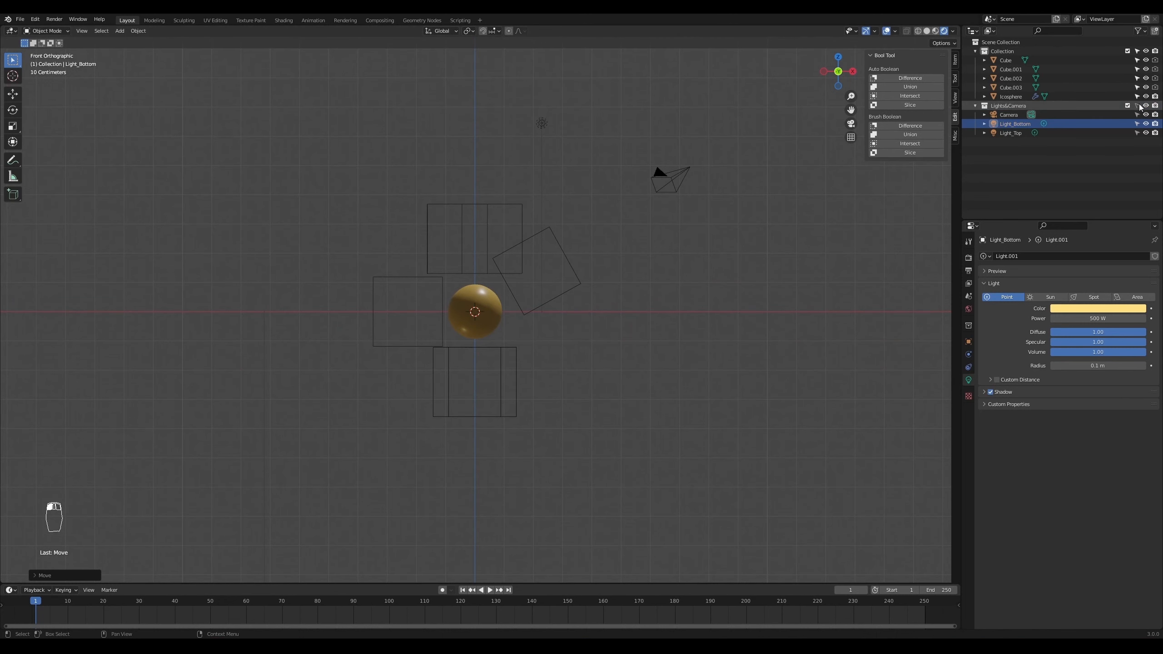
scroll(406, 337, up, 1)
scroll(408, 338, up, 2)
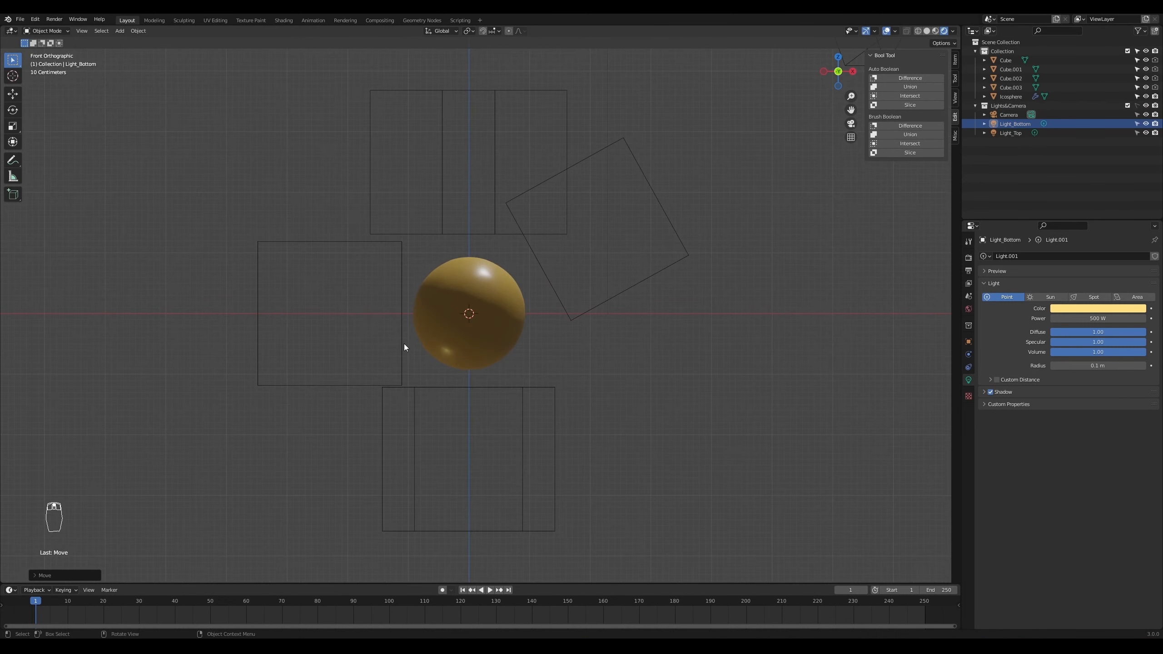
scroll(401, 341, up, 1)
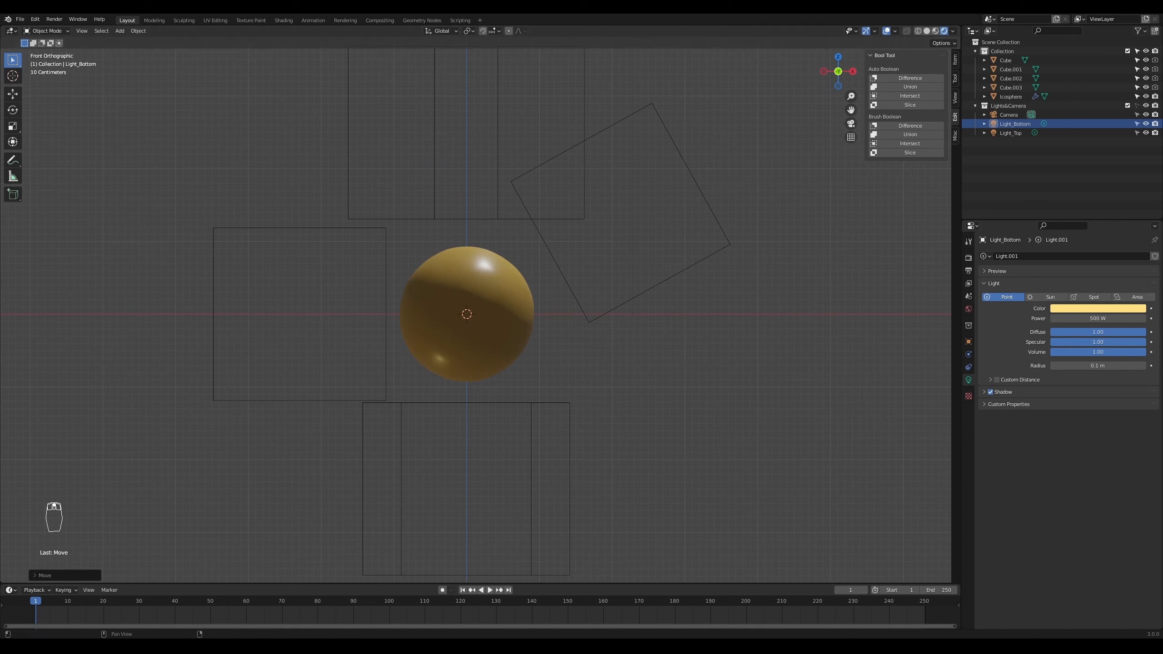
click(926, 31)
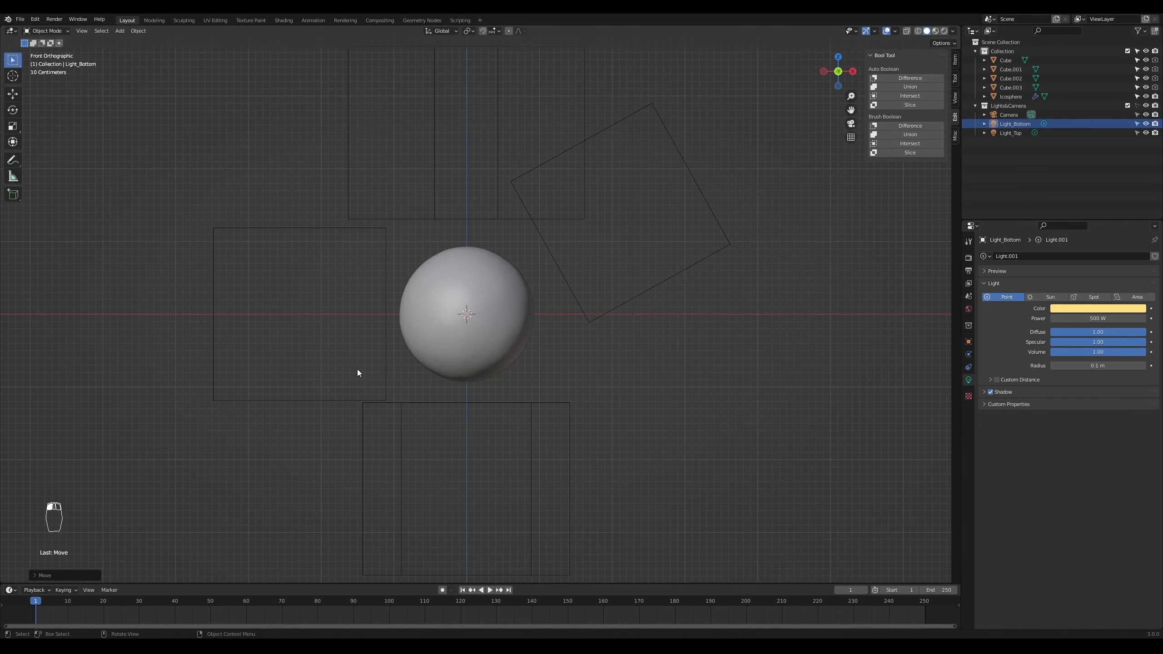
click(387, 352)
key(g)
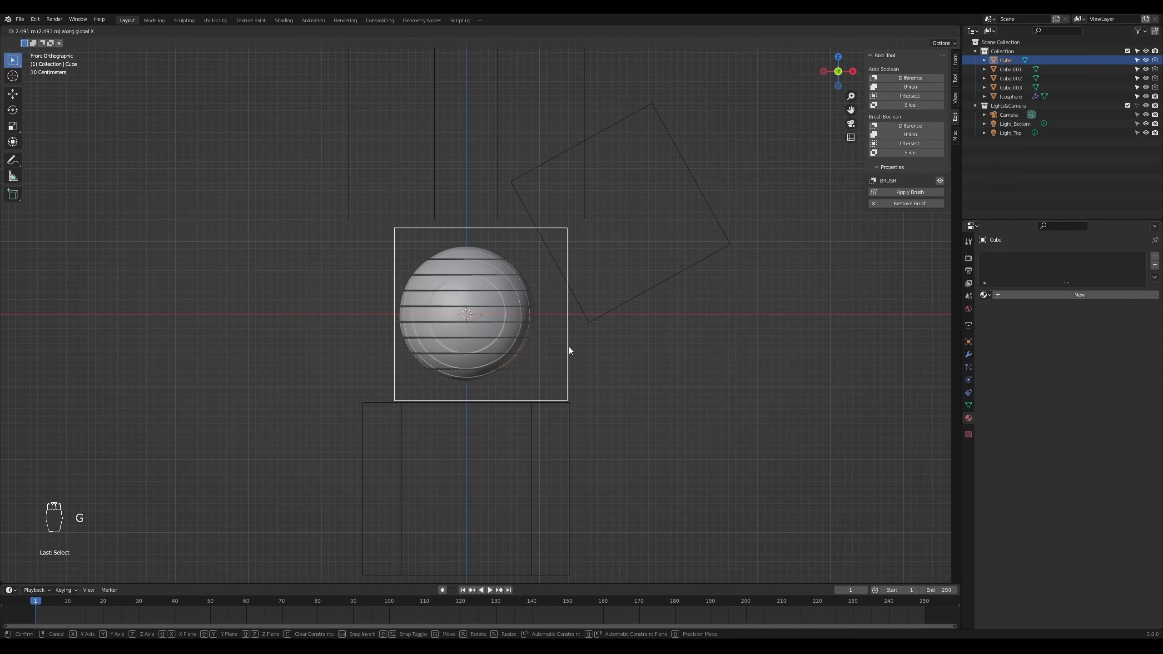
right_click(559, 274)
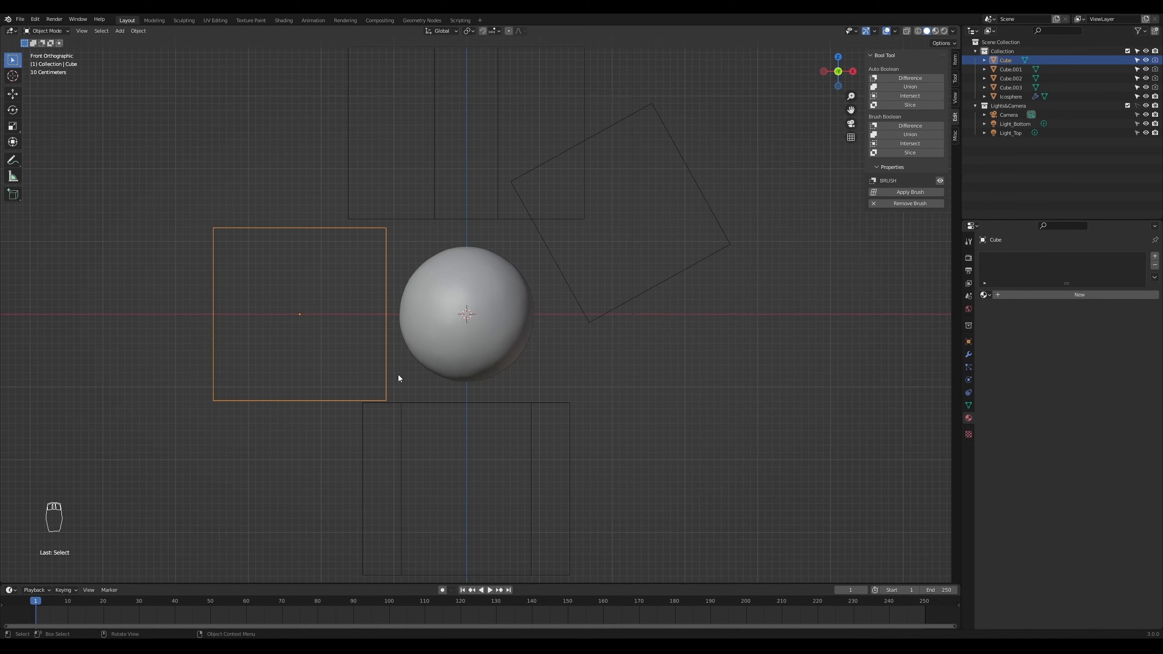
- Set the output frame rate to 30 fps and the frame range's end to 240
scroll(398, 374, up, 1)
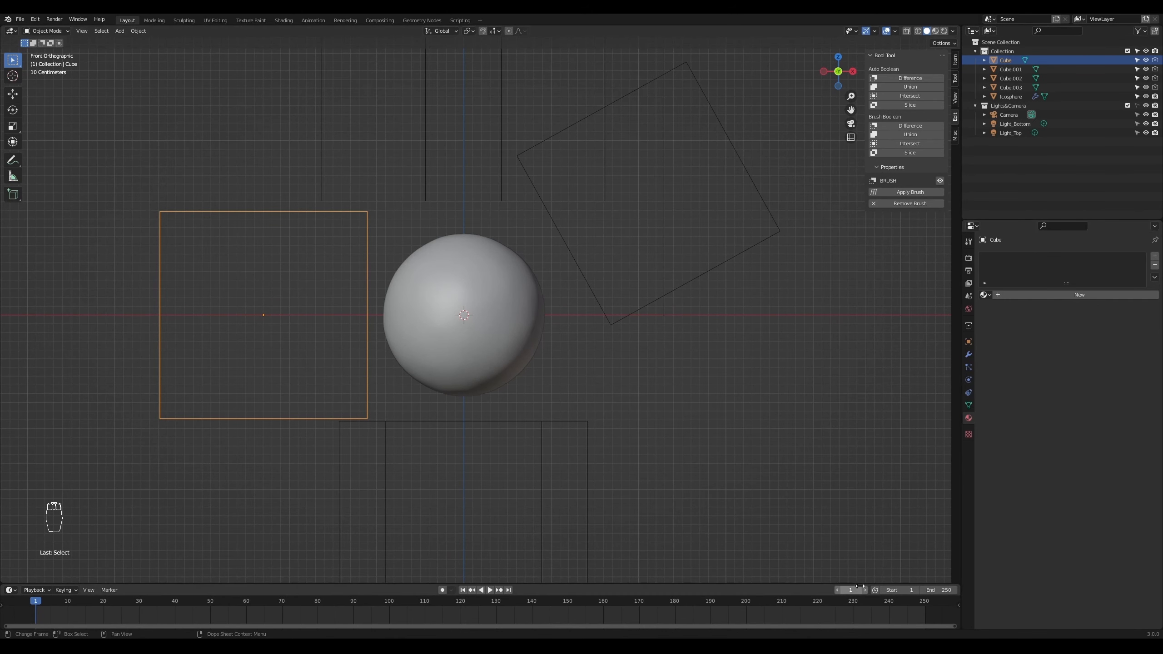
click(970, 258)
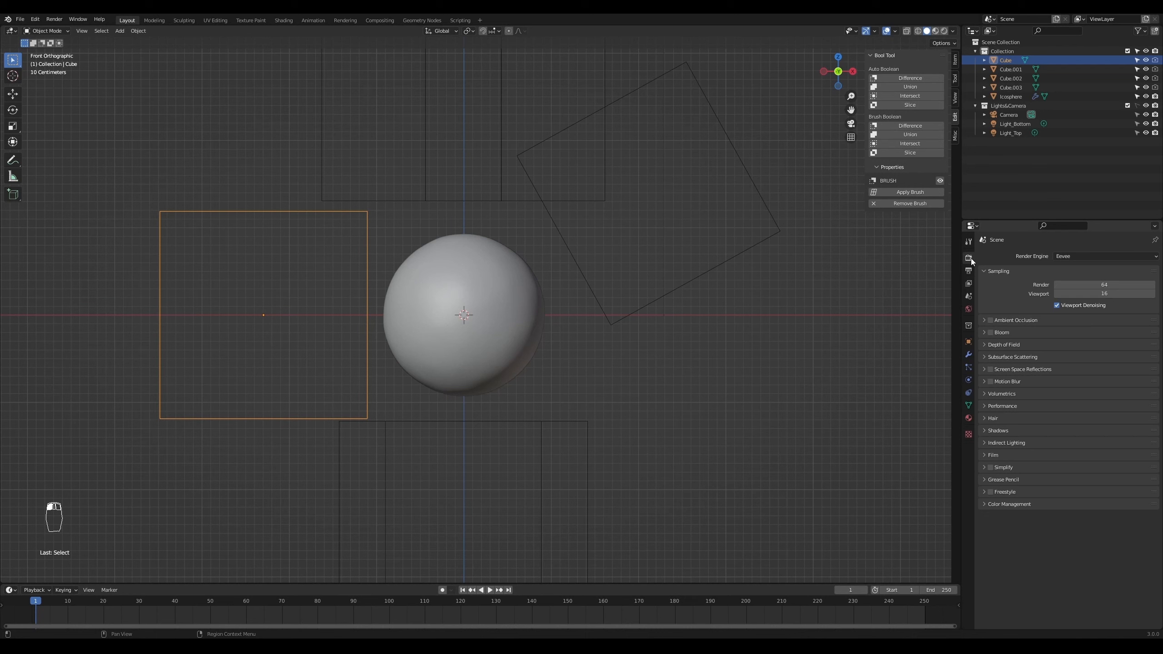
click(969, 272)
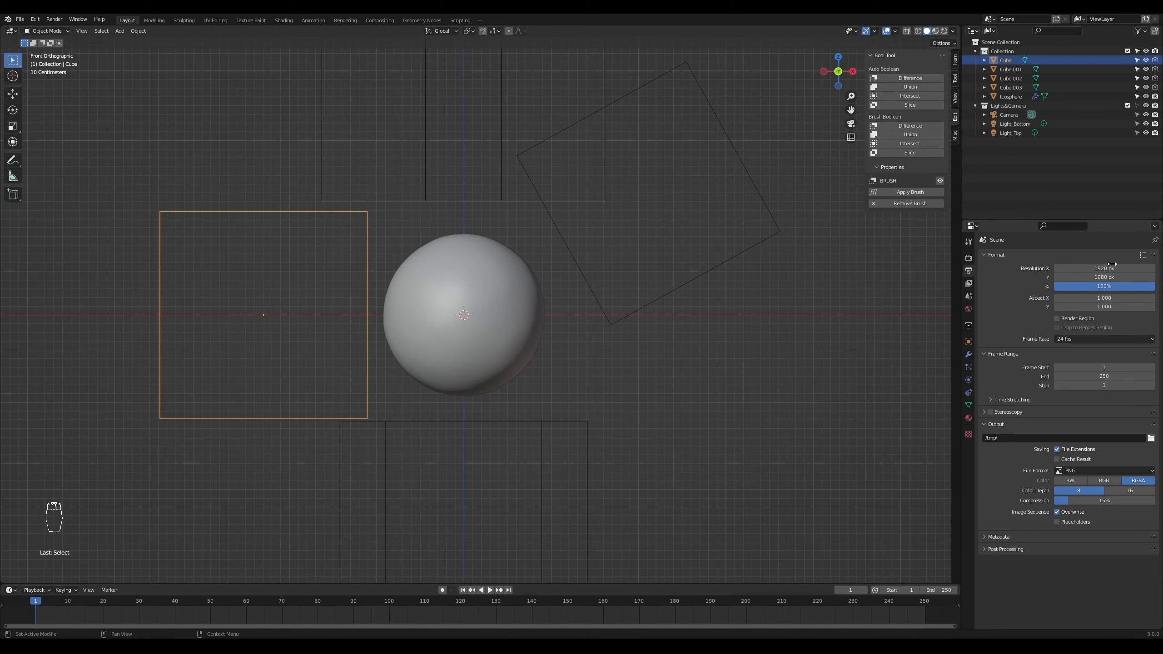
click(1076, 339)
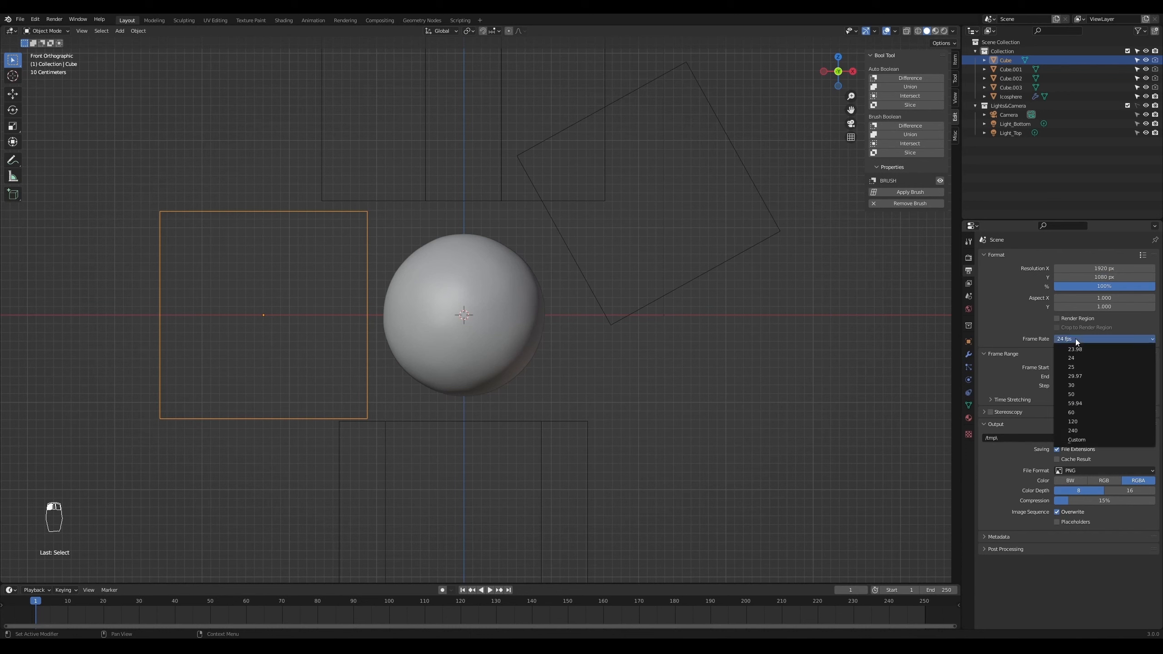
click(1079, 385)
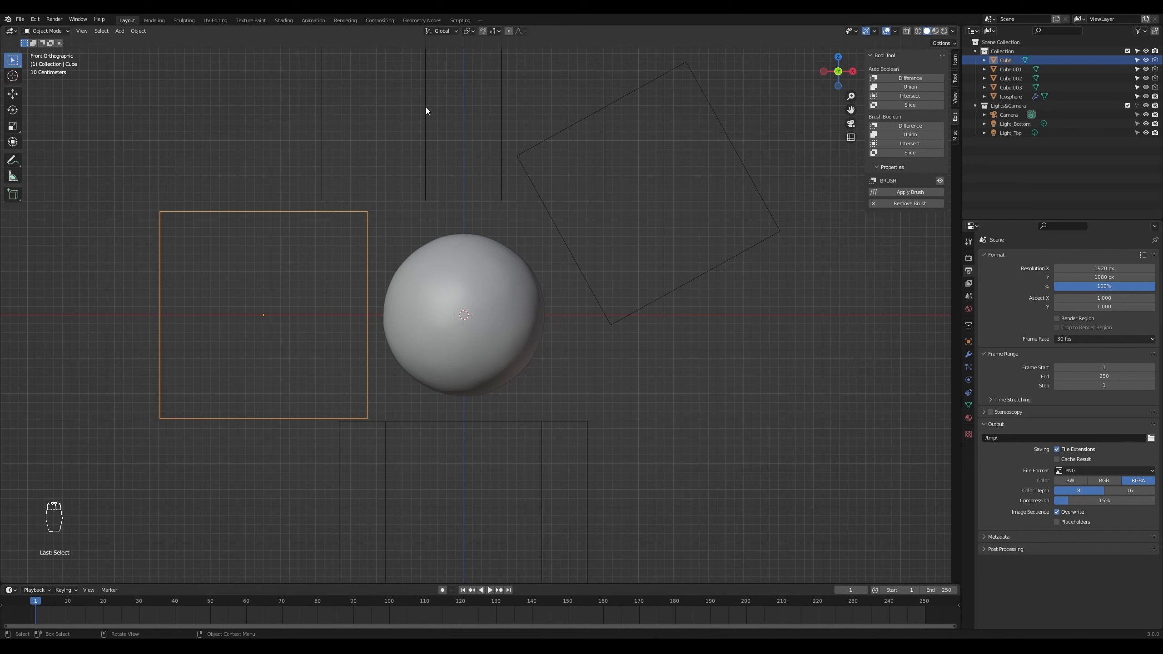
click(444, 200)
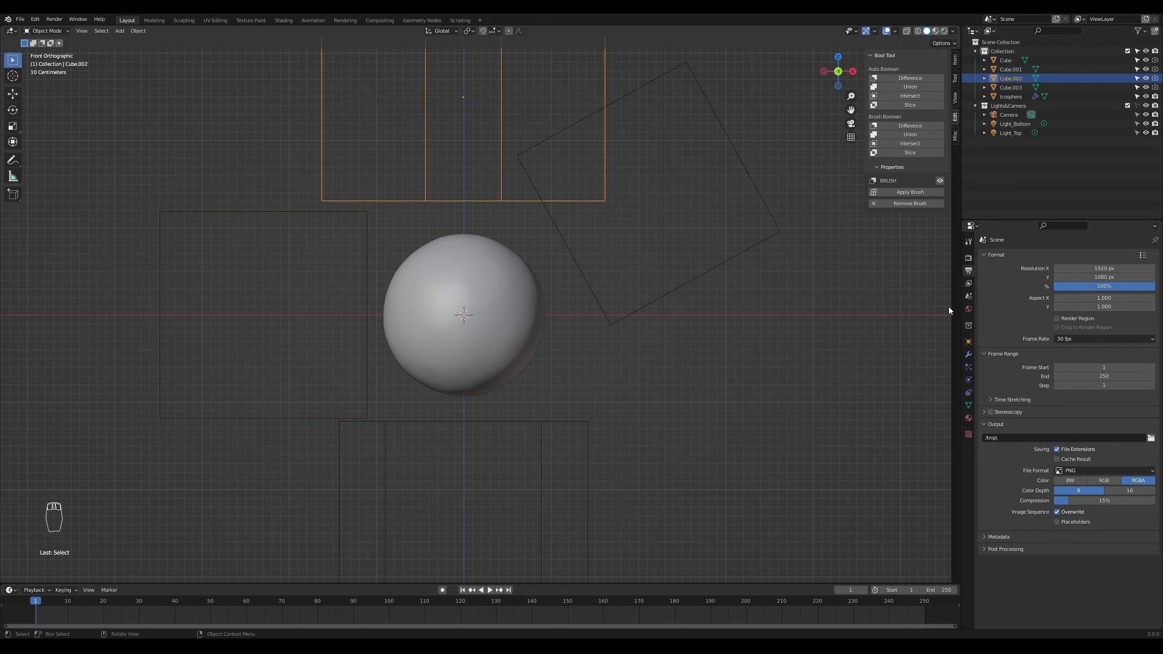
click(1108, 377)
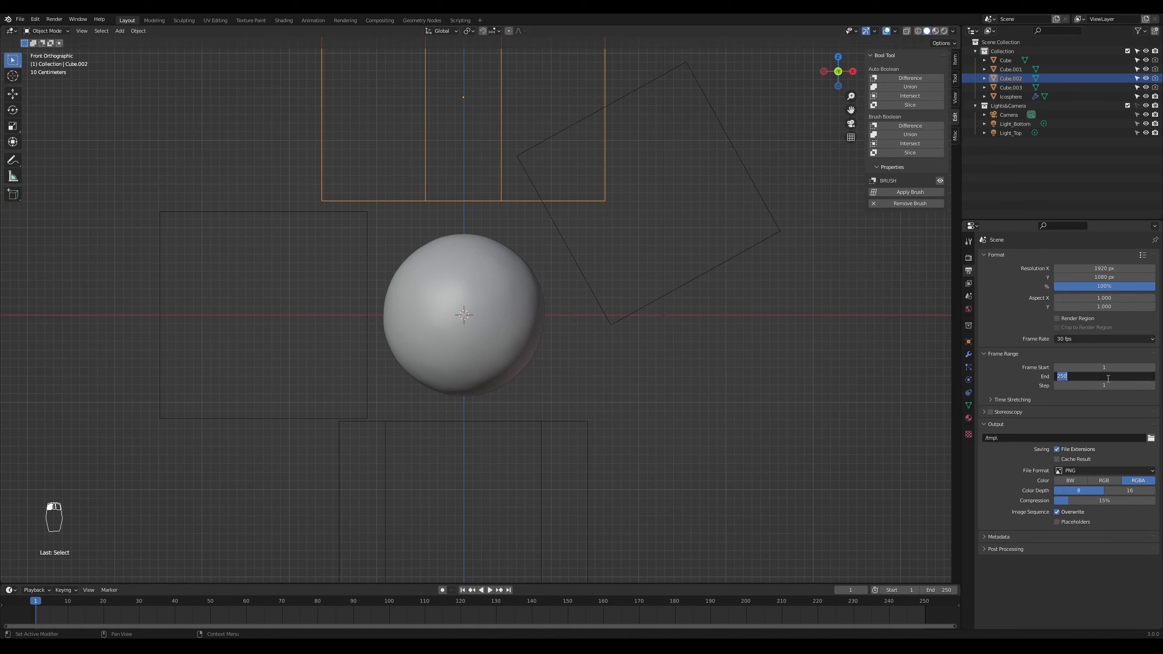
text(240)
key(Return)
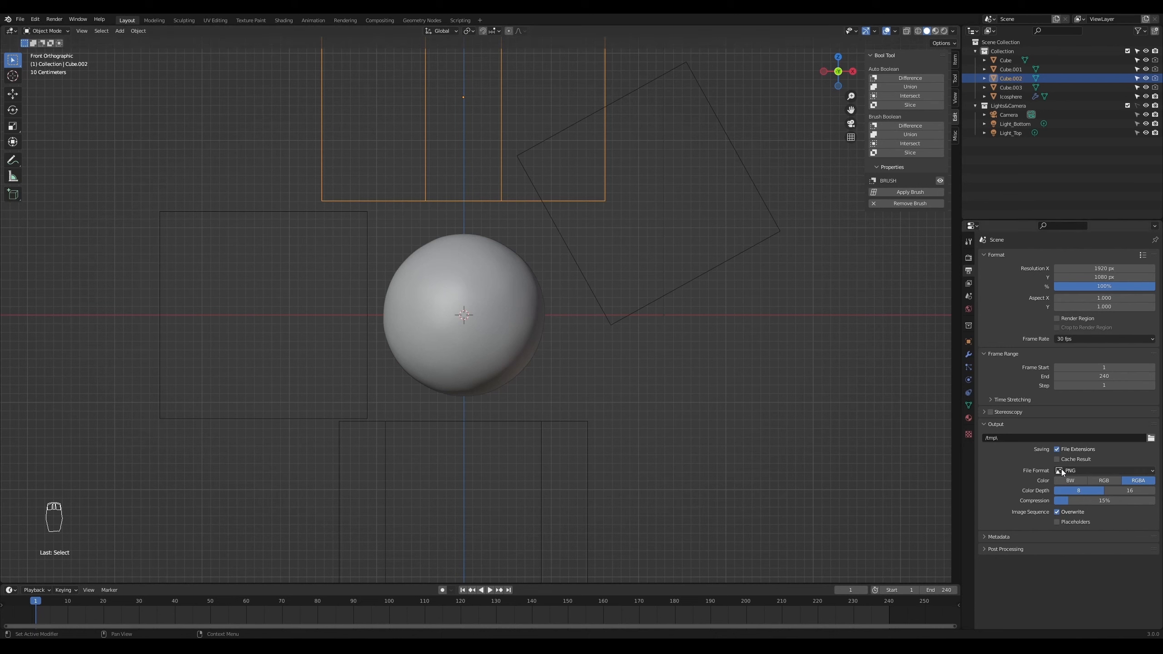
- Set the output file format to FFmpeg Video and its encoding output quality to High Quality
click(1094, 471)
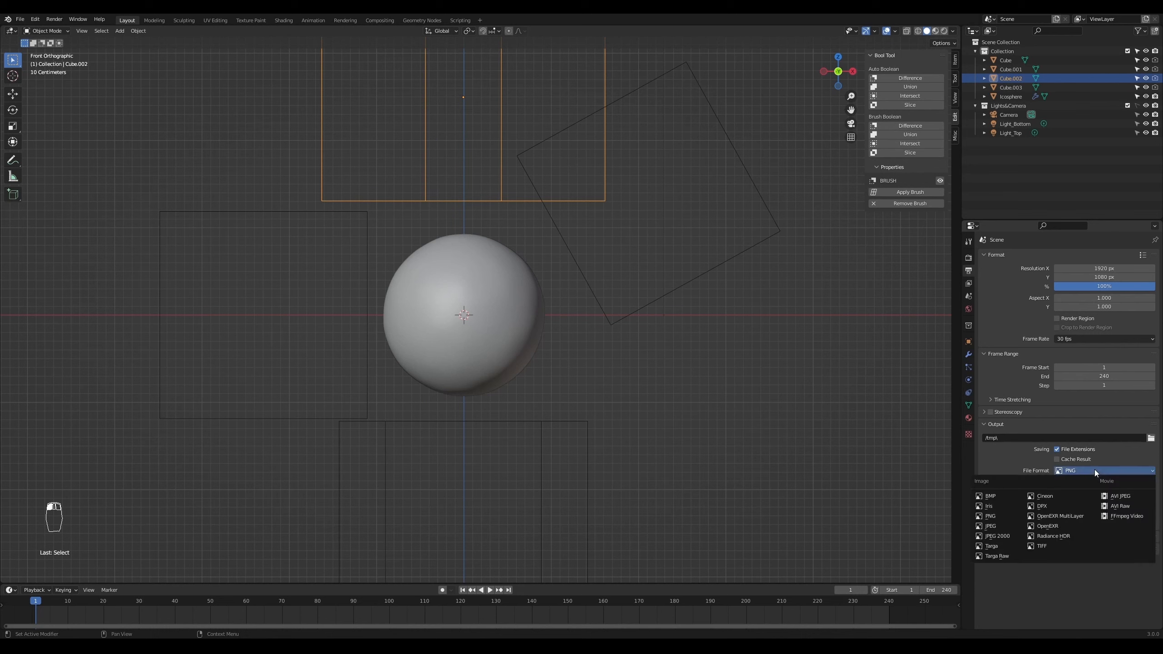
click(1130, 517)
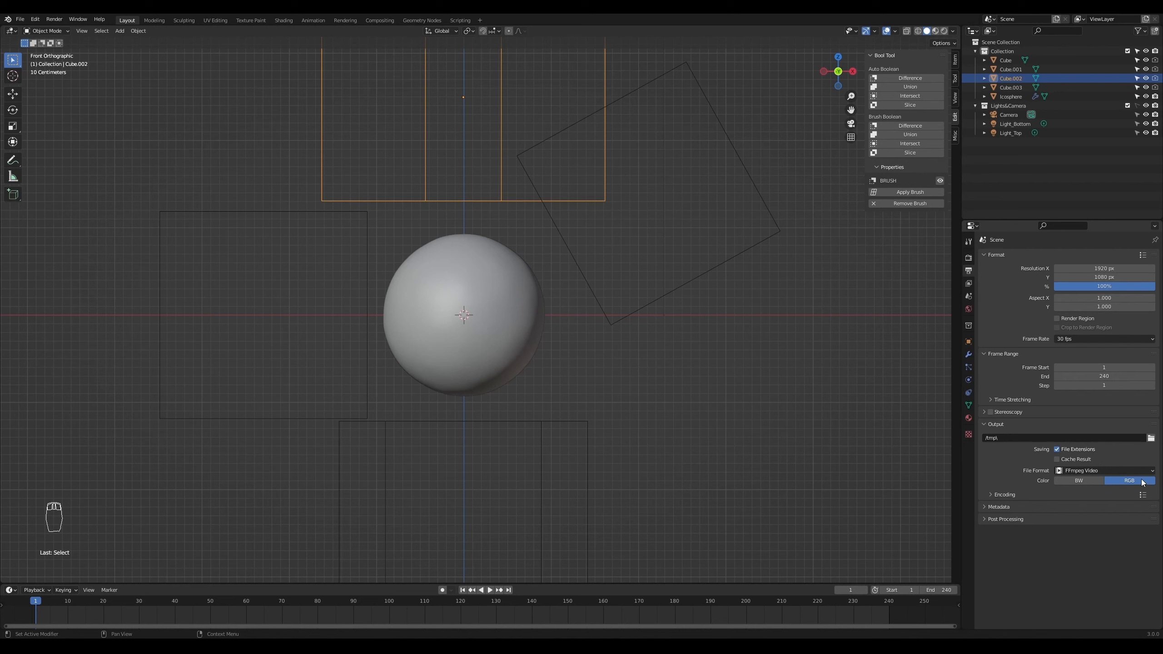
click(1005, 494)
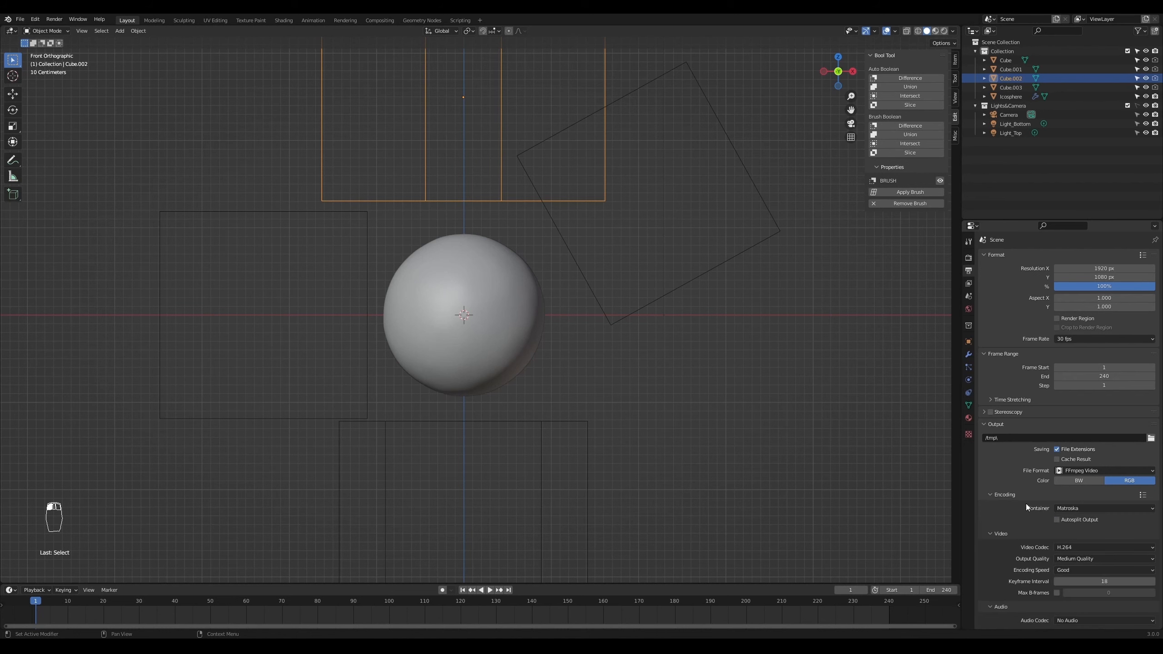
scroll(1027, 507, down, 1)
click(1071, 534)
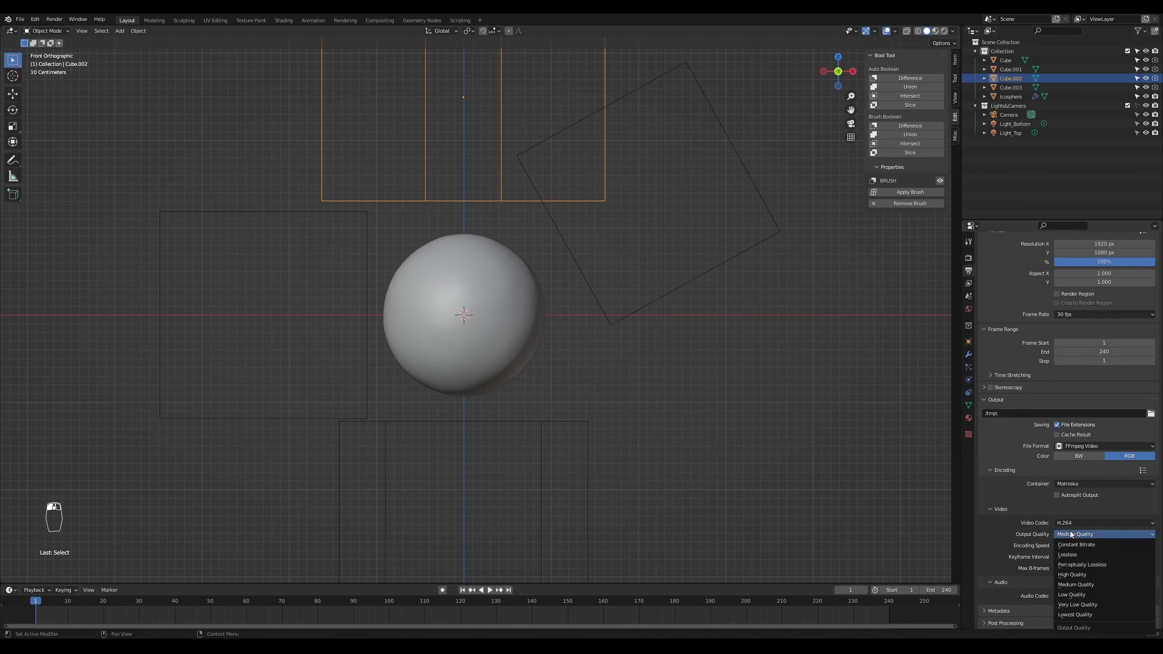
click(1073, 575)
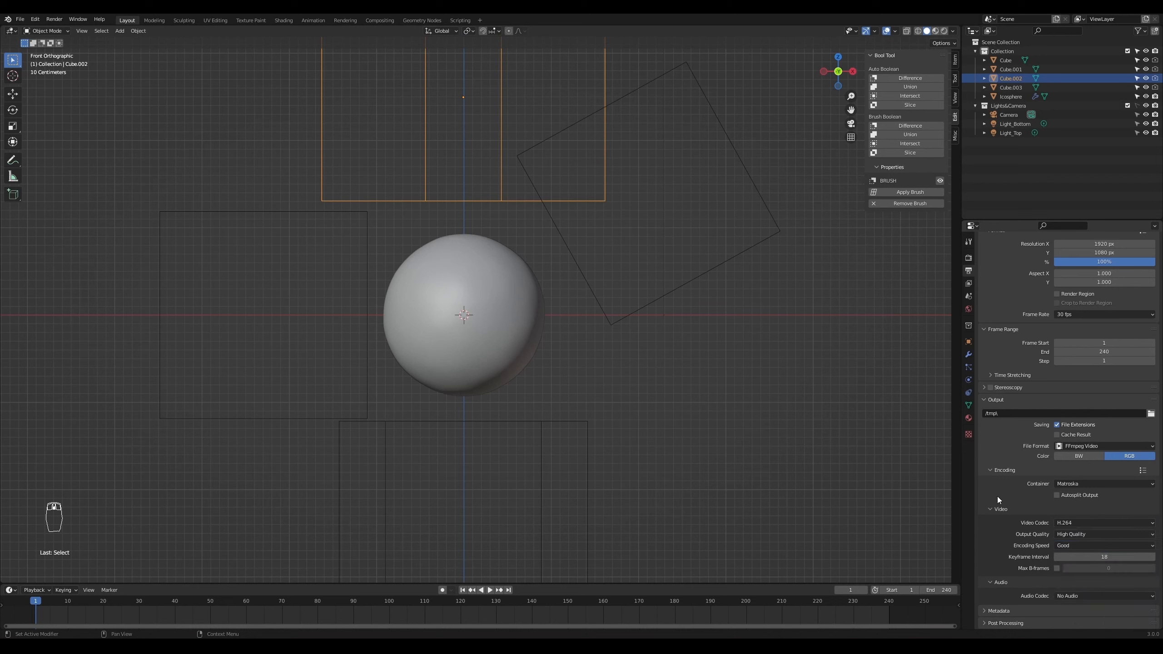
click(991, 472)
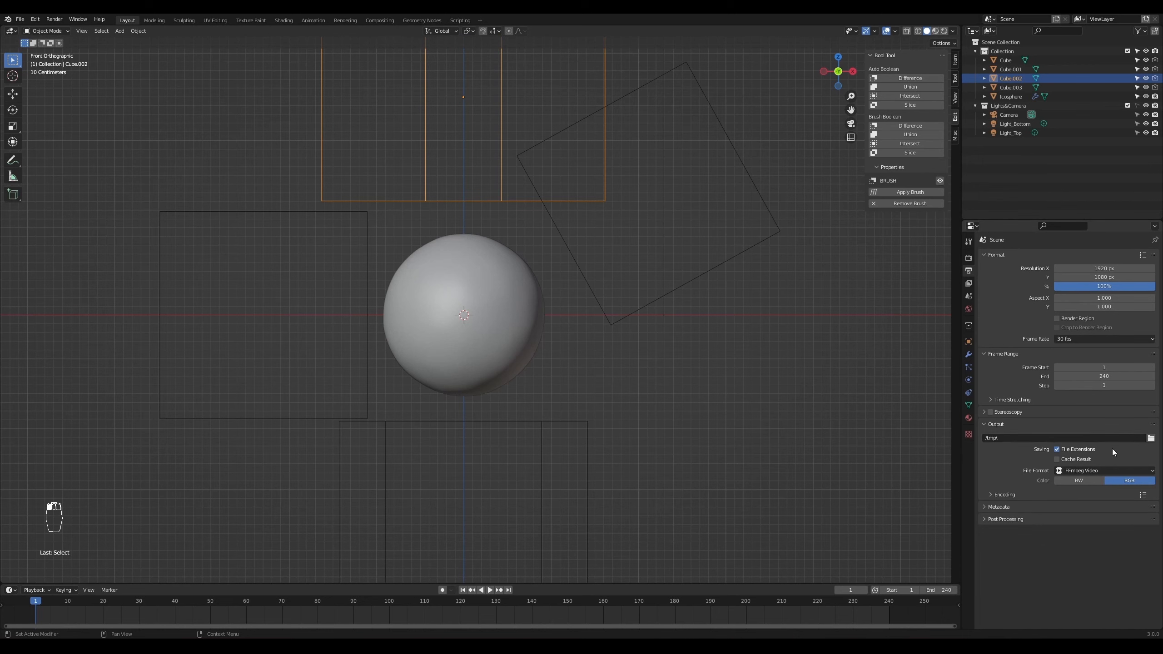
- Browse for the render output location and go to the BoolToolExercise project folder
click(1151, 439)
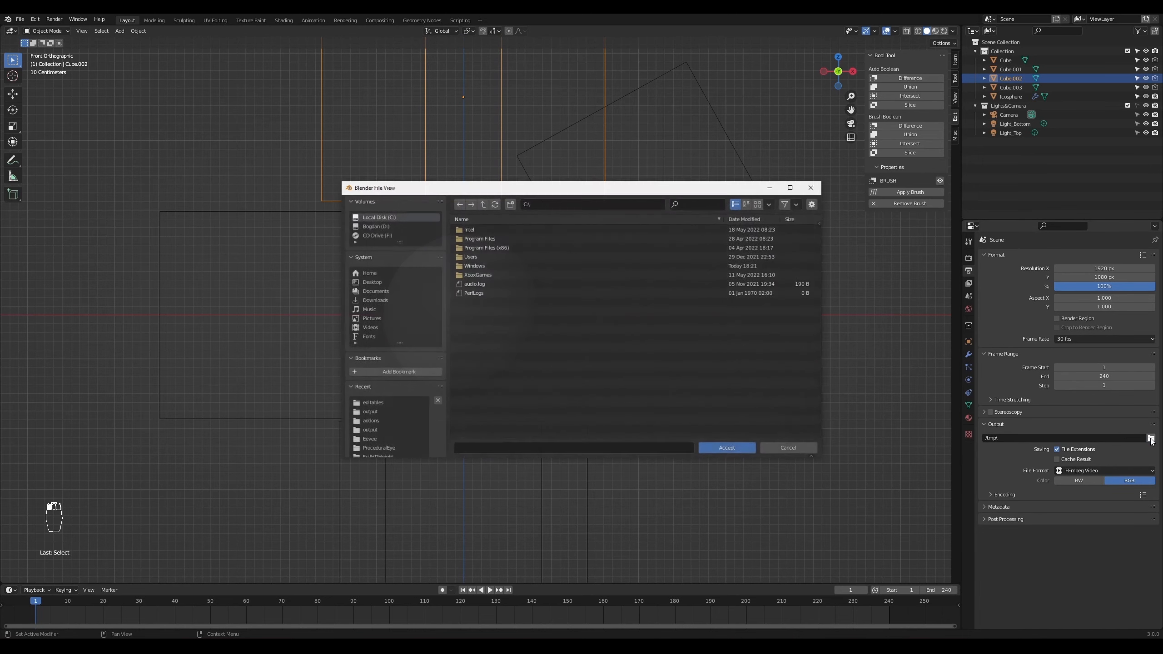
double_click(504, 229)
double_click(480, 229)
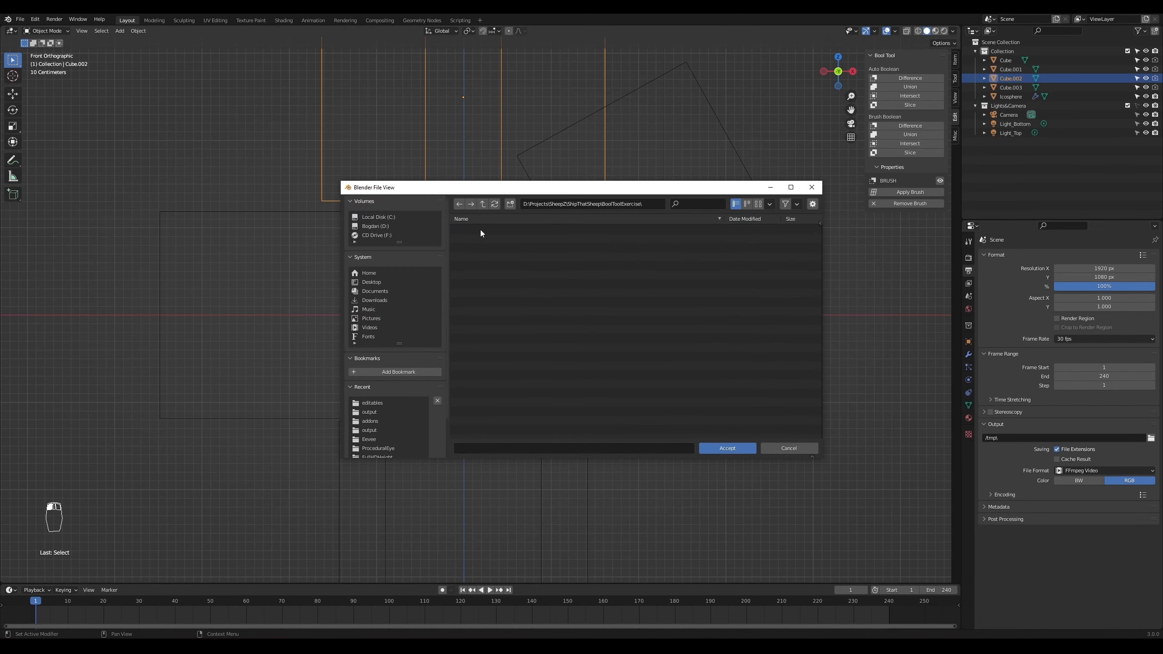
double_click(471, 249)
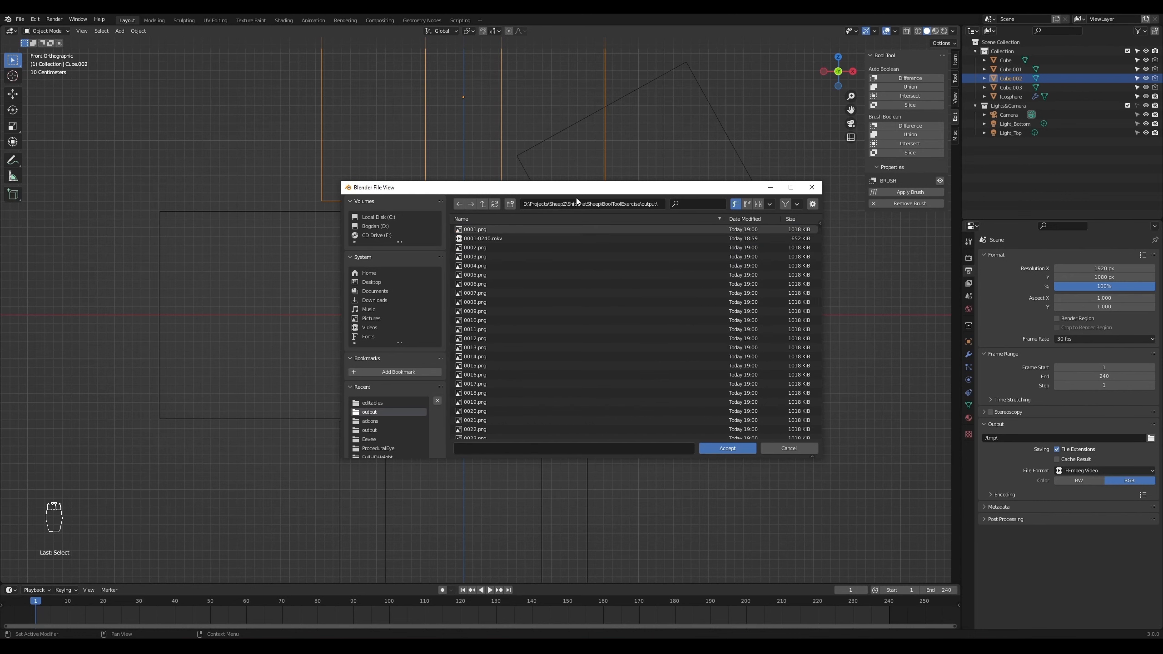
click(484, 204)
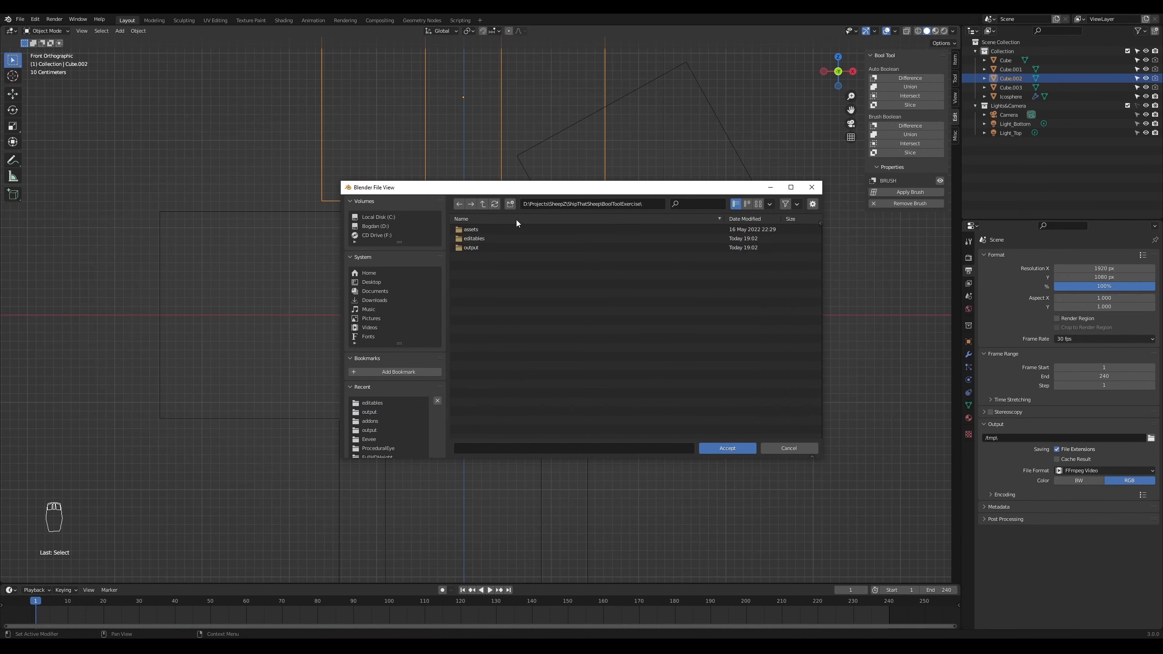
- Create a folder named frames in the project folder and accept it as the render output path
right_click(502, 288)
key(i)
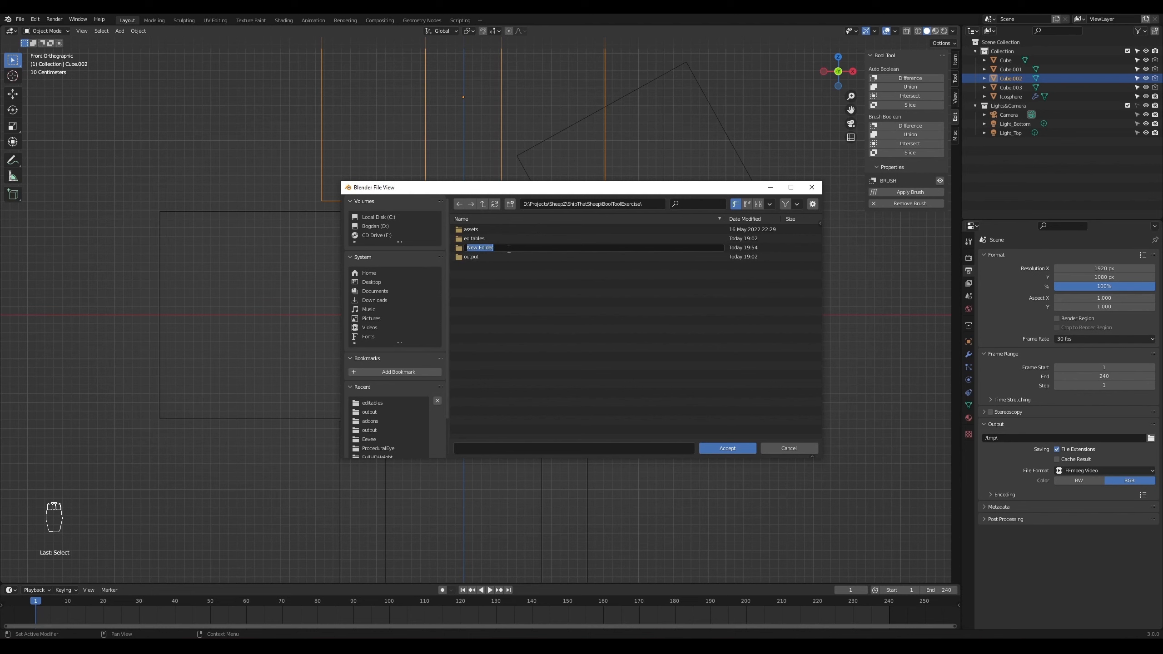
text(imames)
key(Return)
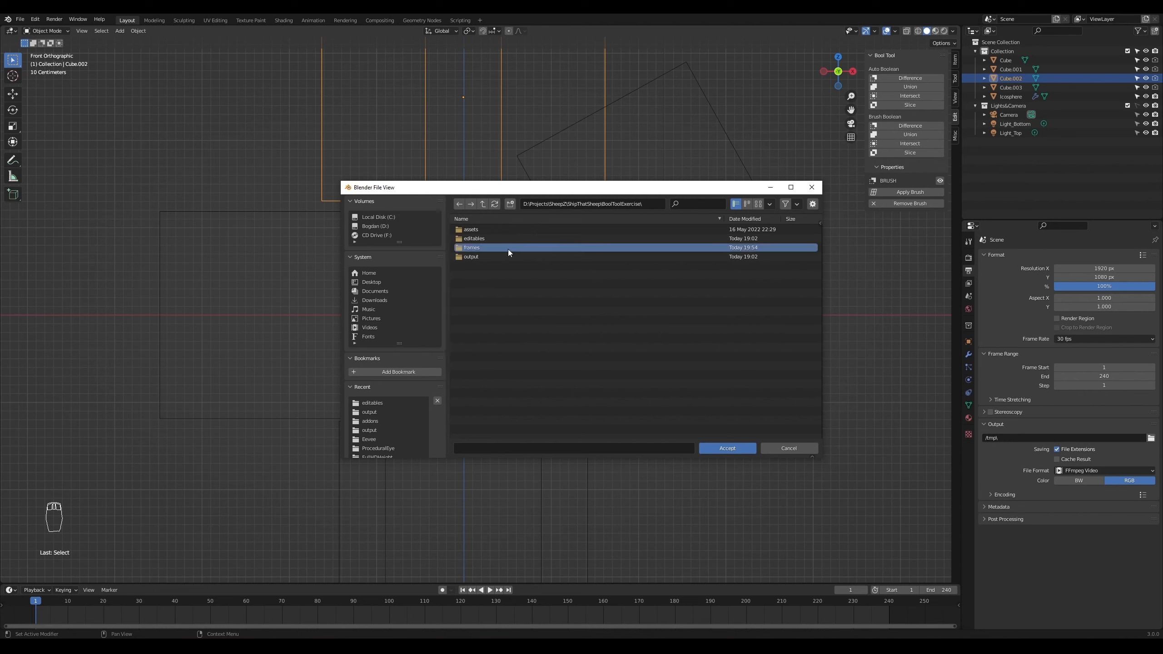
double_click(481, 249)
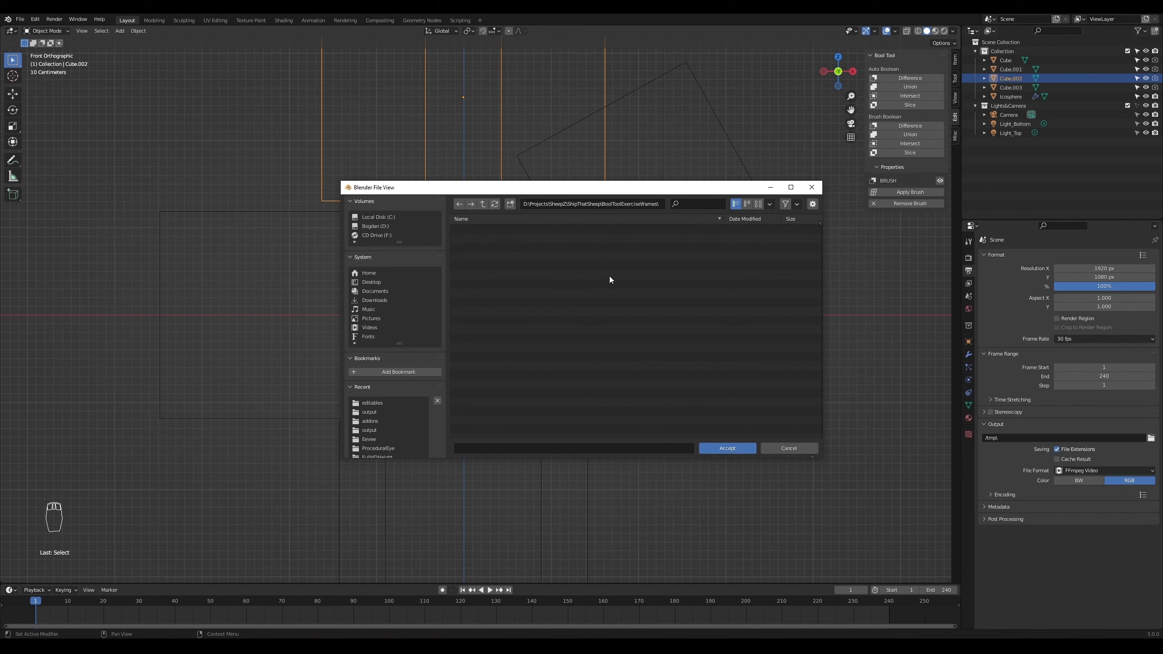
click(728, 448)
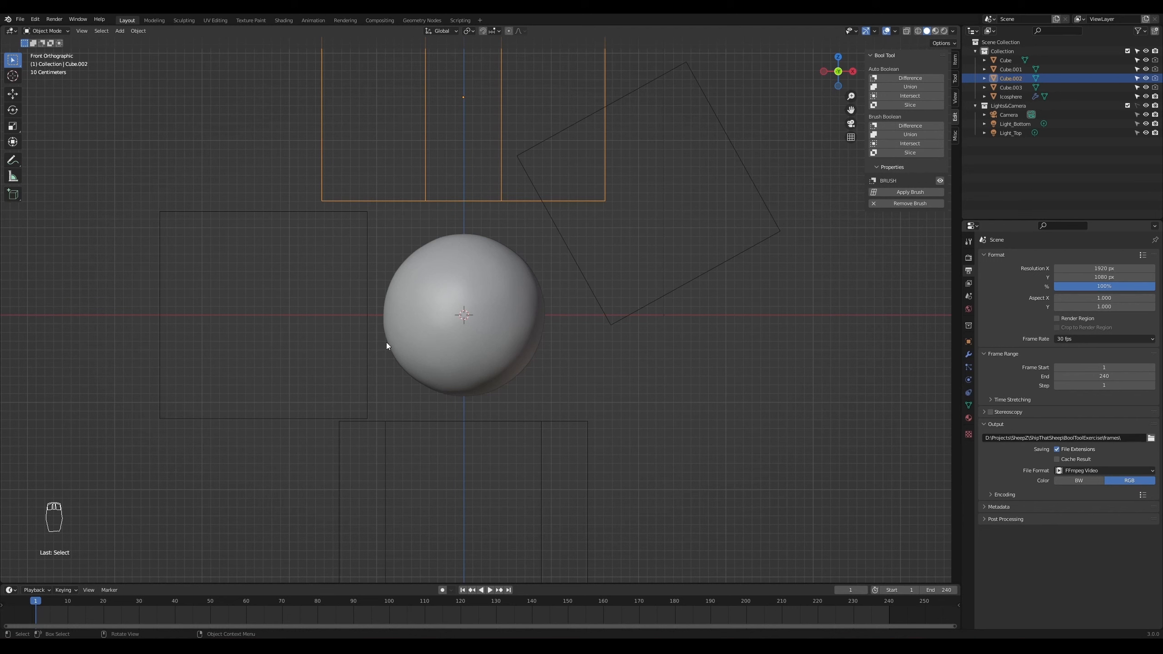
- Insert a Location, Rotation & Scale keyframe at frame 1 for the cutter cube on the sphere's -X side
click(368, 352)
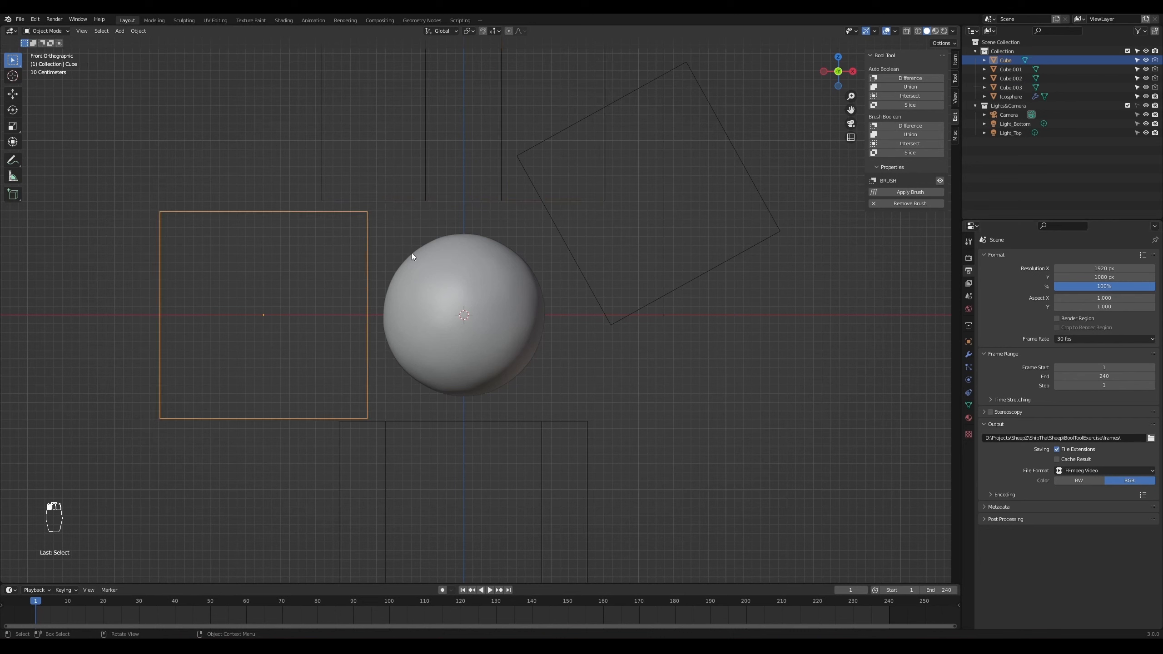
key(i)
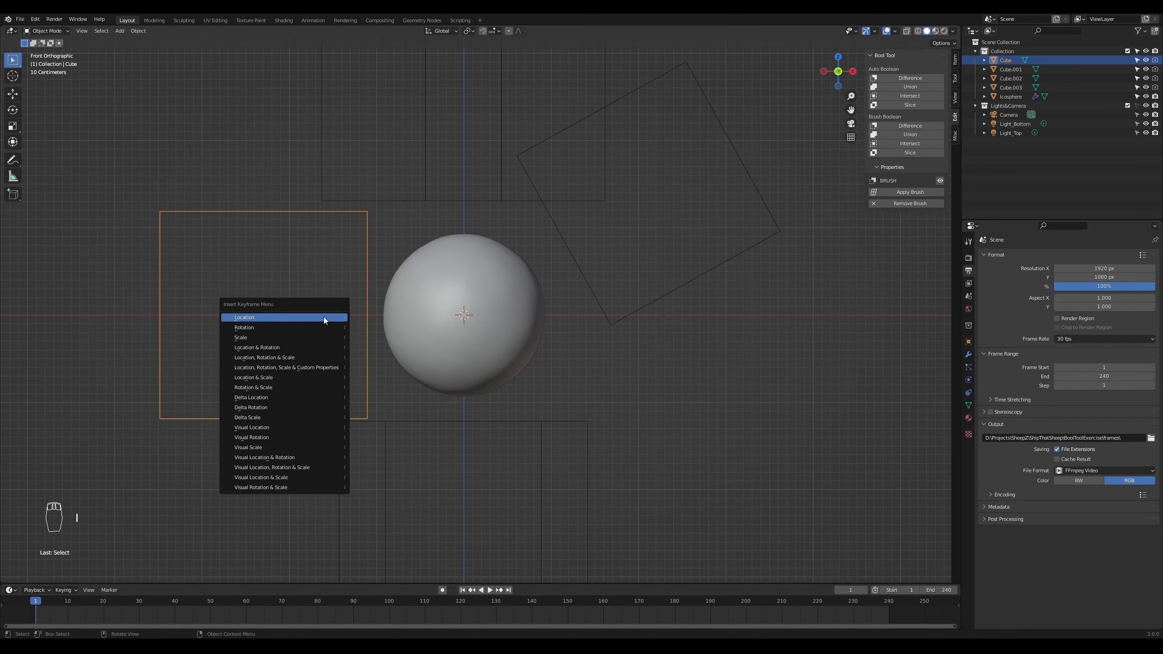
click(286, 361)
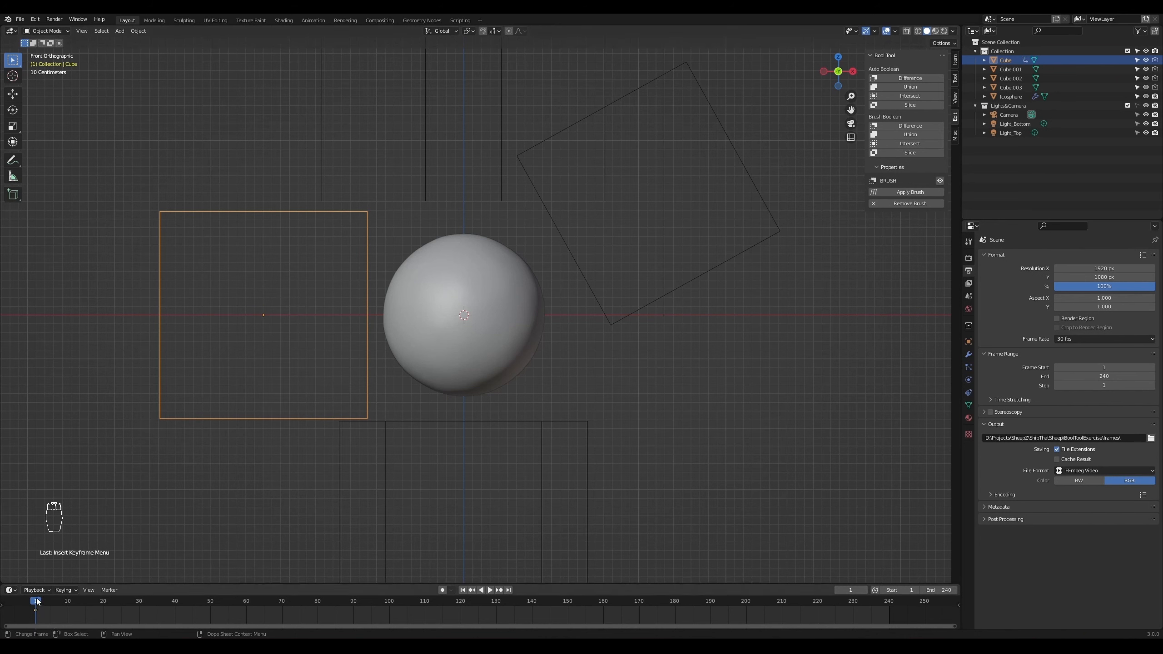
- At frame 60, move the keyframed cutter cube along X through the sphere until it clears the +X side
drag(39, 605, 245, 606)
key(g)
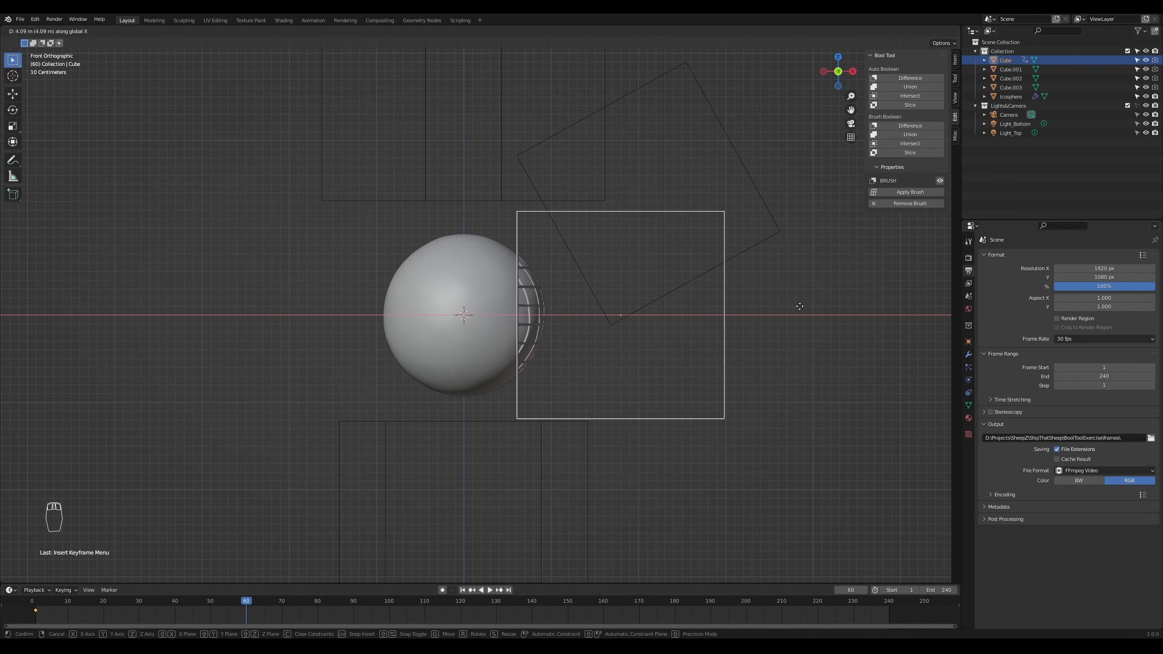
click(824, 300)
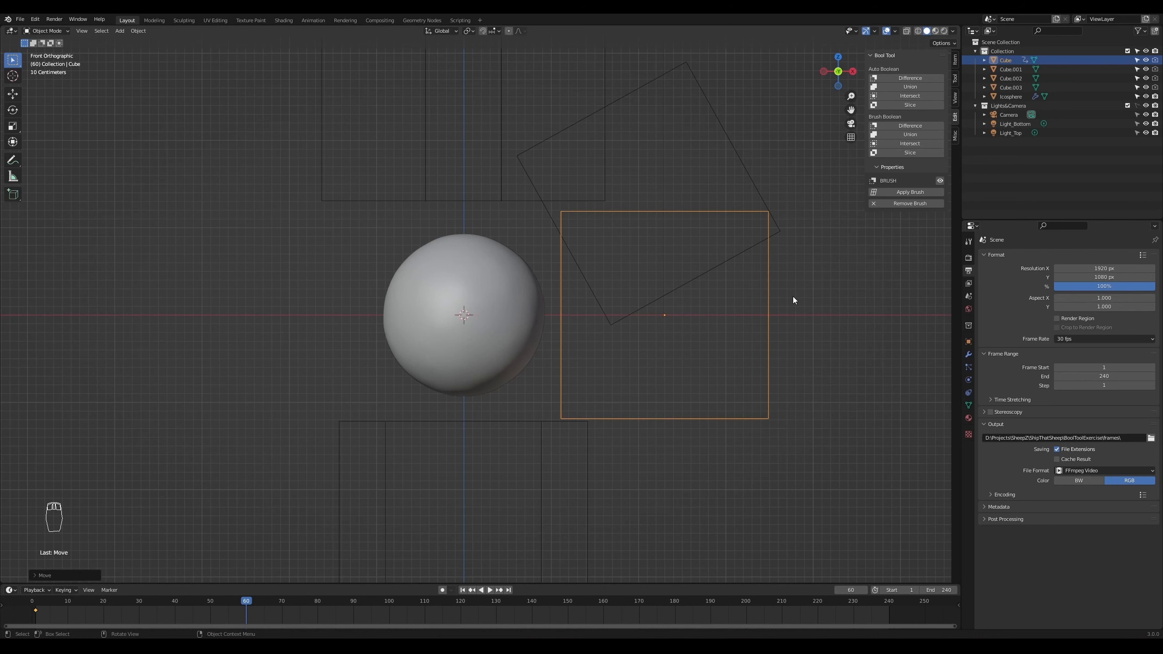
- Insert Location, Rotation & Scale keyframes at frame 60 for the cutter cube on the +X side and the one above the sphere
key(i)
click(644, 301)
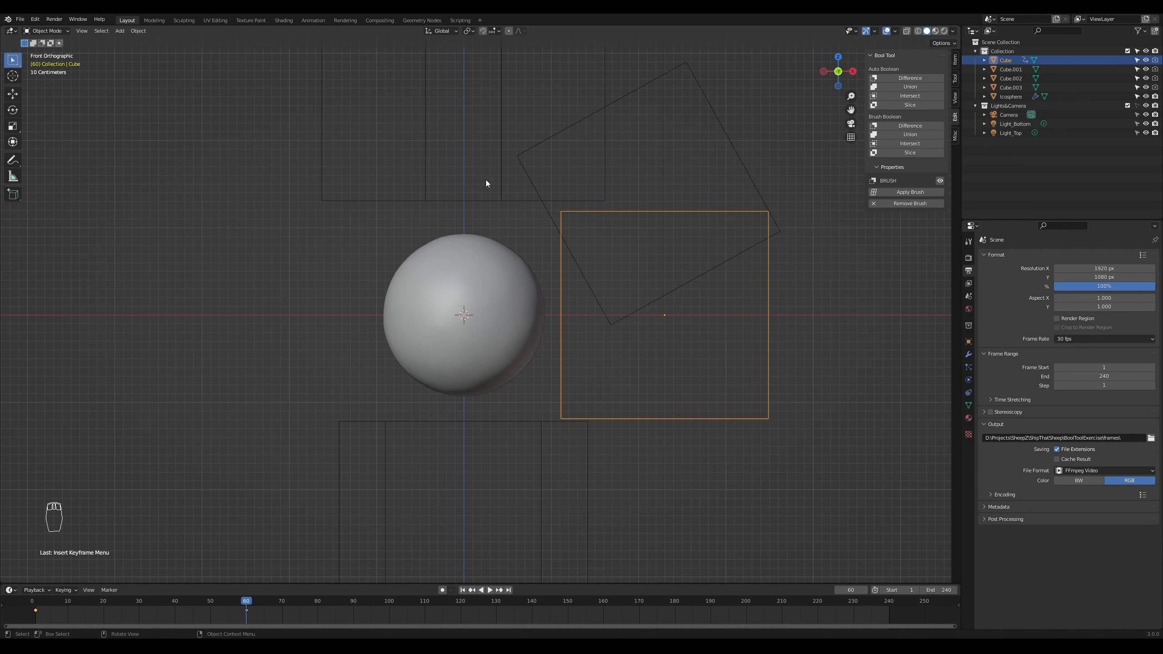
click(502, 201)
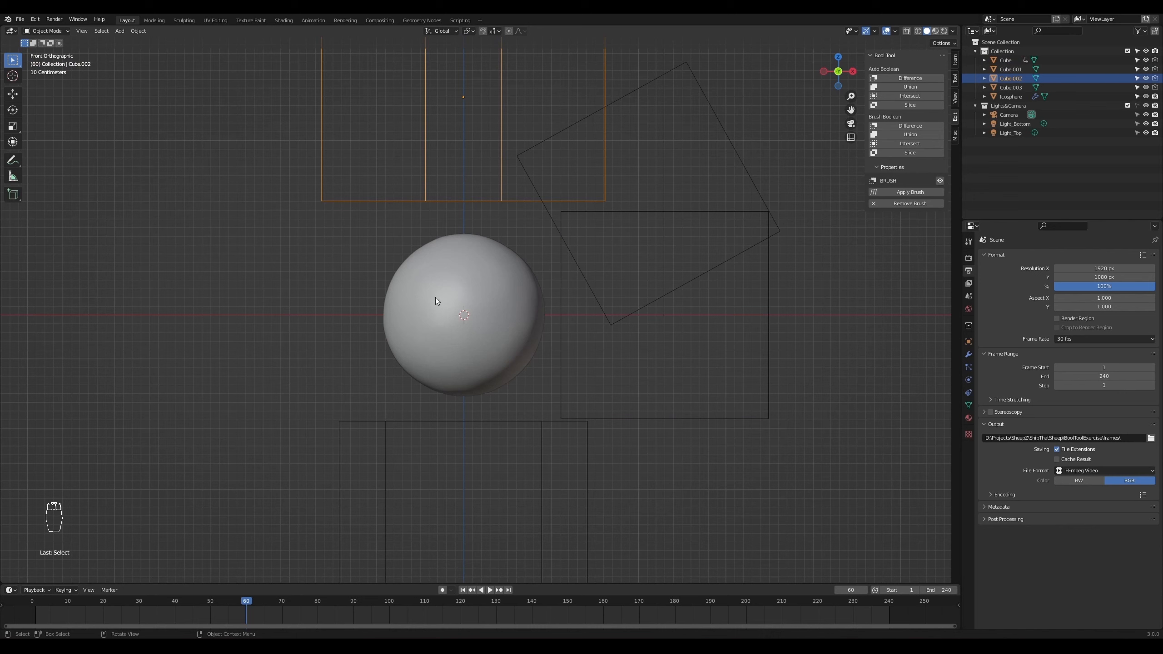
key(i)
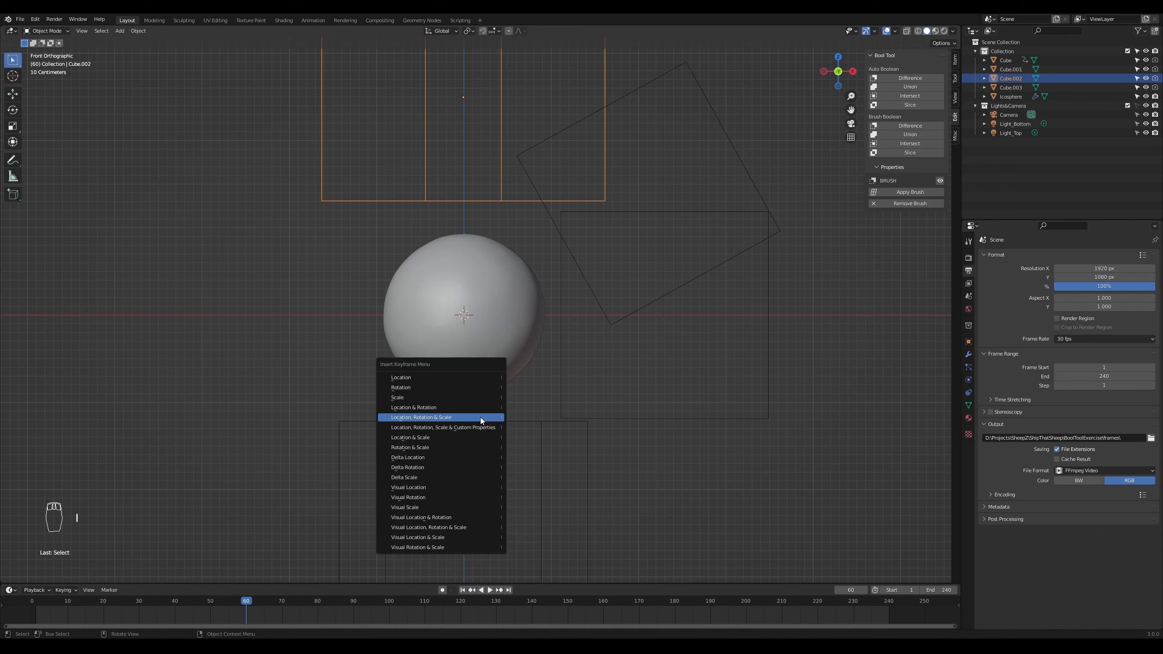
click(480, 417)
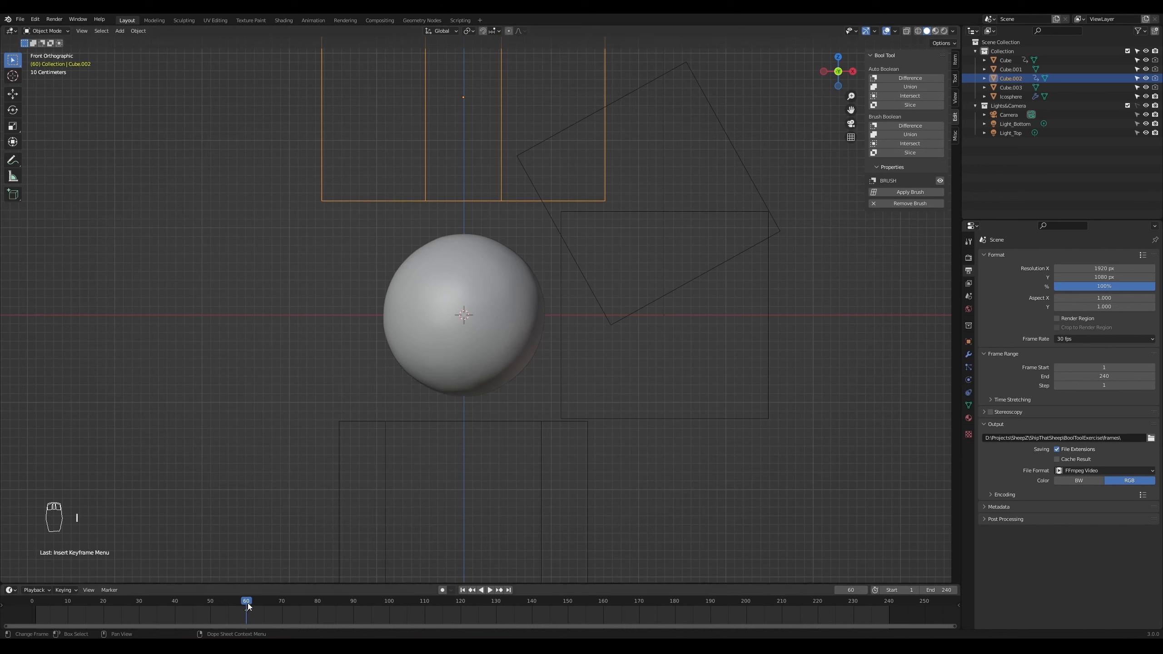
- At frame 120, lower the upper cutter cube along Z past the sphere's underside and insert a Location, Rotation & Scale keyframe
key(space)
key(space)
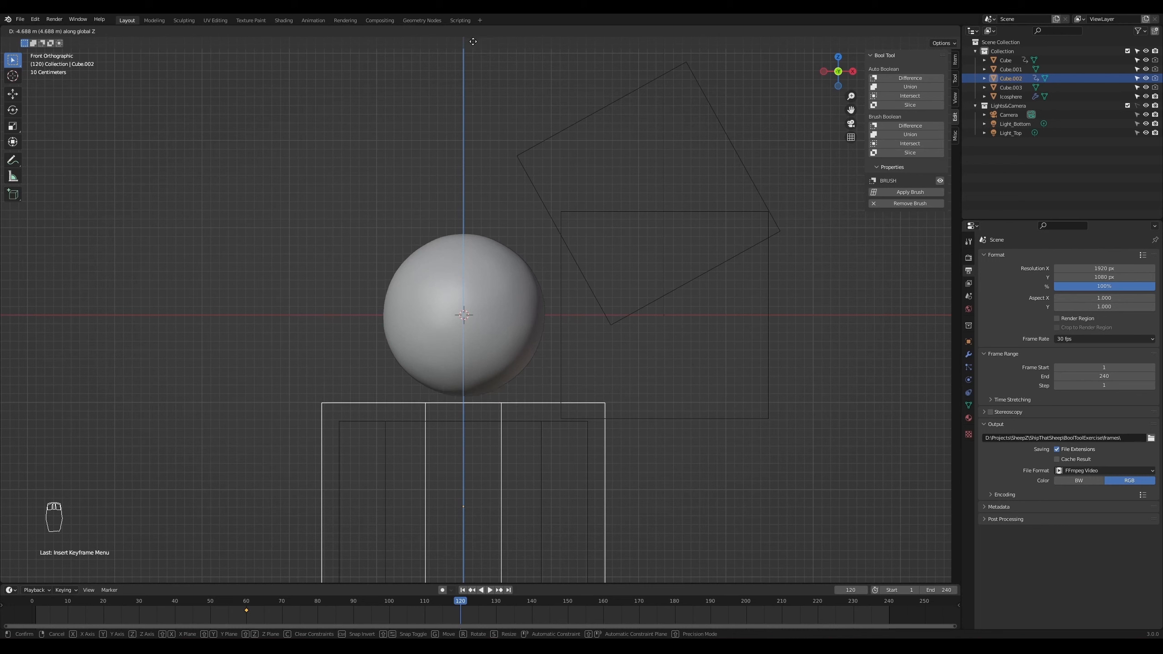
click(509, 82)
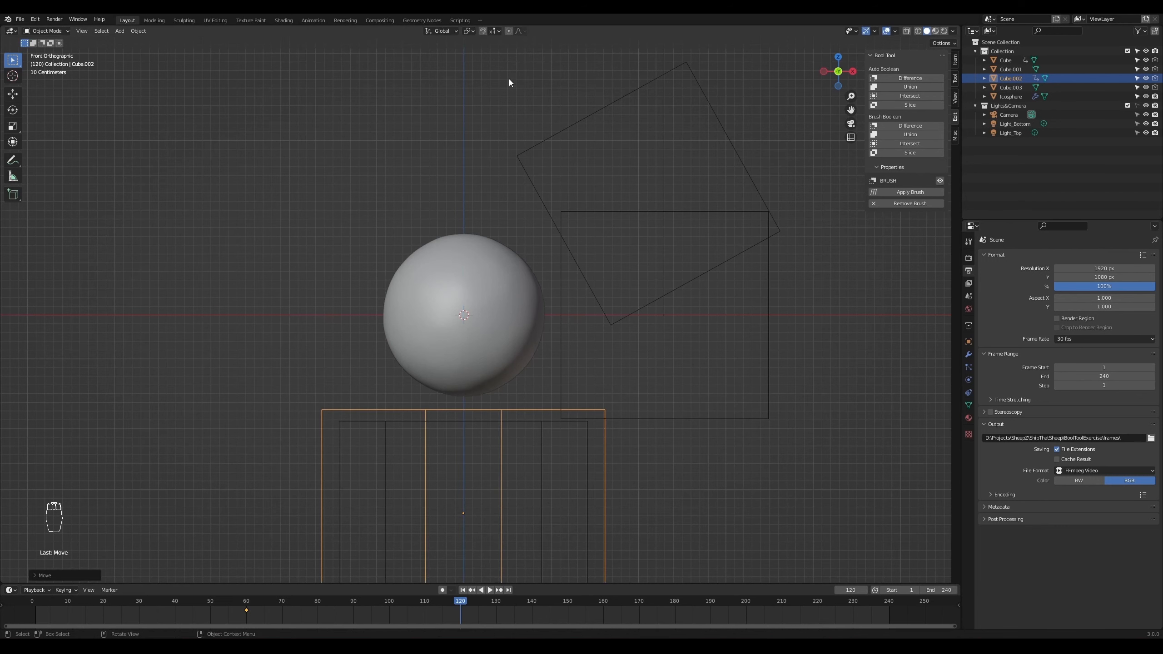
key(i)
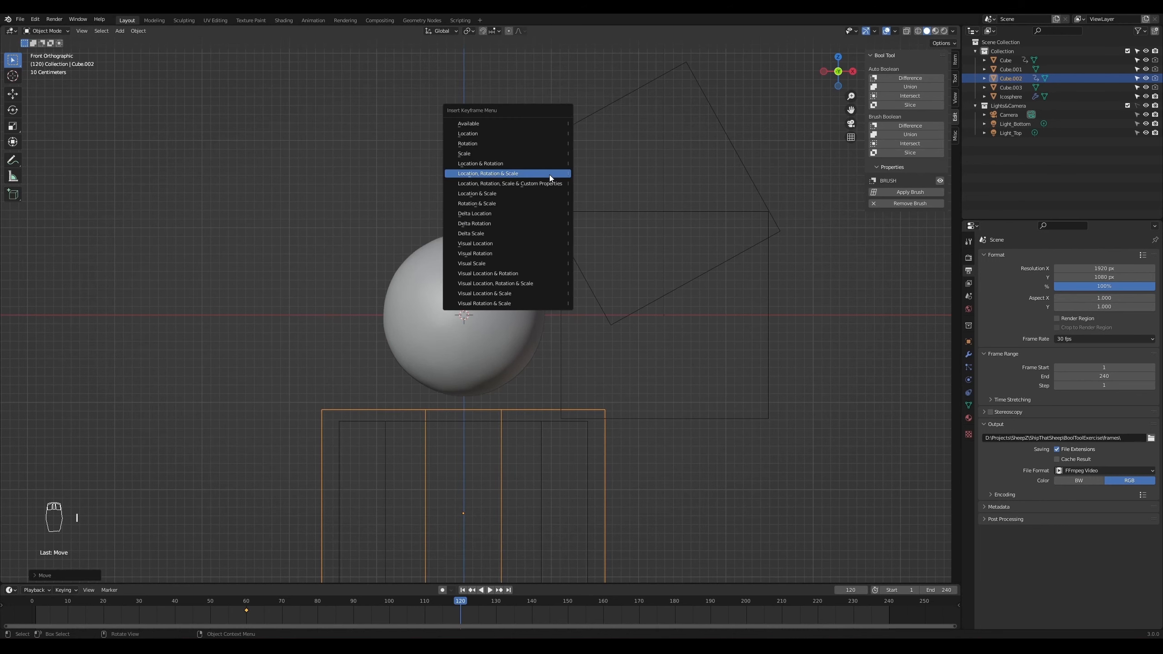
click(549, 174)
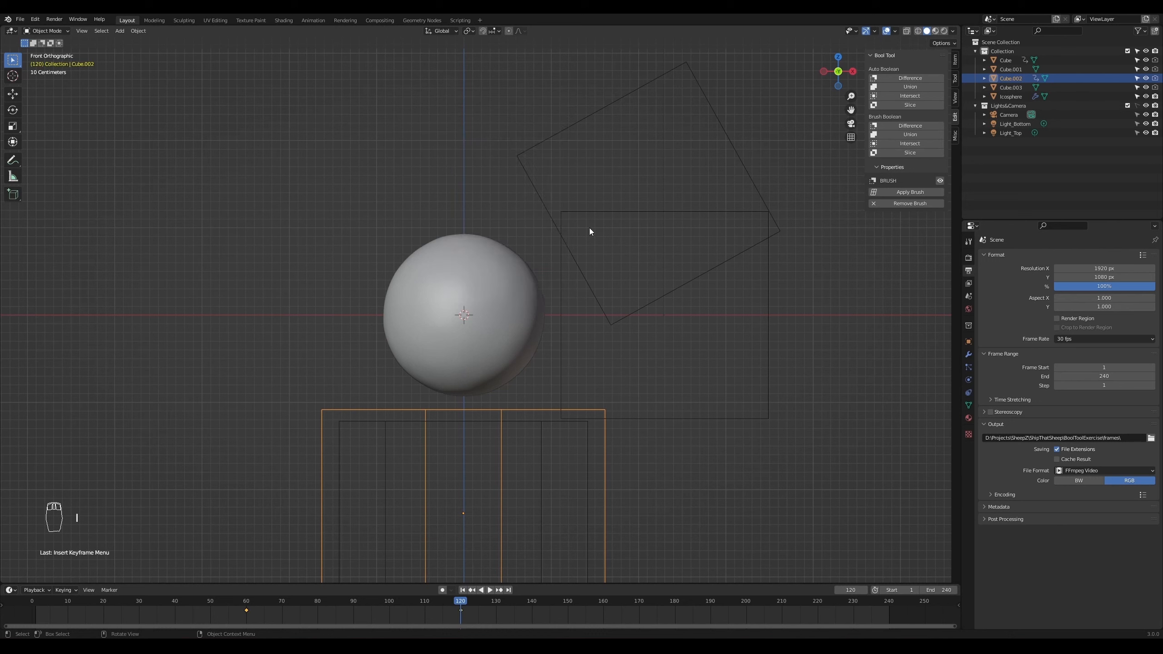
- Insert a Location, Rotation & Scale keyframe at frame 120 for the narrower cutter cube (Cube.003) below the sphere
click(720, 267)
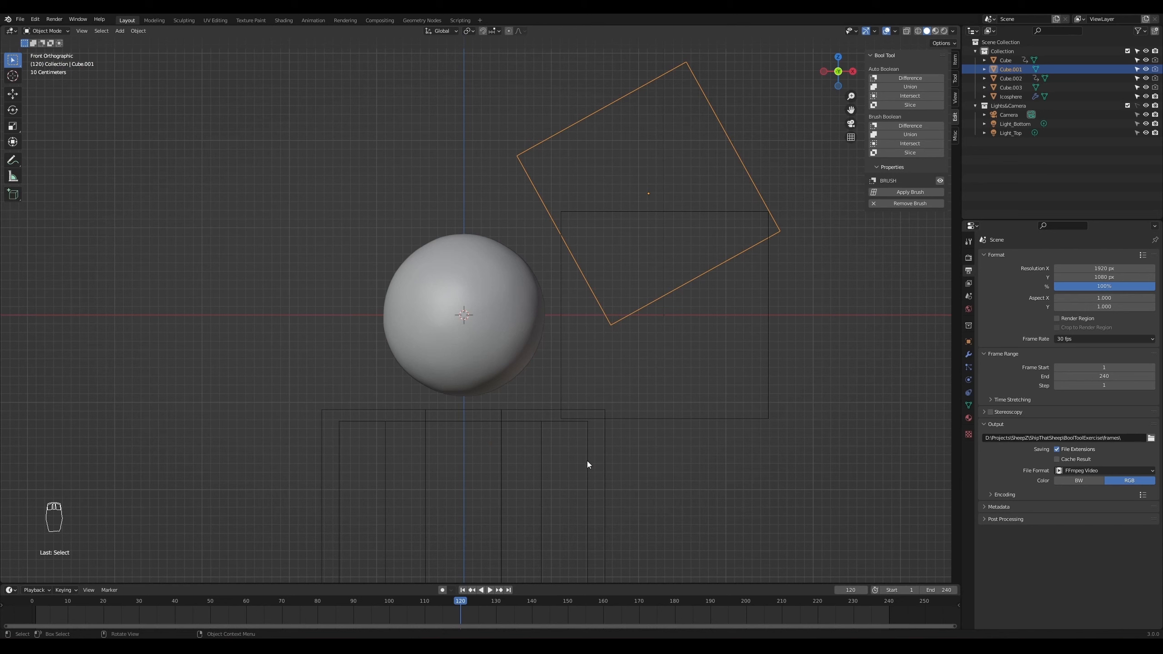
click(542, 482)
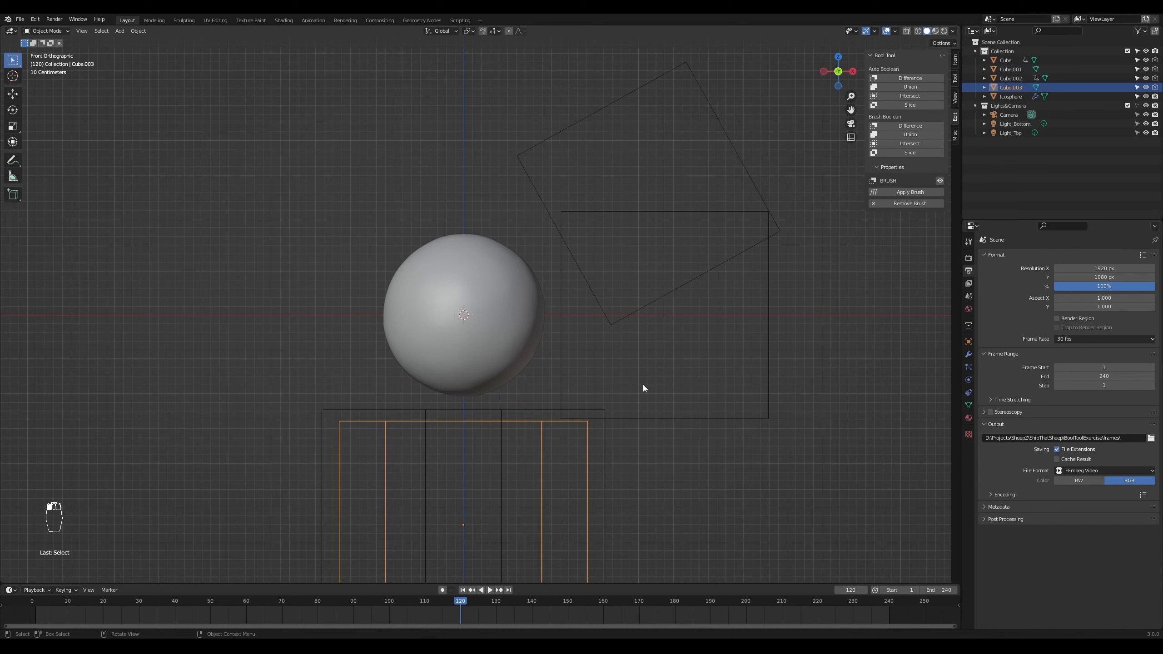
key(i)
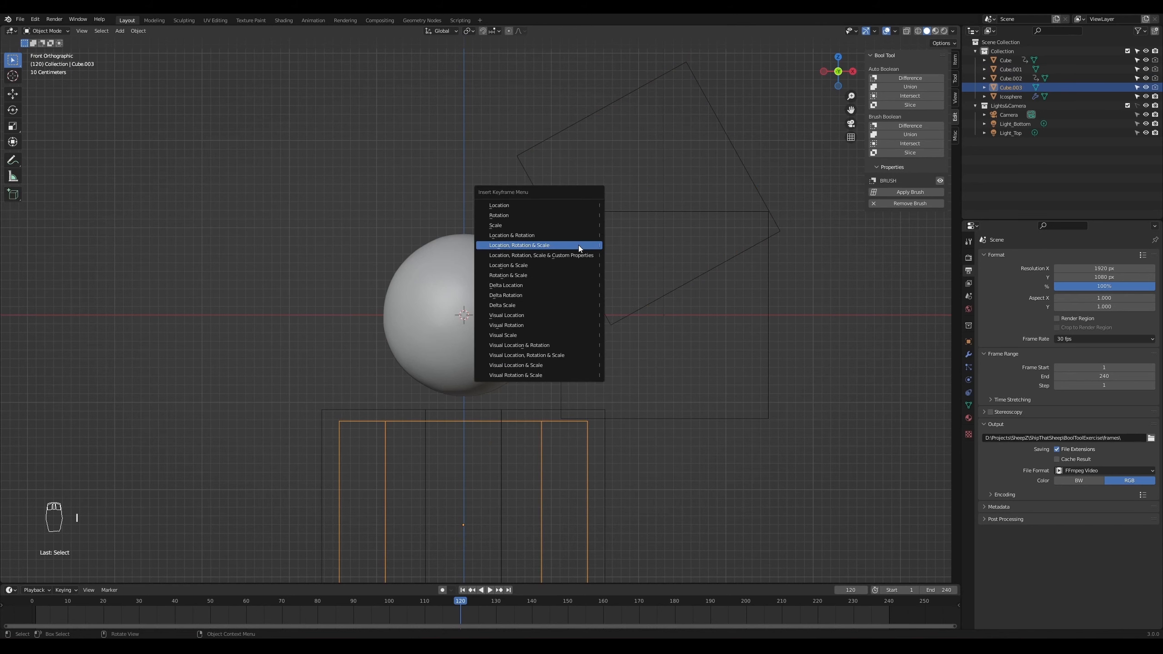
click(577, 246)
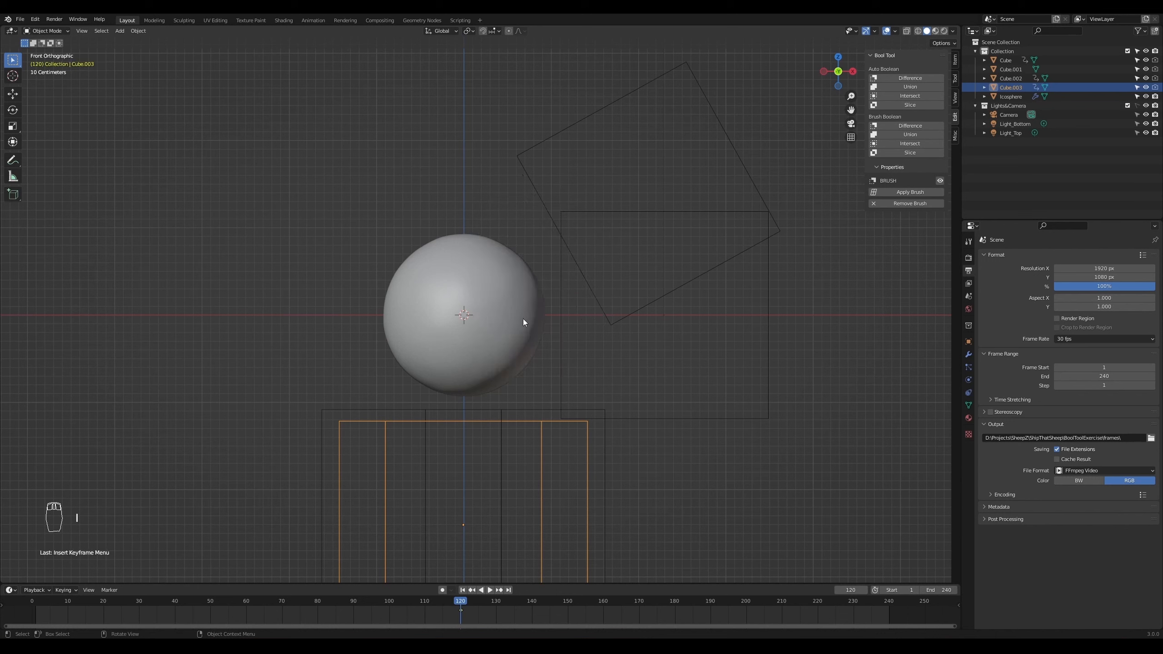
- At frame 180, raise Cube.003 along Z until it clears the sphere's top and insert a Location, Rotation & Scale keyframe
drag(461, 603, 676, 606)
drag(675, 601, 503, 601)
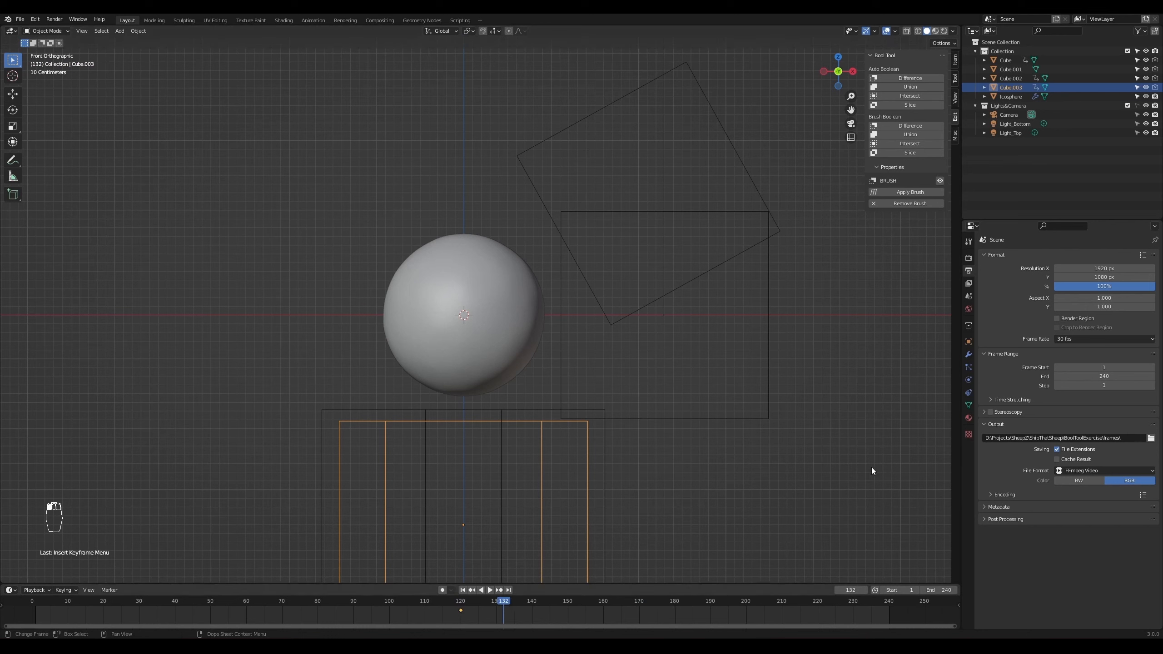
click(852, 594)
text(180)
key(Return)
key(g)
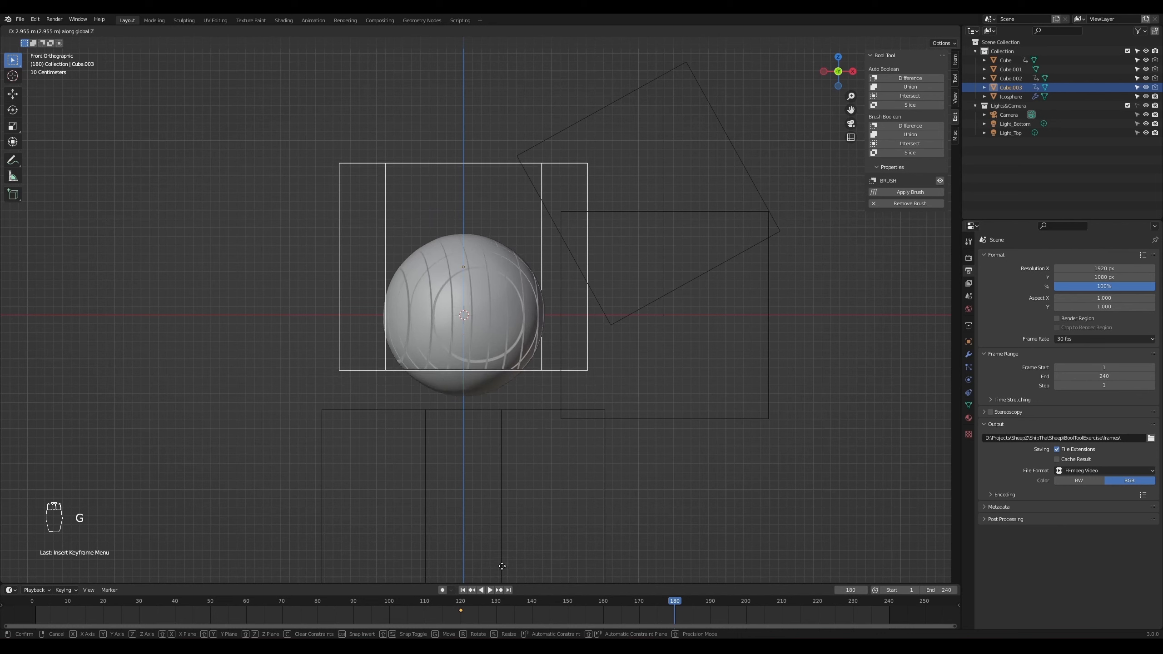
click(493, 441)
key(i)
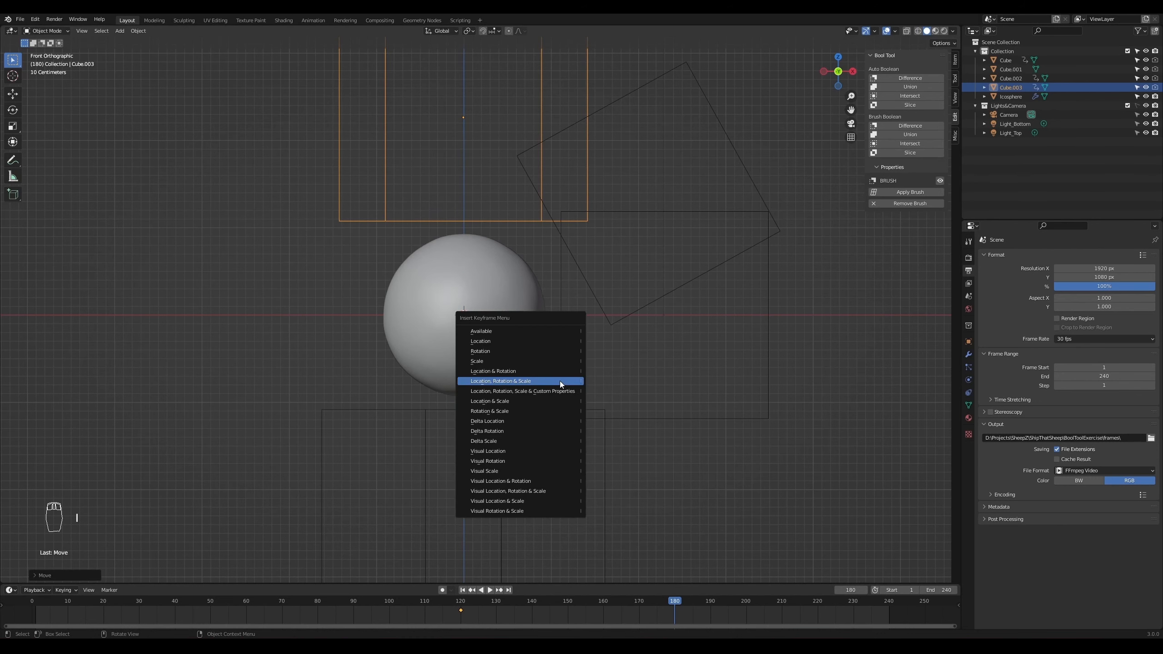
click(560, 381)
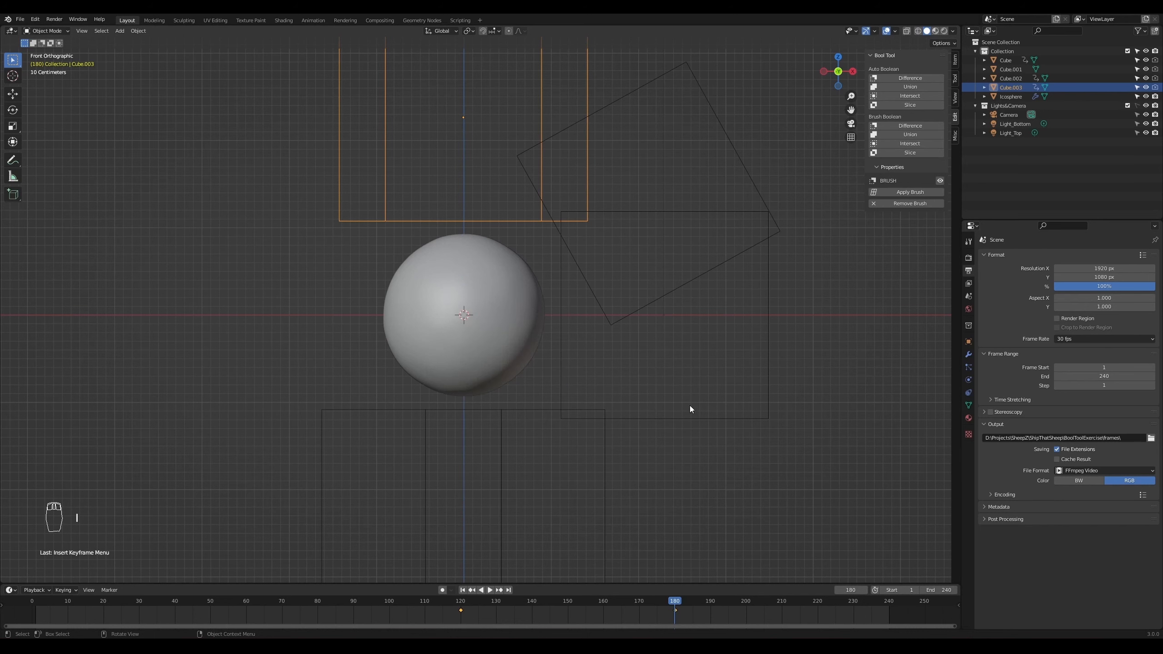
- Insert a Location, Rotation & Scale keyframe at frame 180 for the tilted cutter cube at the sphere's upper +X side
click(779, 233)
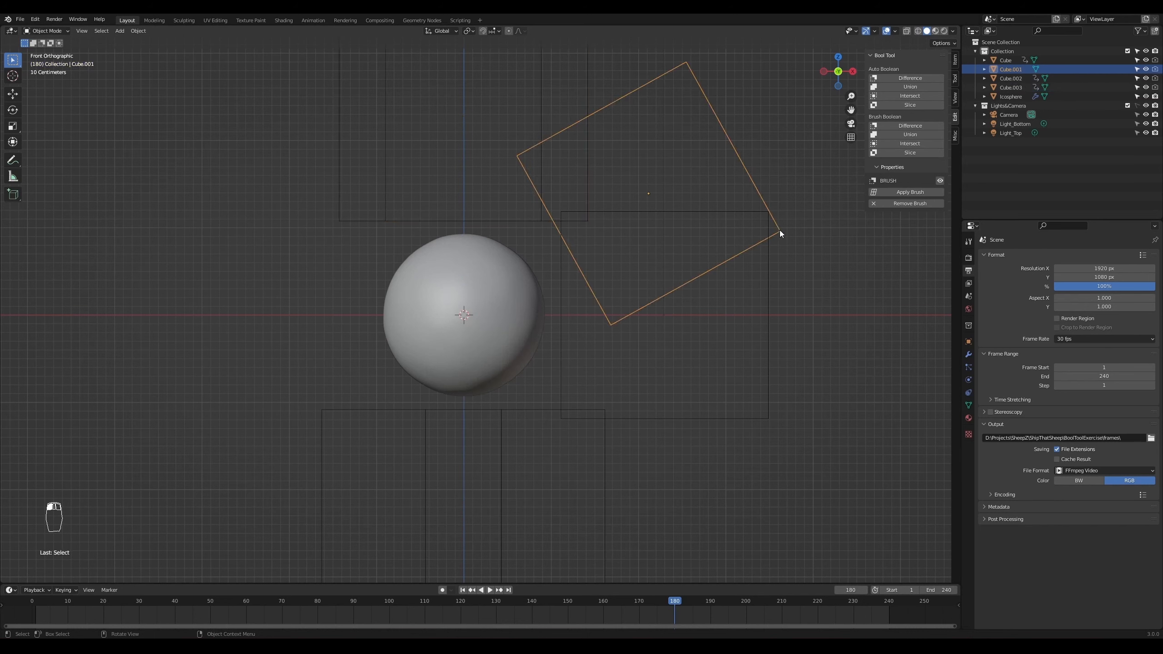
key(i)
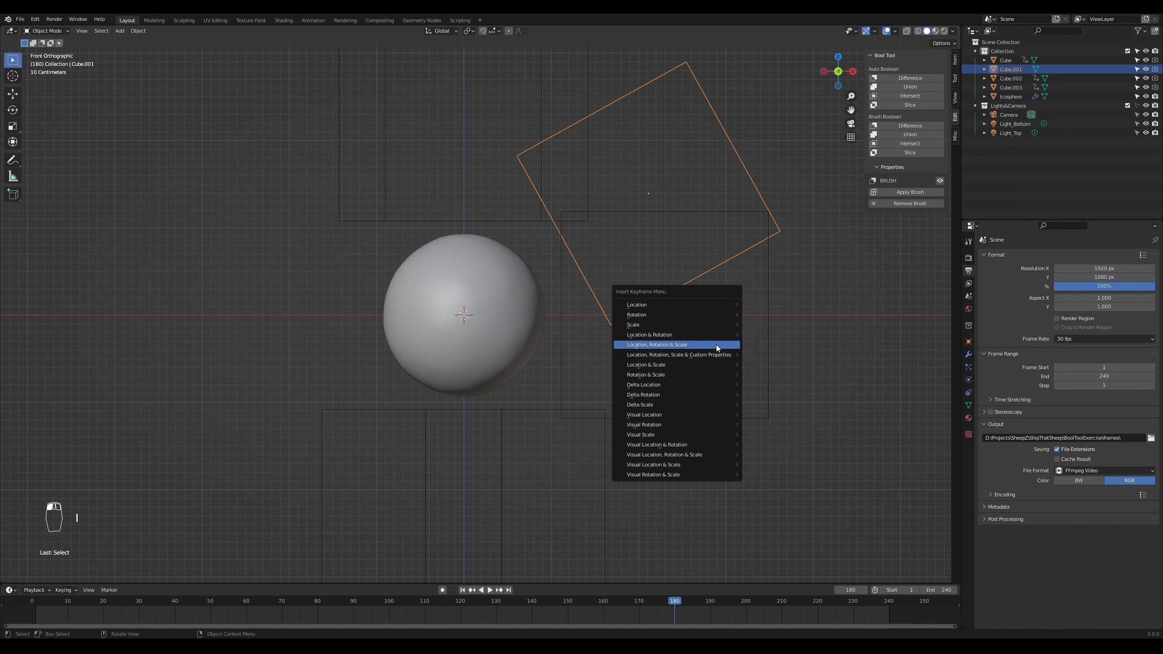
click(716, 345)
- At frame 240, move the tilted cutter diagonally through the sphere to its lower -X side and insert a Location, Rotation & Scale keyframe
key(space)
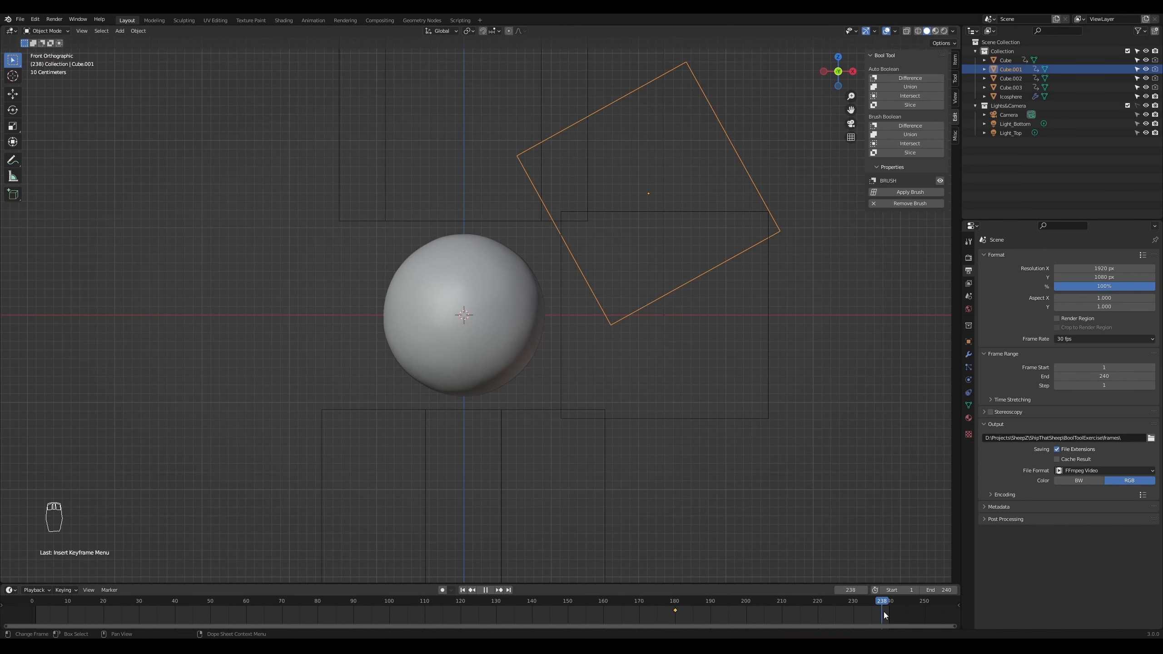
key(space)
key(g)
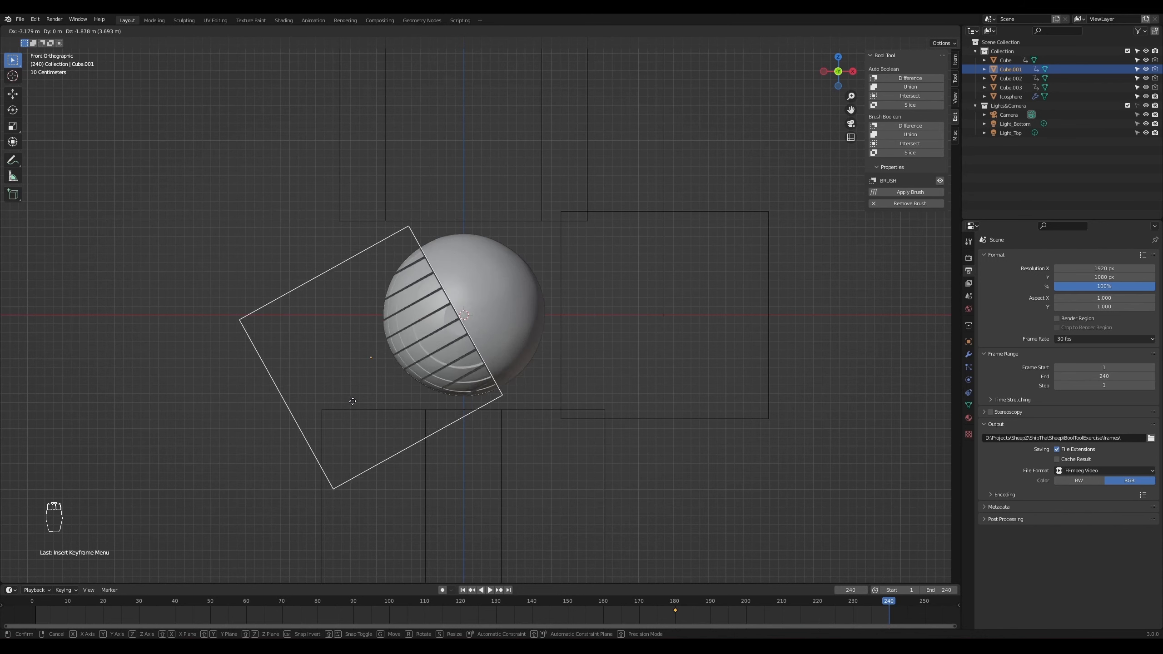
click(301, 428)
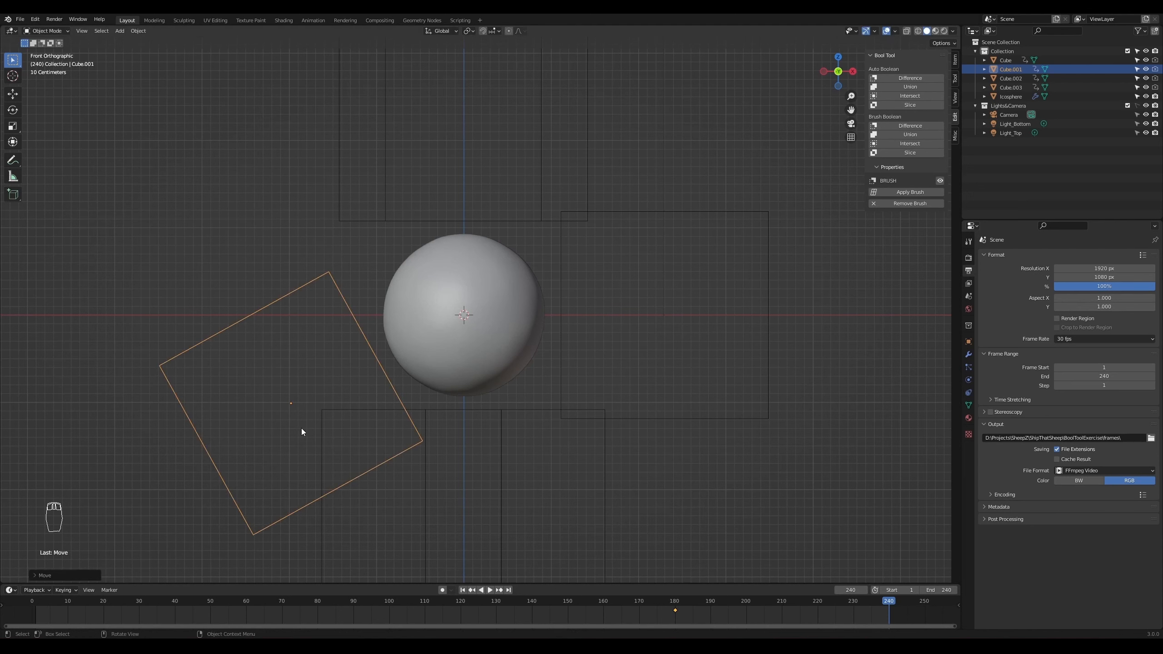
key(i)
click(570, 355)
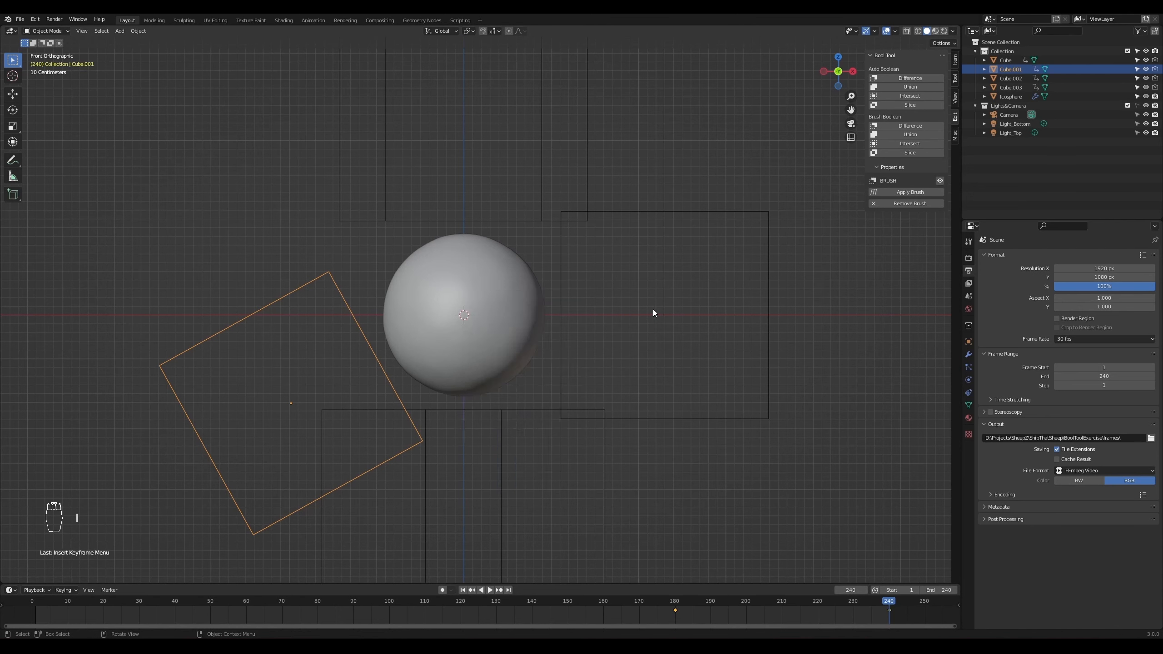
- Rewind the animation to frame 0 and save the project as BoolTollExercise2.blend
drag(879, 603, 5, 607)
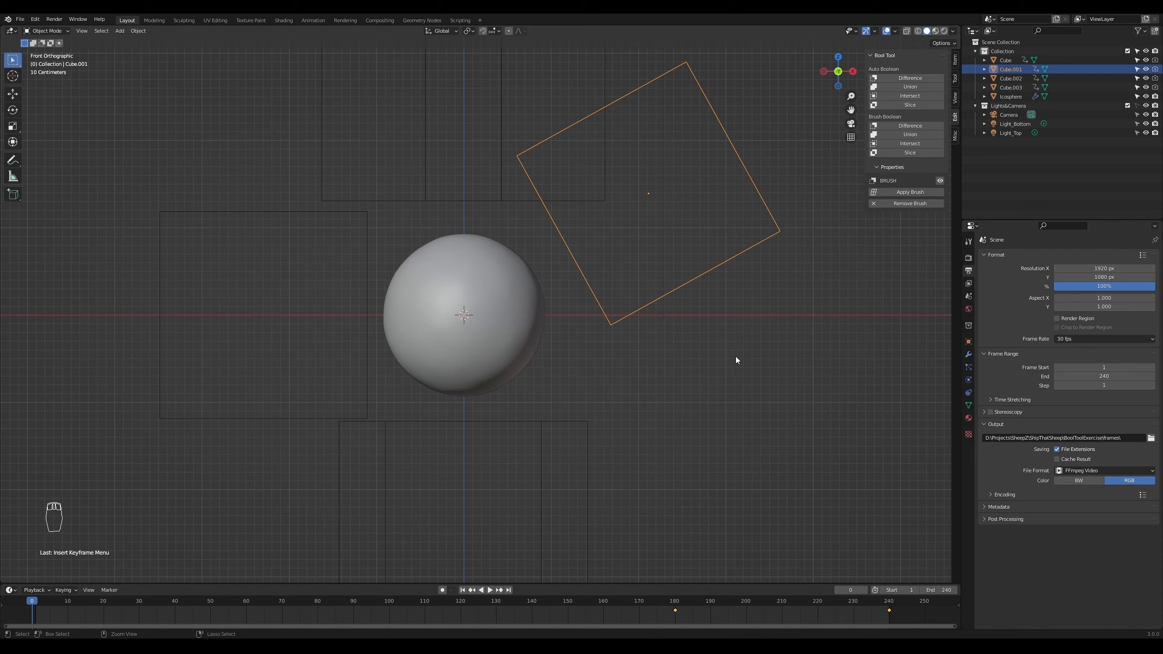
key(ctrl+s)
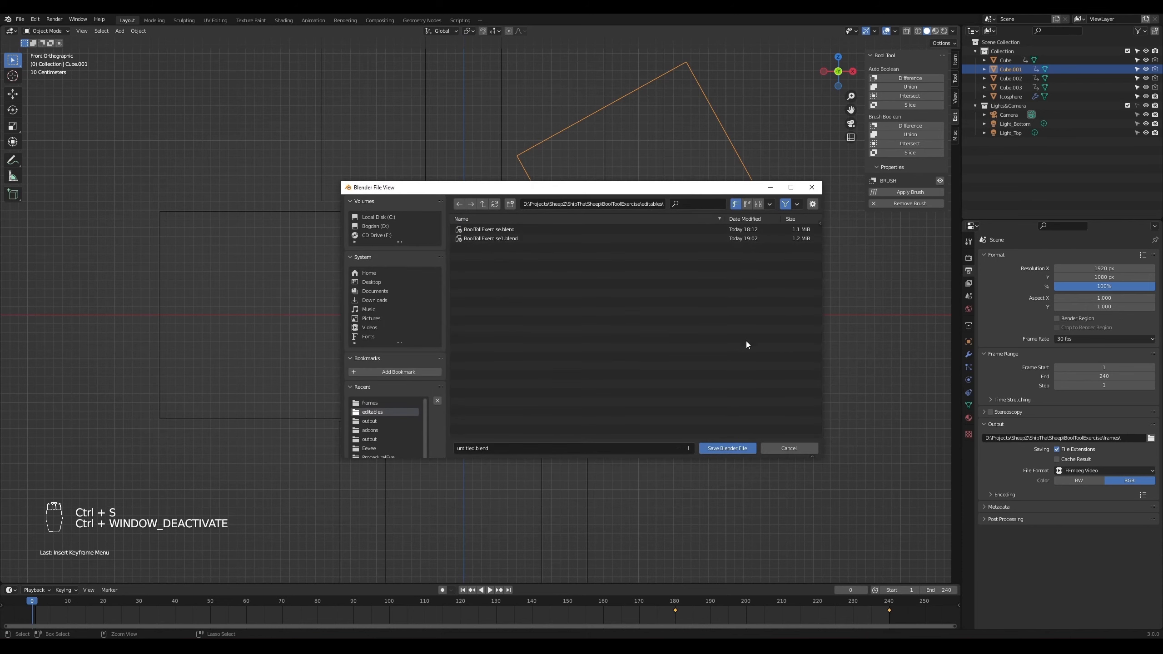
click(490, 238)
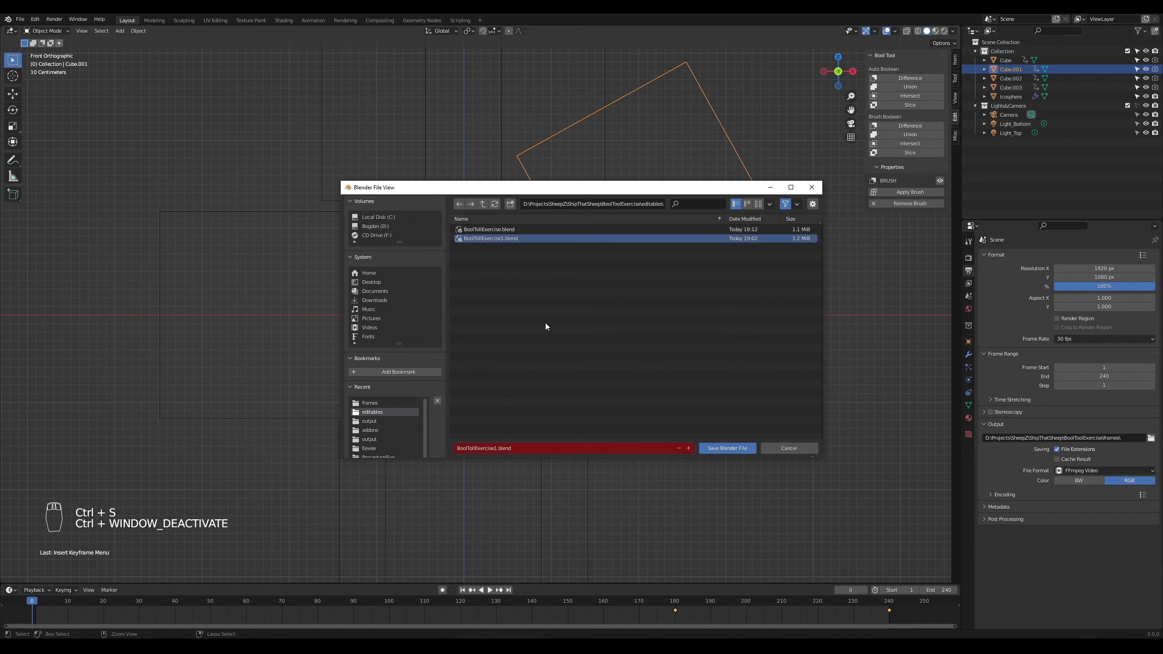
click(689, 449)
click(742, 449)
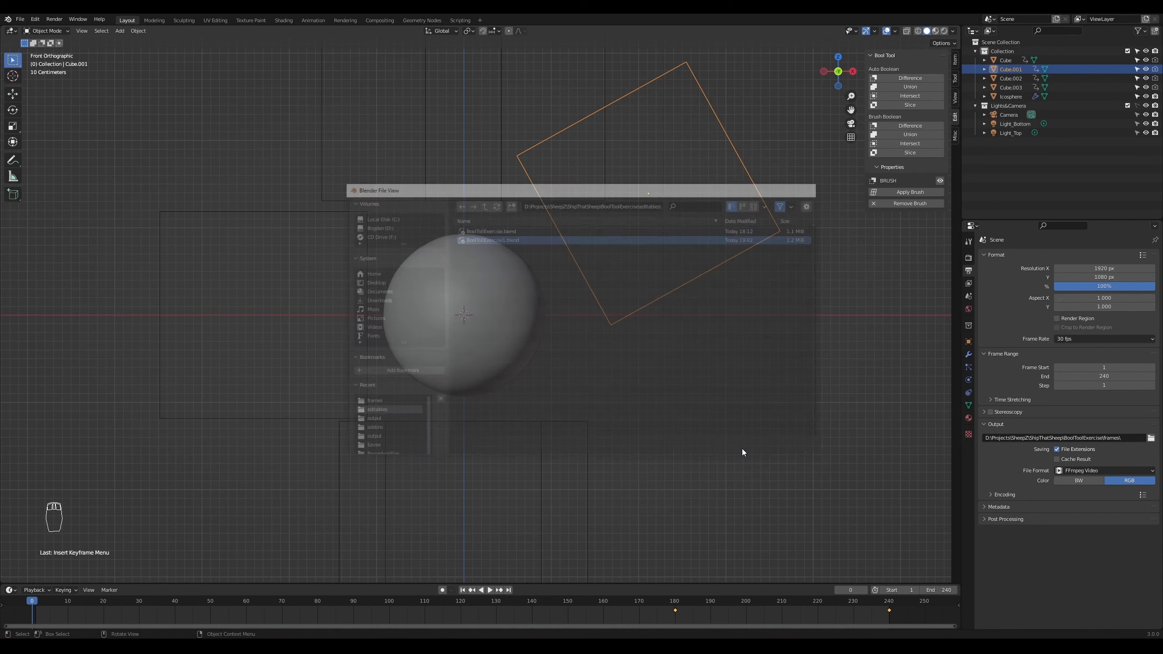
- Deselect everything and play the animation to check how the cutters pass through the sphere
click(686, 418)
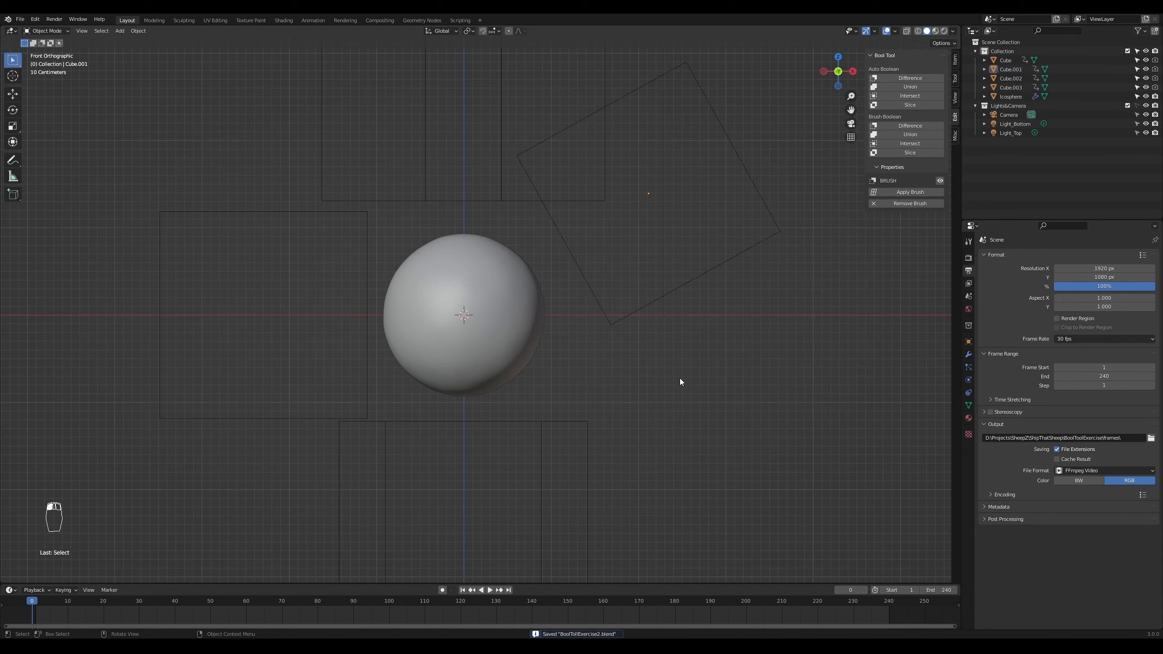
key(space)
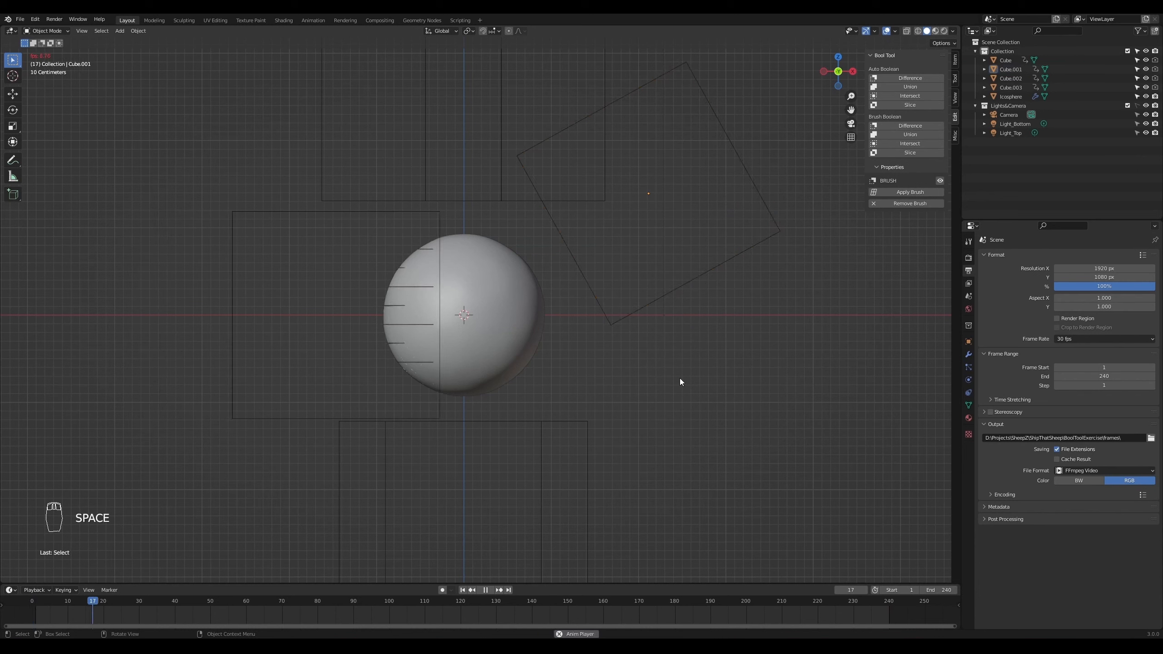
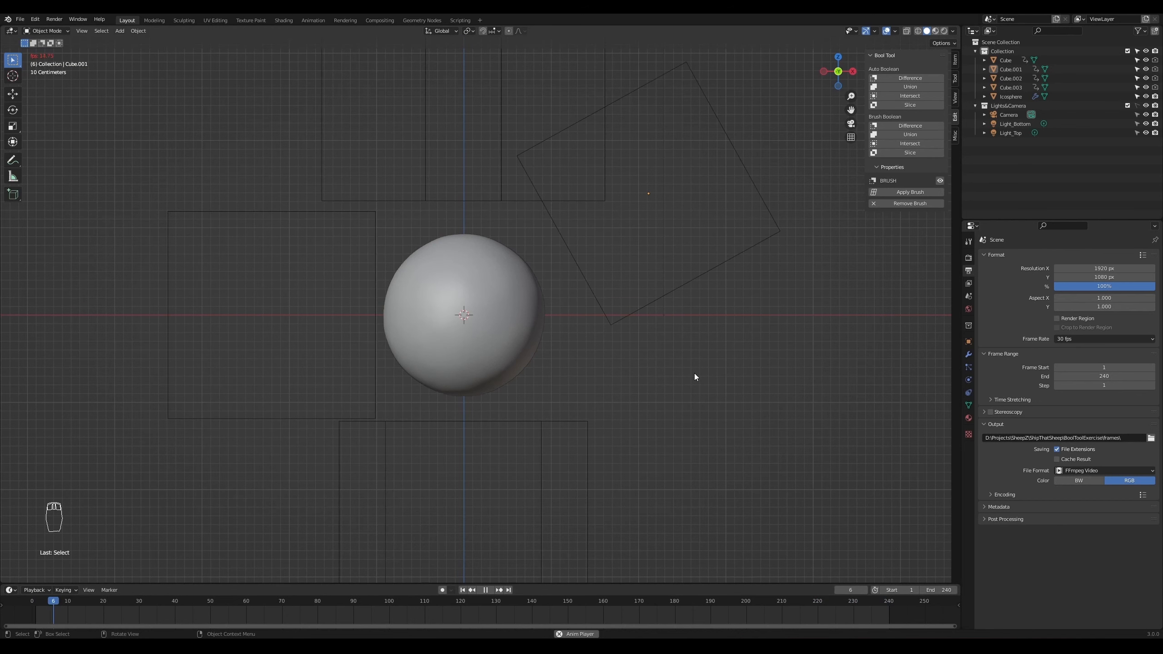
key(space)
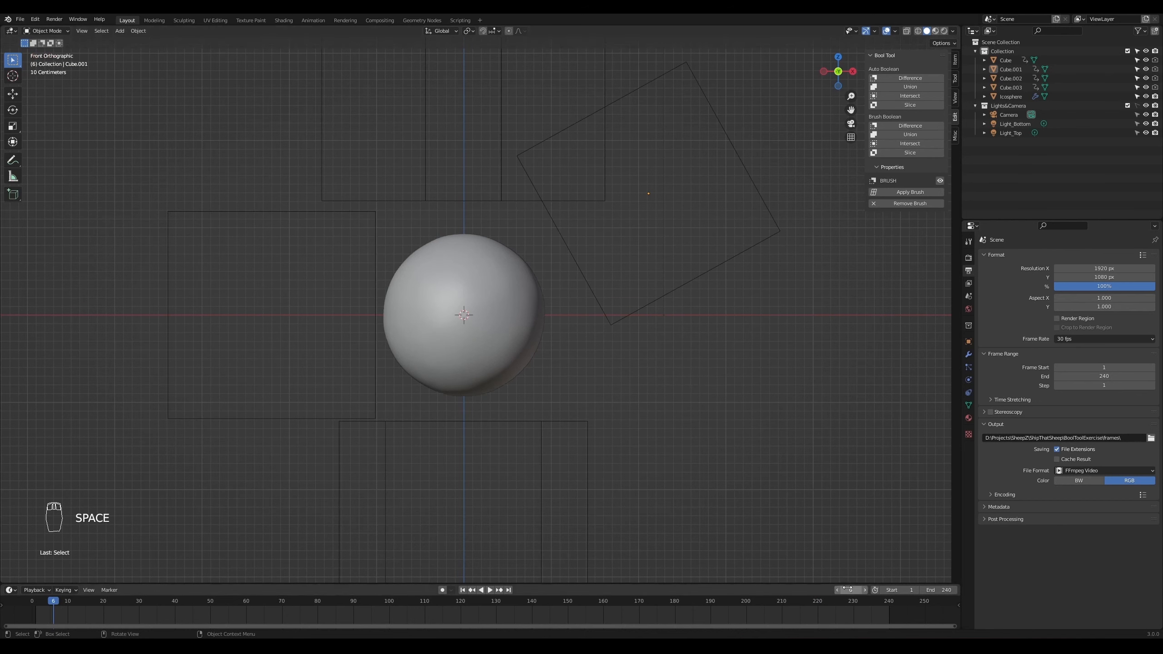
- Return to frame 1 and show the camera view with rendered shading
click(463, 591)
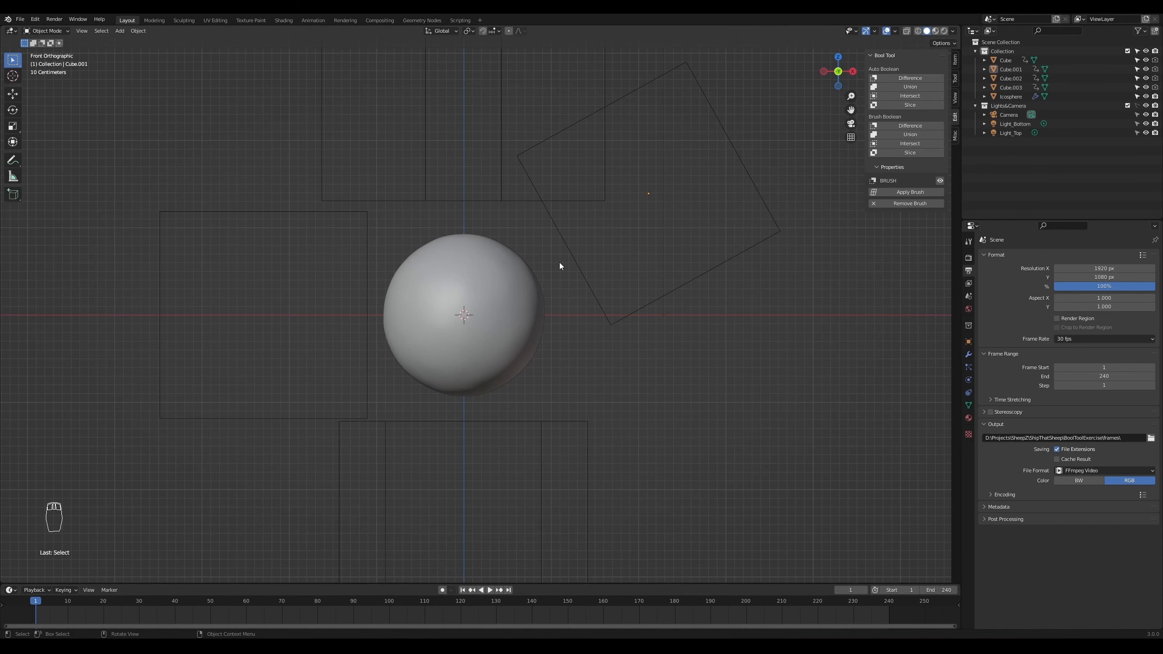
key(KP_0)
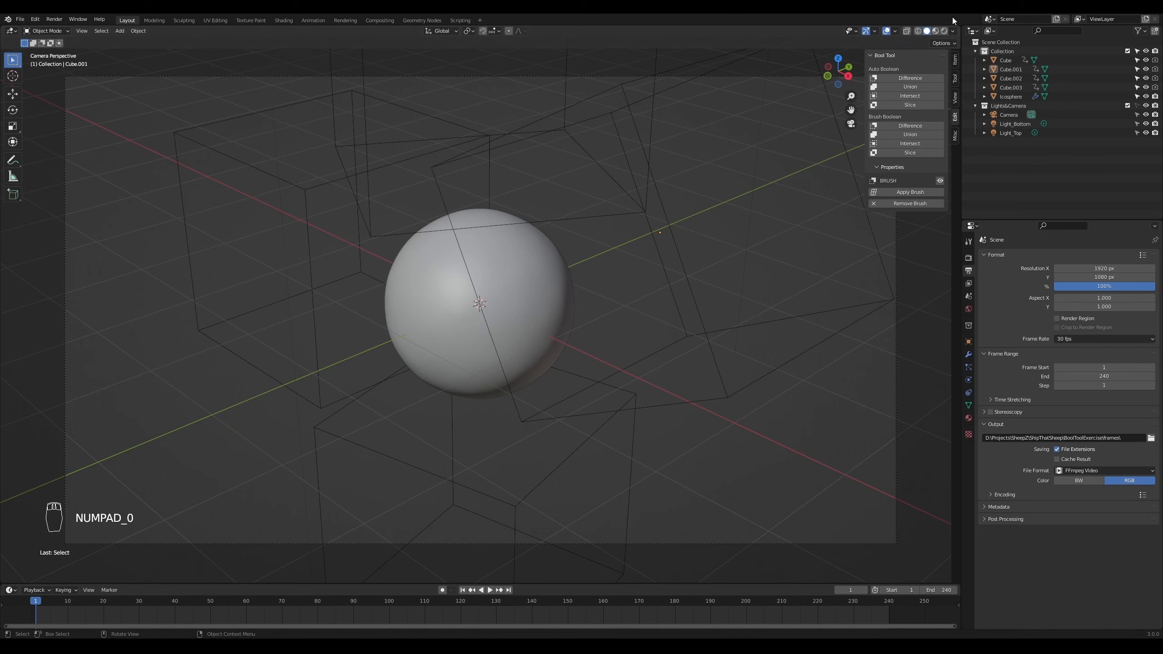
click(944, 30)
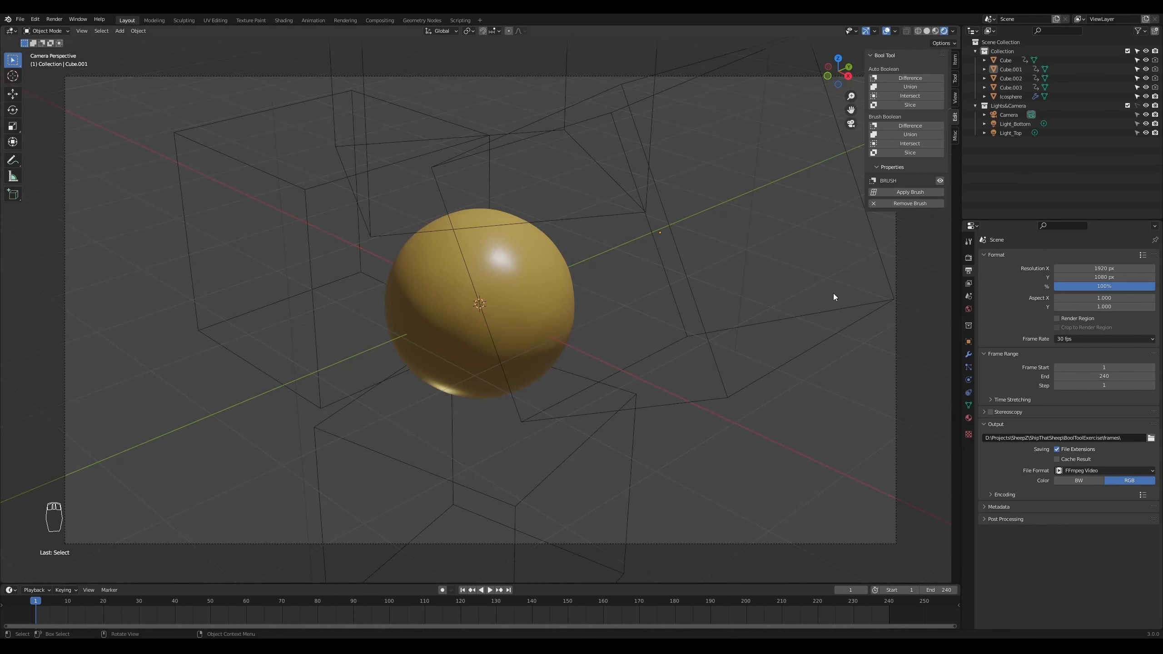
- Set the Eevee viewport samples to 64 in the render settings
click(968, 259)
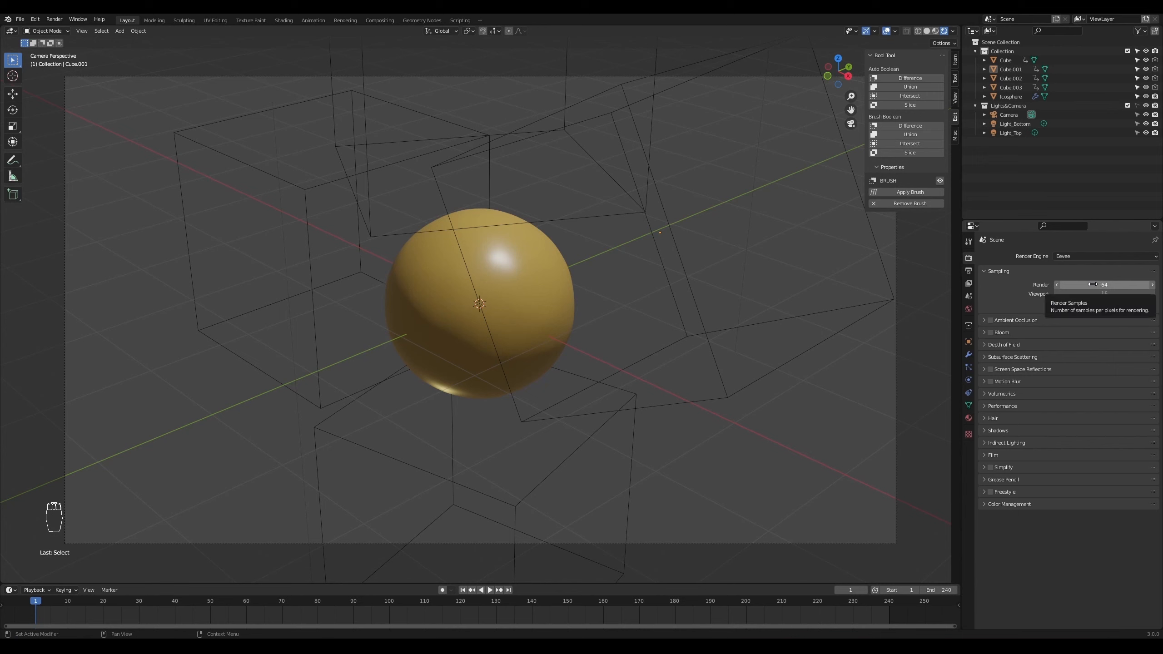
click(1103, 296)
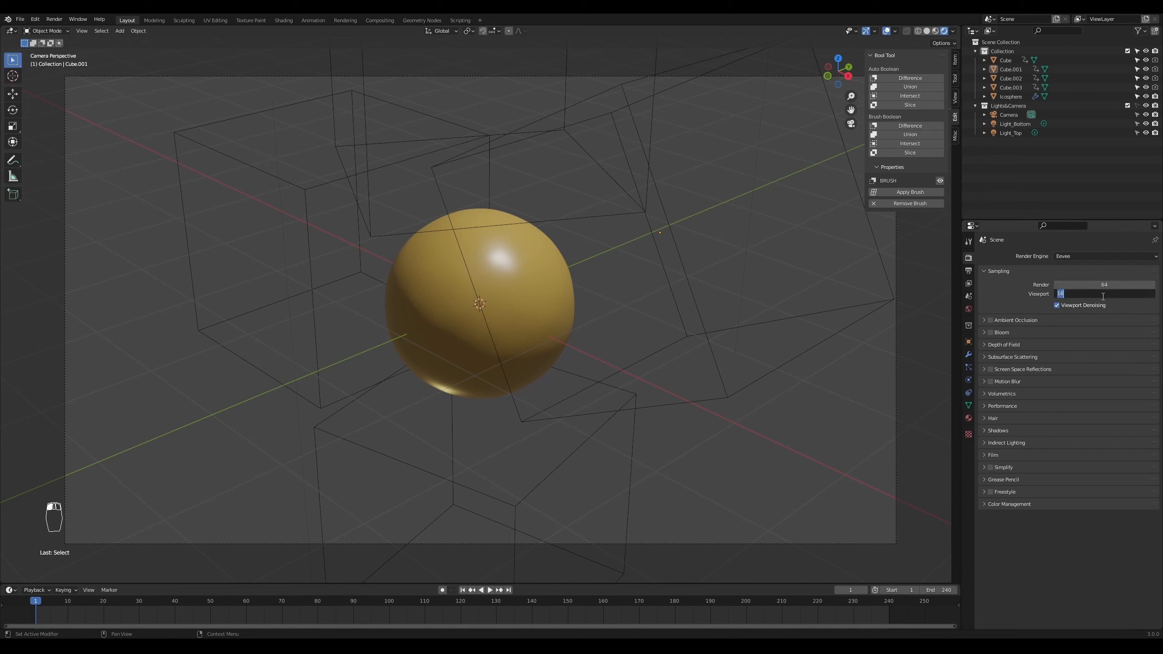
text(64)
key(Return)
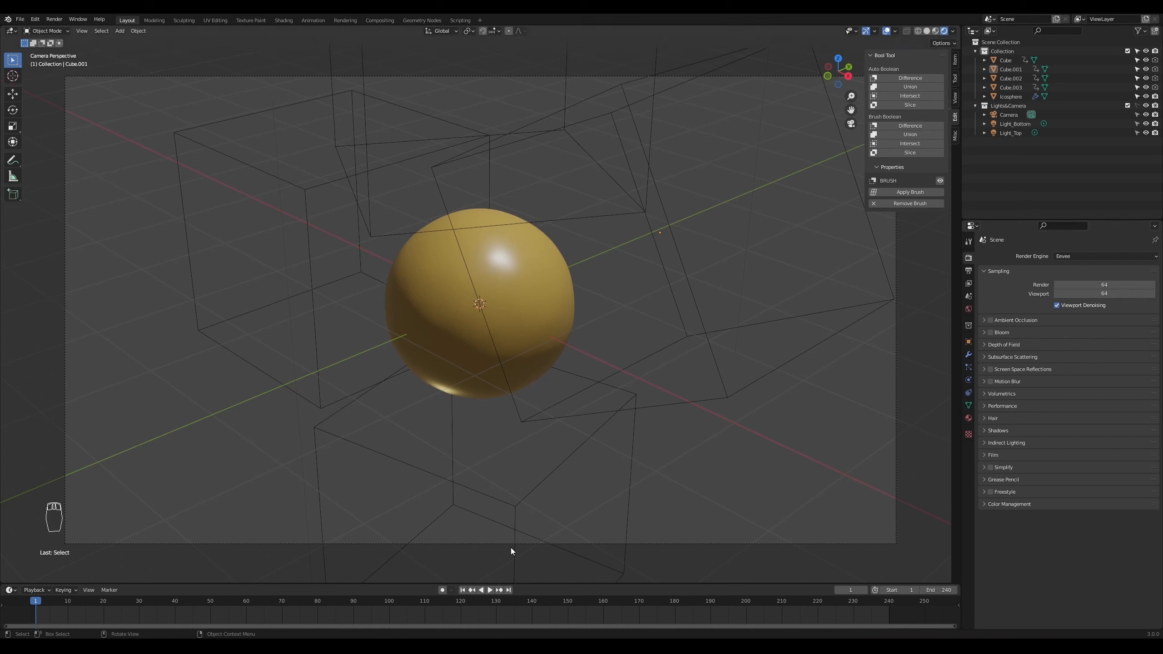
- Play the animation from frame 181 to 213 and hide the viewport overlays to inspect the sphere's grooves up close
click(681, 601)
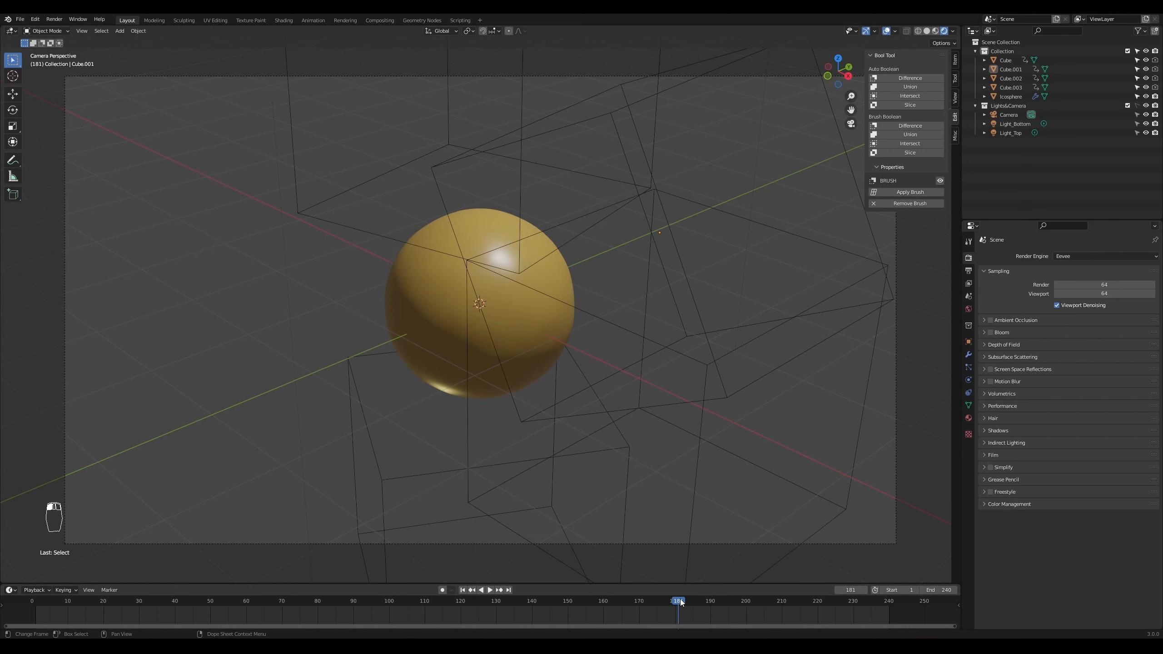
key(space)
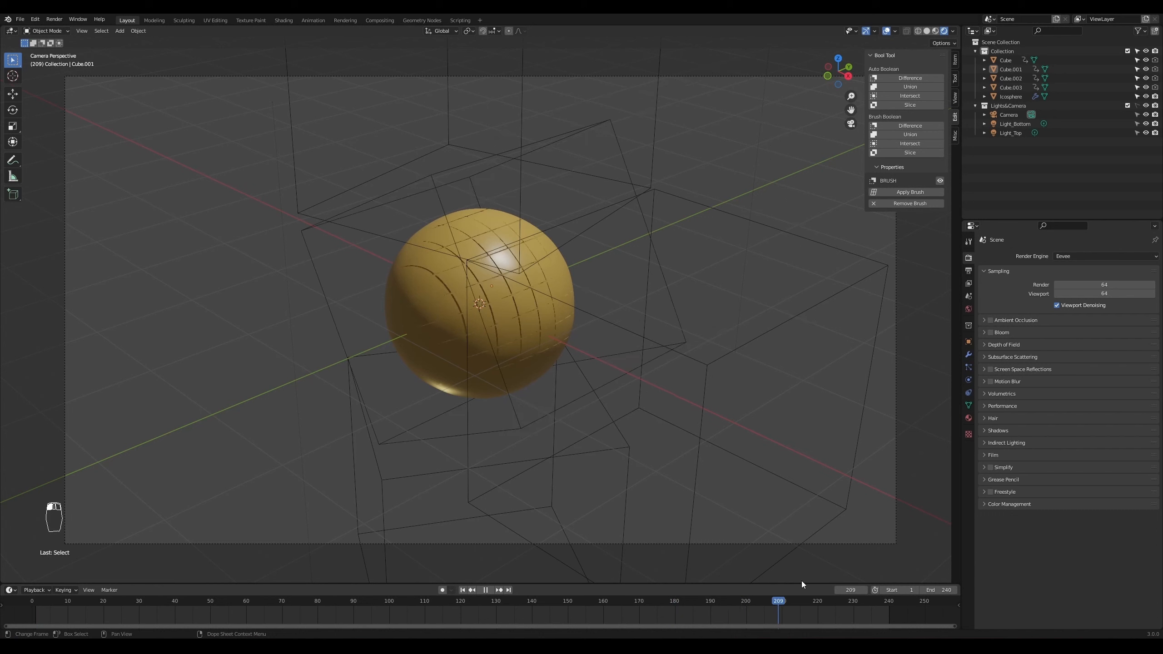
drag(802, 582, 793, 583)
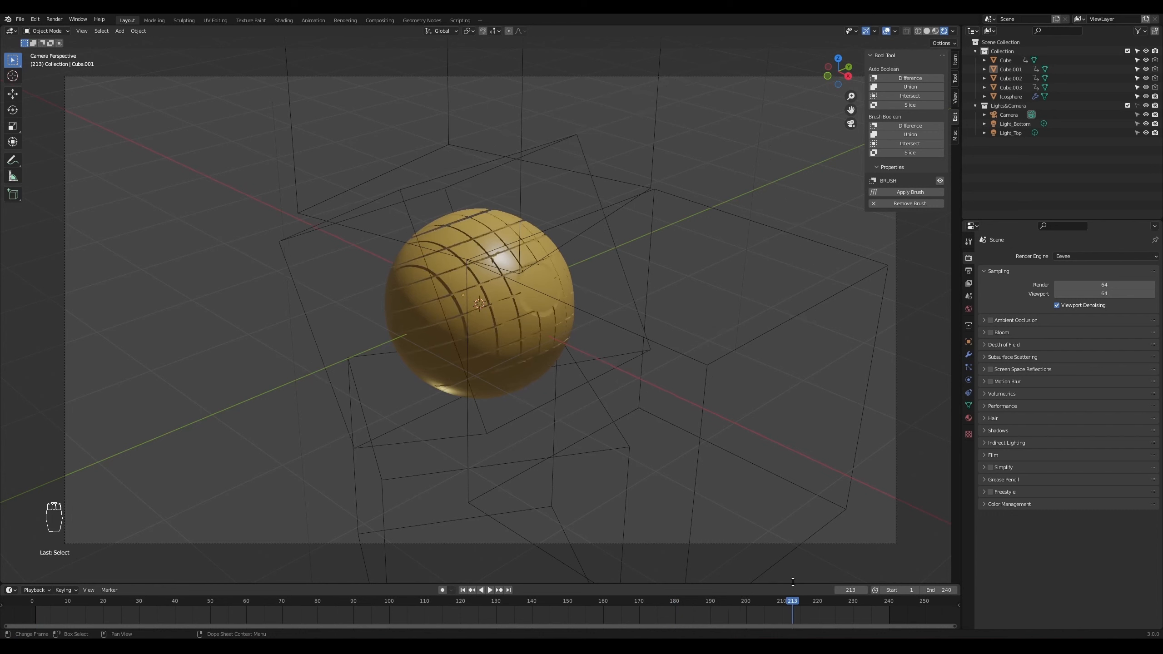
click(887, 31)
scroll(572, 273, up, 4)
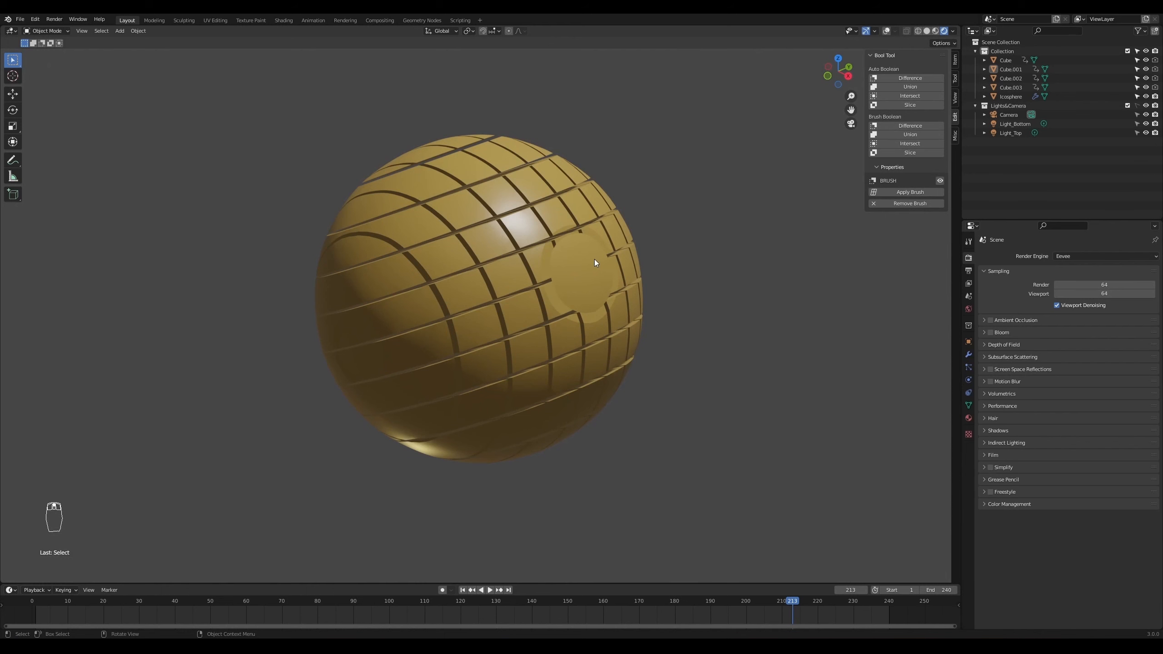
scroll(595, 259, up, 5)
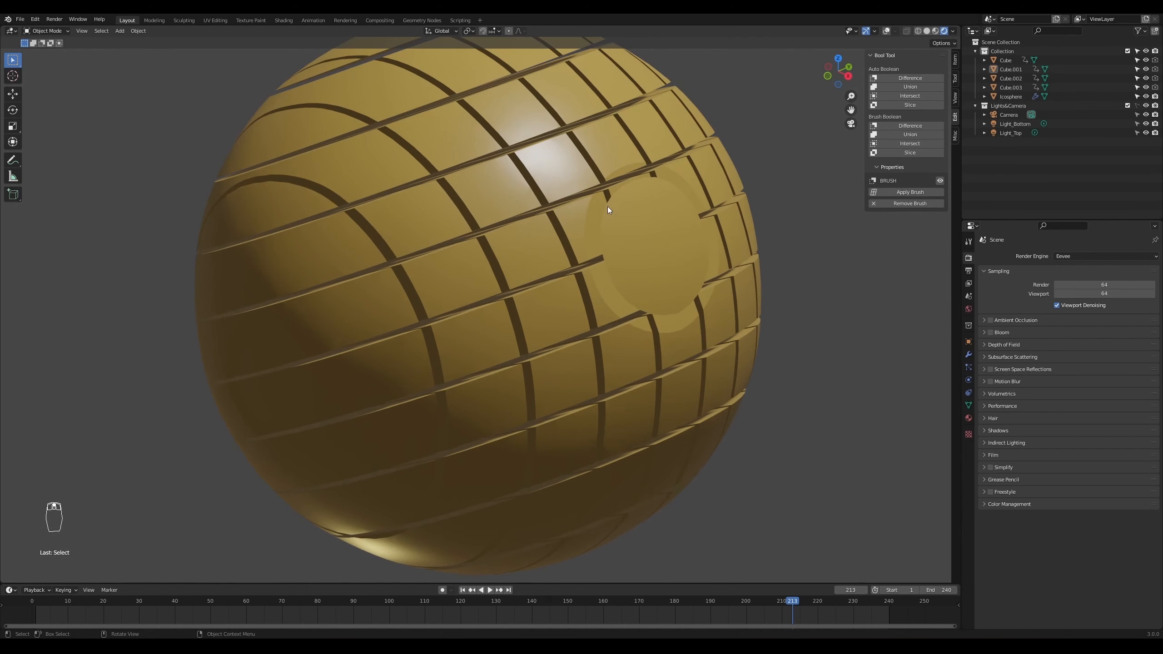
- Set both the Eevee render samples and the viewport samples to 128
click(1098, 284)
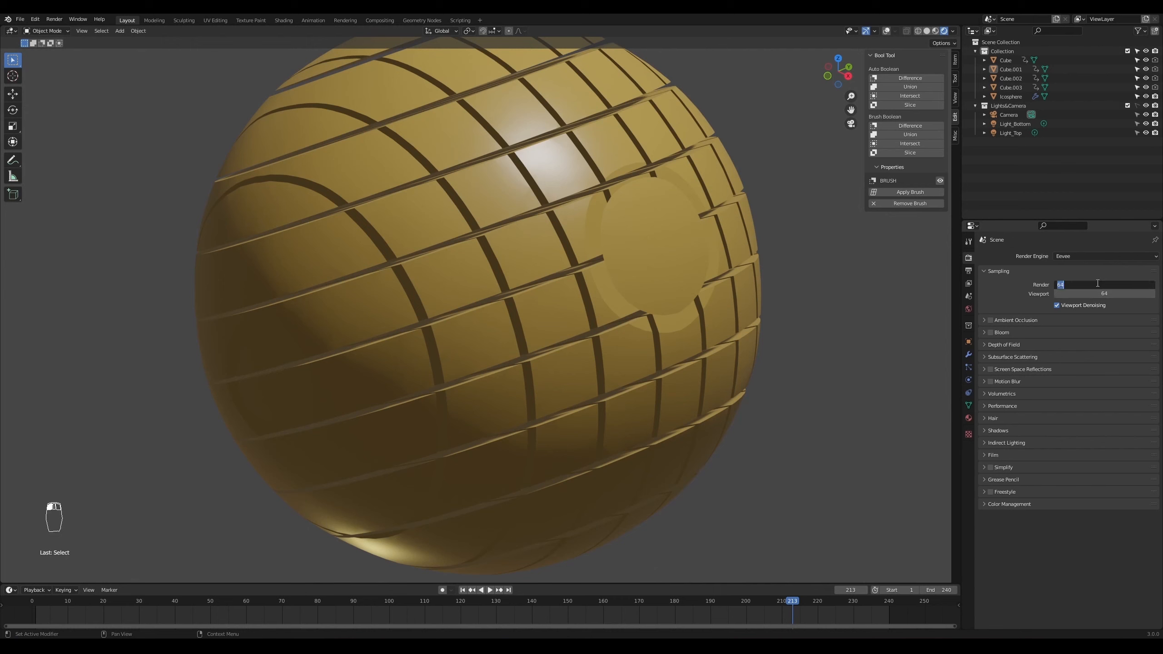
text(128)
key(Return)
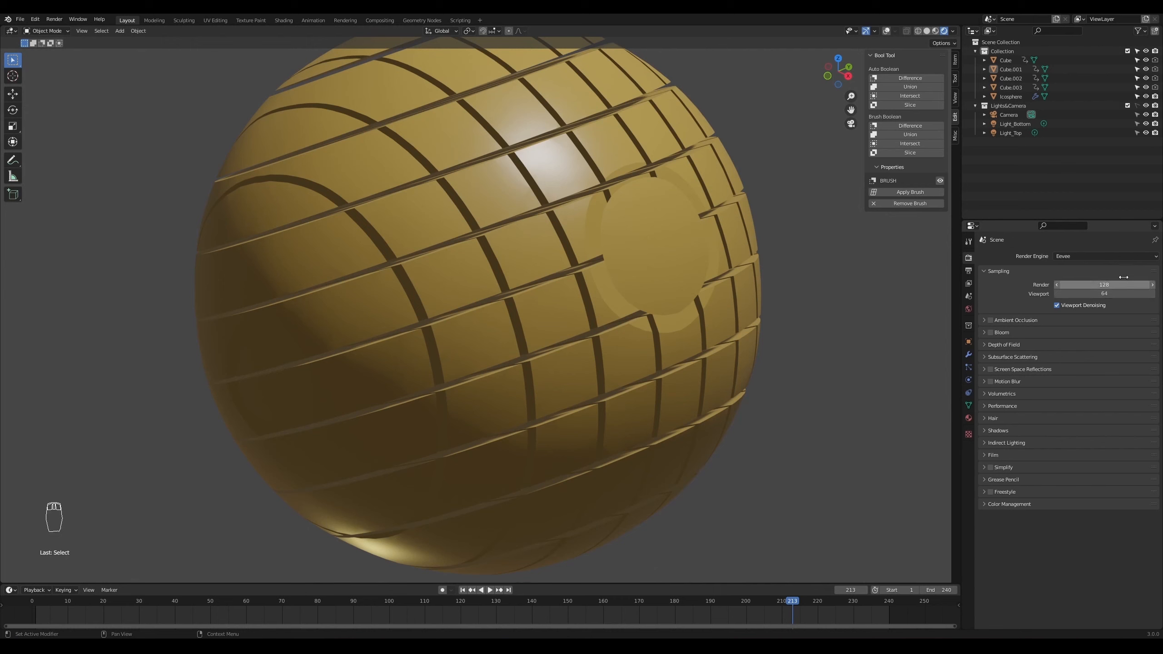
click(1091, 293)
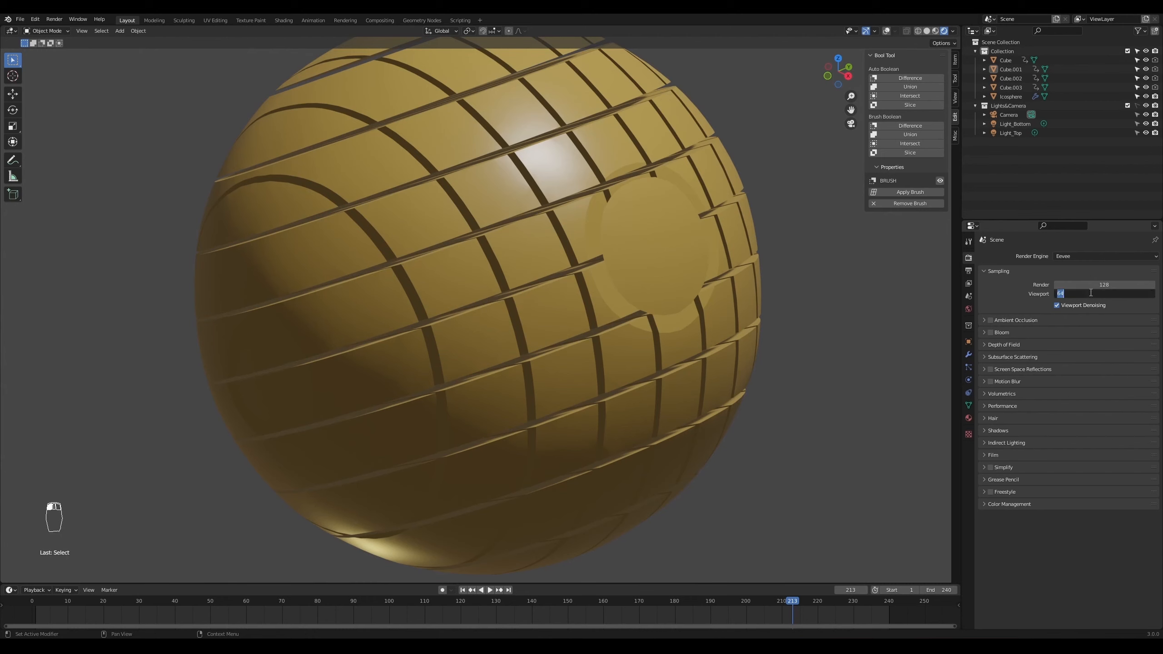
text(128)
key(Return)
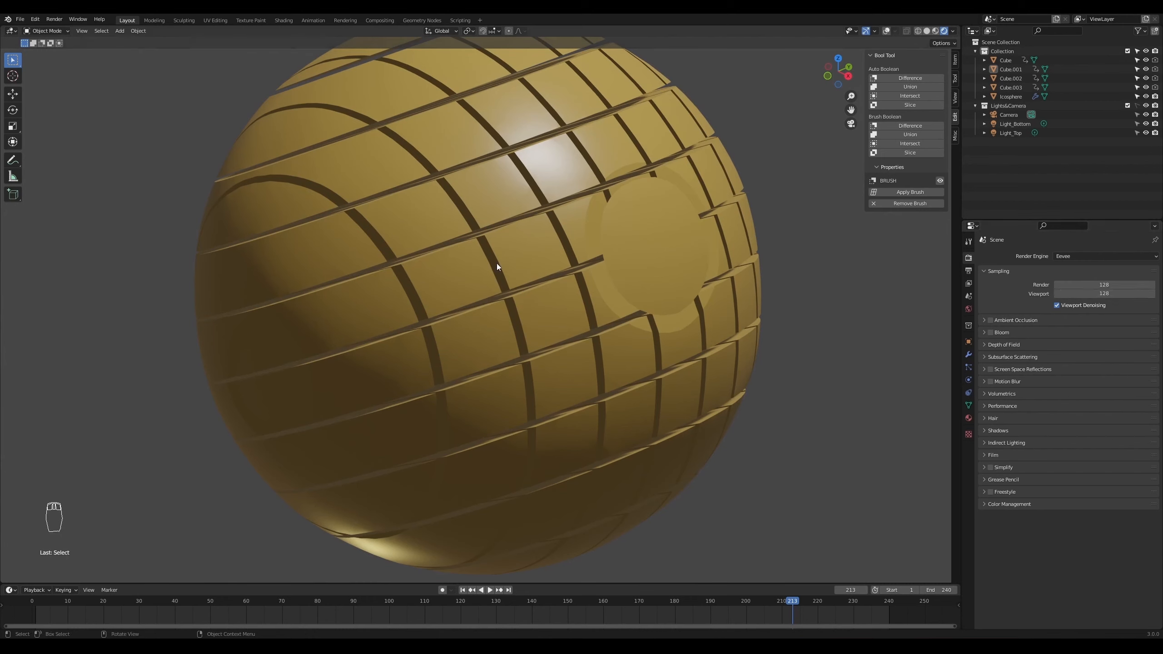
- Set the Eevee viewport samples to 16
click(1104, 294)
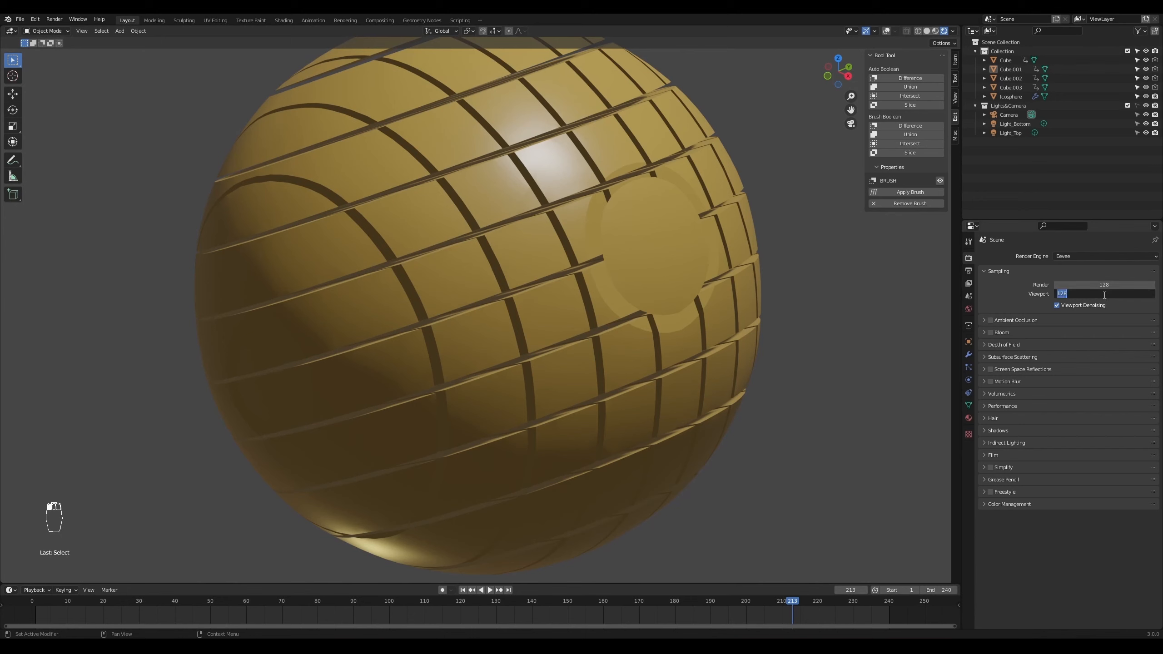
text(16)
key(Return)
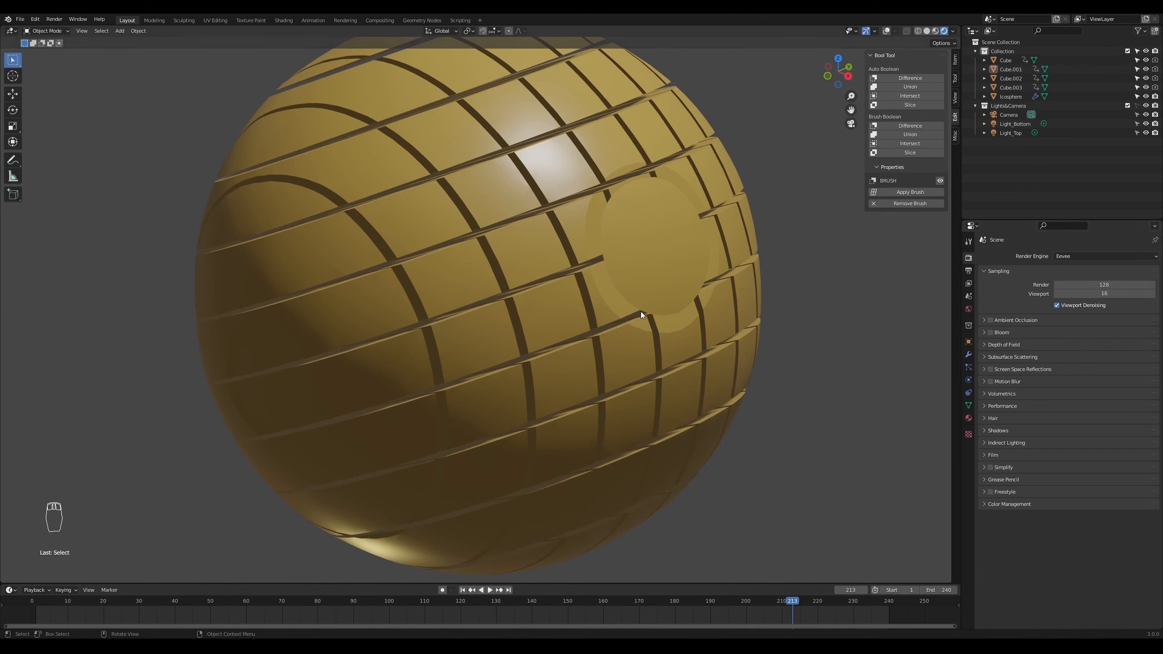
- Enable Screen Space Reflections and Ambient Occlusion, switching each off and on to compare its effect on the sphere
click(990, 369)
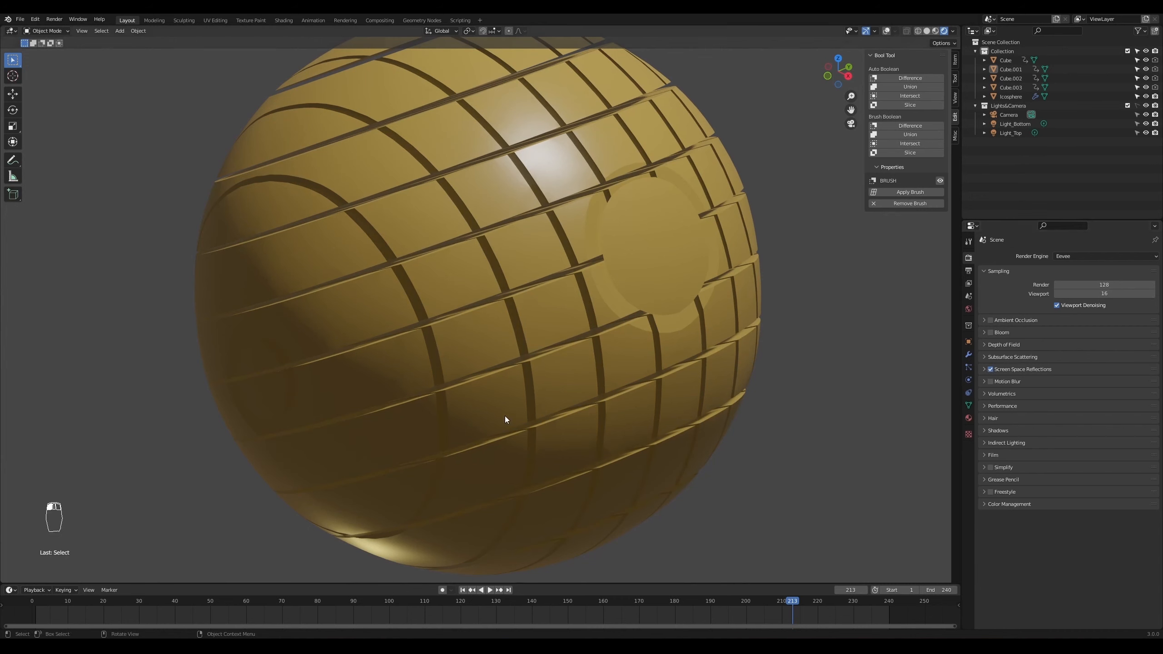
click(991, 370)
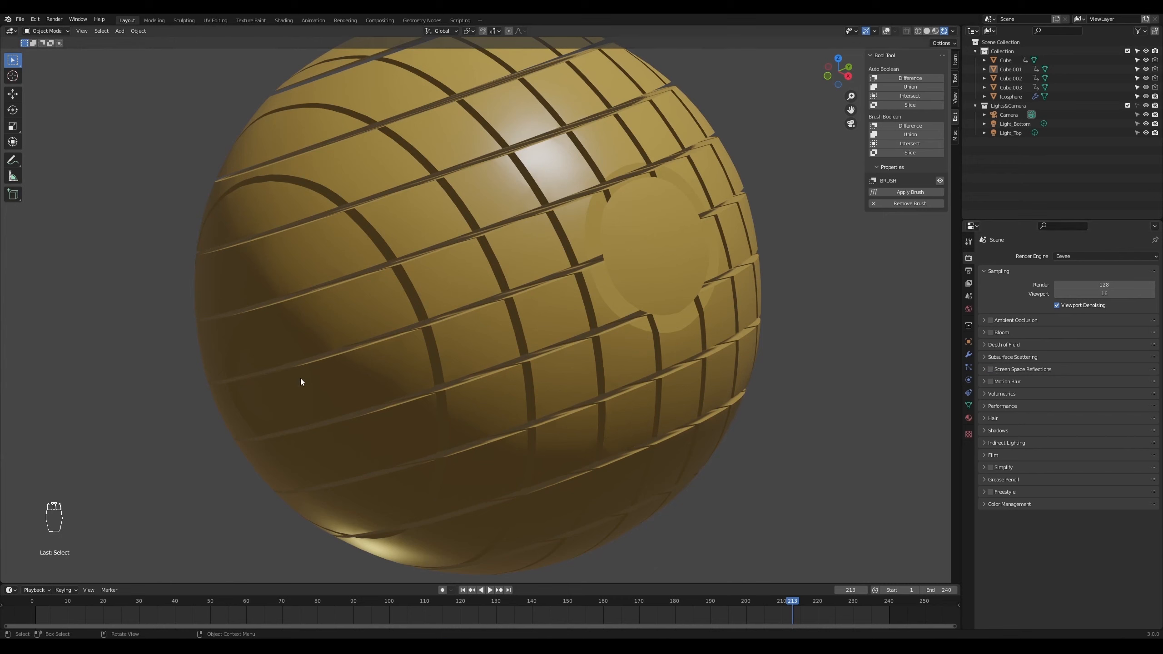
click(991, 369)
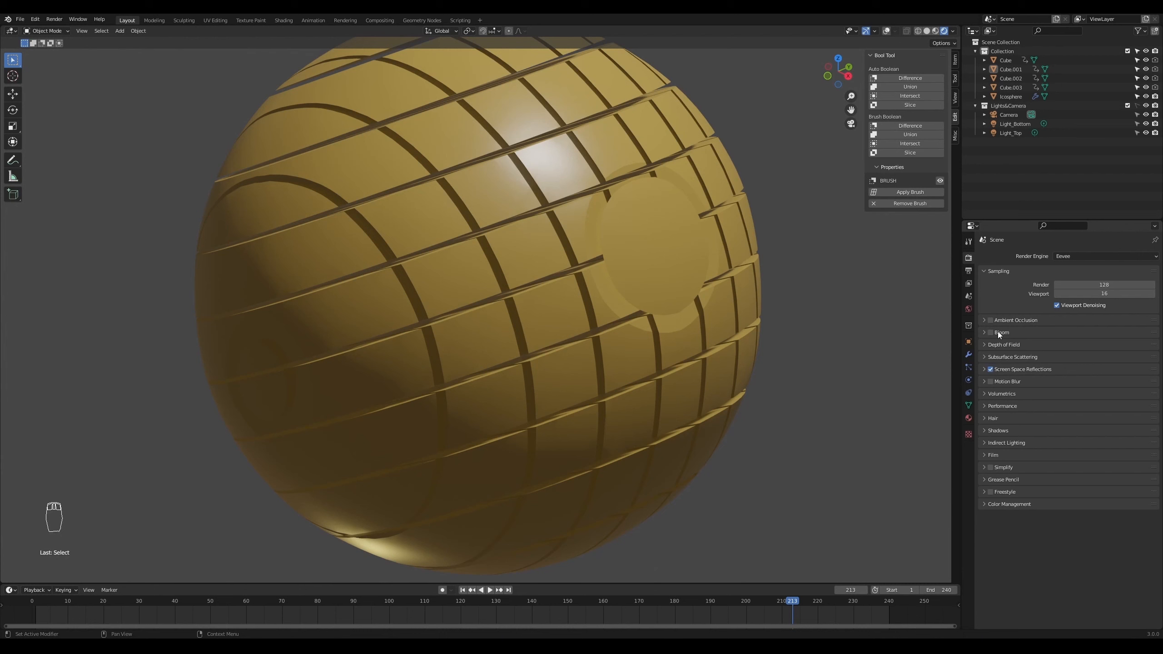
click(990, 320)
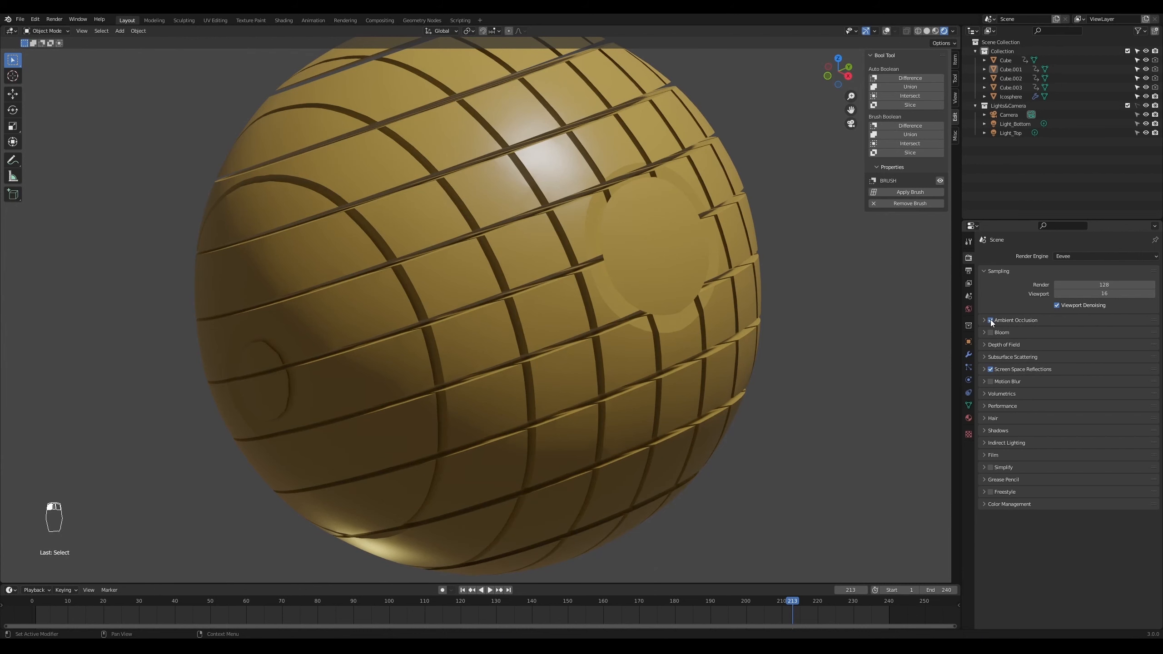
click(990, 320)
click(990, 320)
- Set the shadow cube size to 1024 px and enable High Bit Depth shadows
click(989, 431)
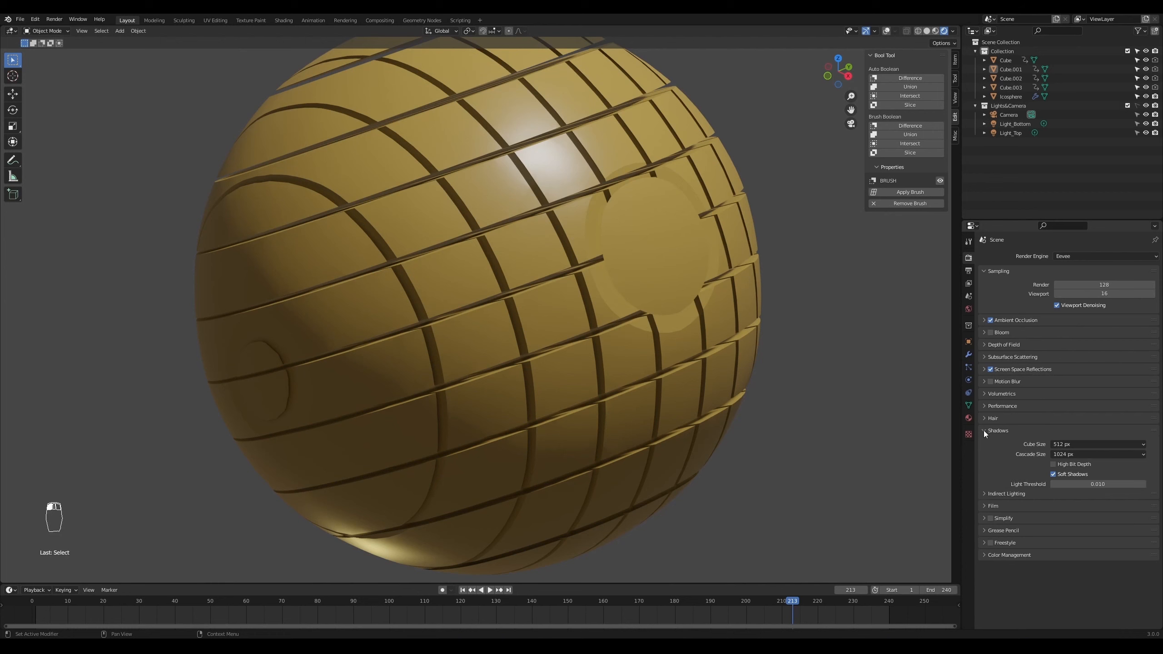
click(1076, 443)
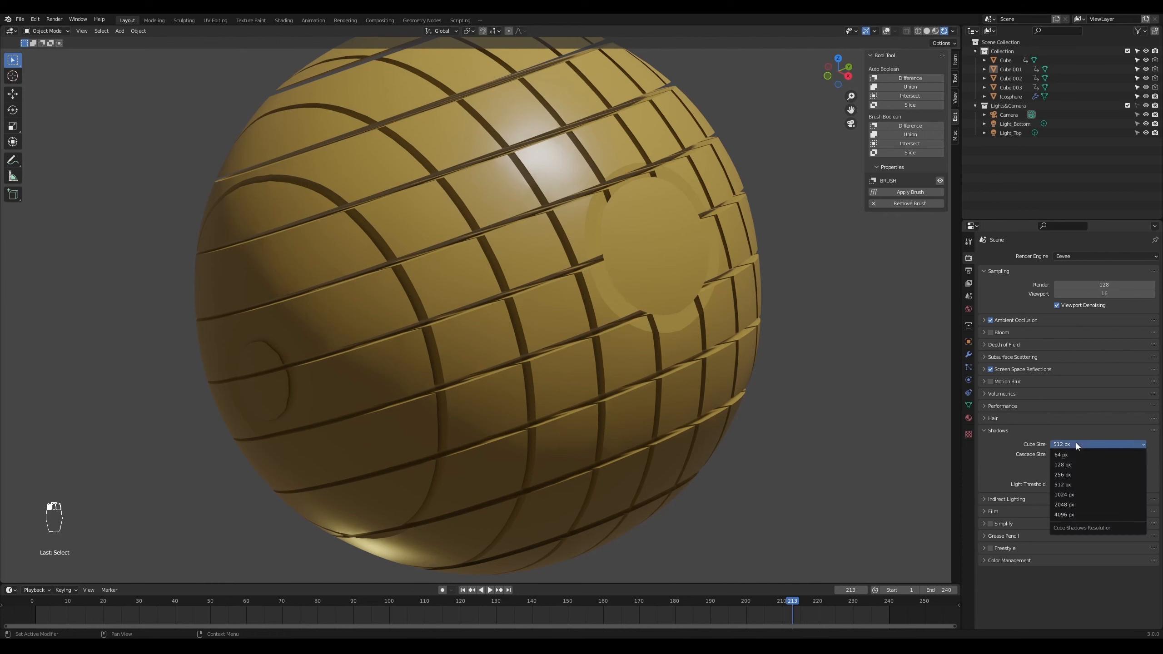
click(1064, 494)
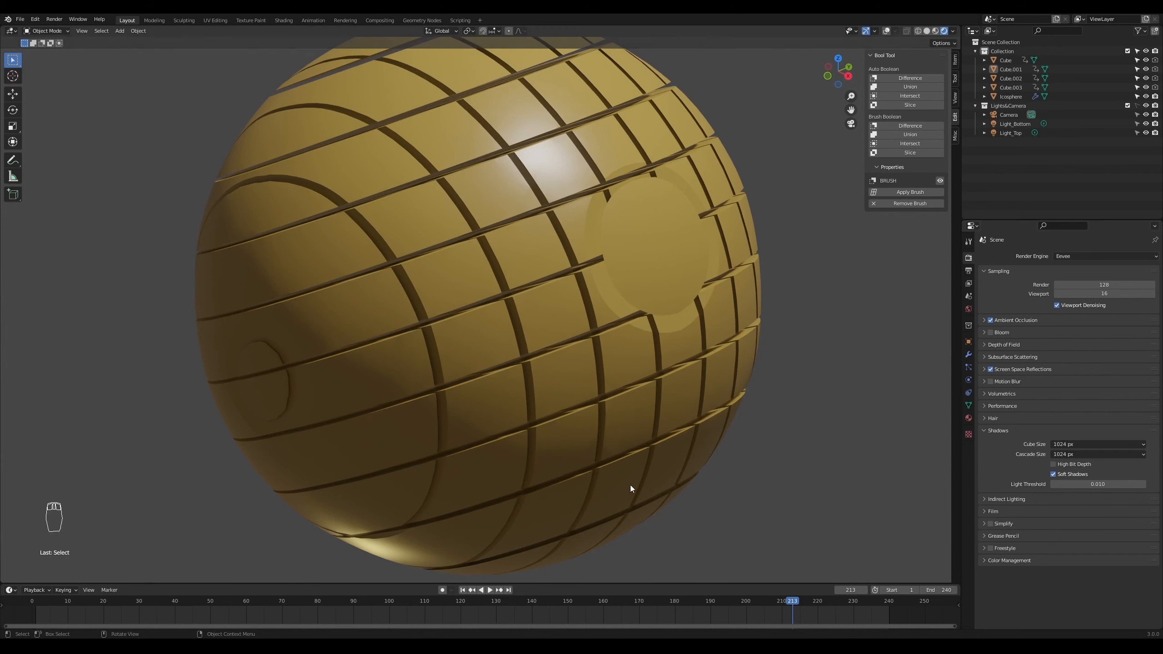
click(1053, 465)
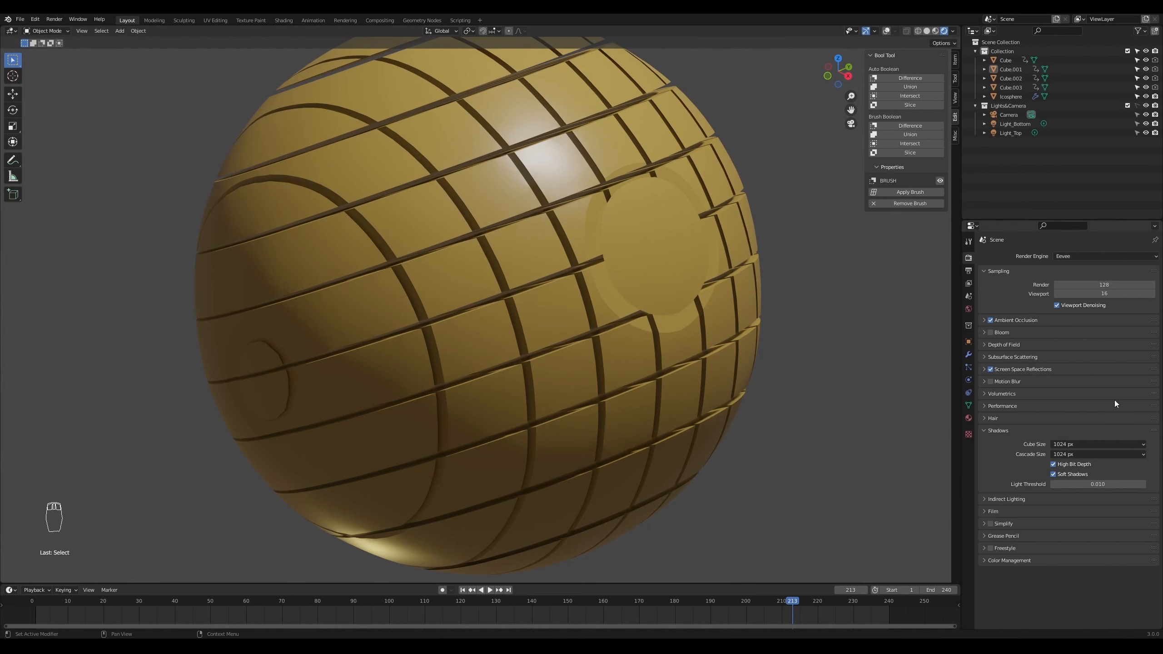
- Set both the shadow cube size and the cascade size to 2048 px and check the sphere's shading
click(1080, 443)
click(1073, 501)
click(1074, 454)
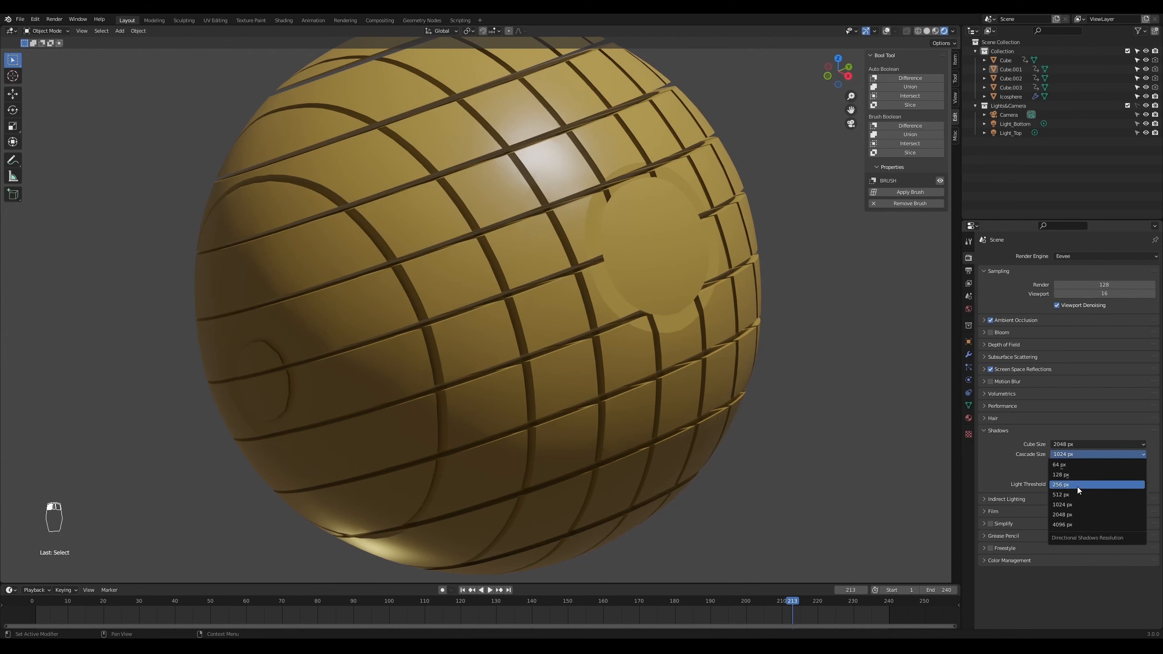
click(1069, 515)
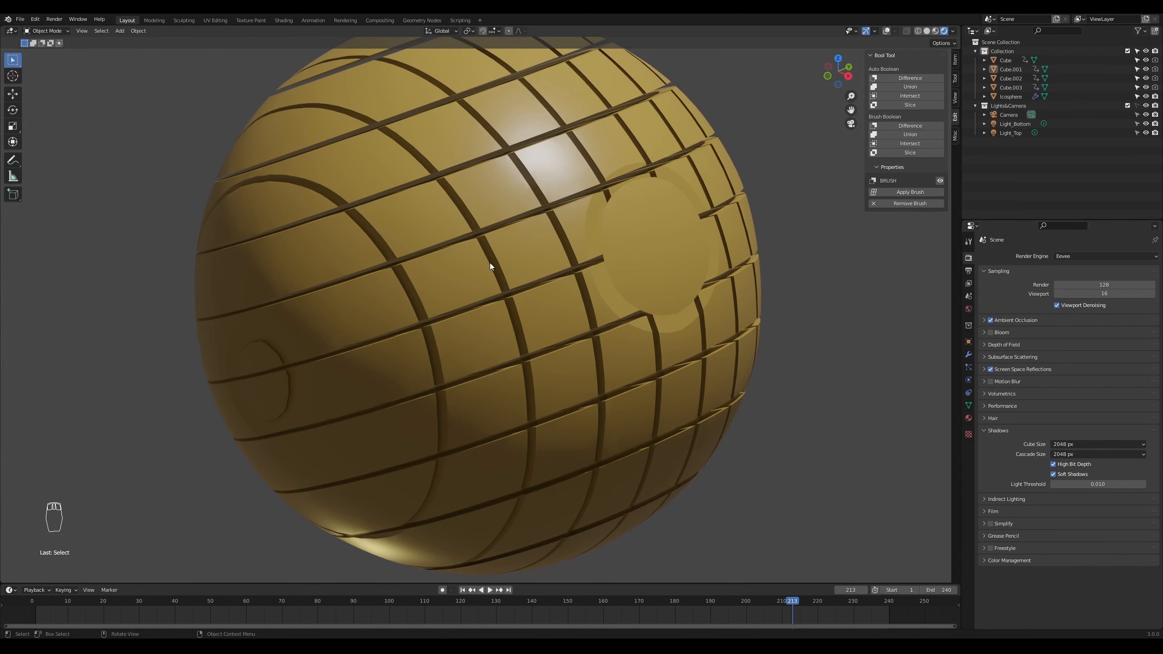
scroll(489, 263, down, 1)
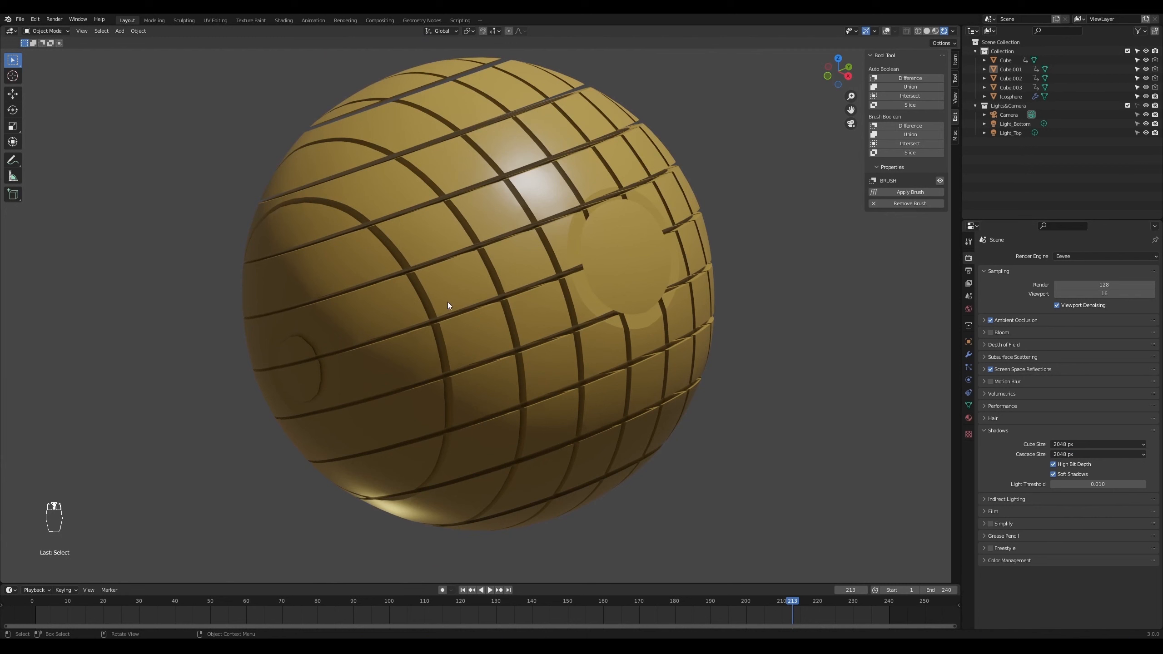
scroll(485, 228, up, 1)
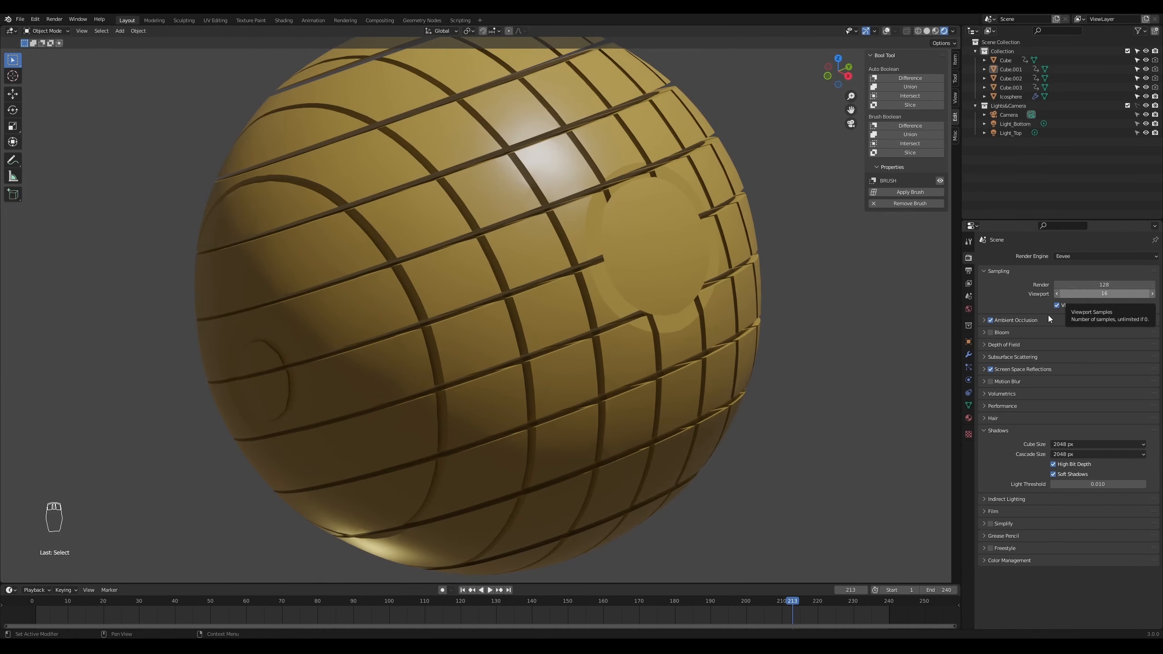
- Try the Bloom effect on the sphere and collapse the shadow settings
click(993, 333)
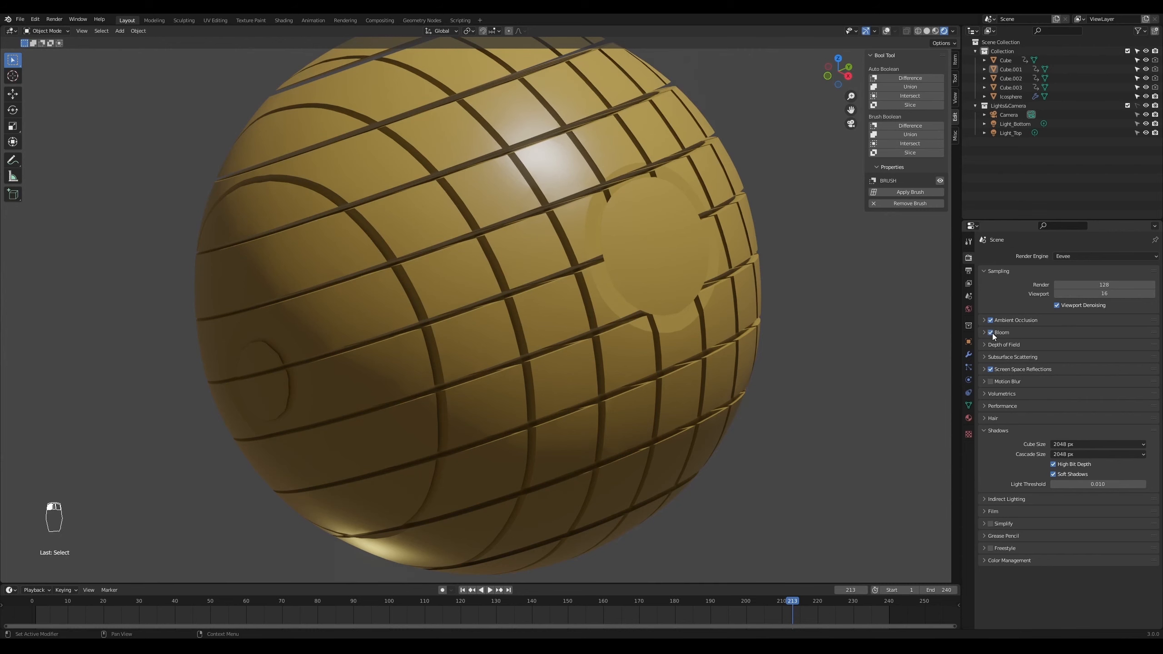
click(992, 333)
click(984, 430)
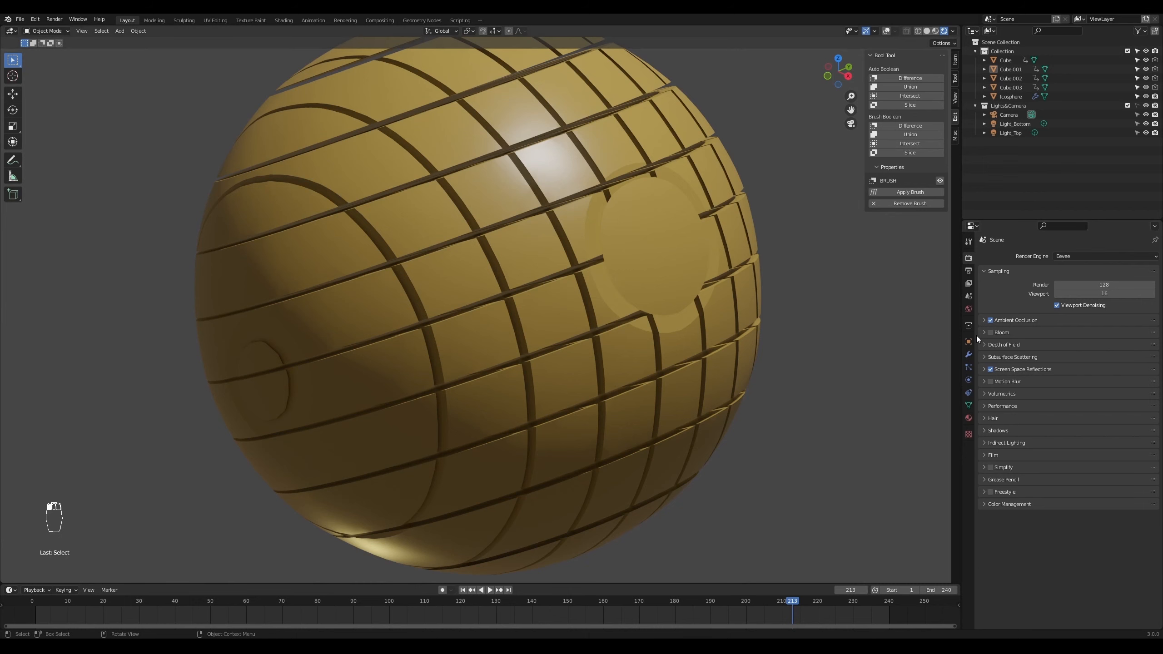
- Set the output file format to PNG and compare solid with rendered shading on the whole sphere
click(968, 272)
scroll(626, 271, down, 3)
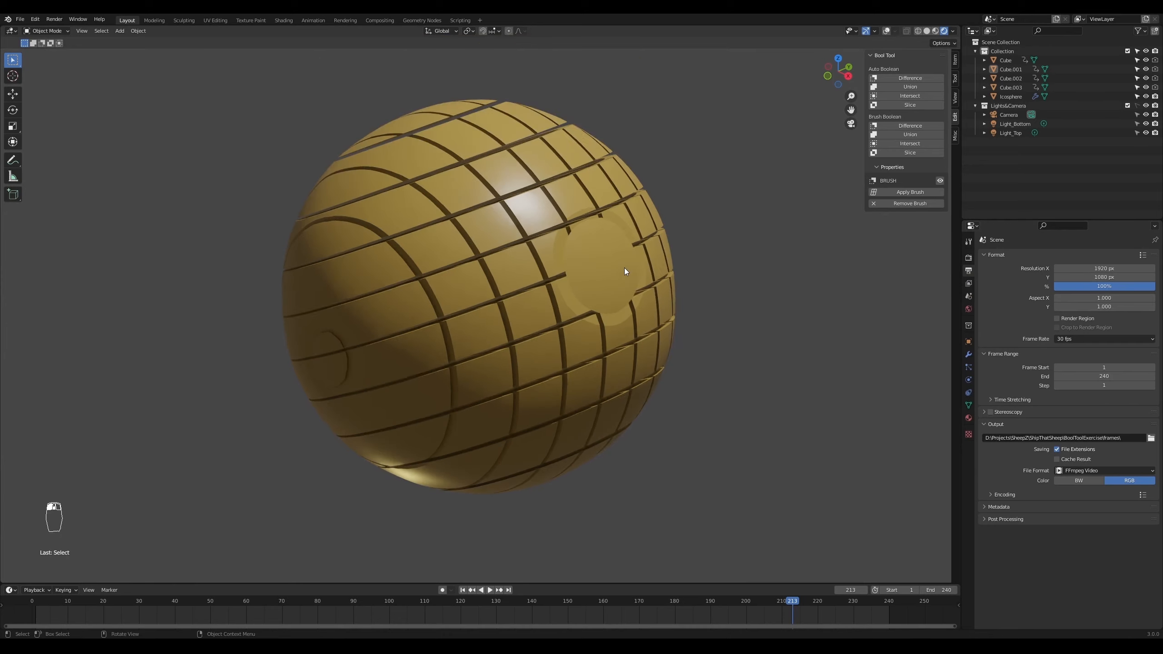
scroll(624, 270, down, 1)
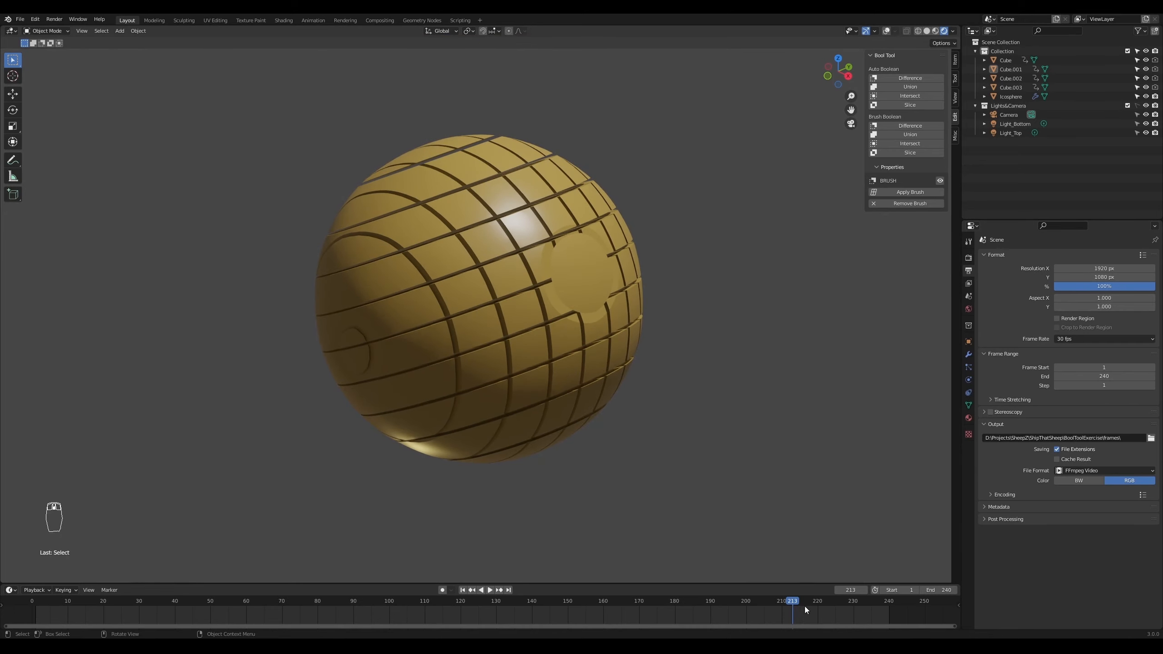
click(928, 31)
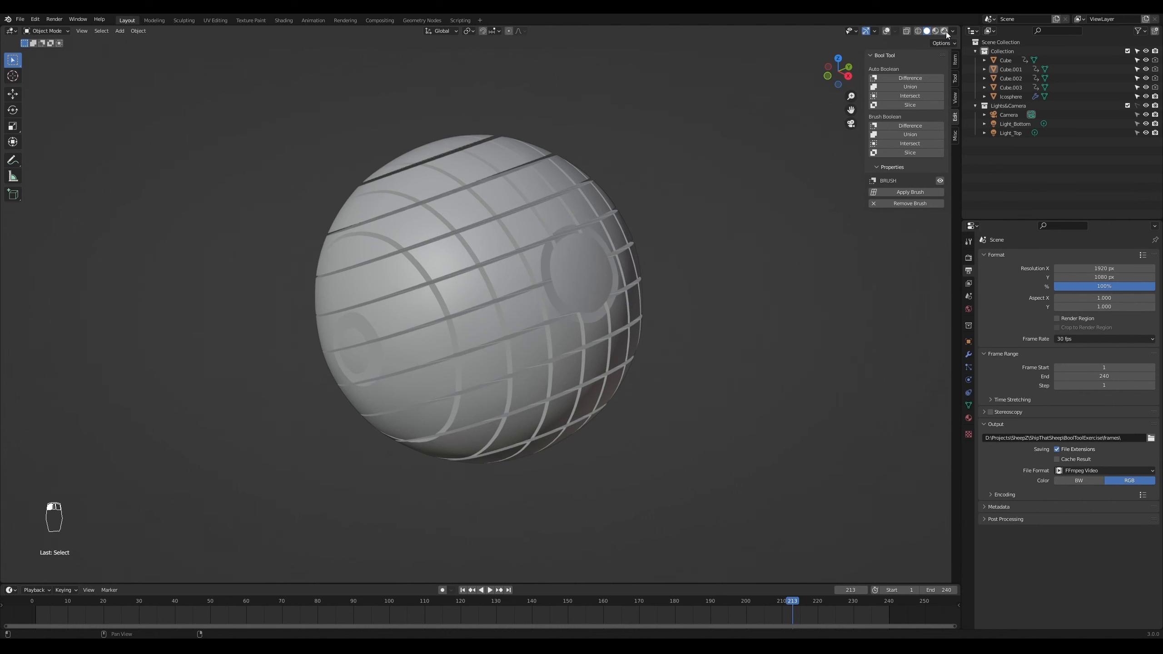
click(945, 31)
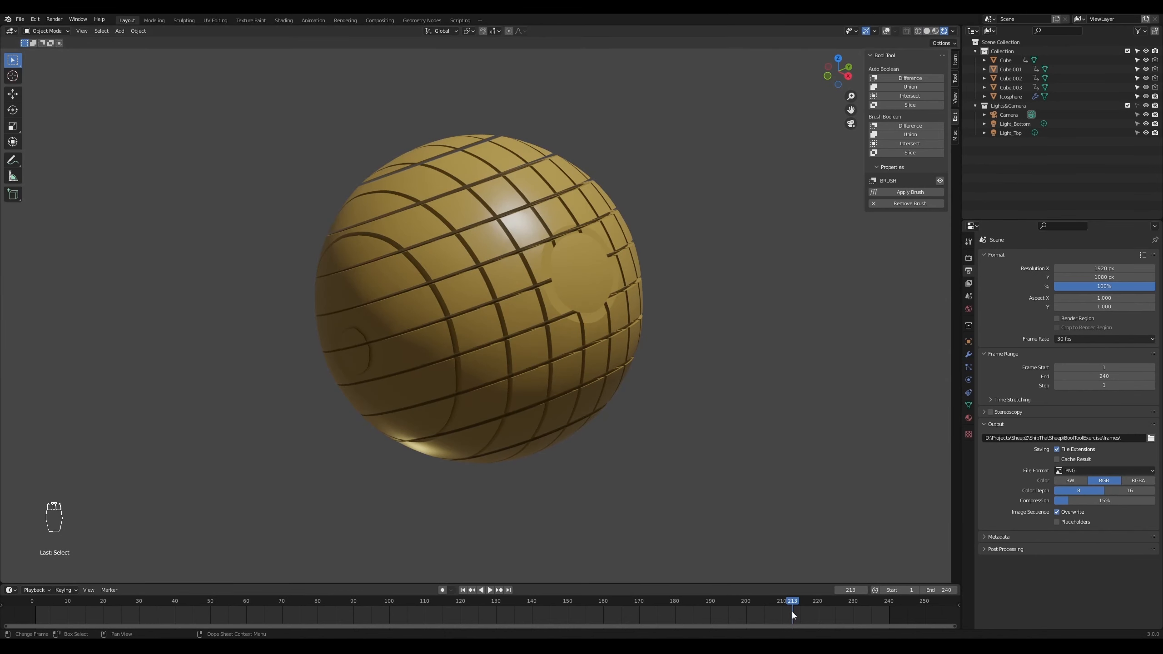
- Preview the cutters' animation up to frame 165 and show the viewport overlays again
drag(719, 605, 526, 606)
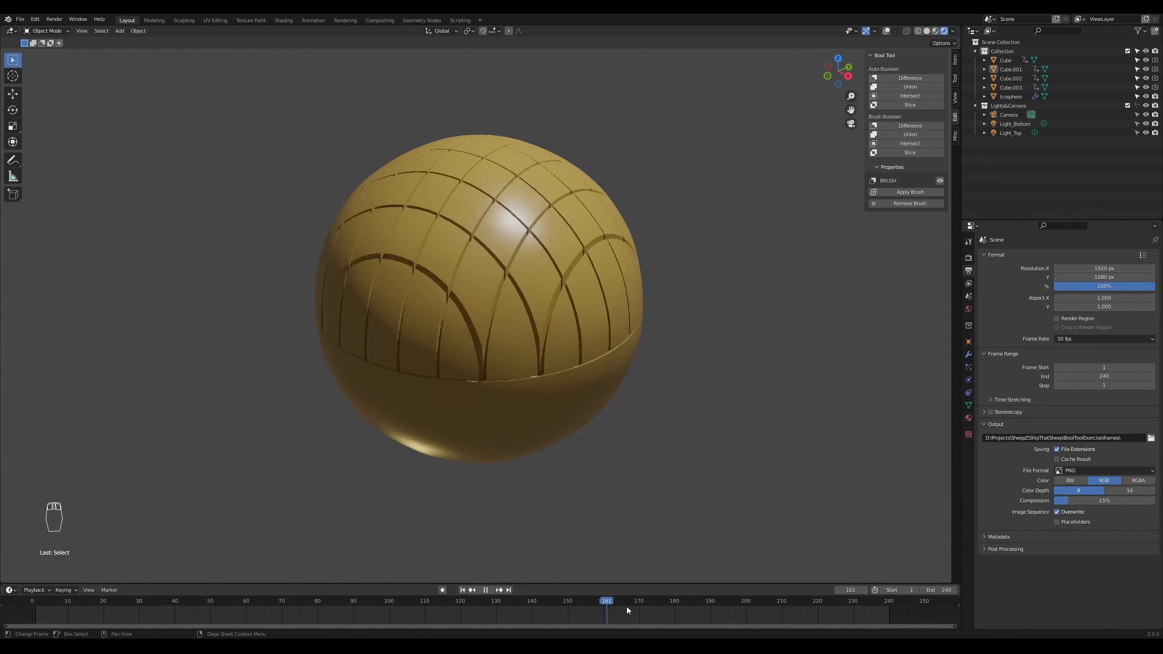
drag(649, 606, 620, 606)
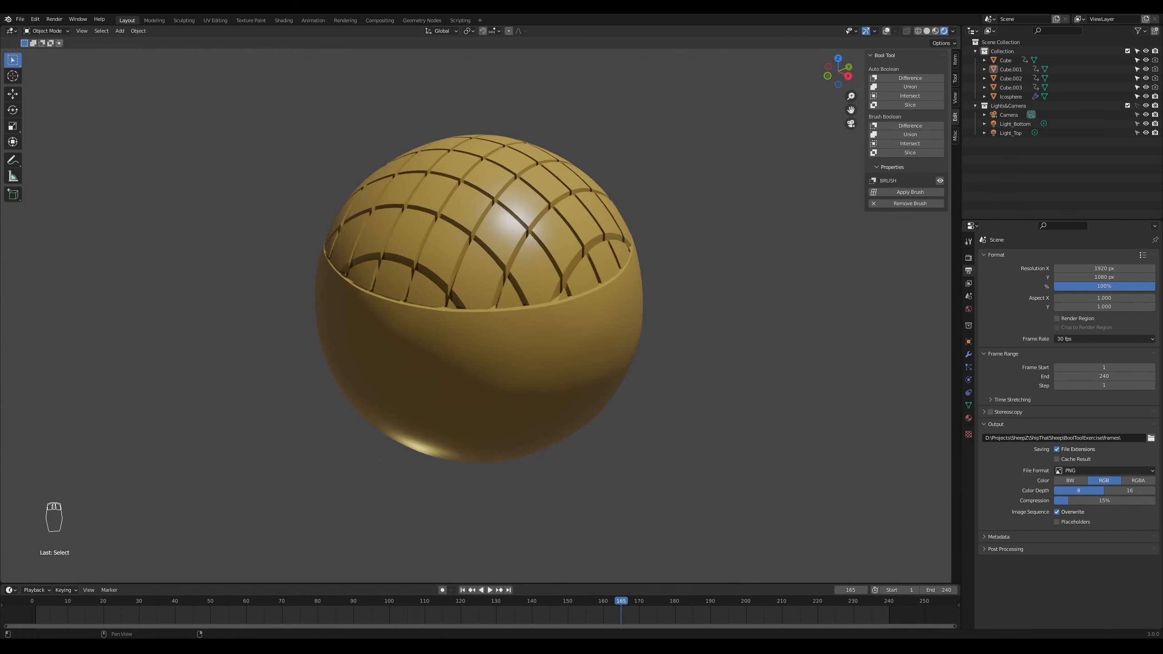
click(886, 32)
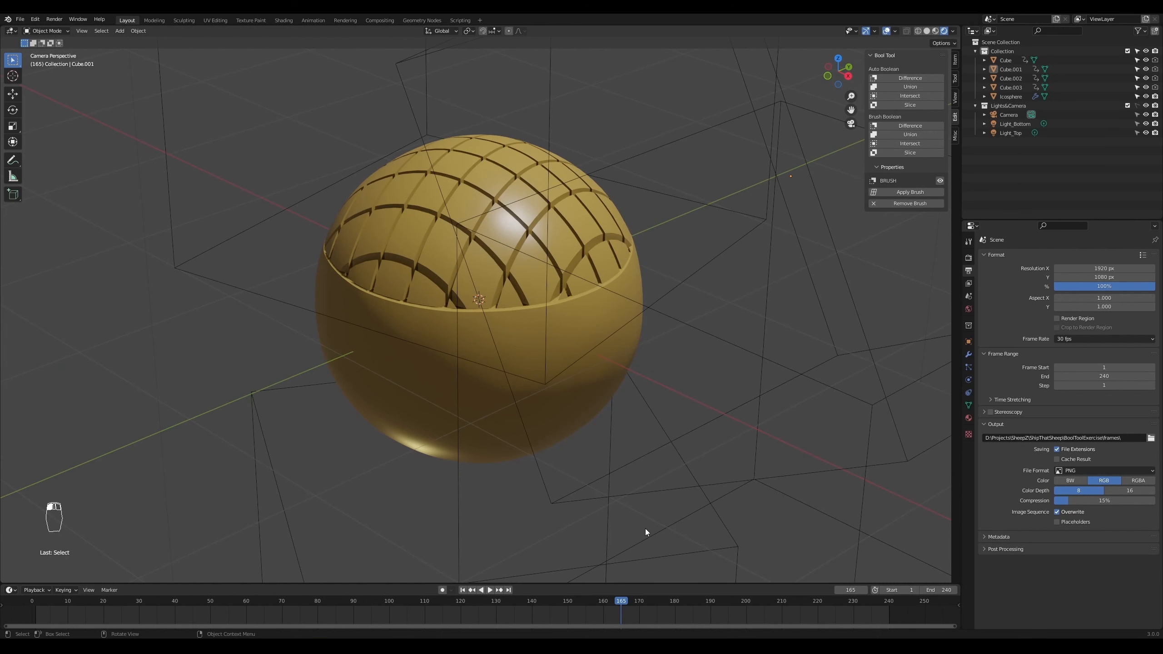
- Set the interpolation mode of the Cube.001 cutter's keyframes at frames 180 and 240 to Quadratic
click(739, 481)
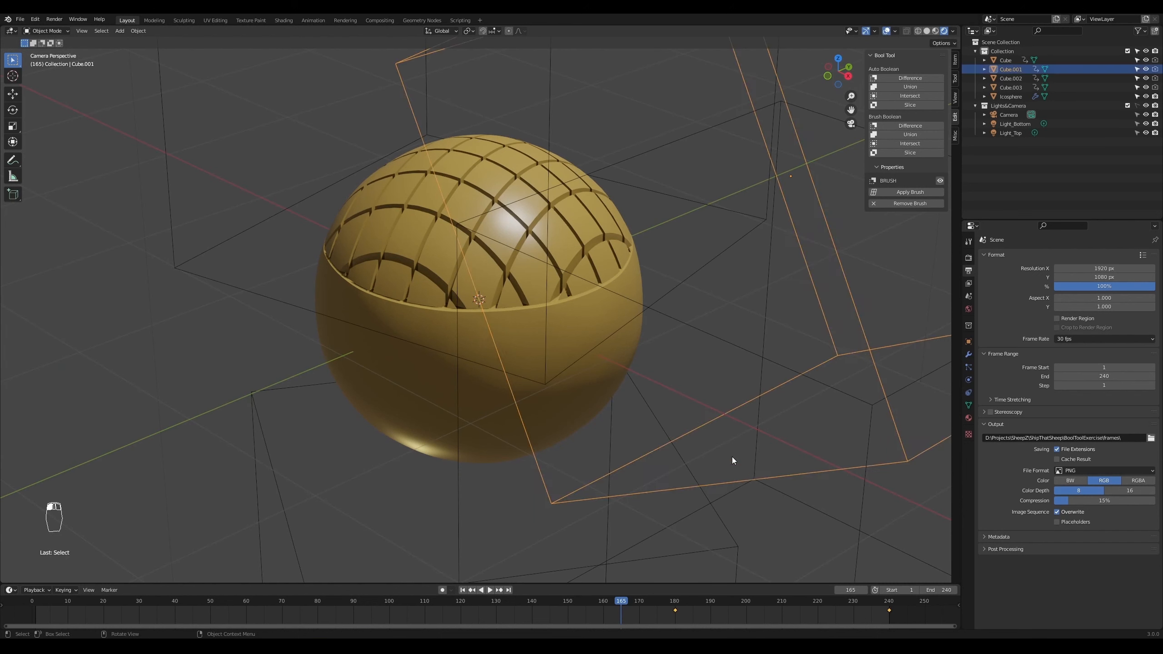
click(693, 620)
drag(669, 617, 907, 609)
right_click(890, 609)
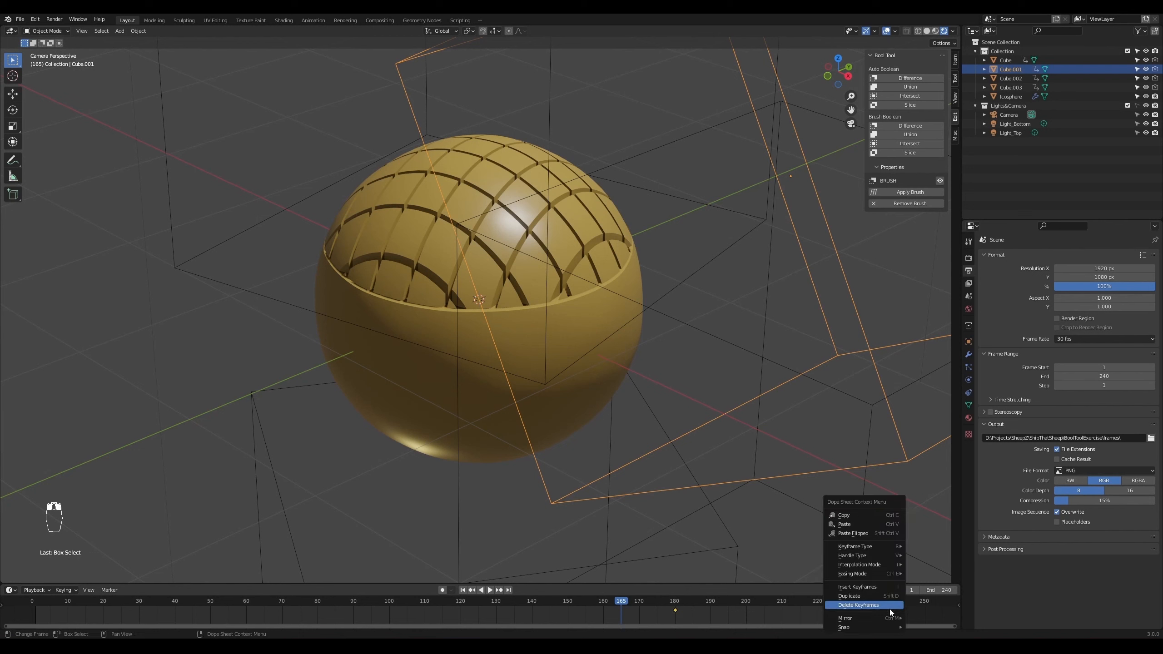
mouse_move(873, 565)
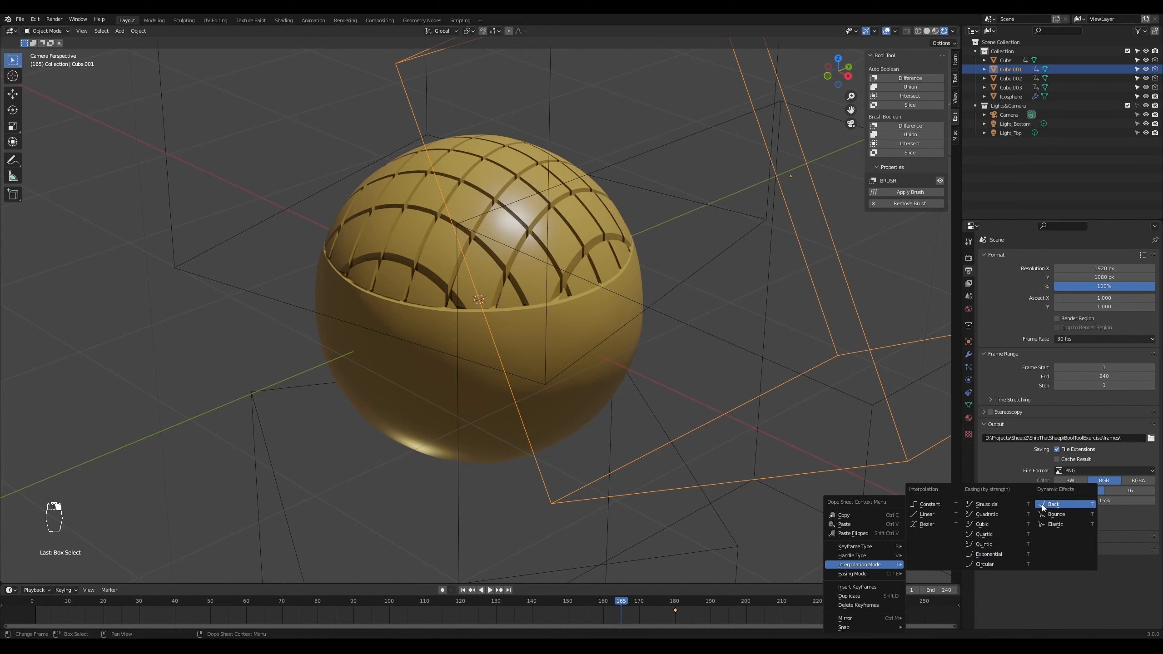
click(989, 517)
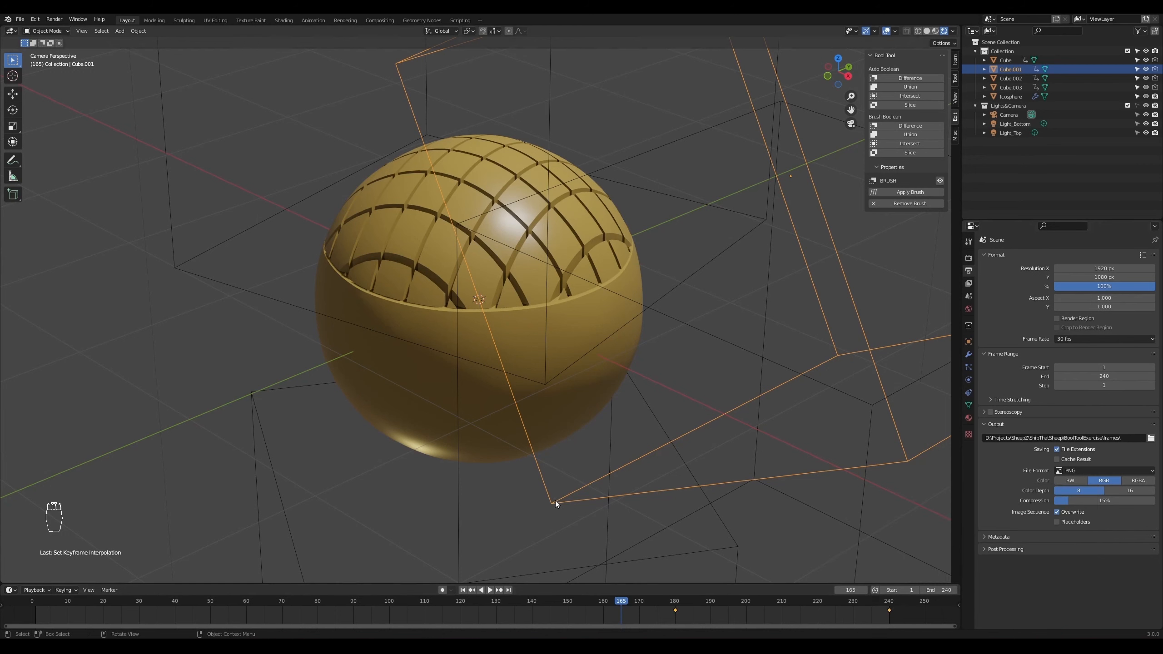
- Set the interpolation of the Cube.002 cutter's keyframes at frames 60 and 120 to Quadratic
click(720, 550)
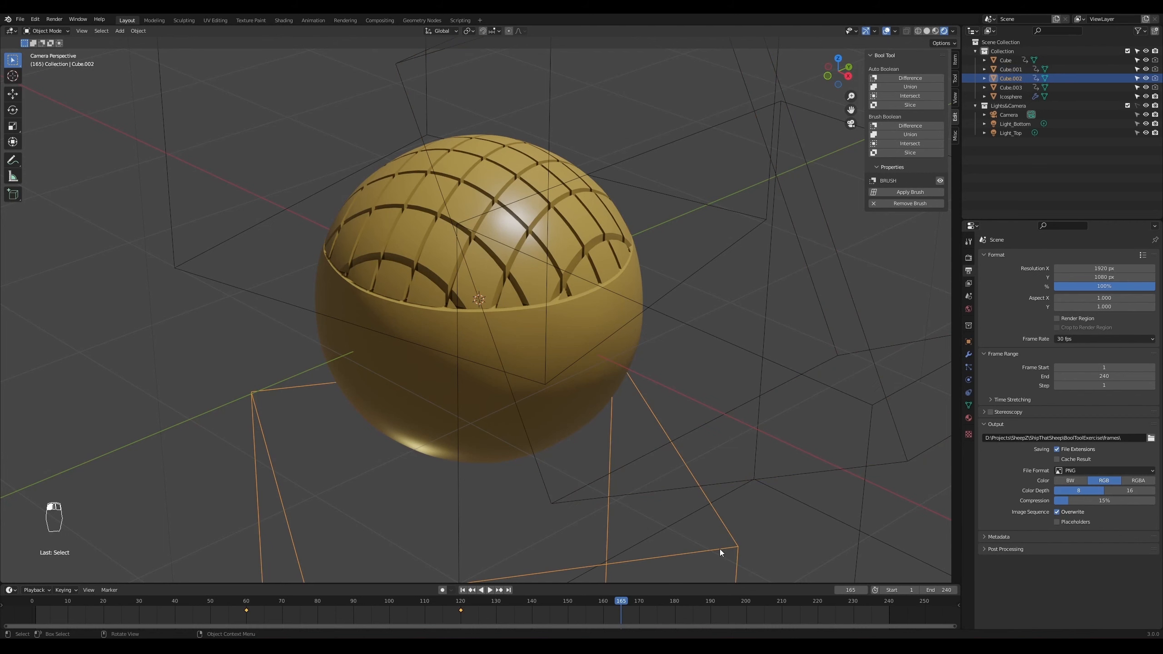
right_click(461, 610)
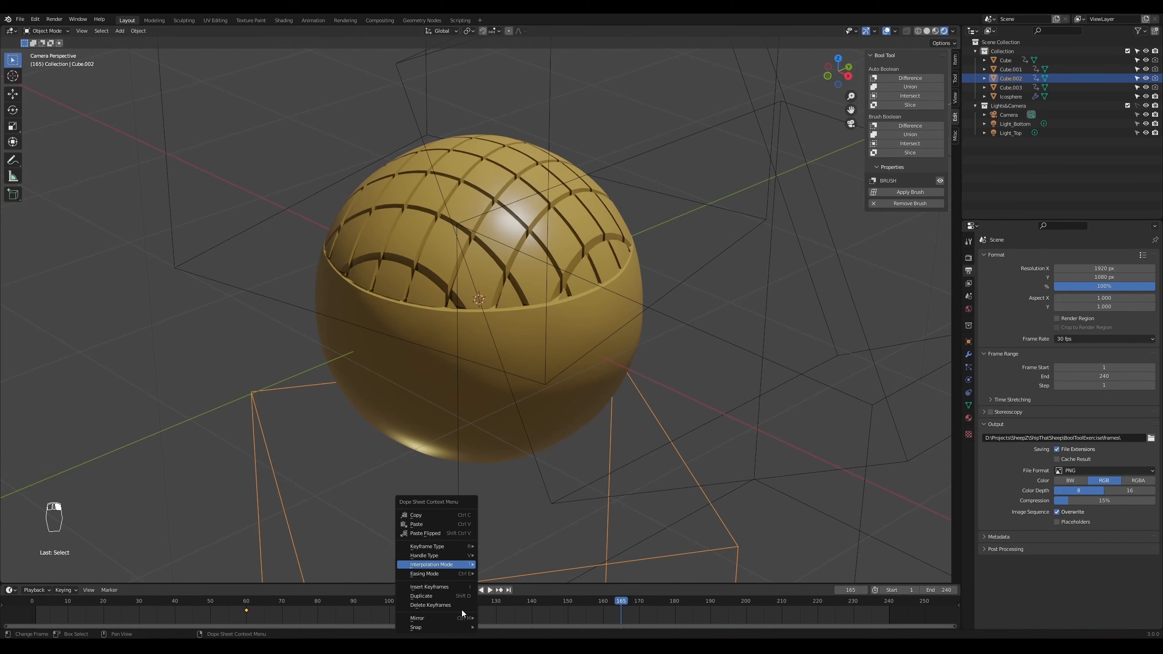
mouse_move(458, 565)
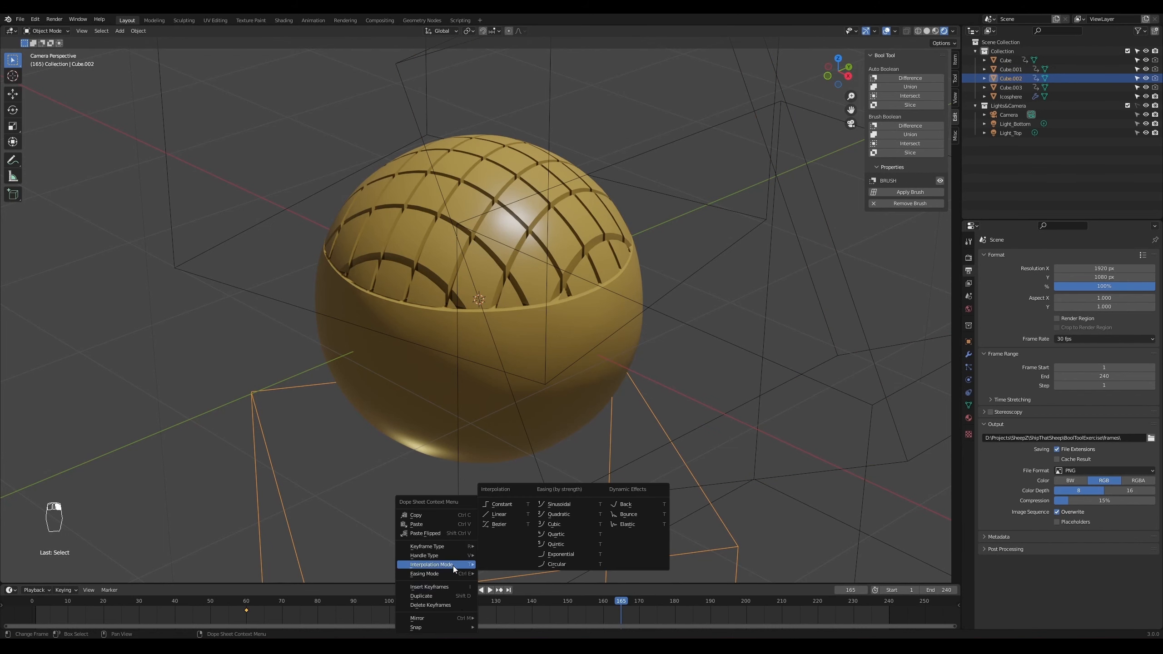
click(574, 513)
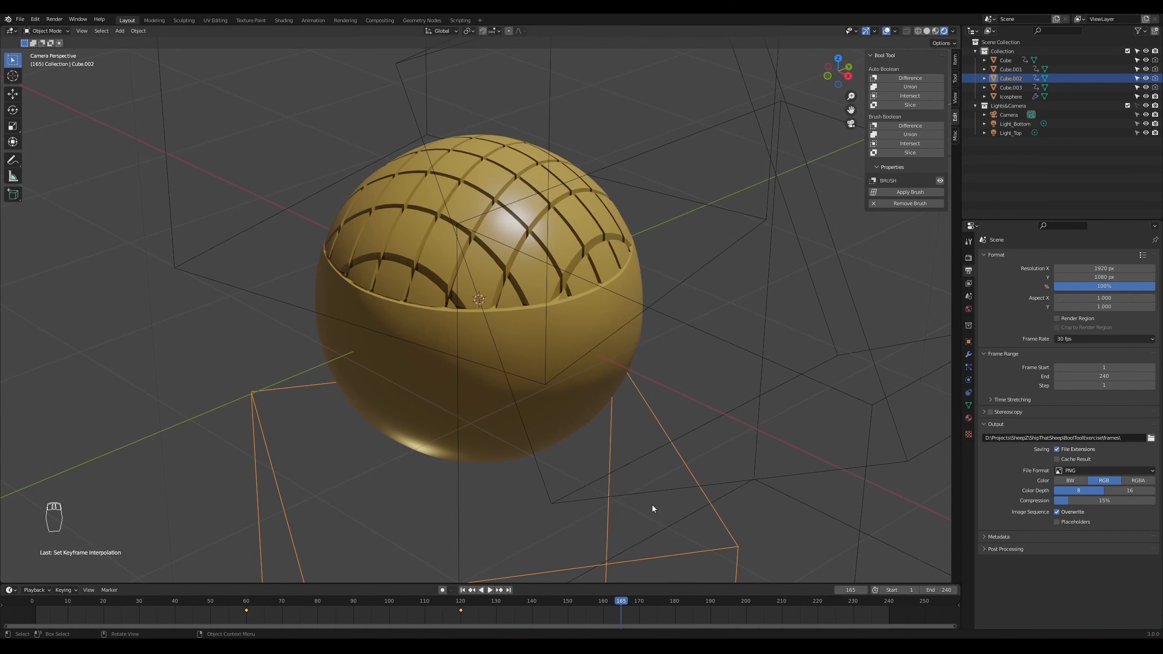
- Switch the first cutter, Cube, to Quadratic interpolation on its keyframes at frames 1 and 60
click(862, 542)
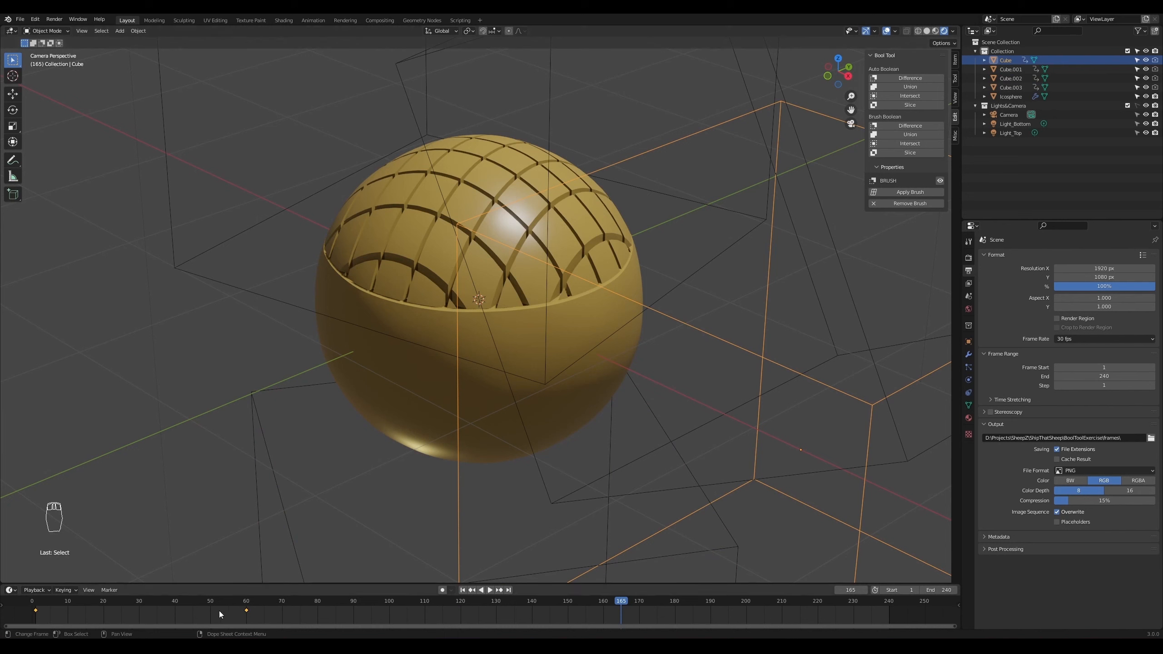
right_click(244, 608)
mouse_move(250, 565)
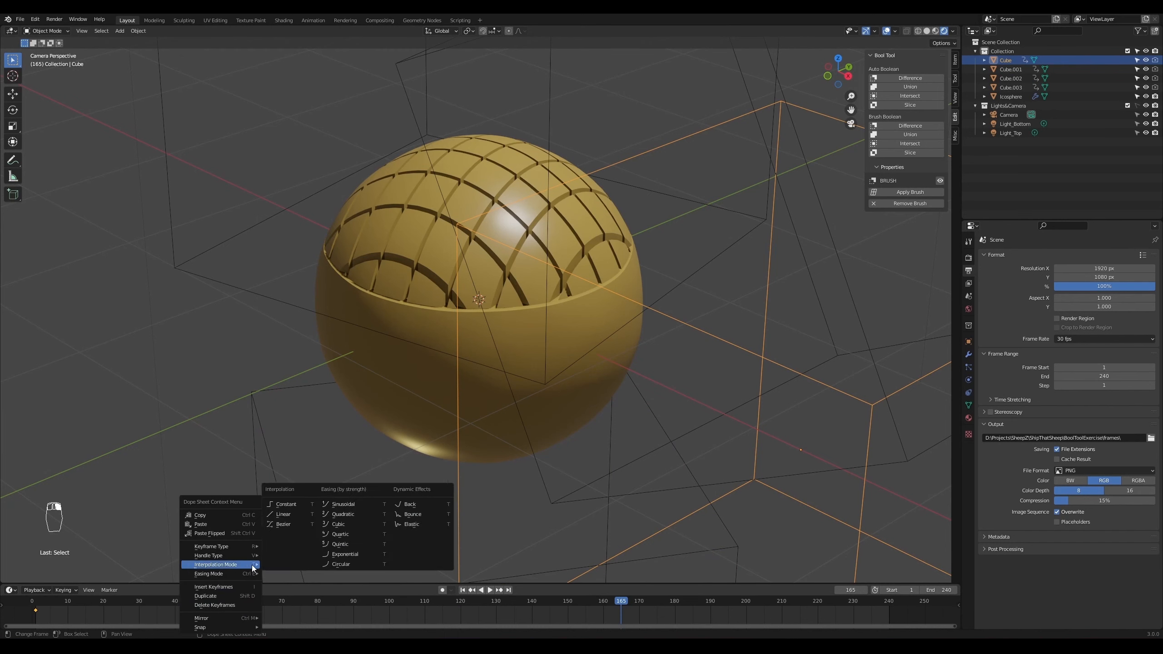
click(352, 515)
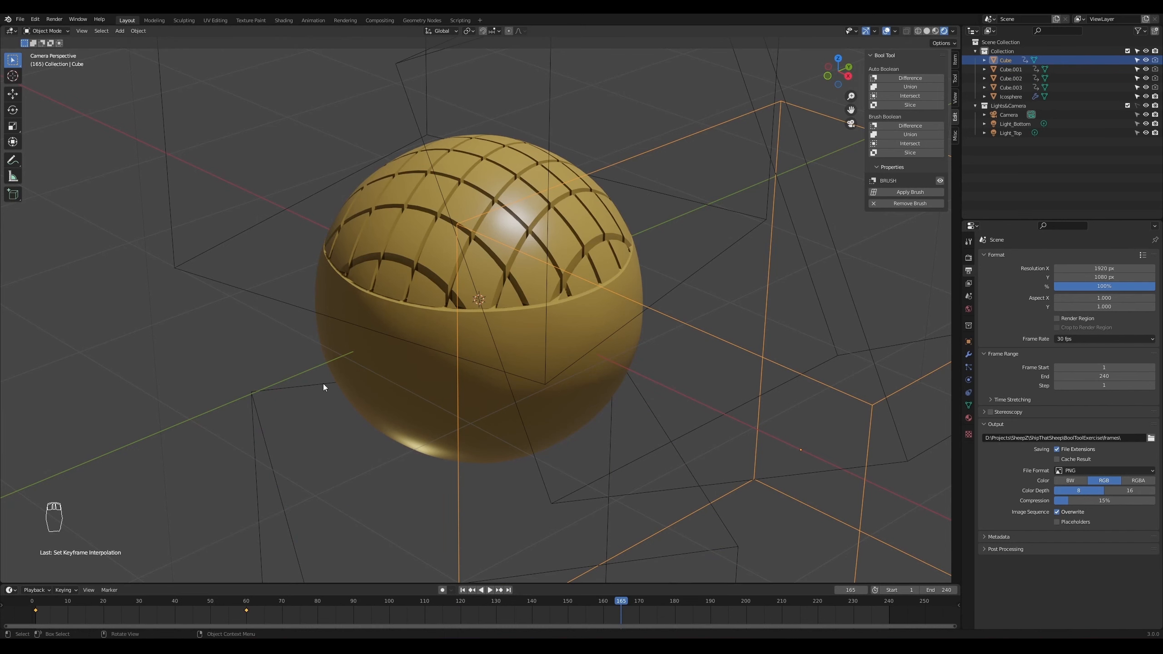
- Give the Cube.003 cutter's keyframes at frames 120 and 180 Quadratic interpolation
click(259, 297)
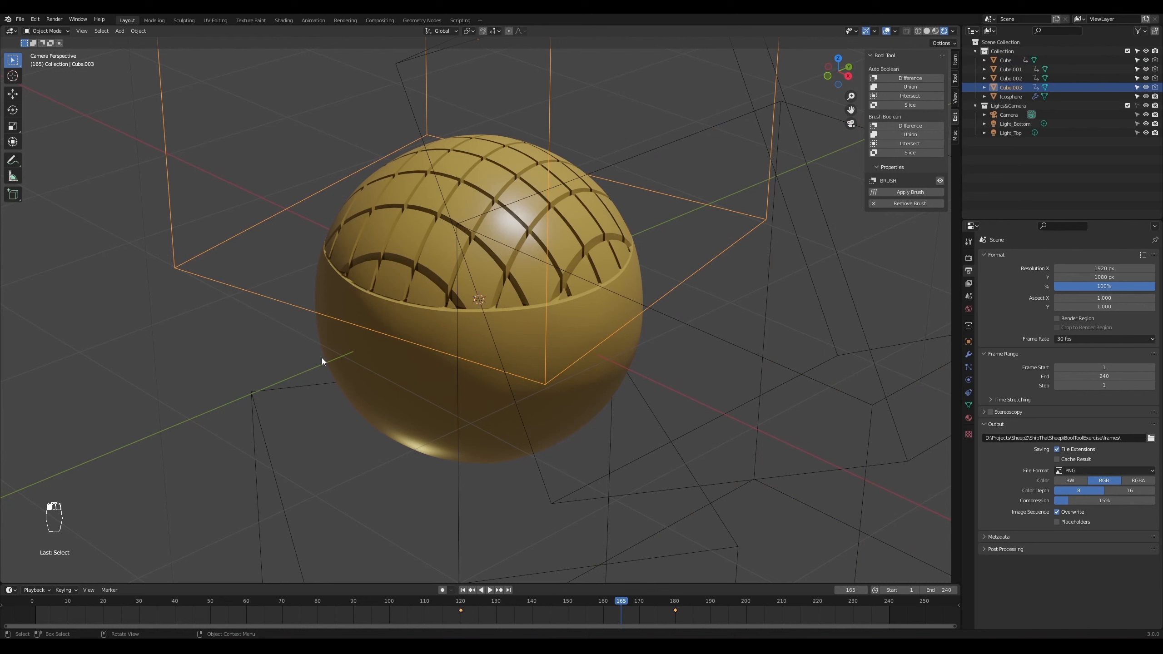
right_click(678, 614)
mouse_move(680, 565)
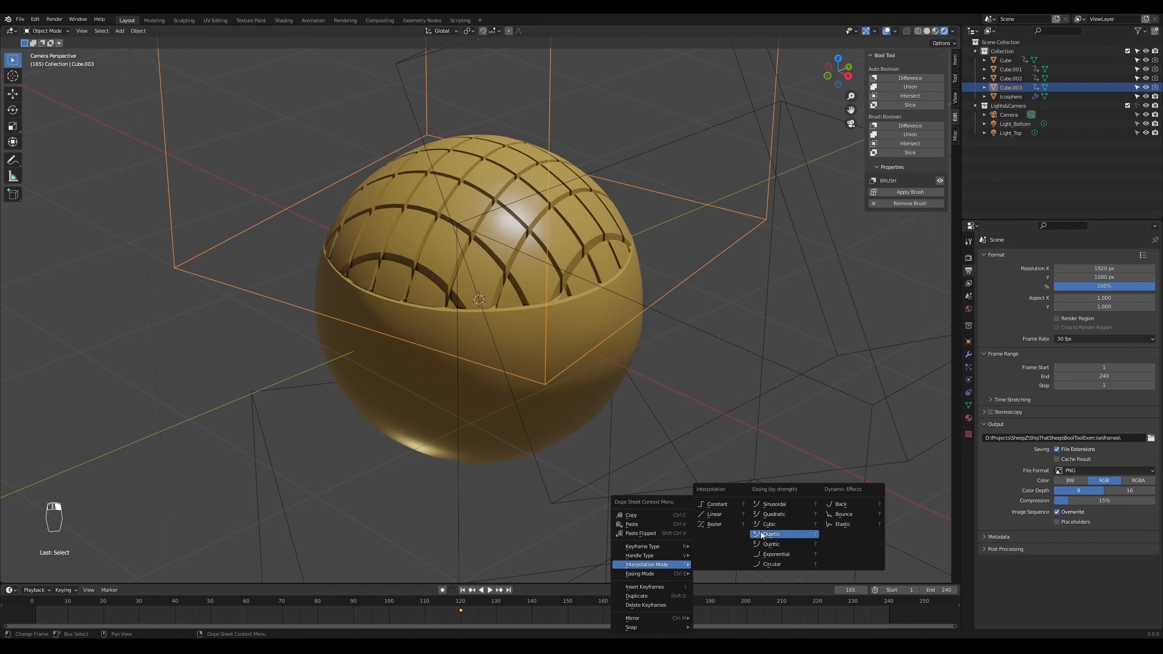
click(774, 513)
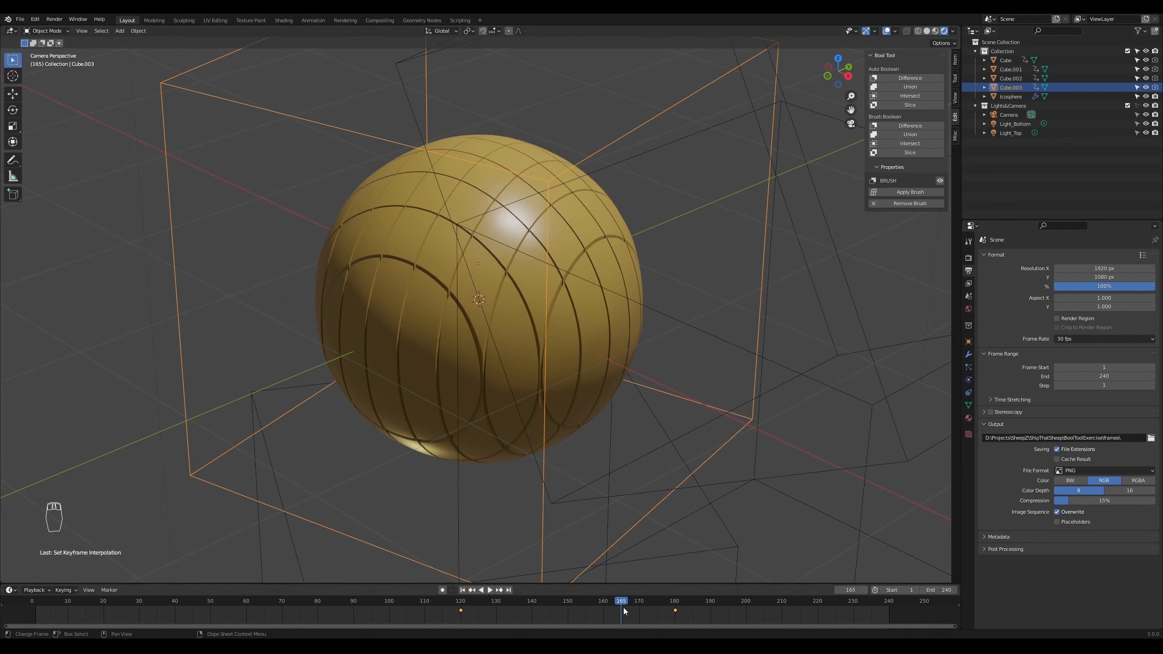
- Play the animation briefly to check the cutters' new easing, stop at frame 189 and save the file
key(space)
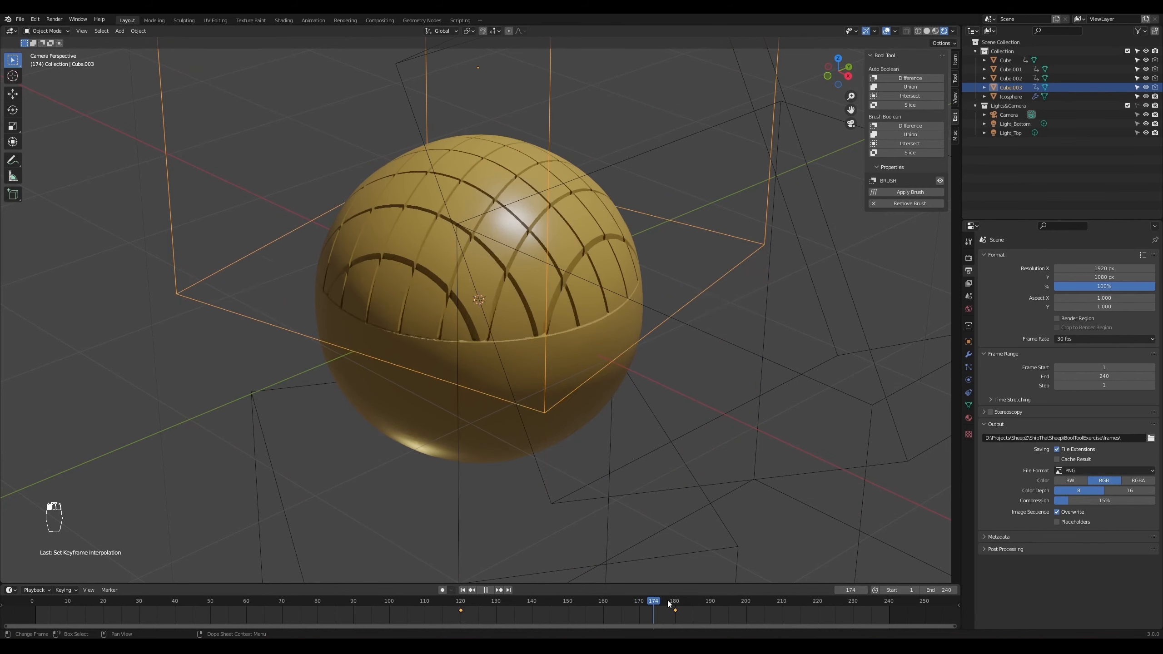
key(space)
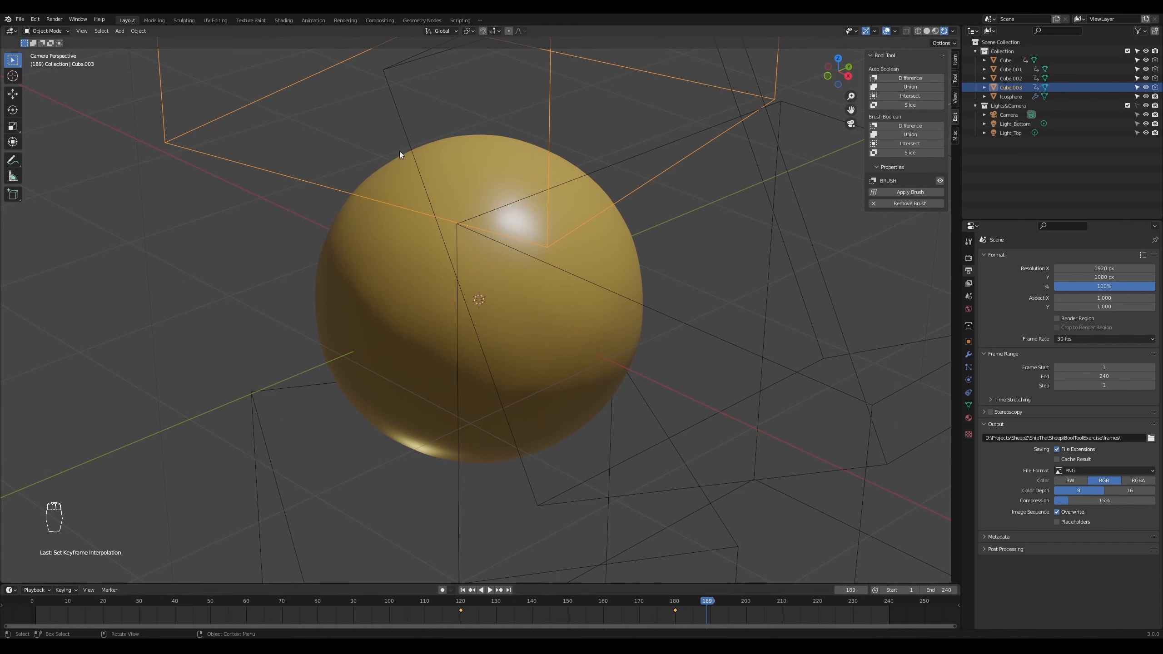
key(ctrl+s)
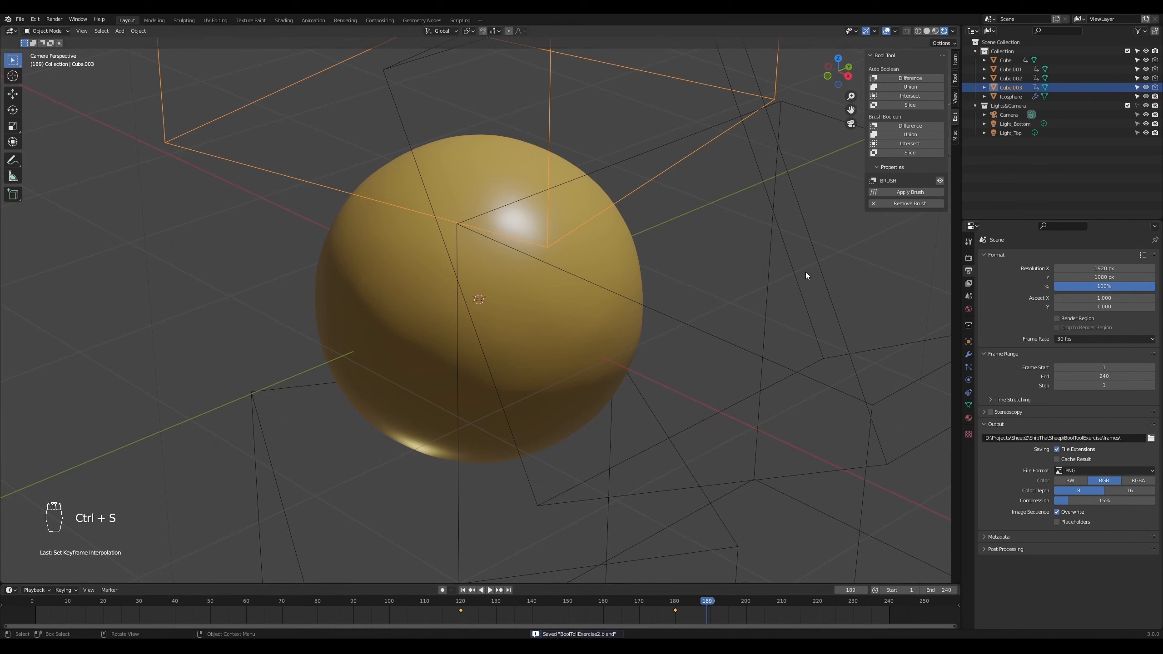